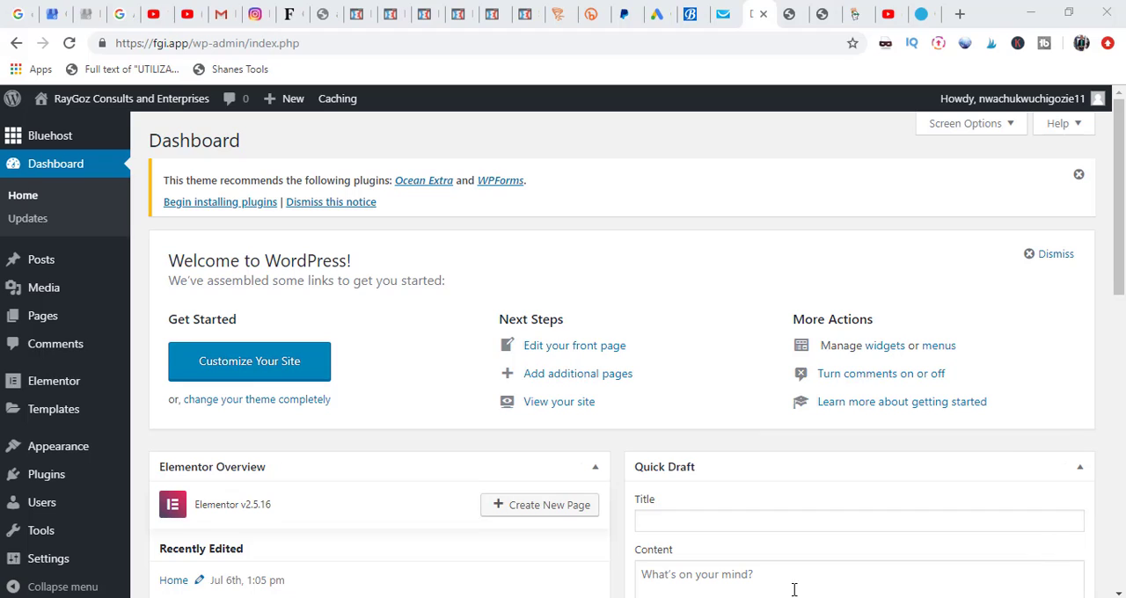
Step: Find the OceanWP theme among the popular themes available to add and activate it on the site
mouse_move(49, 455)
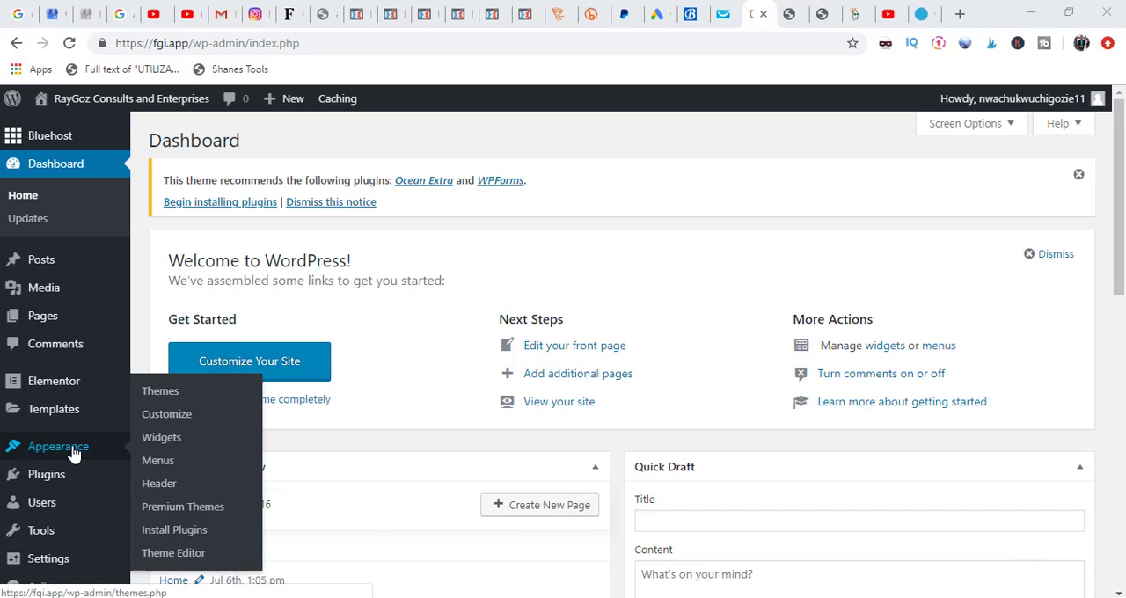
click(161, 392)
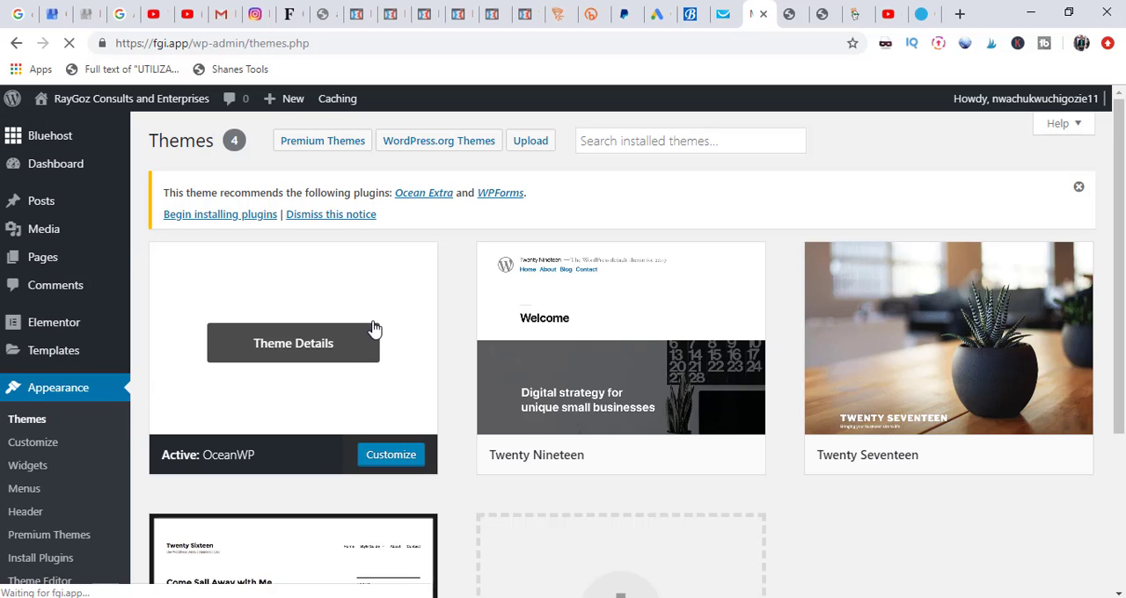
scroll(759, 385, down, 3)
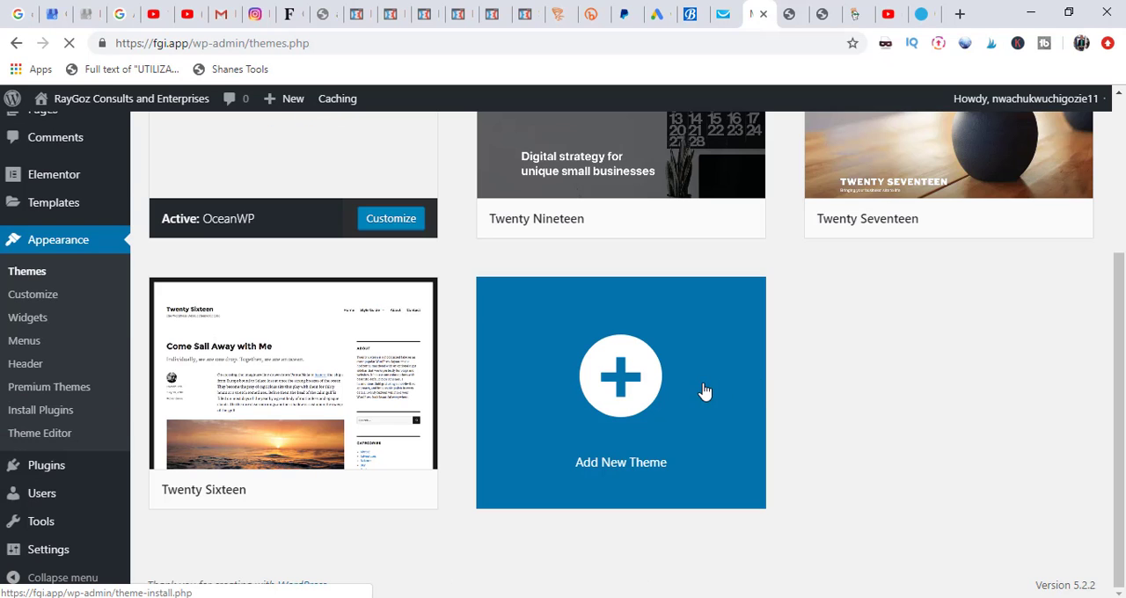
click(627, 395)
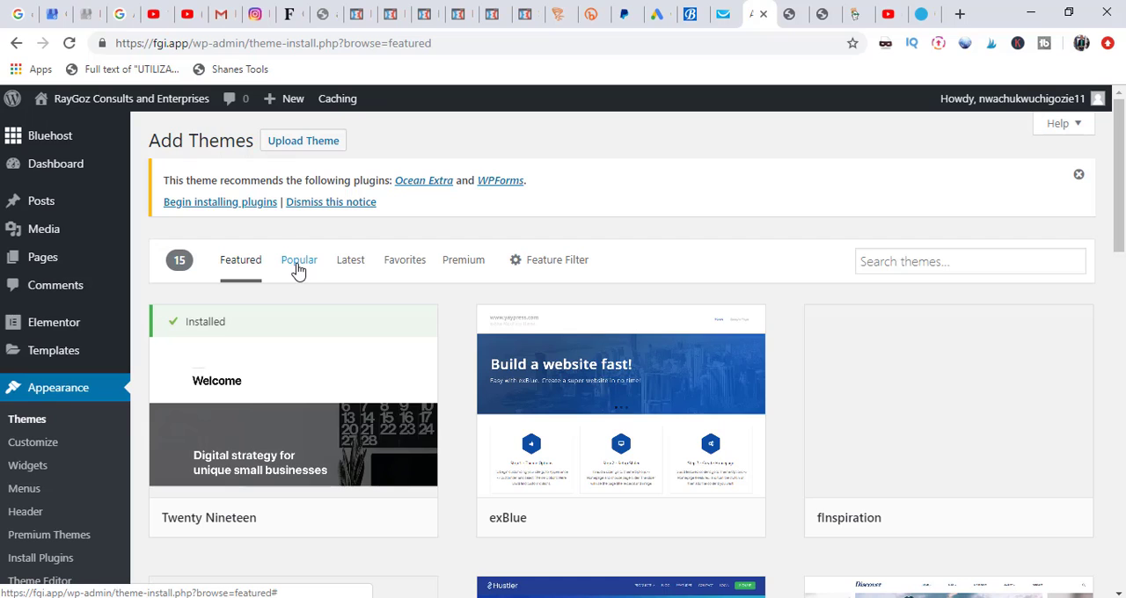
click(297, 270)
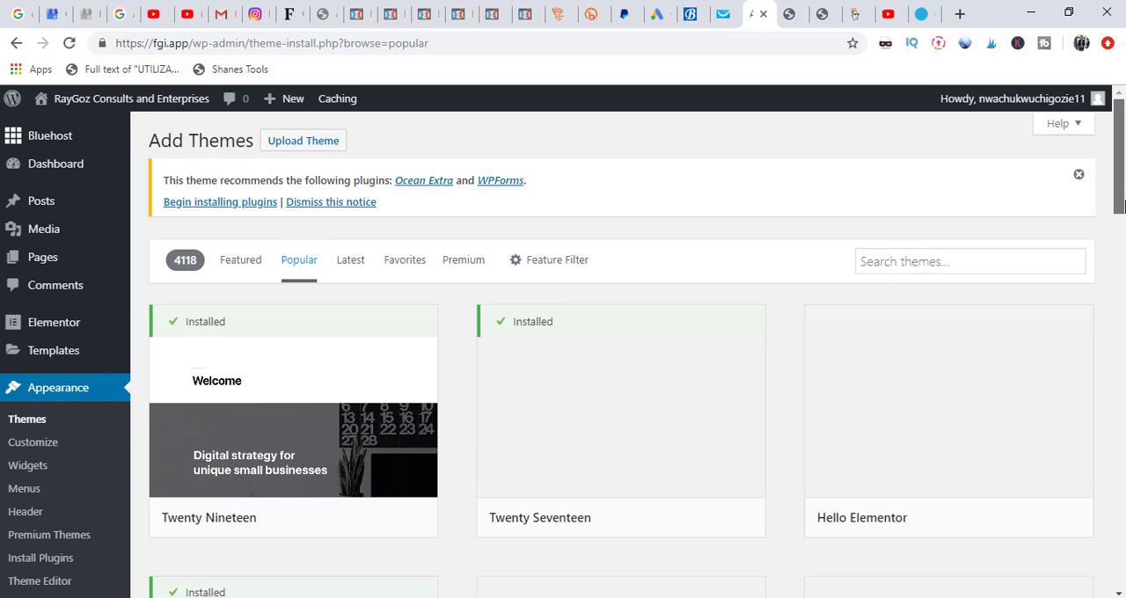
drag(1117, 203, 1116, 284)
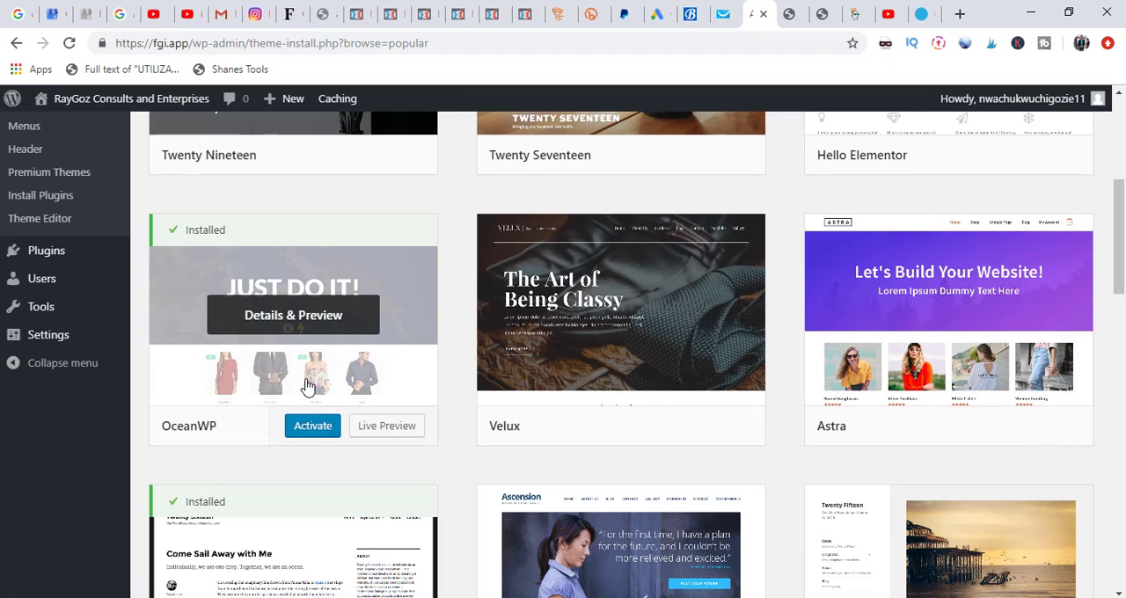
click(312, 432)
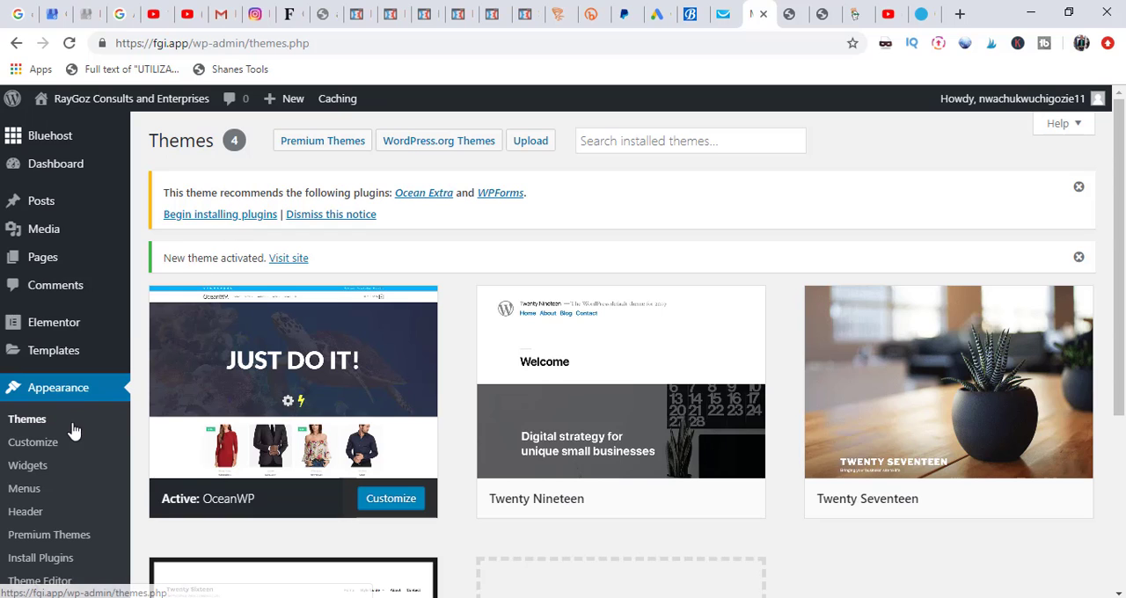
Step: Search the plugins available to add for "elementor"
scroll(95, 352, down, 3)
click(128, 475)
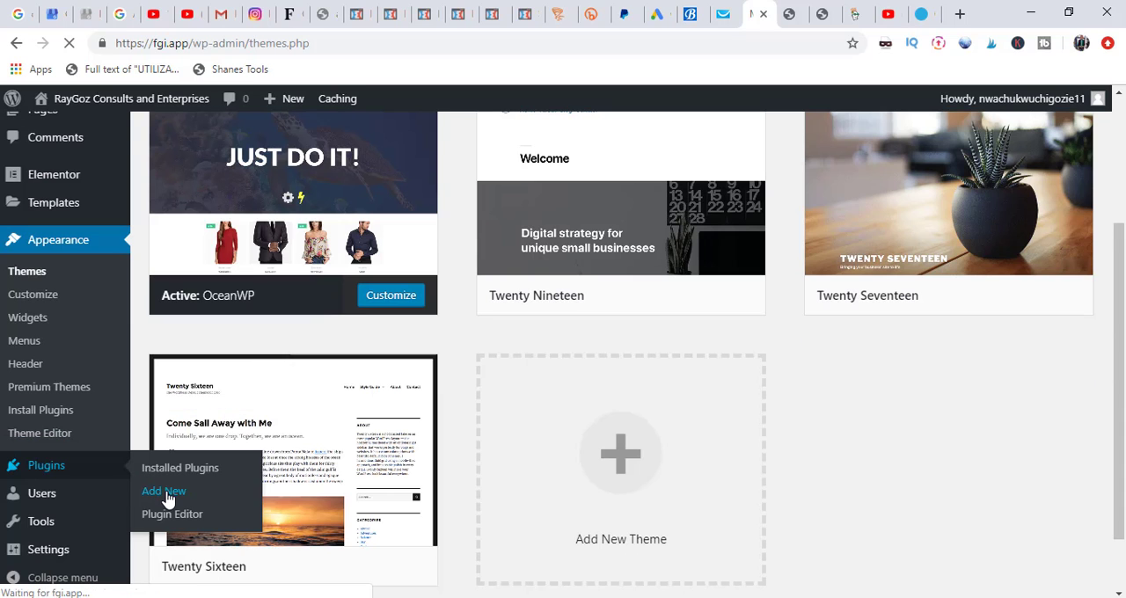
click(165, 495)
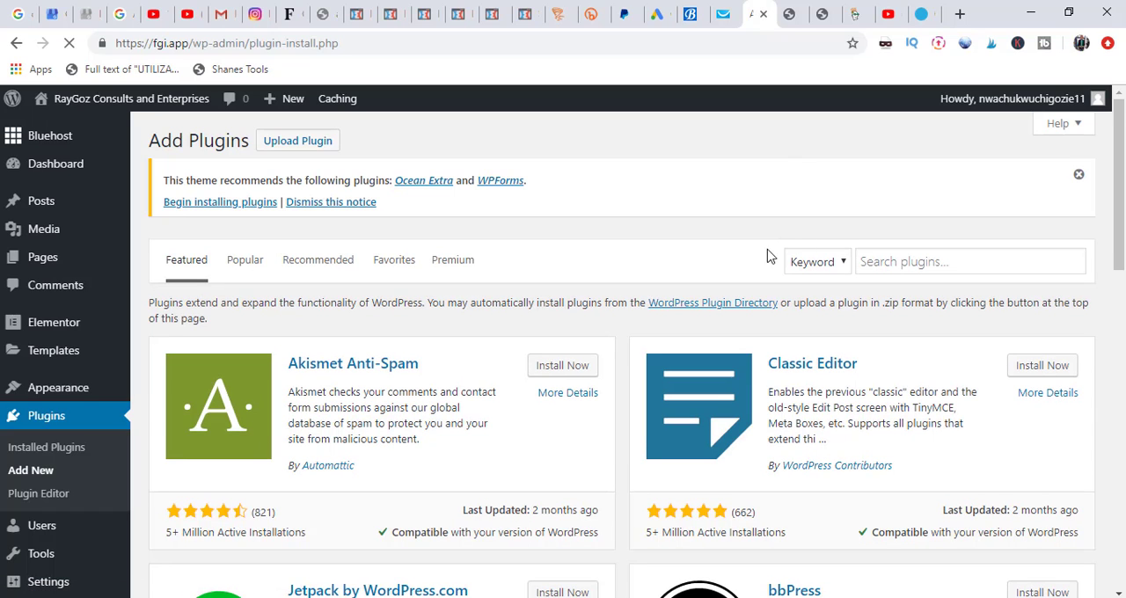
click(887, 264)
text(elementor)
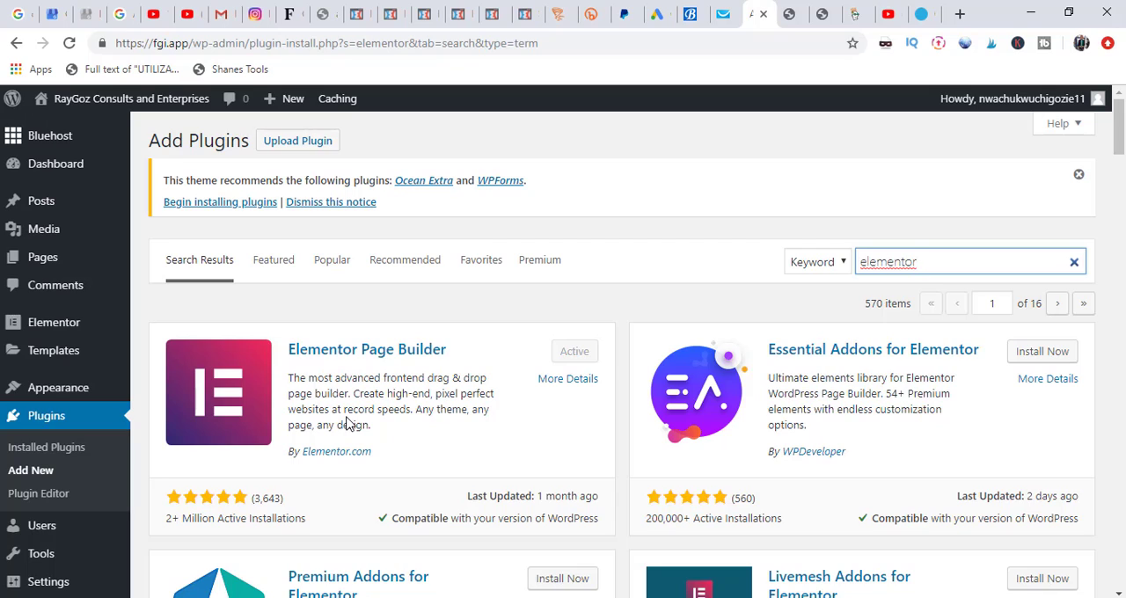
Step: View the live site's homepage and its navigation links, and return to the plugin search results
mouse_move(69, 107)
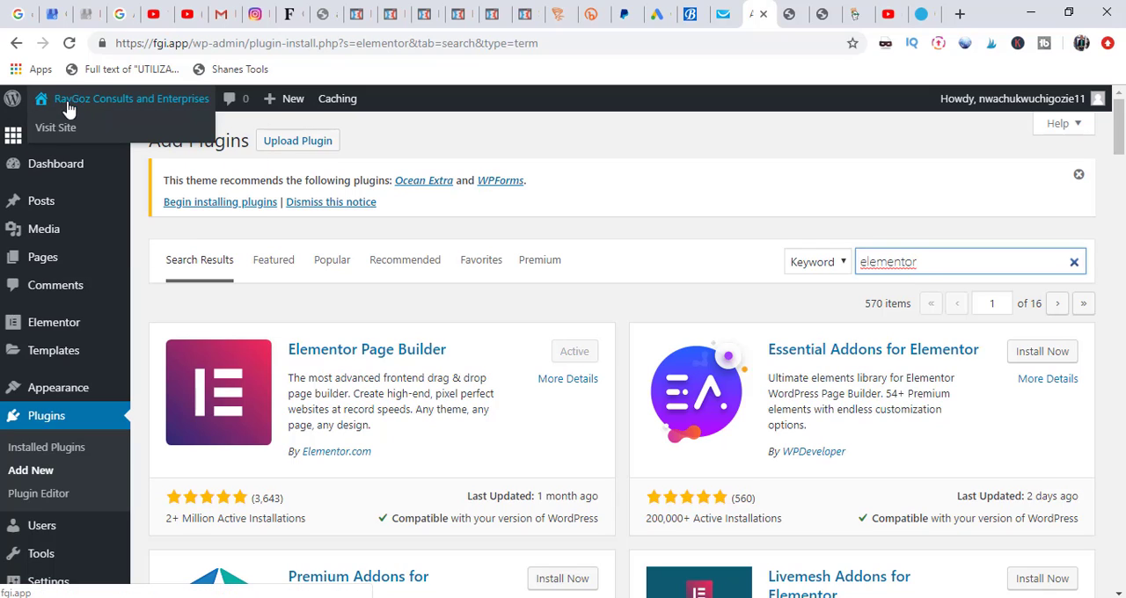
click(53, 132)
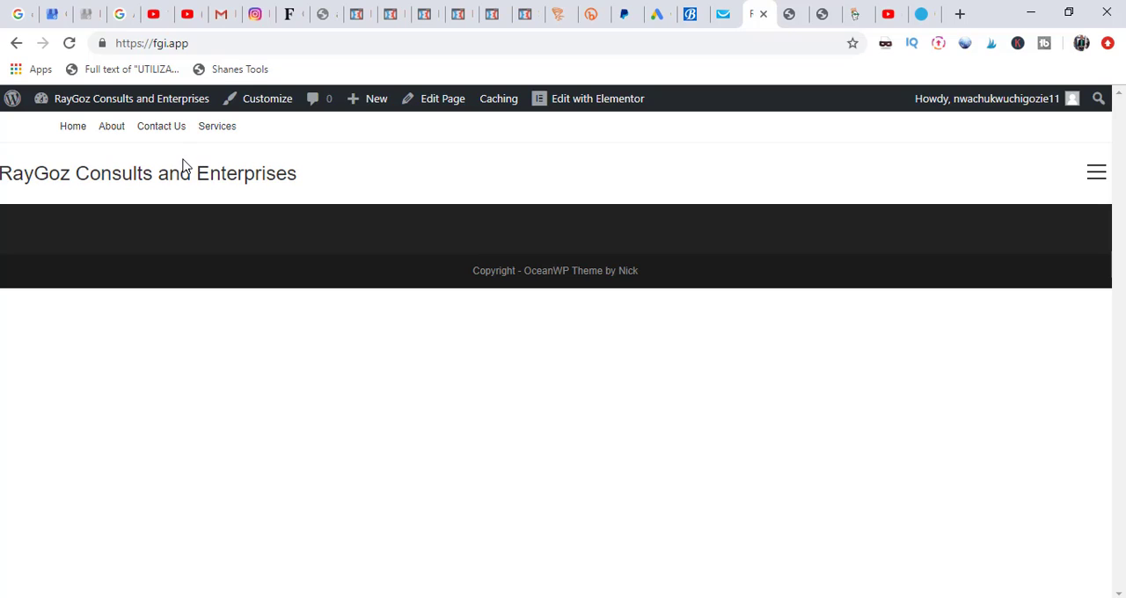
click(16, 46)
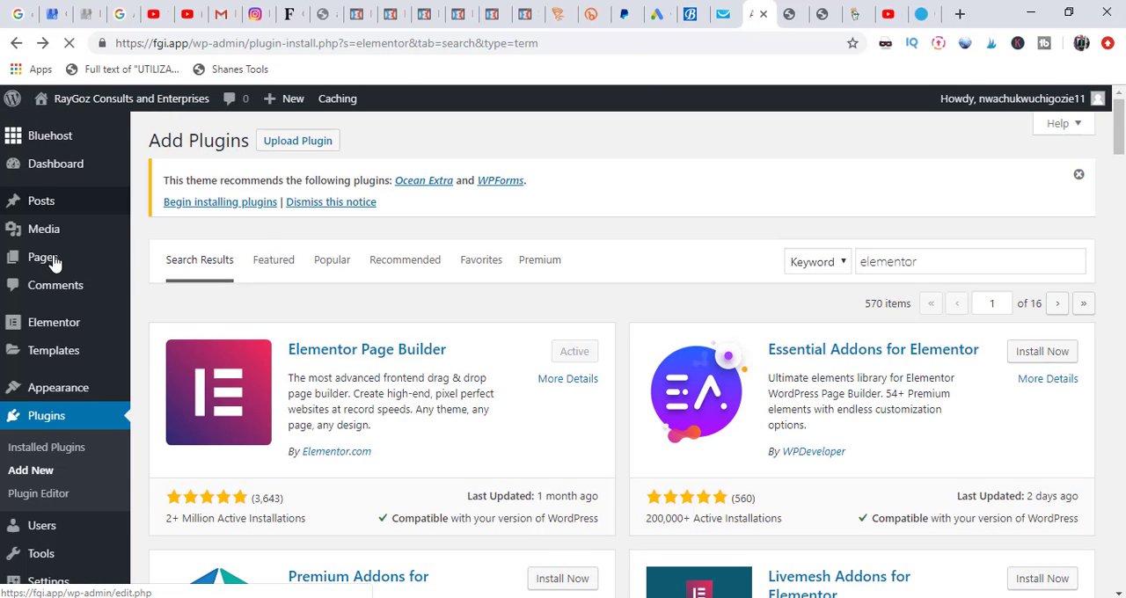
Step: Create a new page titled "Blog" and publish it
mouse_move(54, 264)
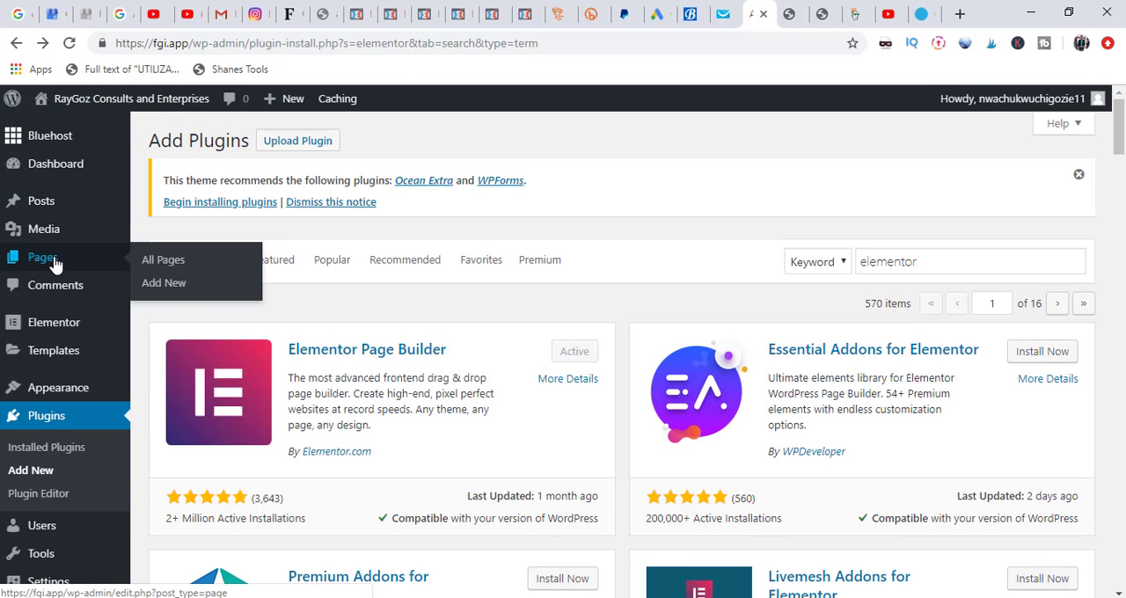
click(177, 286)
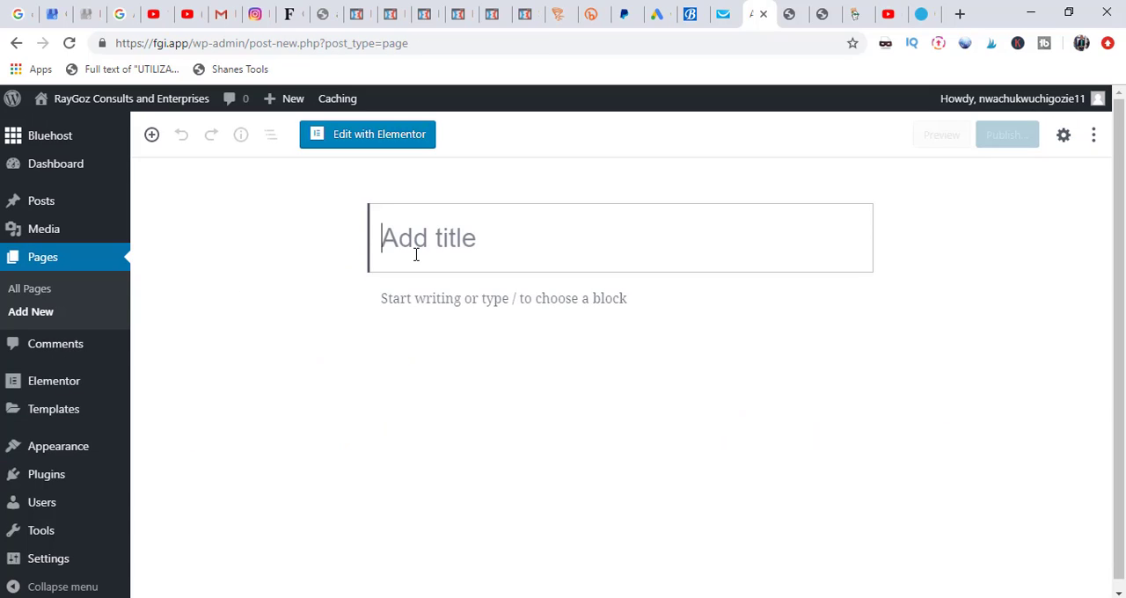
text(Blog)
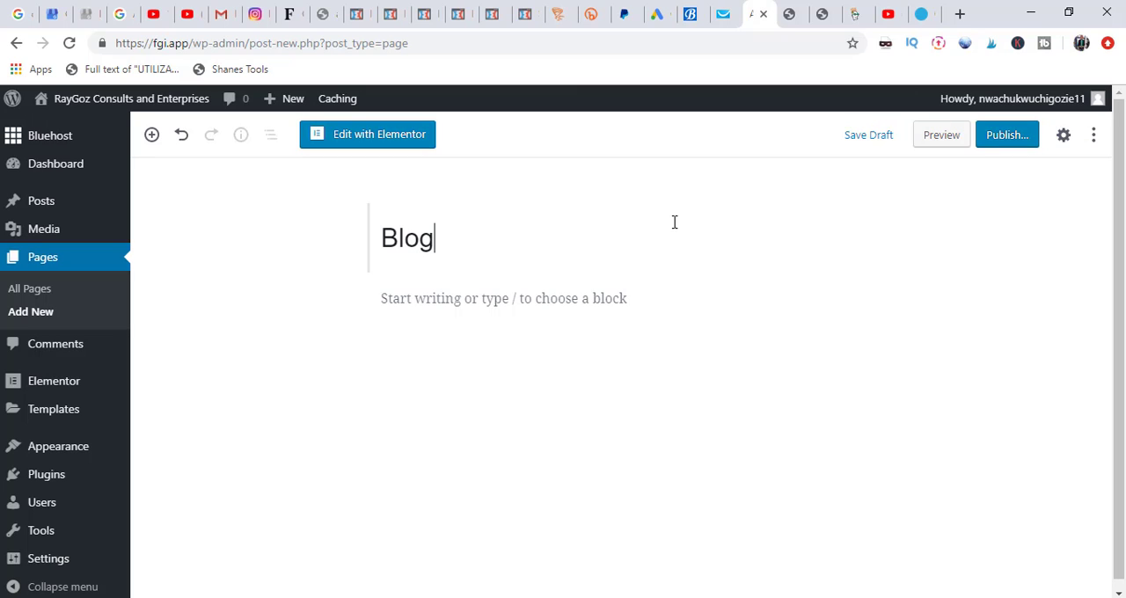
click(1012, 137)
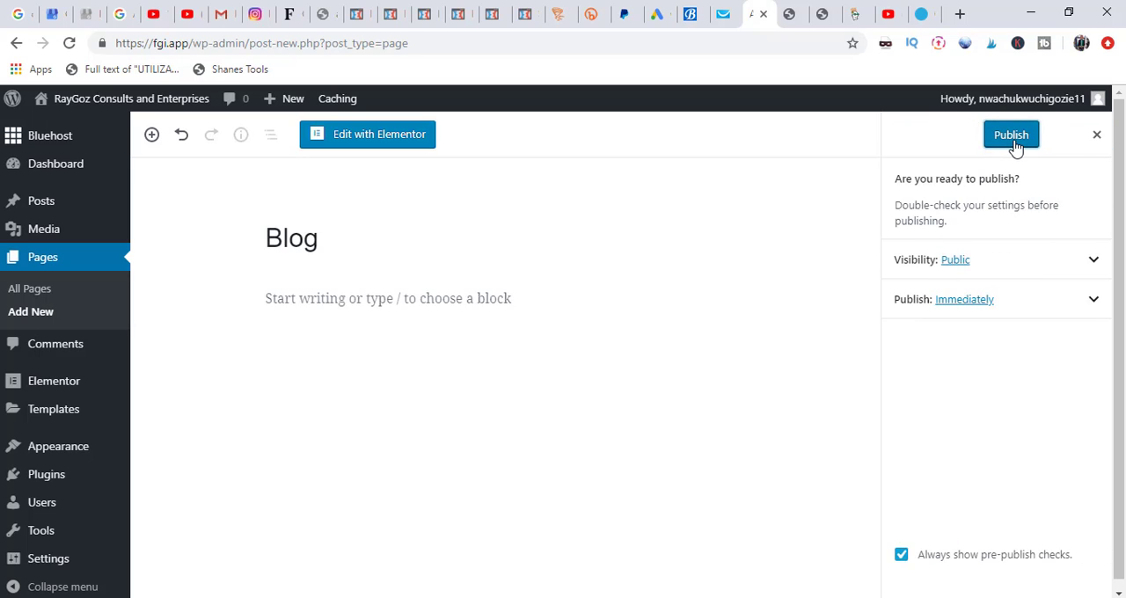
click(1014, 140)
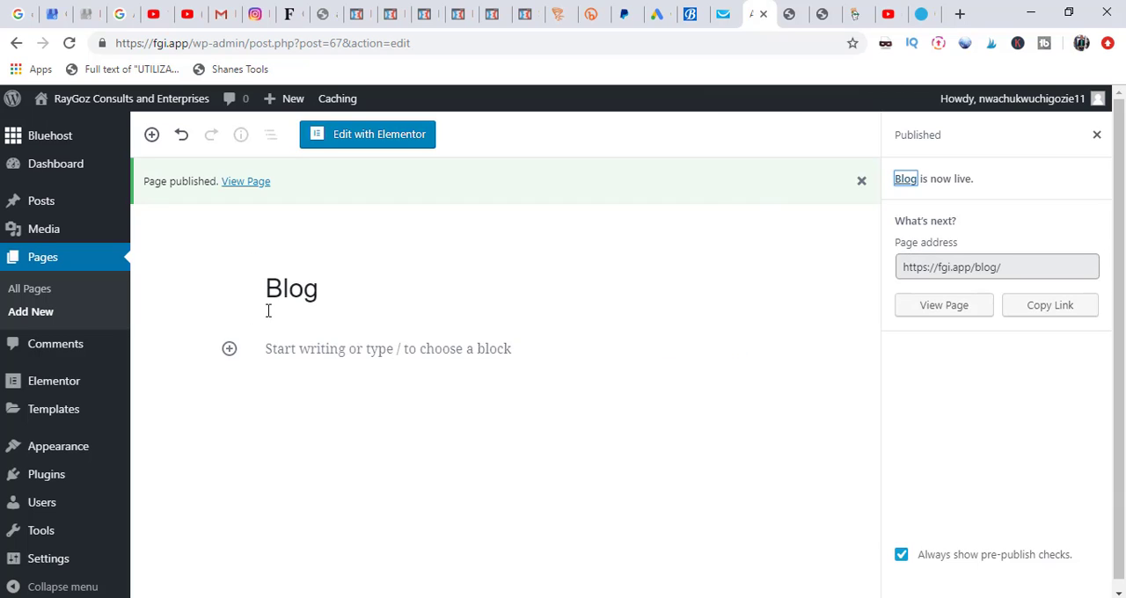
Step: Check the live site's navigation menu for the Blog page and return to the admin area
mouse_move(76, 112)
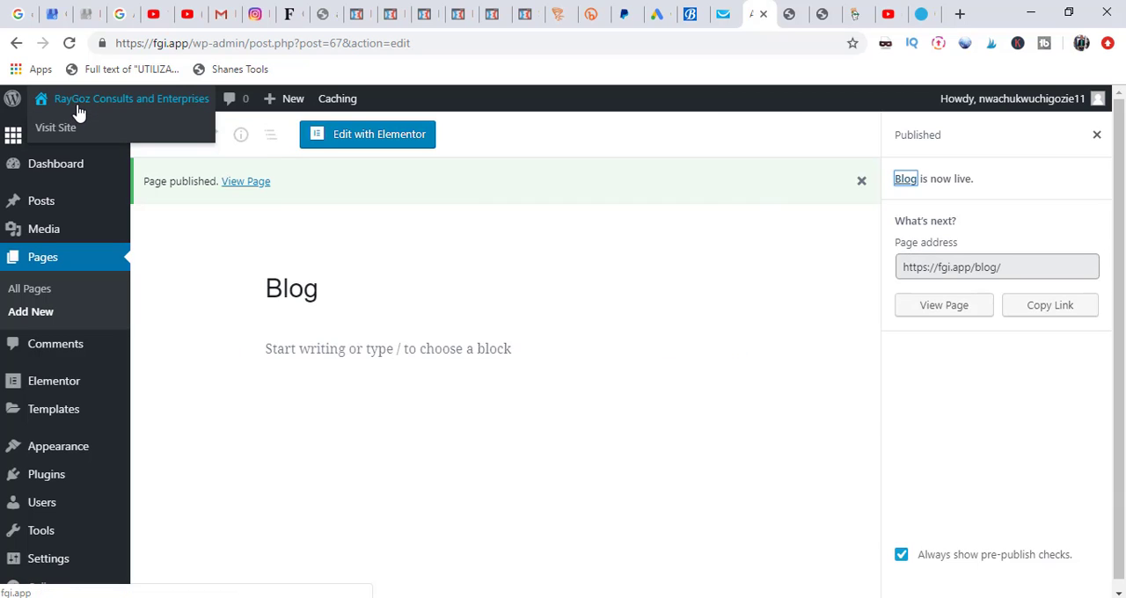
click(63, 132)
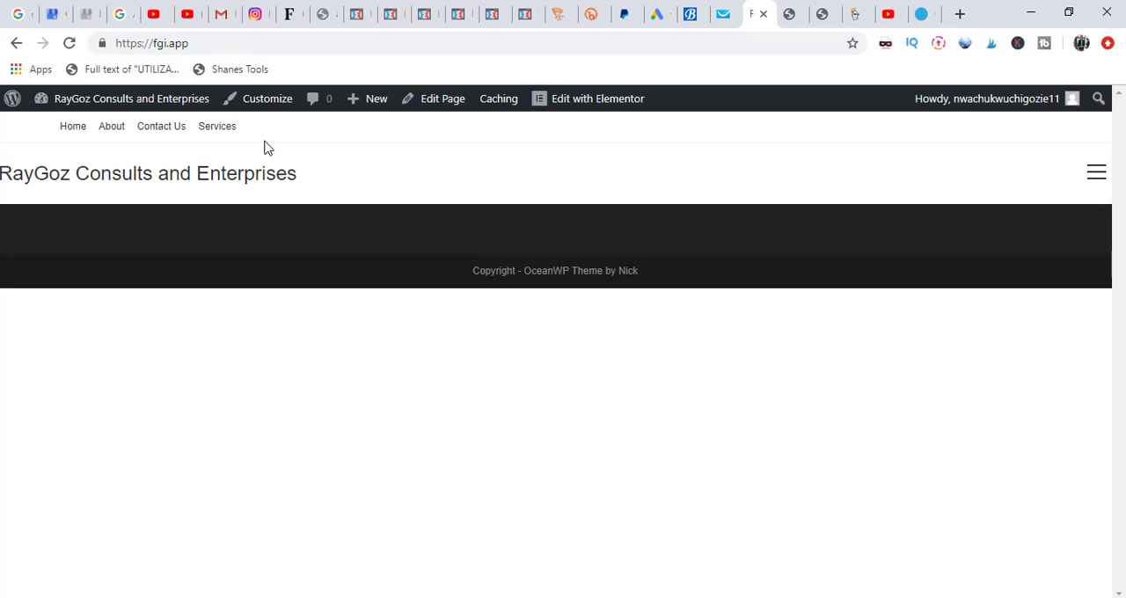
click(15, 44)
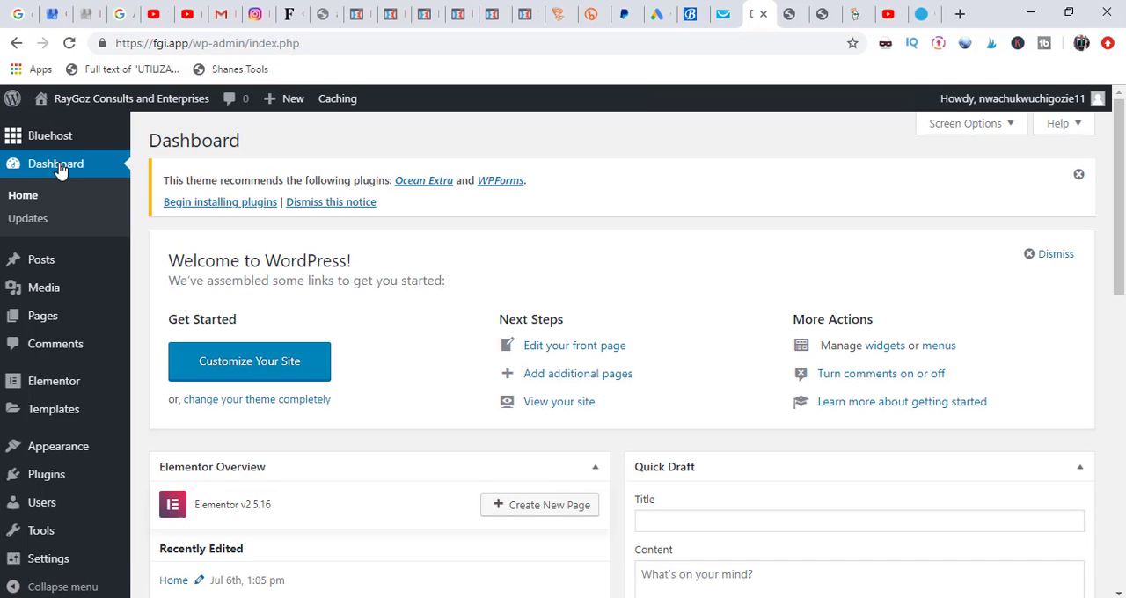
Step: Add the Blog page to the Main Menu in the site customizer and check the menu on the live site
click(278, 375)
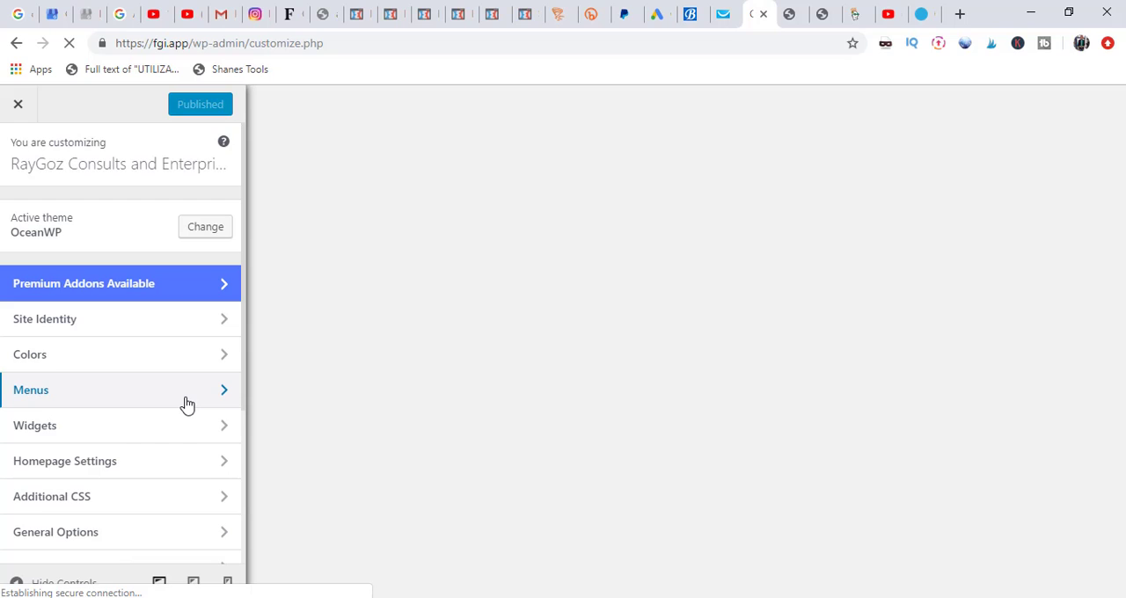
click(187, 403)
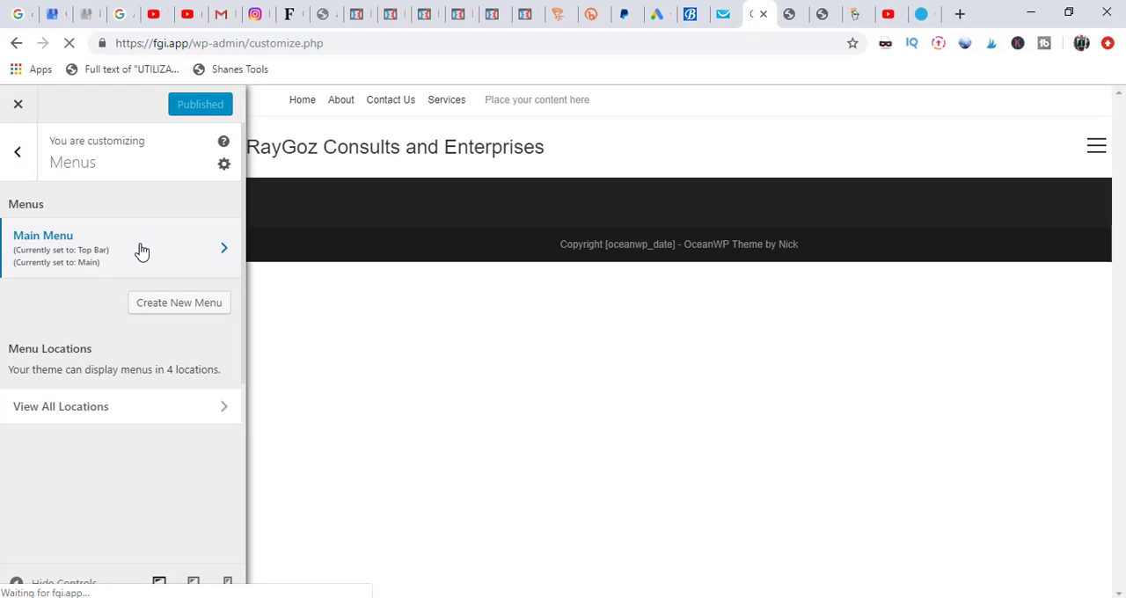
click(141, 251)
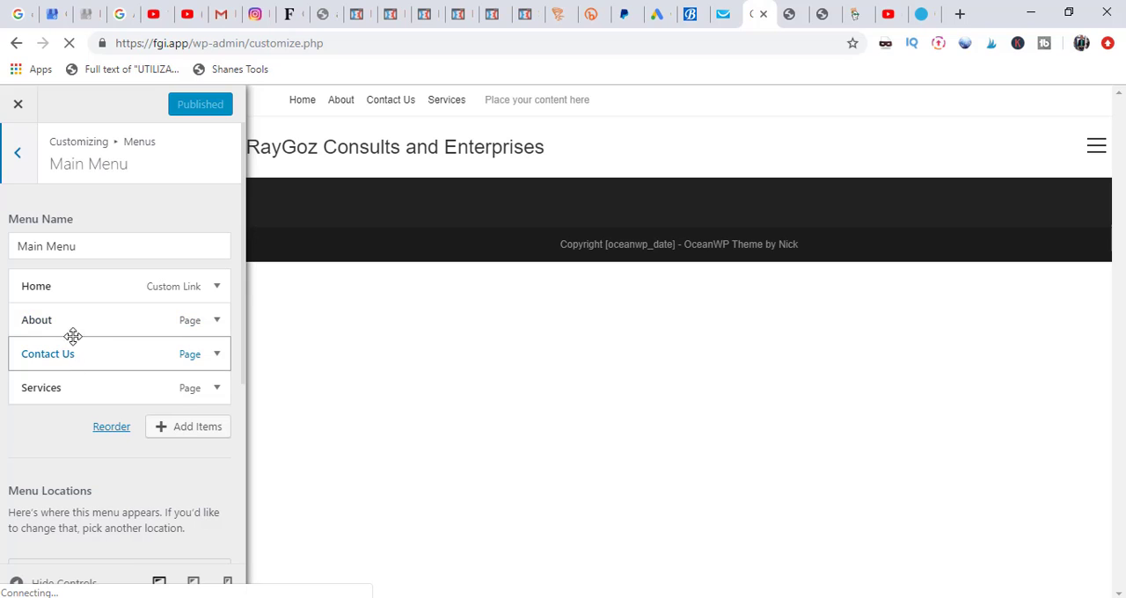
click(187, 427)
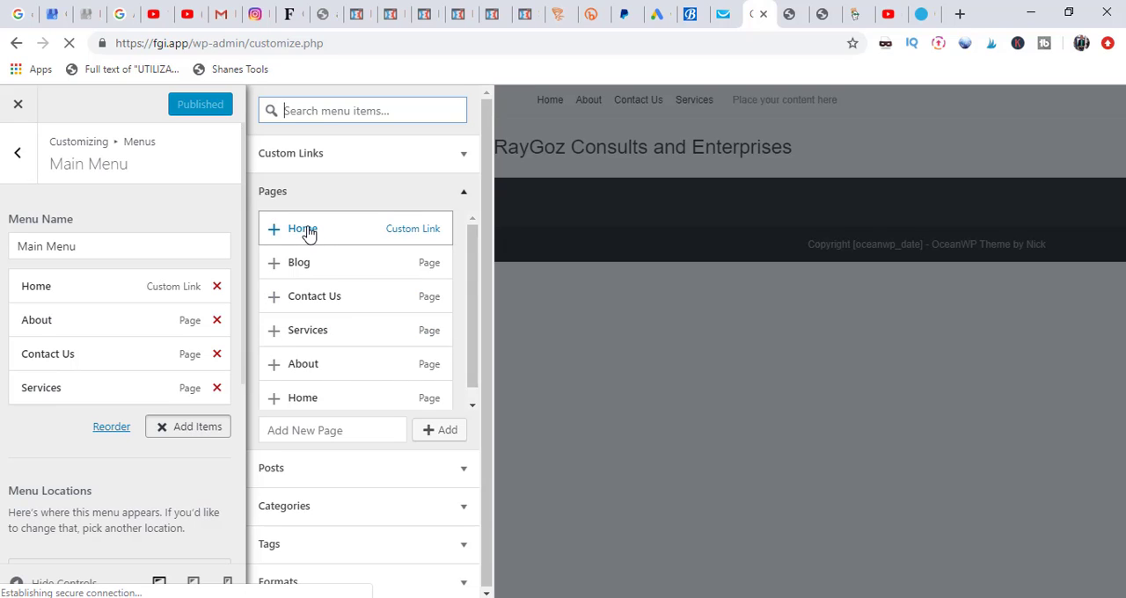
click(281, 273)
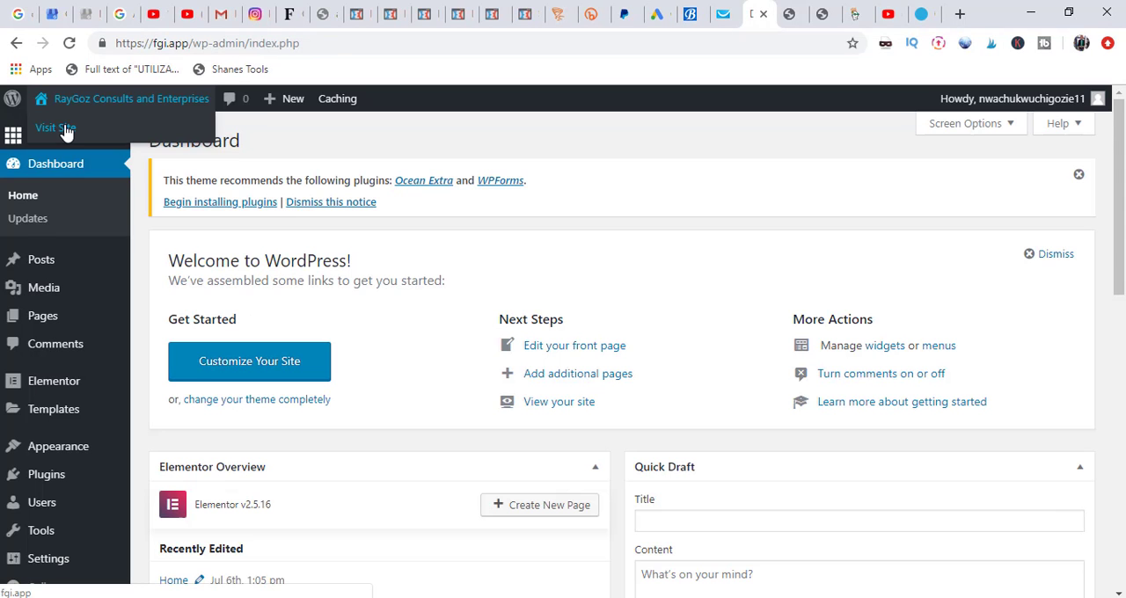
click(66, 129)
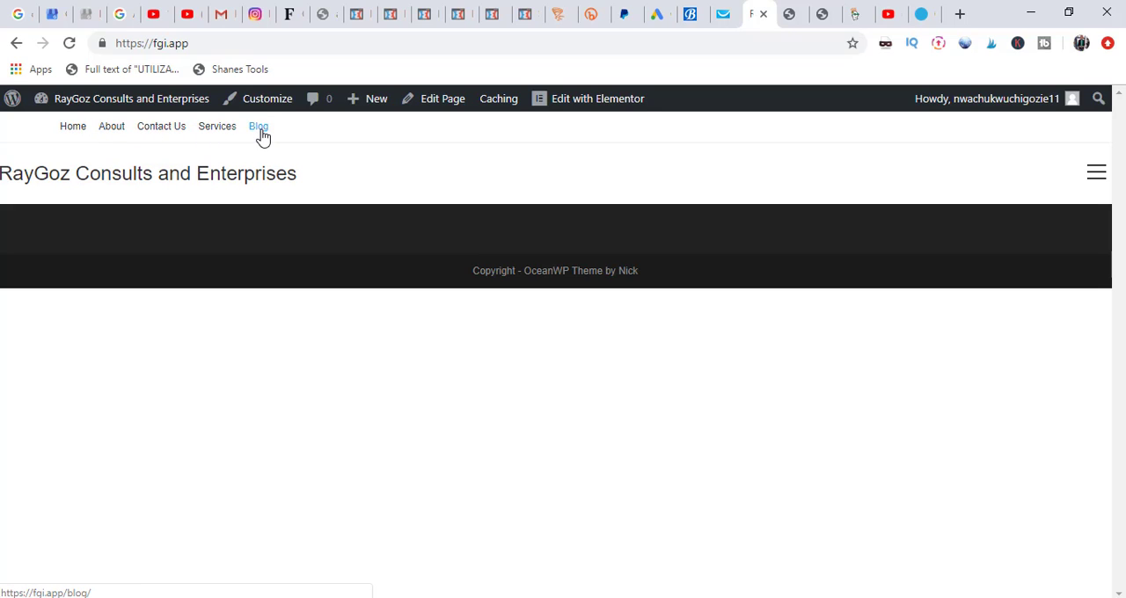
click(14, 46)
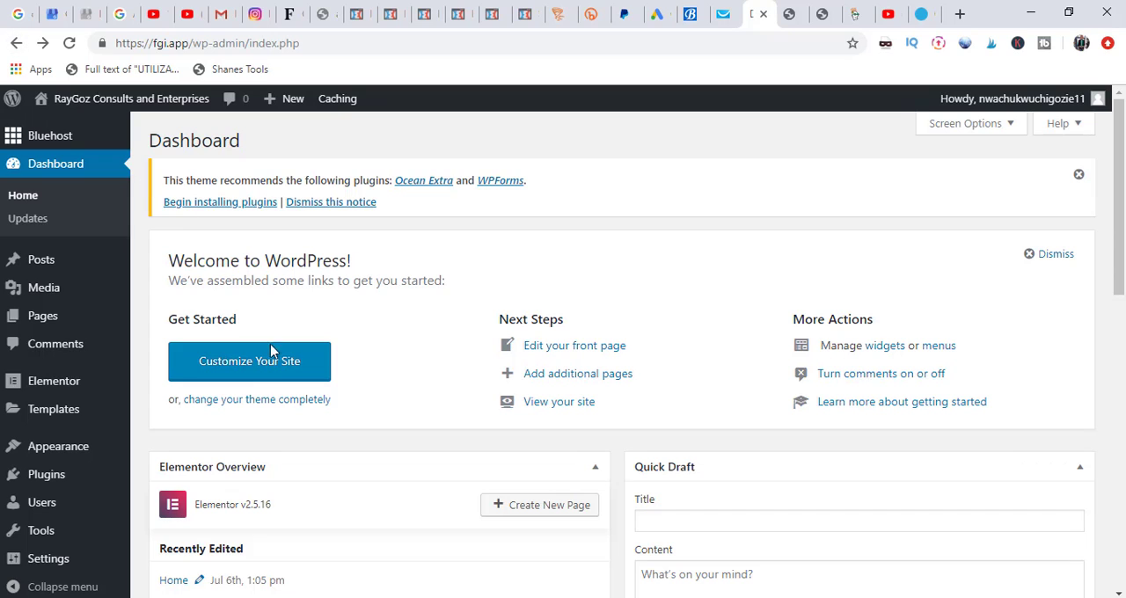
Step: In the site customizer, display a static page with Home as the homepage and Blog as the posts page, and publish the changes
click(273, 374)
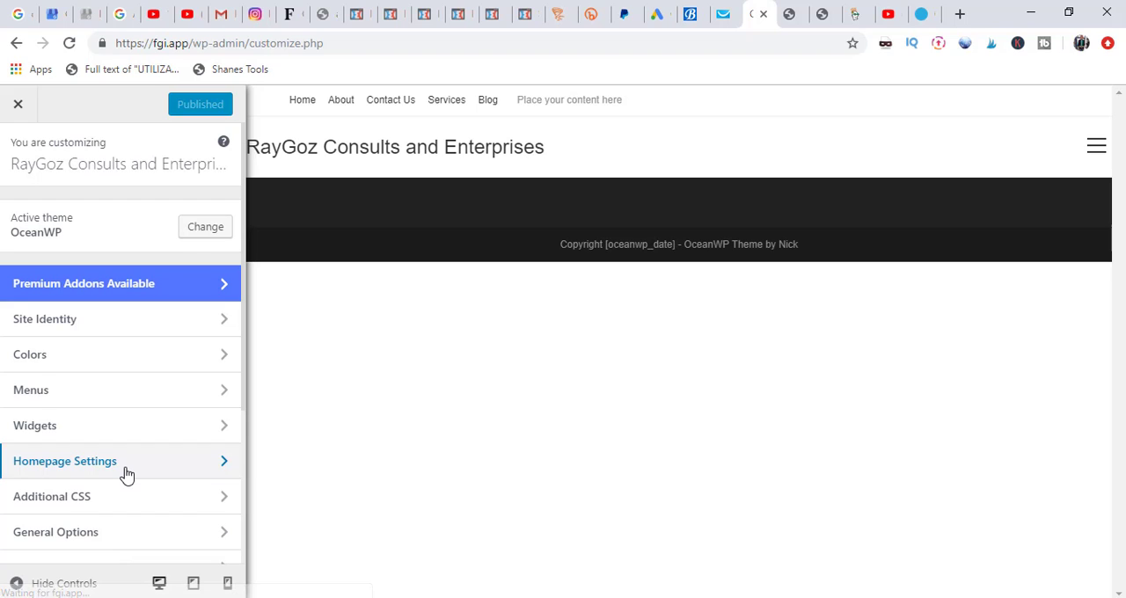
click(127, 476)
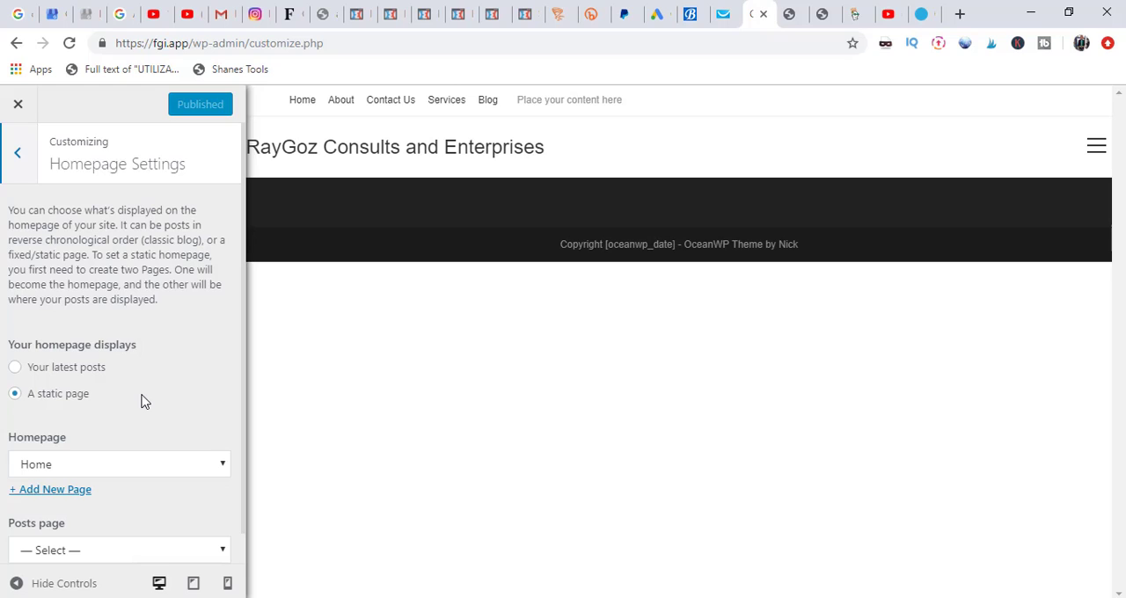
click(13, 374)
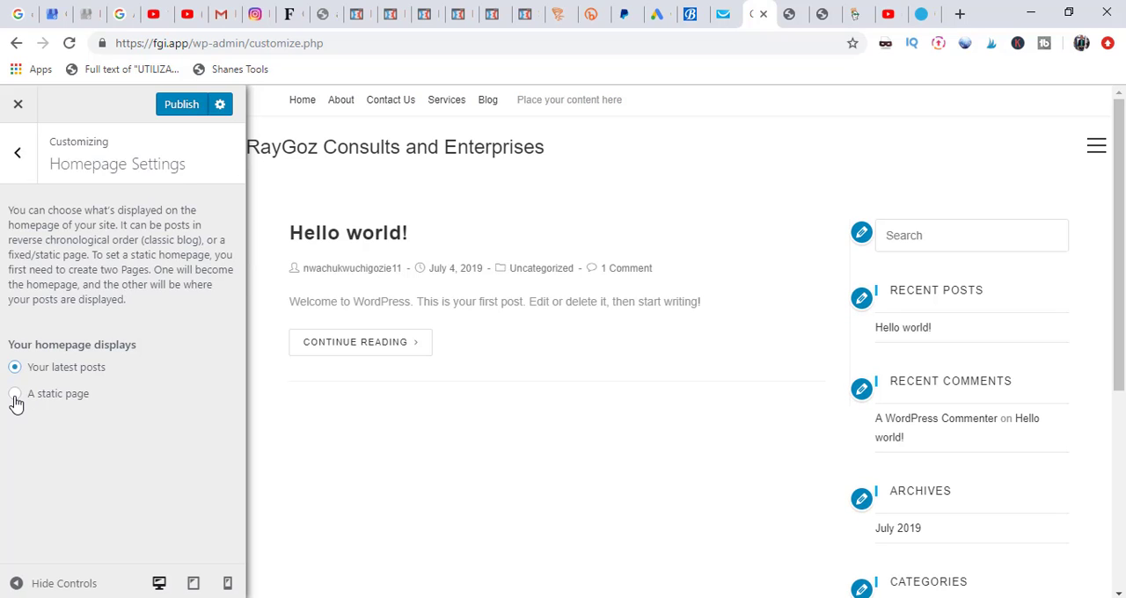
click(15, 395)
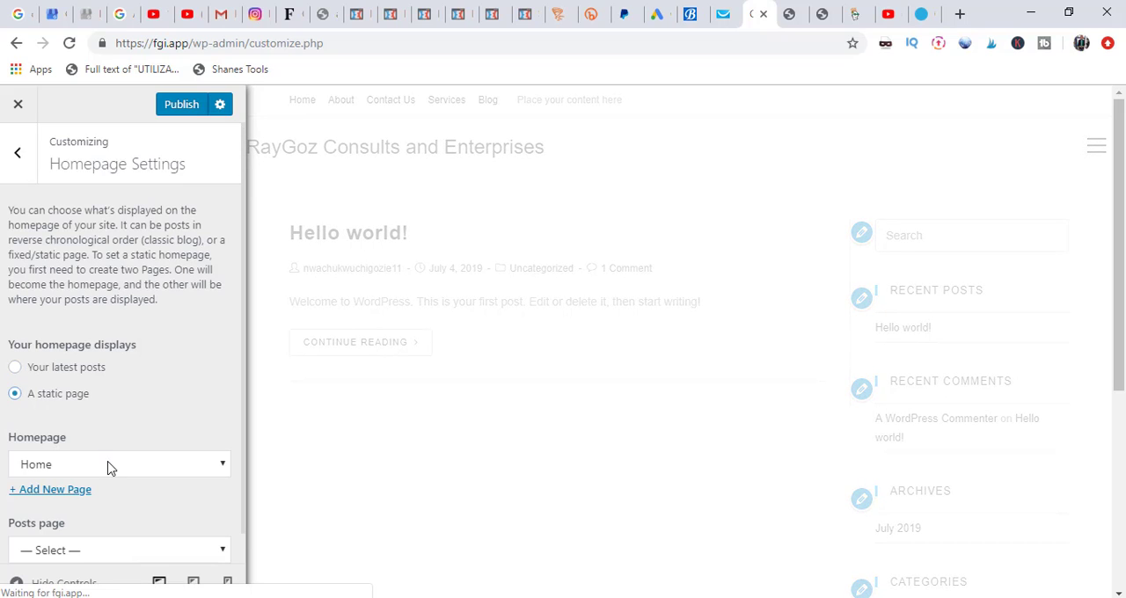
click(108, 466)
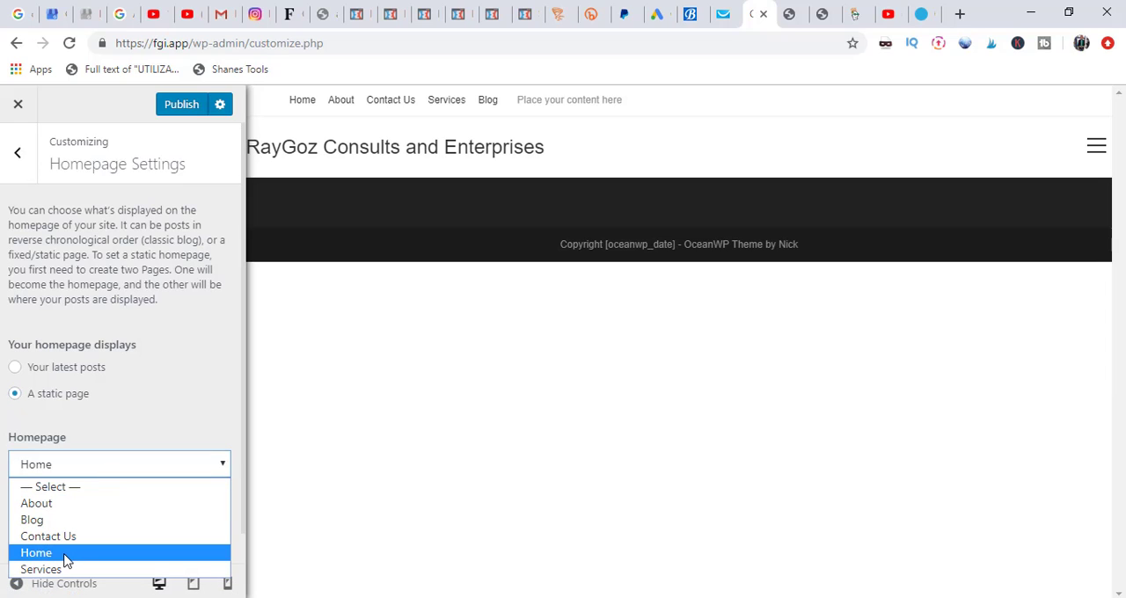
click(64, 555)
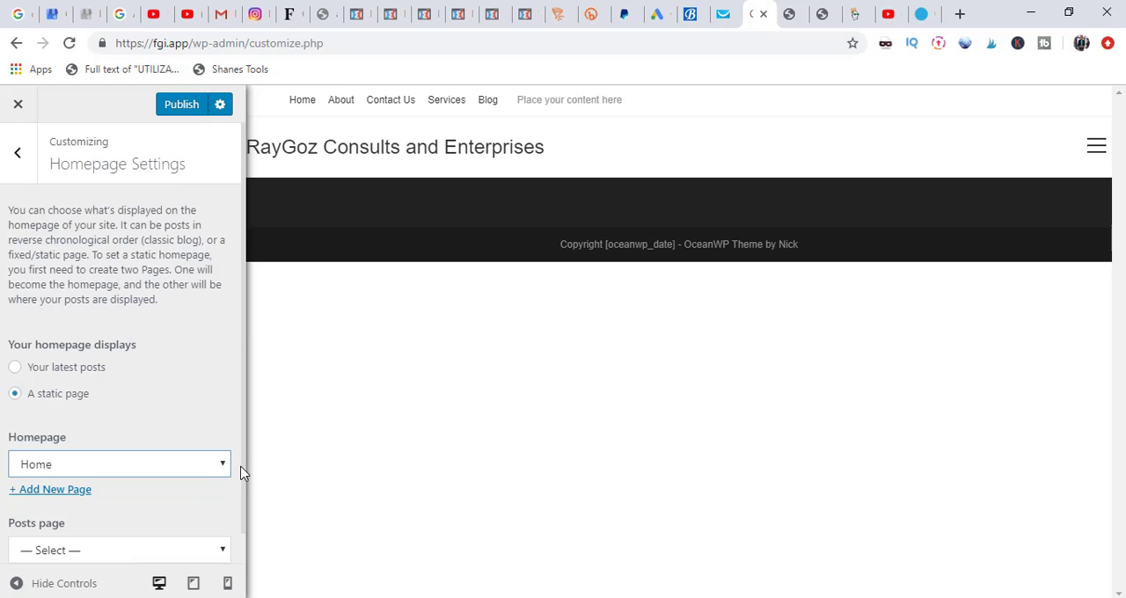
click(80, 554)
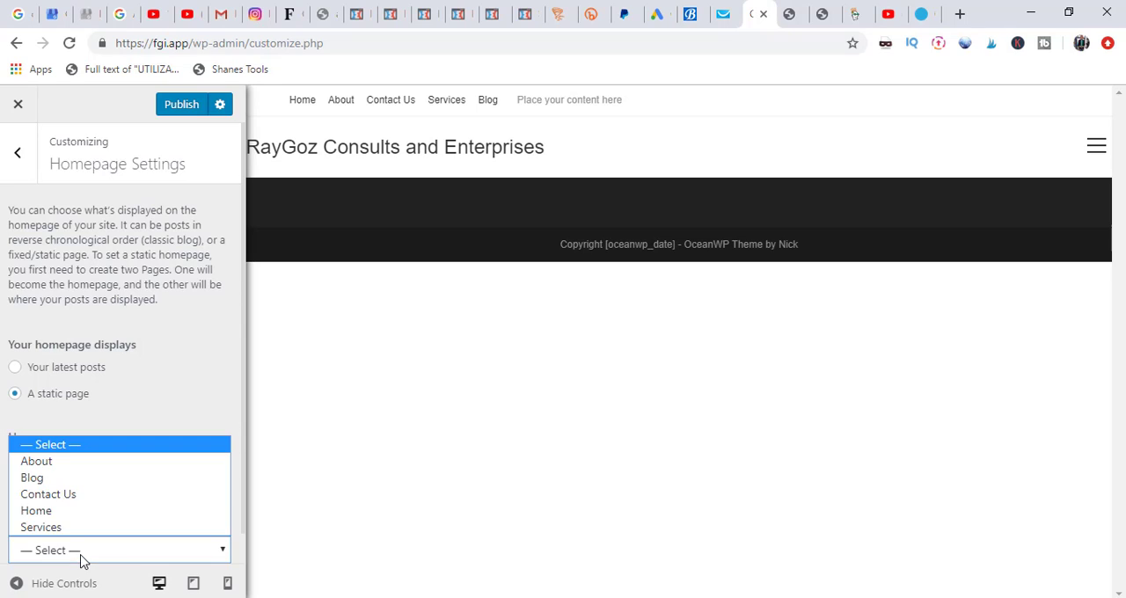
click(46, 480)
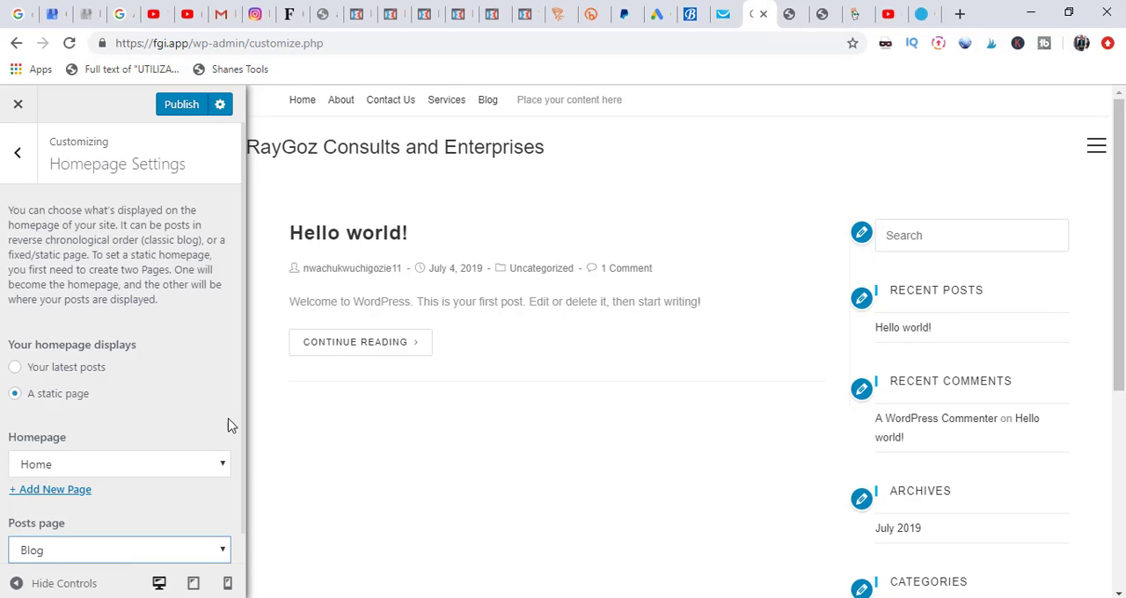
click(169, 106)
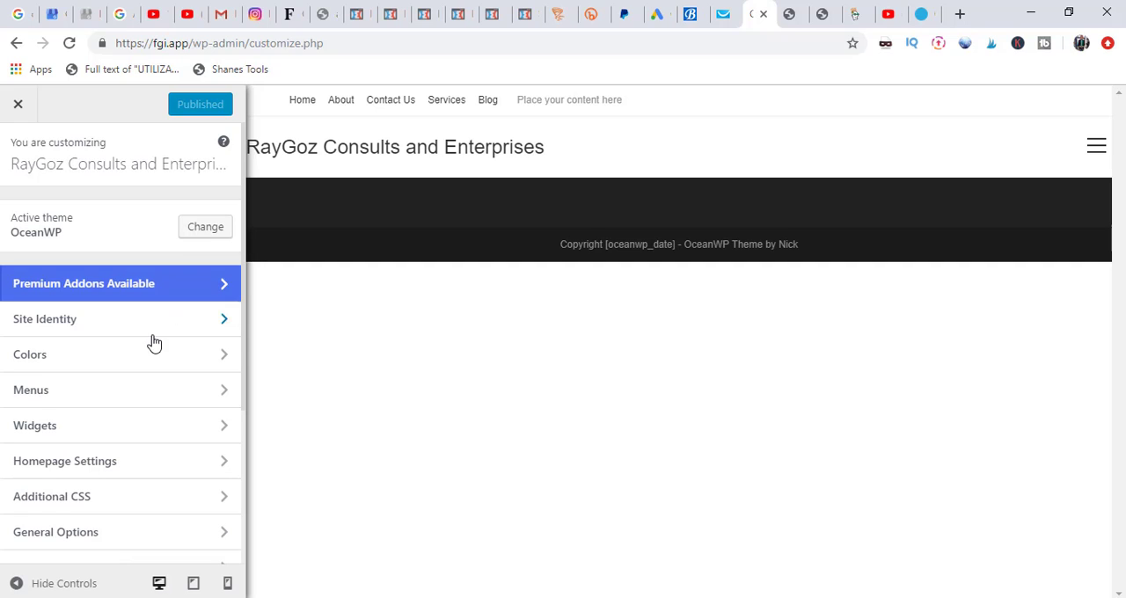
Step: Try the Default page title style in the customizer's general options, set the style back to Hidden, and publish
click(70, 546)
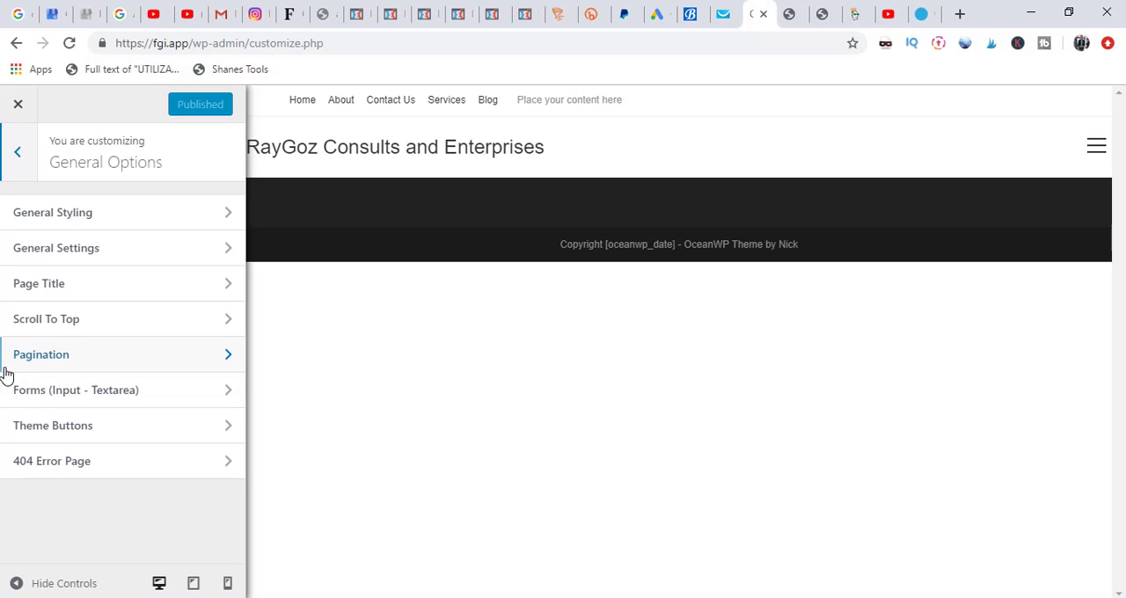
click(62, 293)
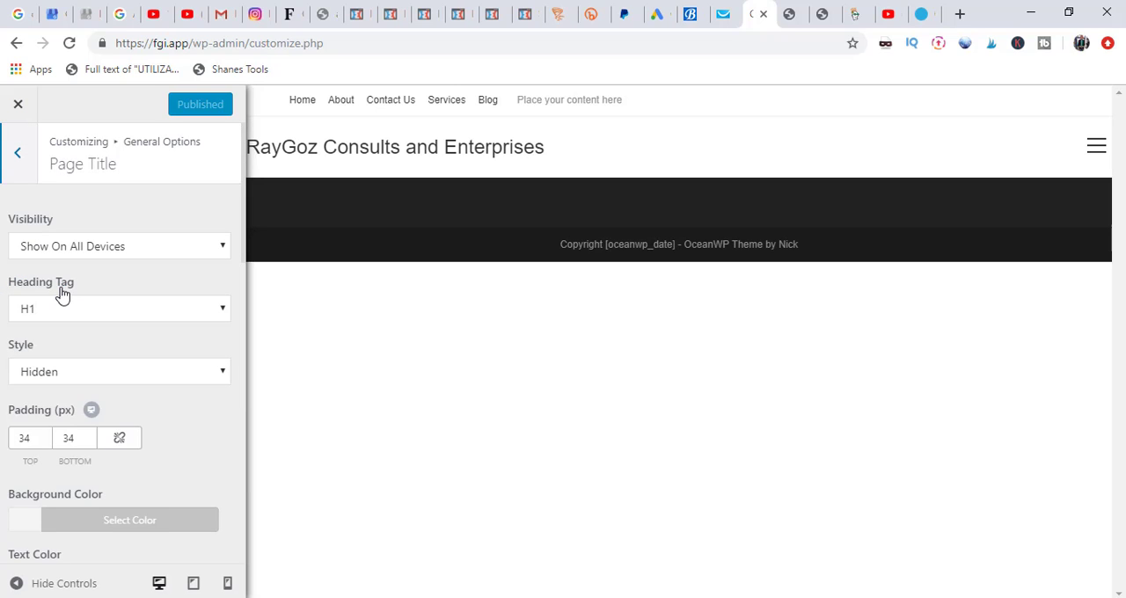
click(92, 377)
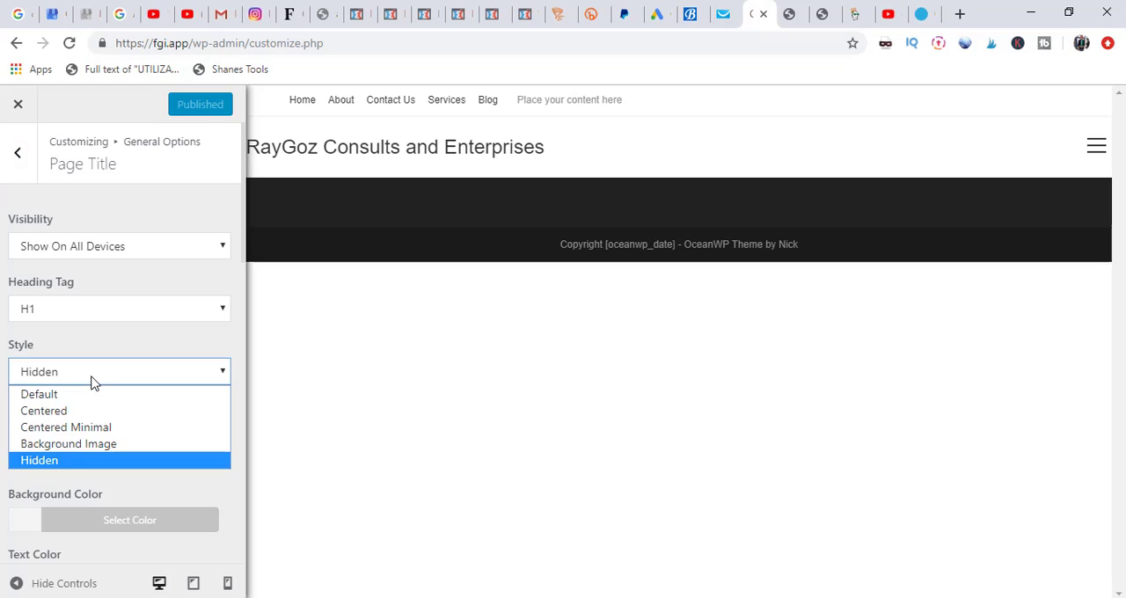
click(50, 396)
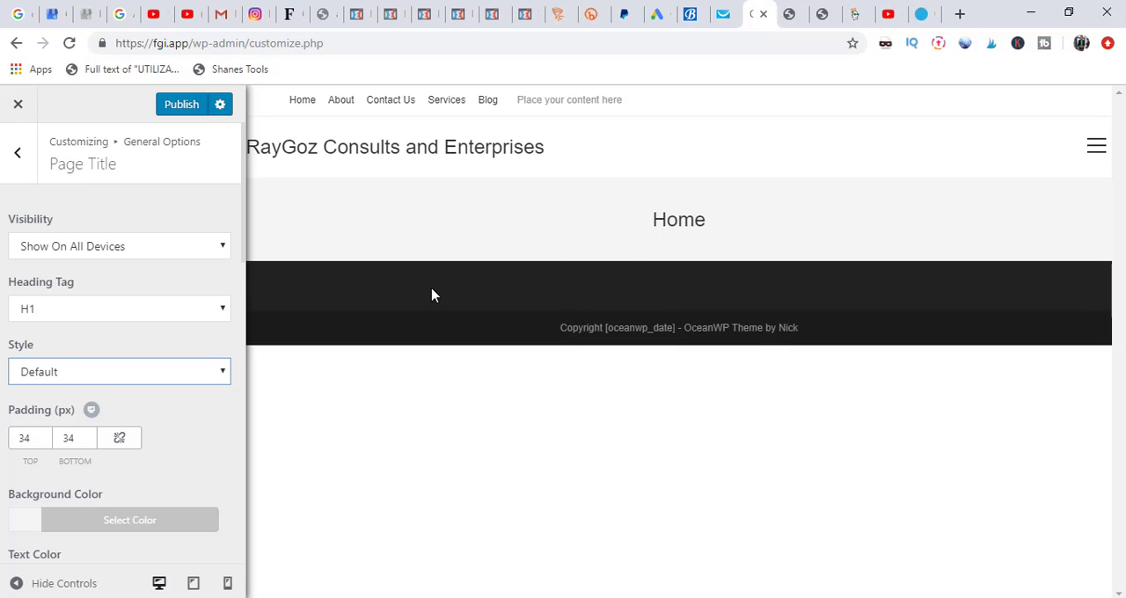
click(122, 385)
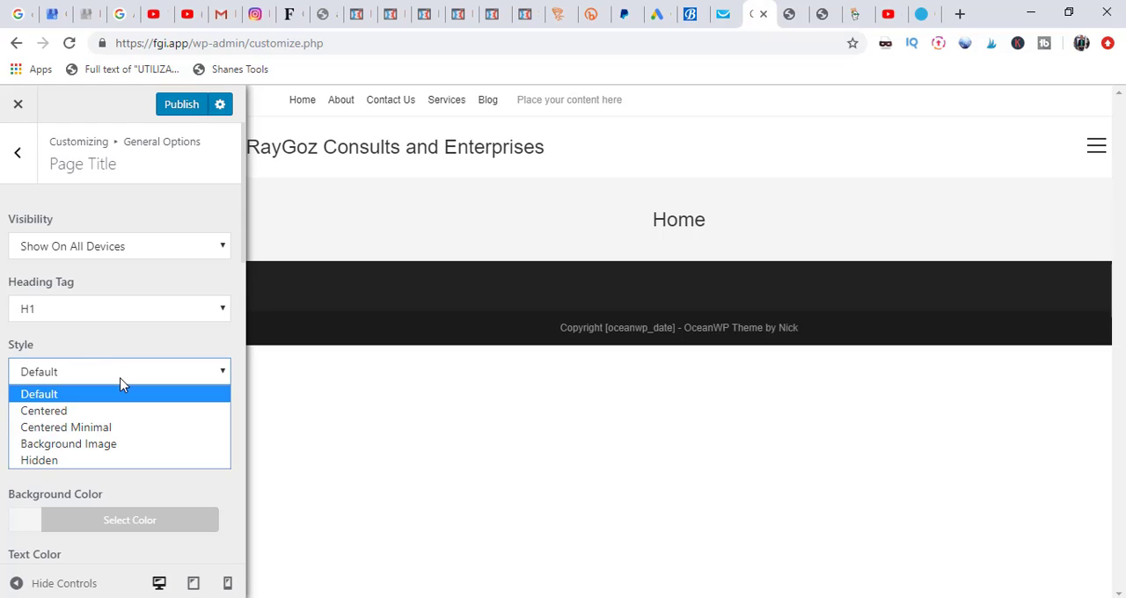
click(40, 460)
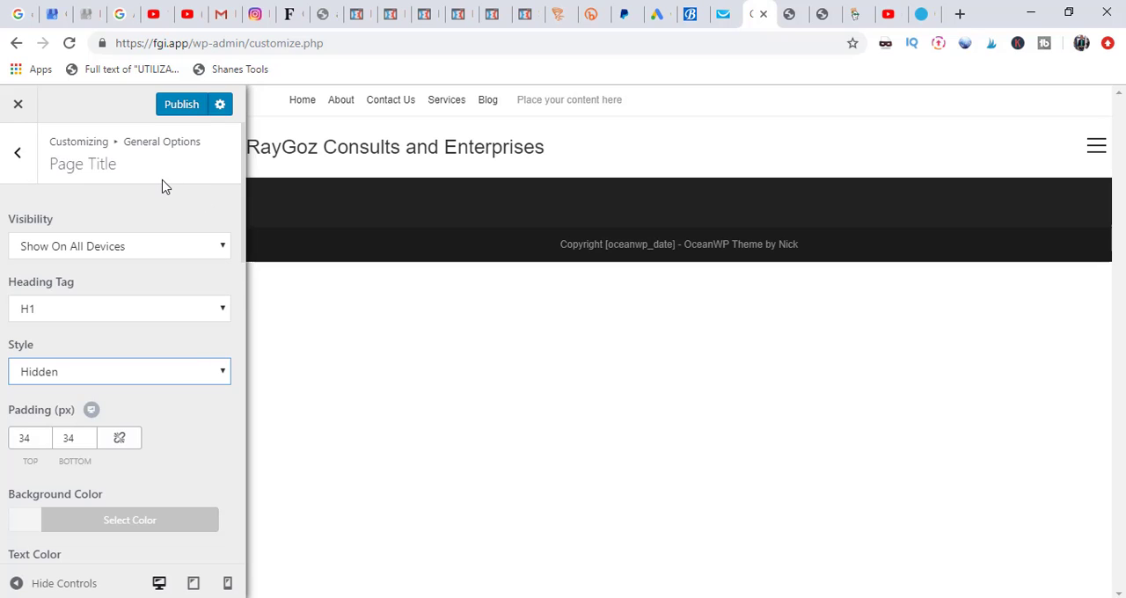
click(181, 107)
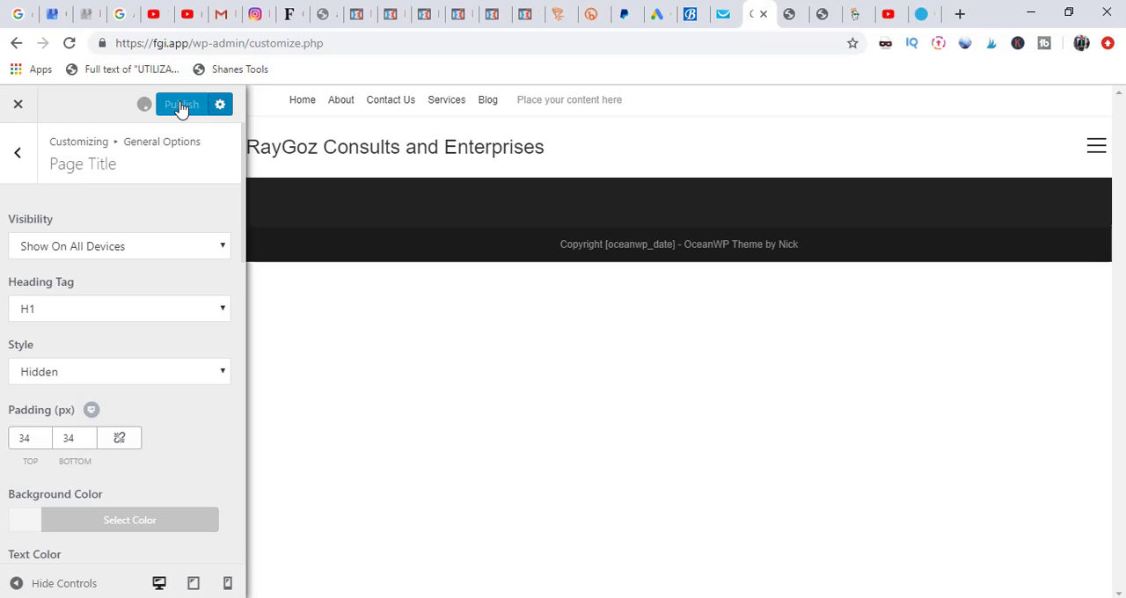
Step: Leave the site customizer and open the Home page from the pages list for editing with Elementor
click(19, 106)
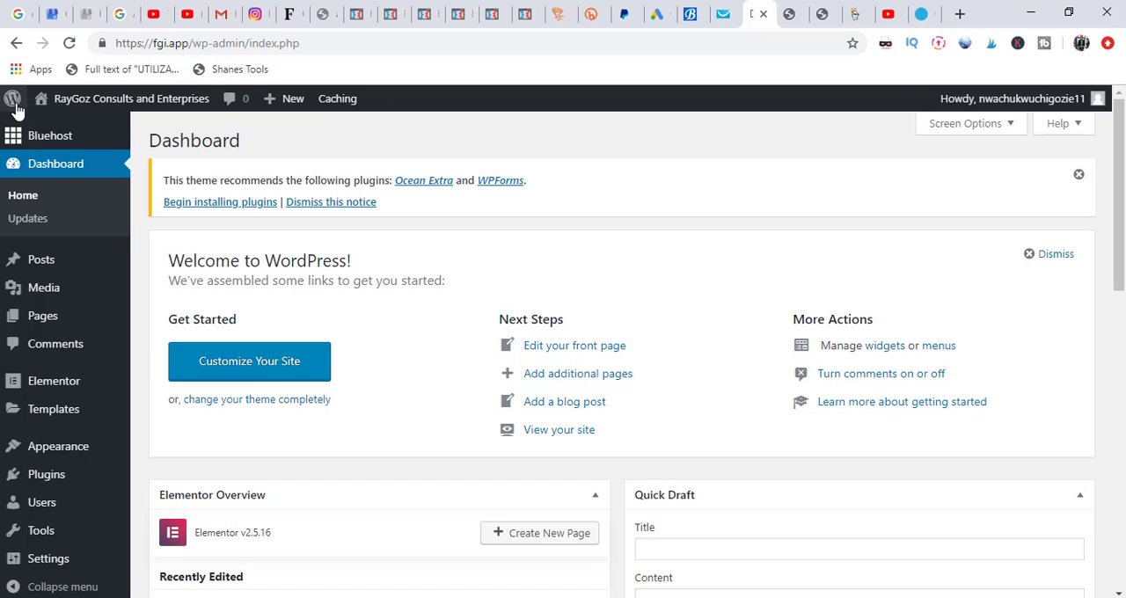
mouse_move(42, 317)
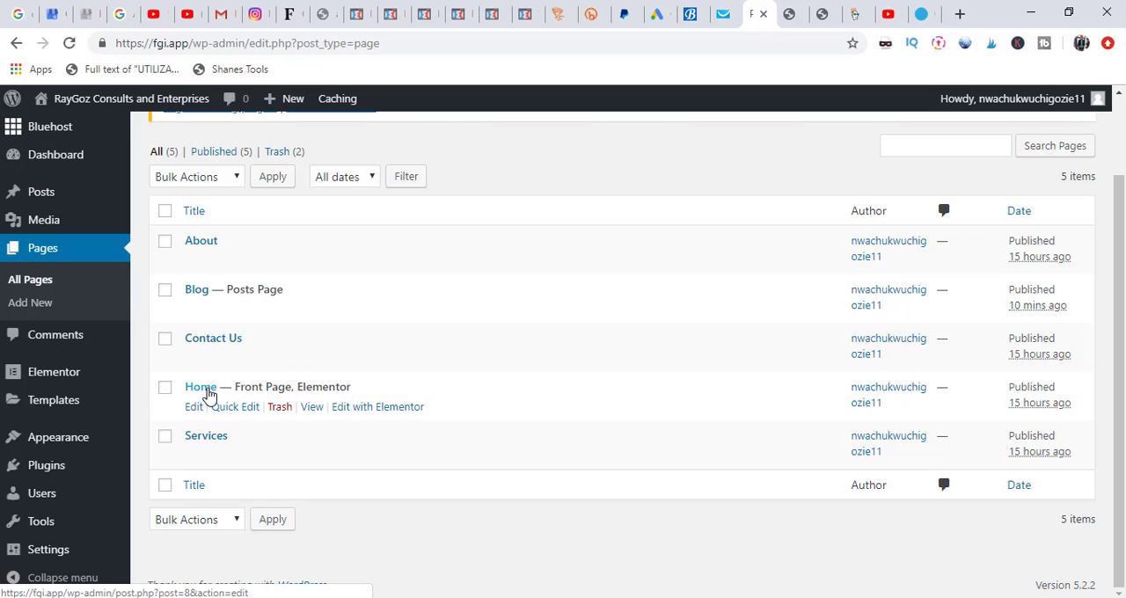
click(366, 410)
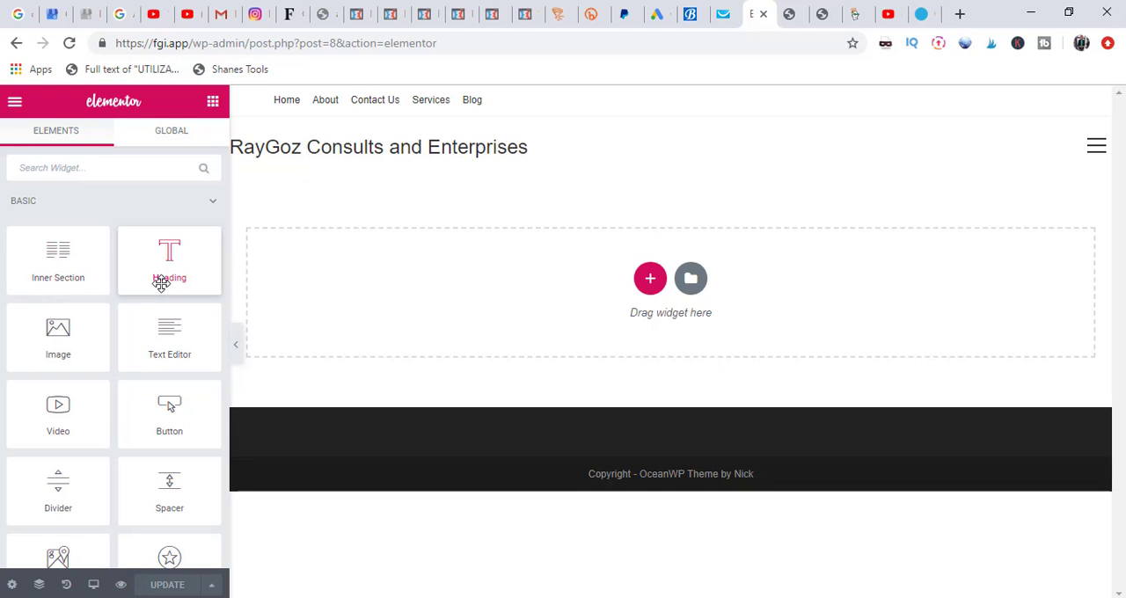
Step: Try adding a two-column section and a five-column section to the Home page, and delete both
mouse_move(161, 283)
mouse_down()
mouse_move(188, 282)
mouse_move(422, 357)
mouse_move(197, 266)
mouse_move(178, 274)
mouse_up()
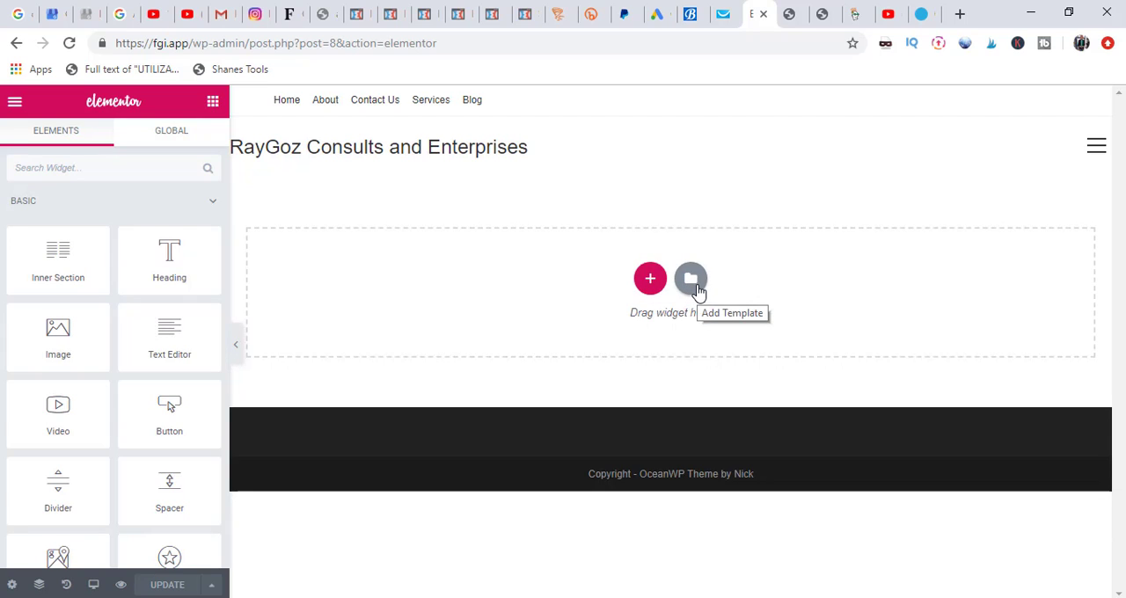
click(649, 289)
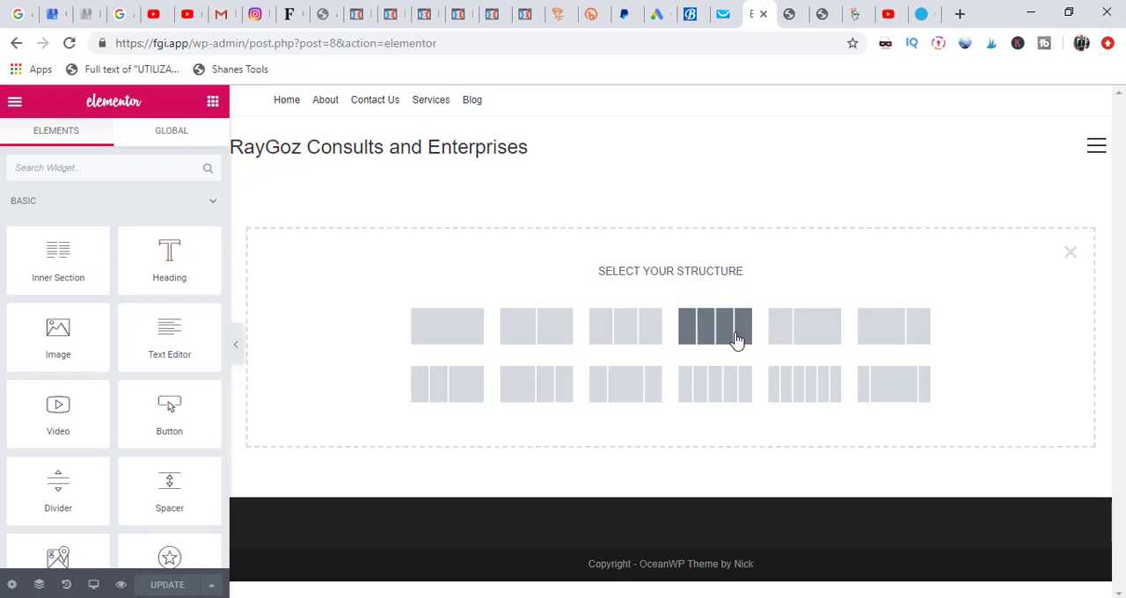
click(544, 346)
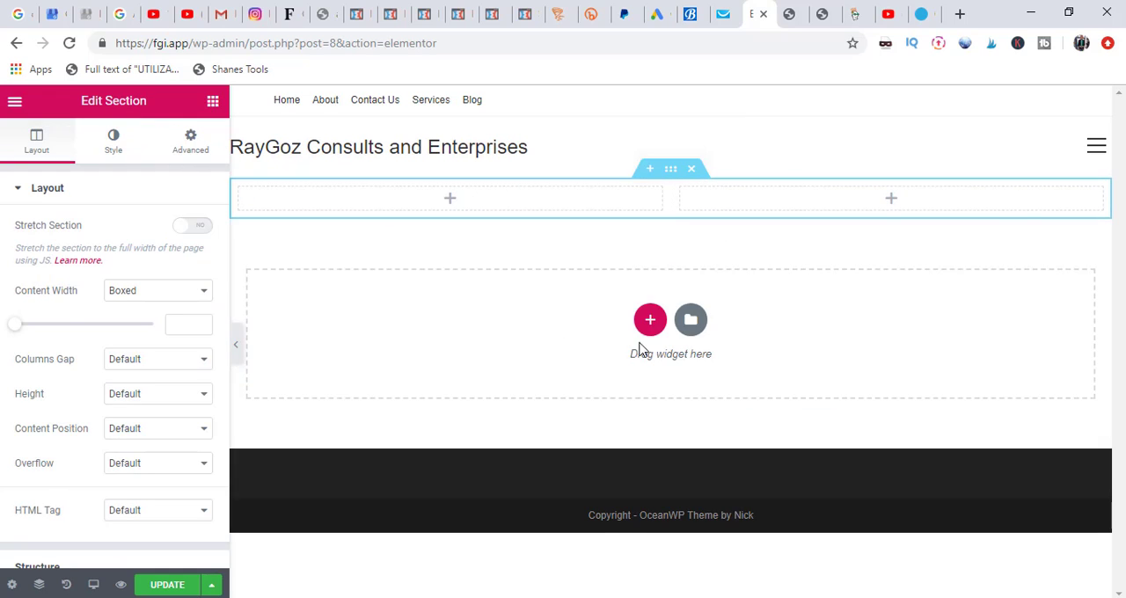
click(650, 322)
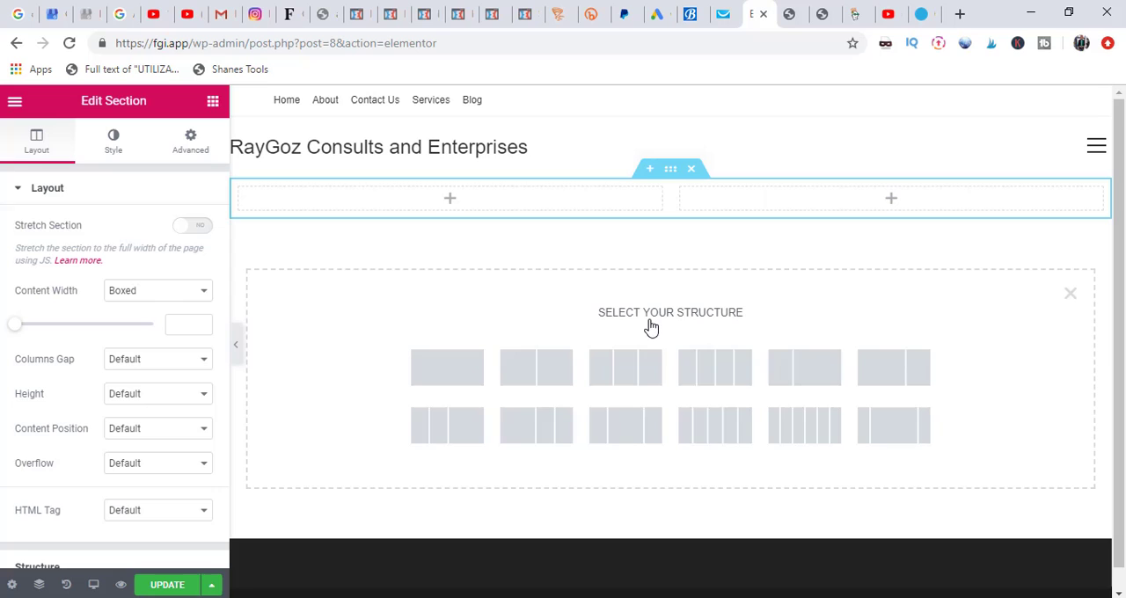
click(712, 433)
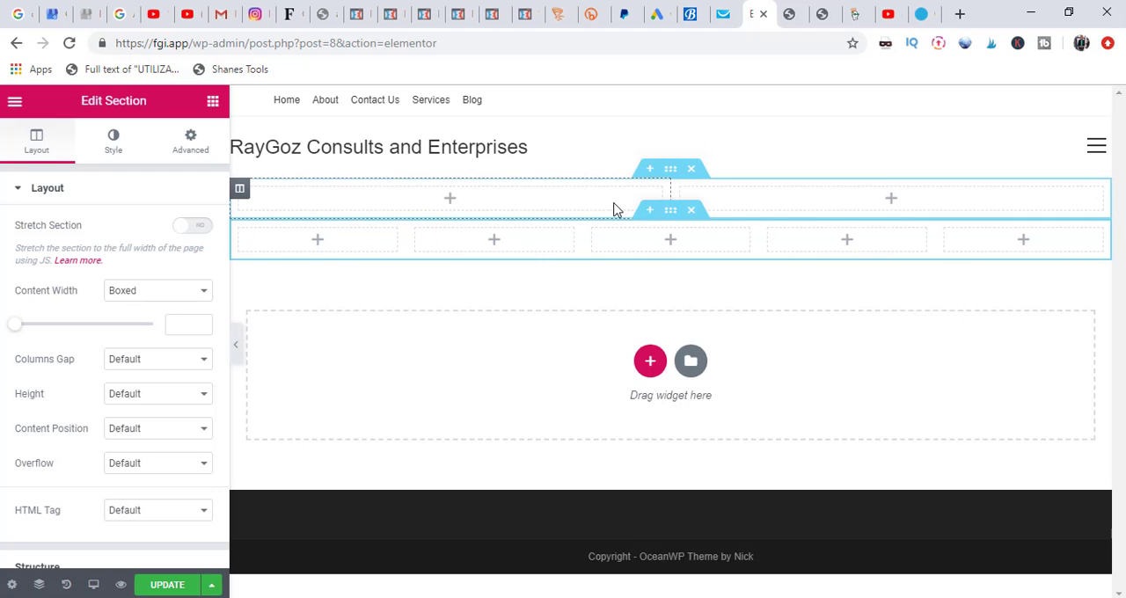
click(692, 170)
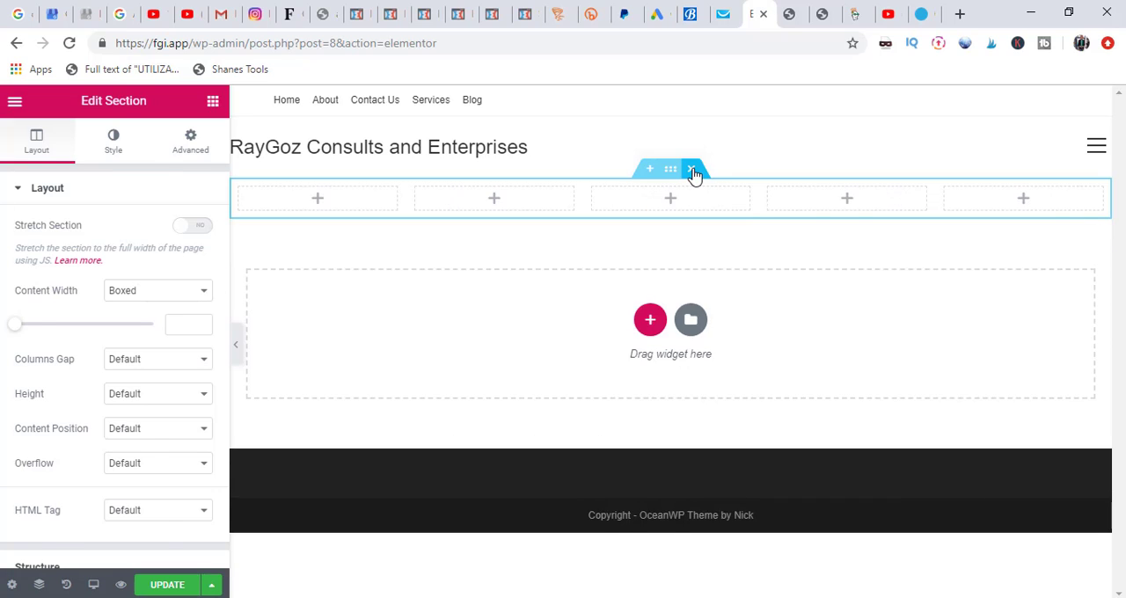
click(693, 171)
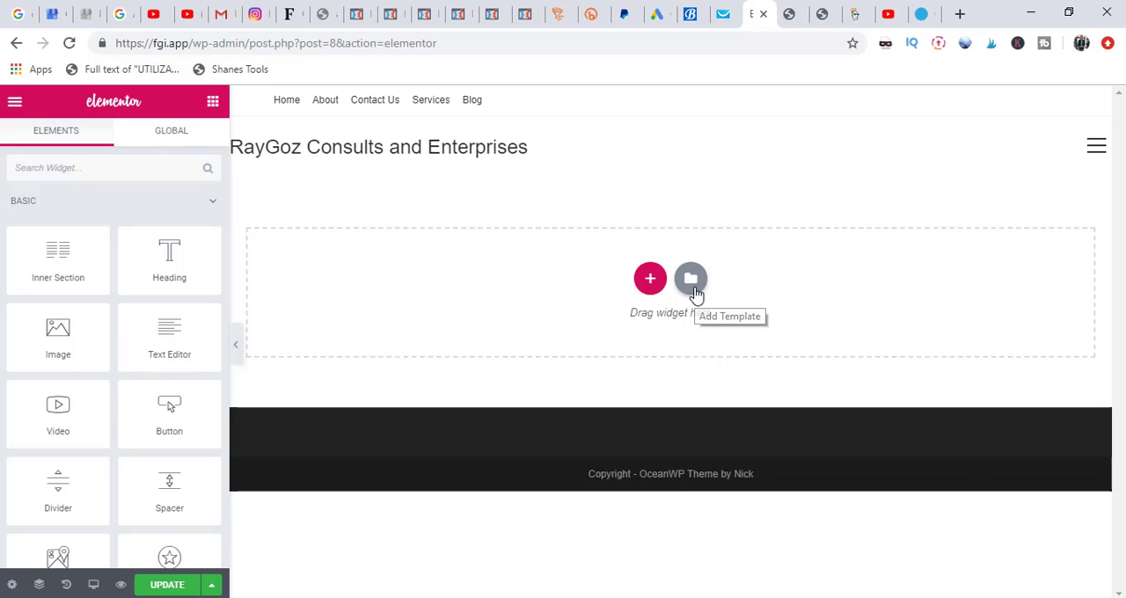
Step: Browse the page templates in the Elementor library and insert the "Homepage – Study" template into the Home page
click(694, 289)
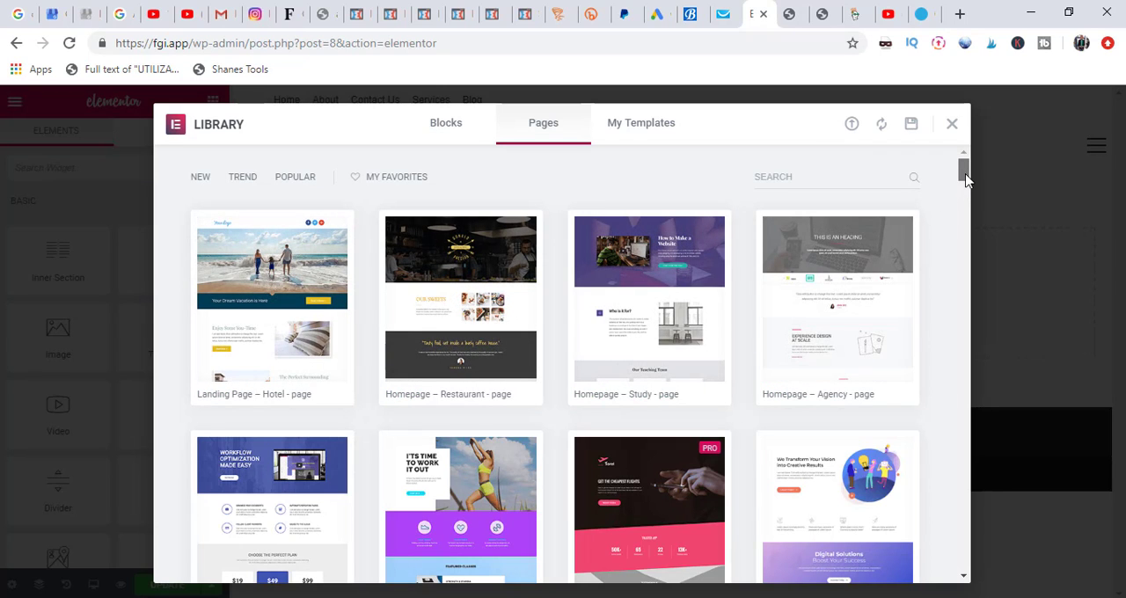
scroll(963, 195, down, 3)
drag(966, 196, 966, 201)
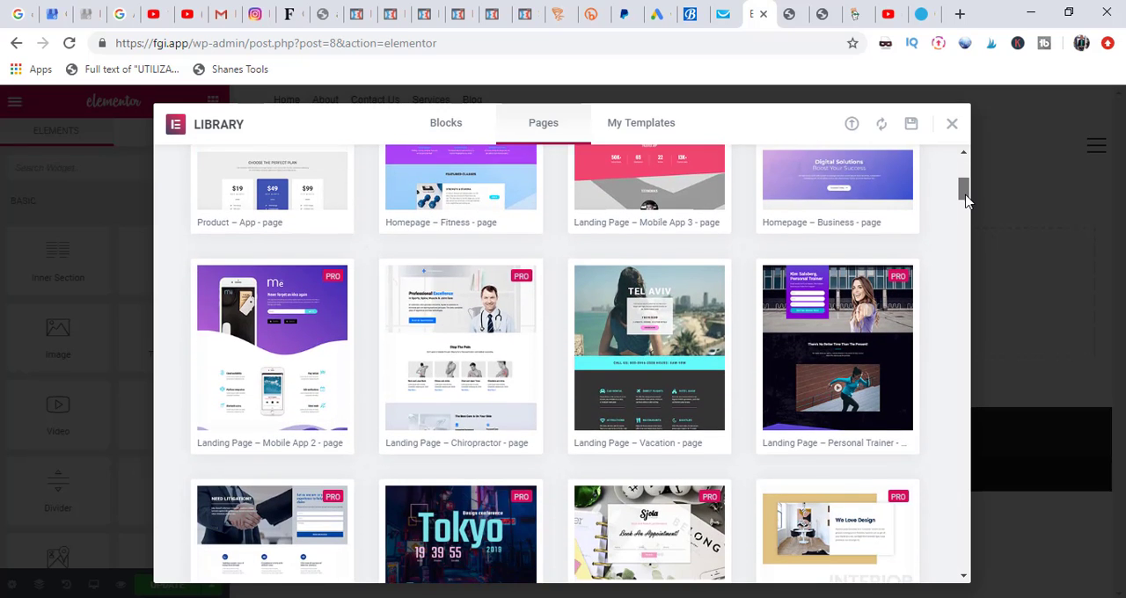
scroll(964, 195, down, 2)
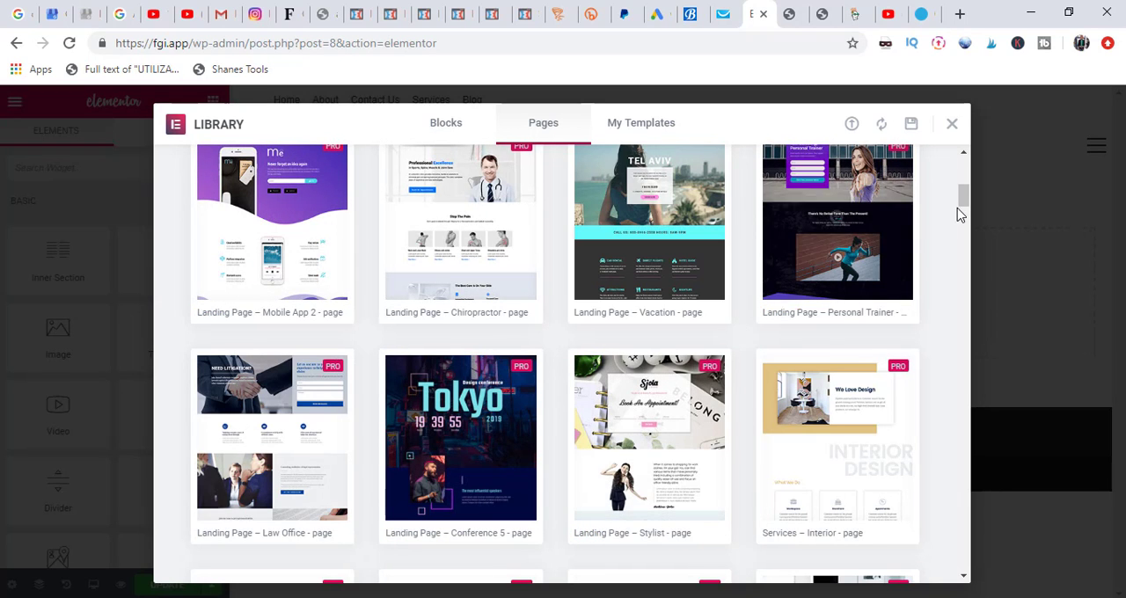
drag(964, 209, 965, 181)
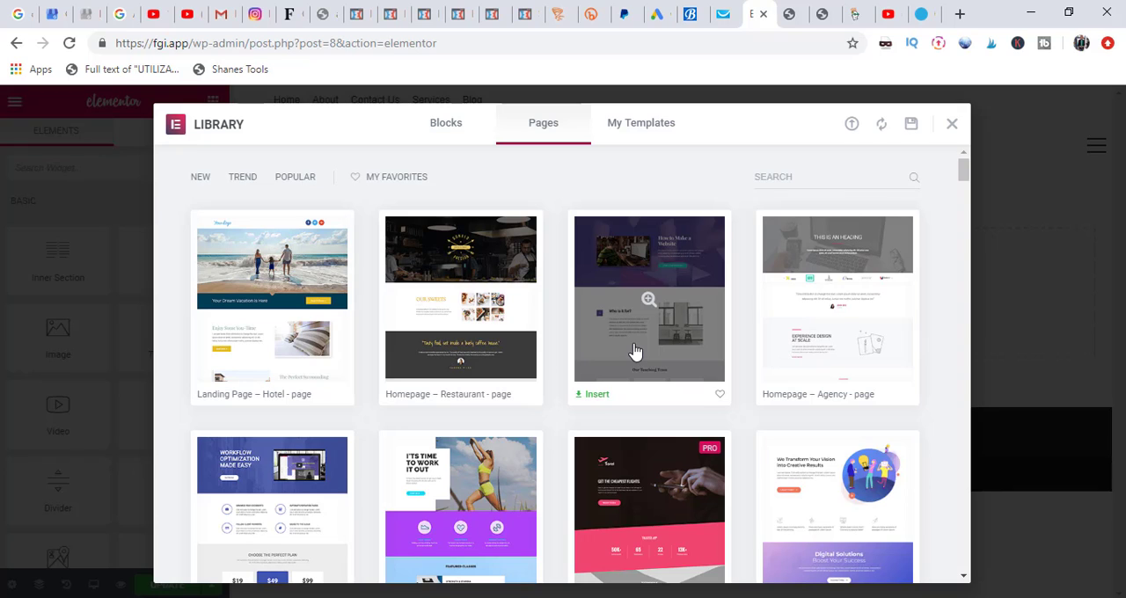
click(599, 397)
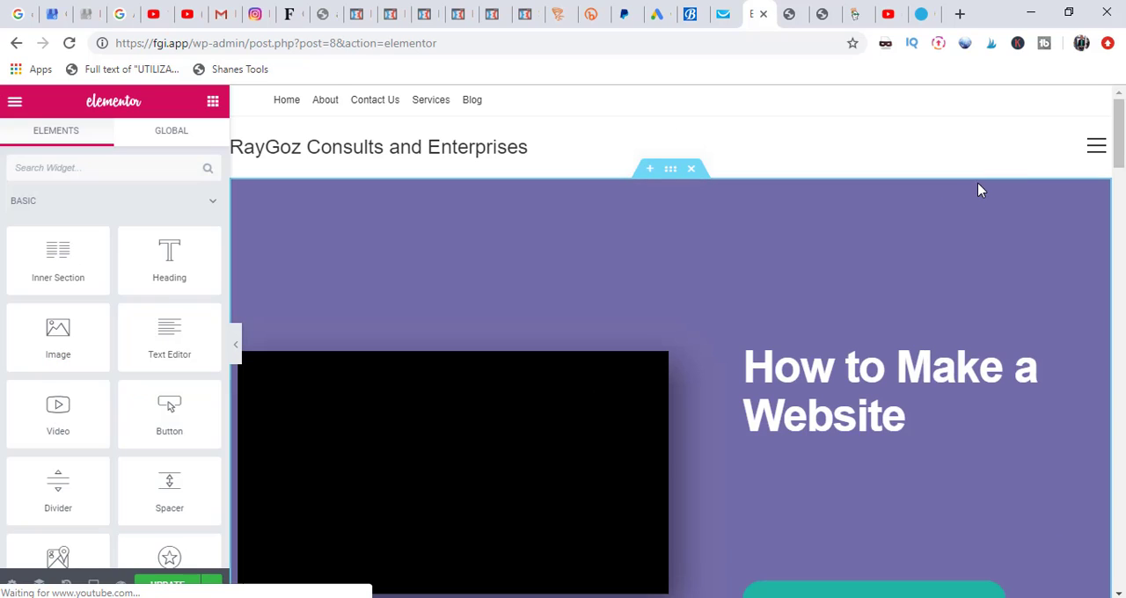
Step: Change the hero section's heading to "How to Create a Beautiful Website"
drag(1122, 155, 1120, 245)
drag(1118, 259, 1123, 158)
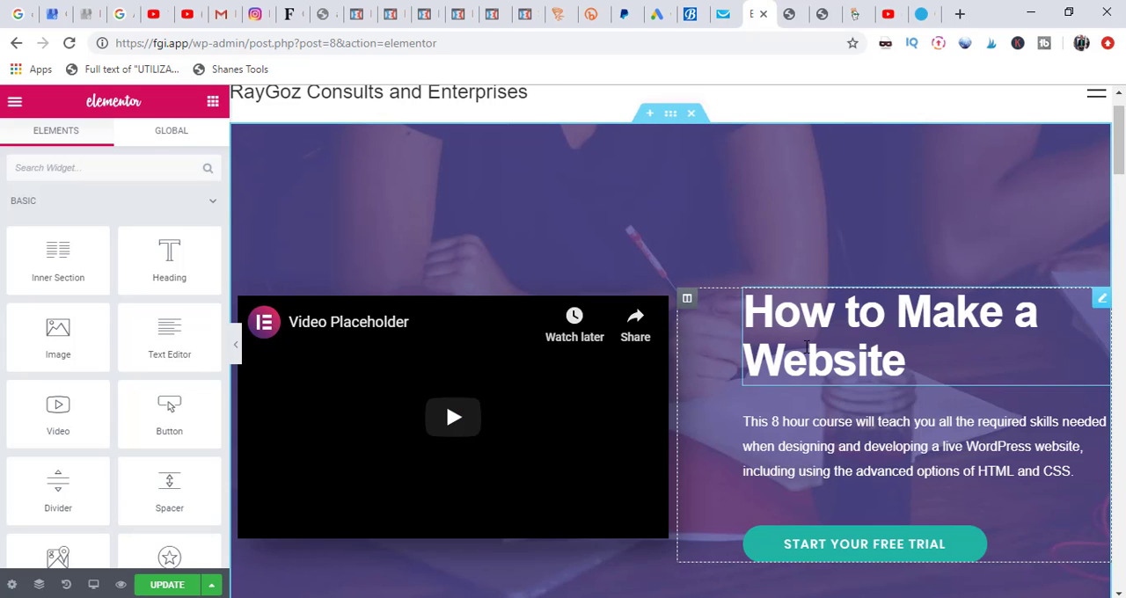
click(806, 348)
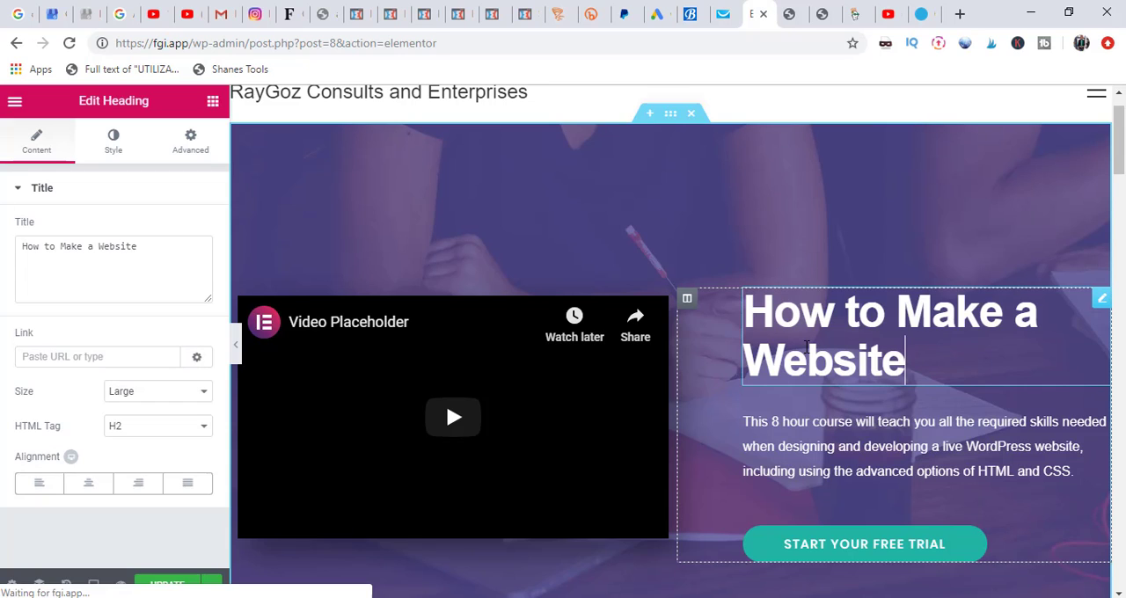
key(BackSpace)
key(BackSpace)
key(BackSpace)
key(BackSpace)
key(BackSpace)
key(BackSpace)
key(BackSpace)
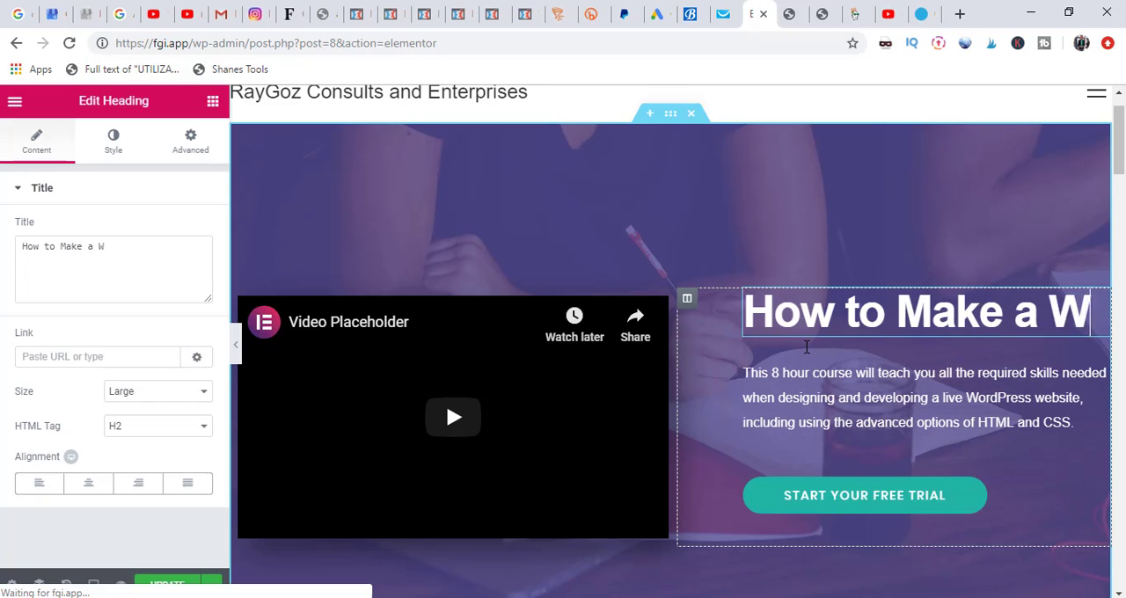
key(BackSpace)
key(BackSpace)
key(BackSpace)
key(BackSpace)
key(BackSpace)
key(BackSpace)
key(BackSpace)
key(BackSpace)
key(BackSpace)
key(BackSpace)
key(BackSpace)
key(BackSpace)
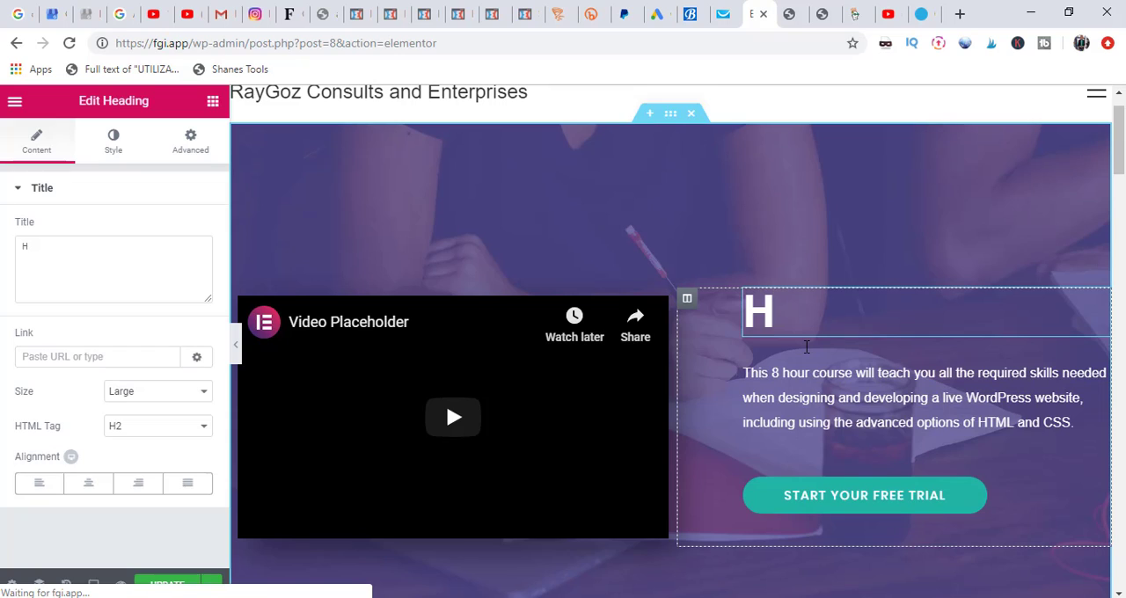
text(ow to )
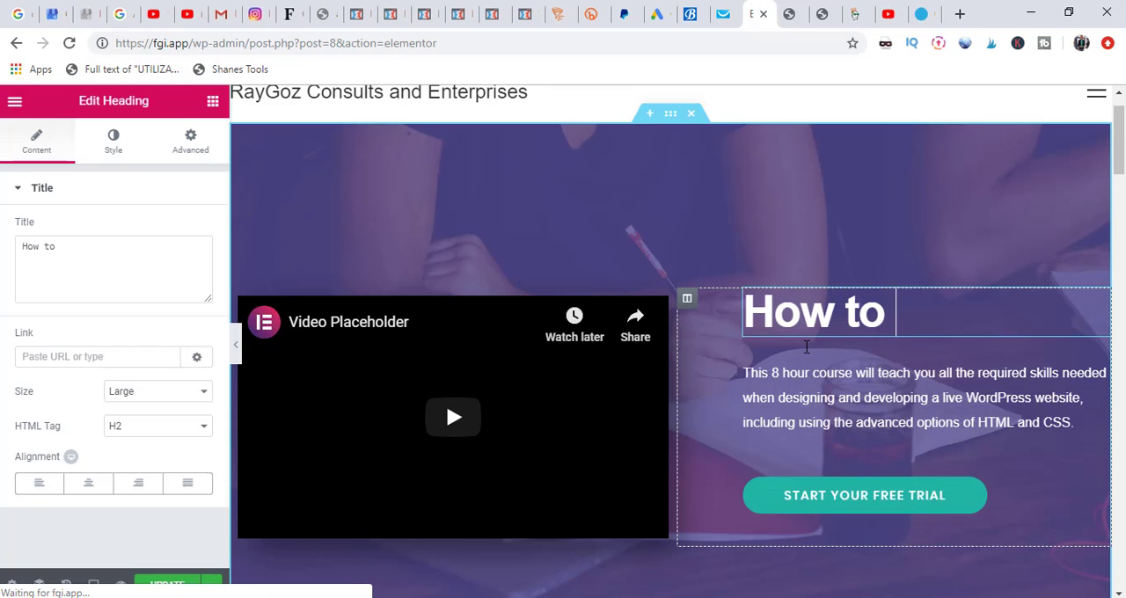
text(Creat)
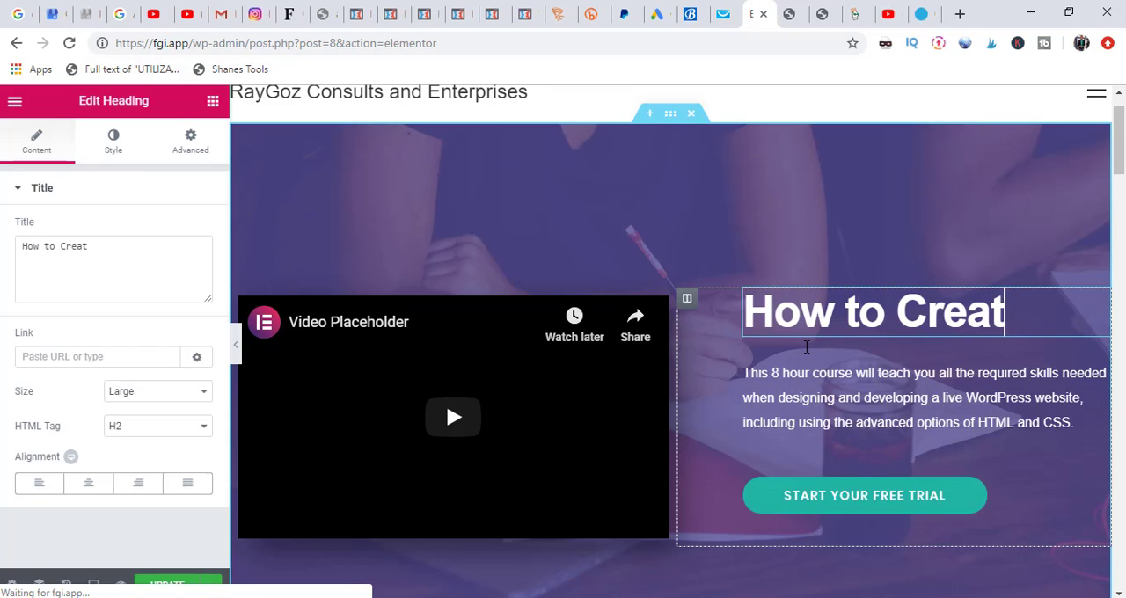
text(e a Beu)
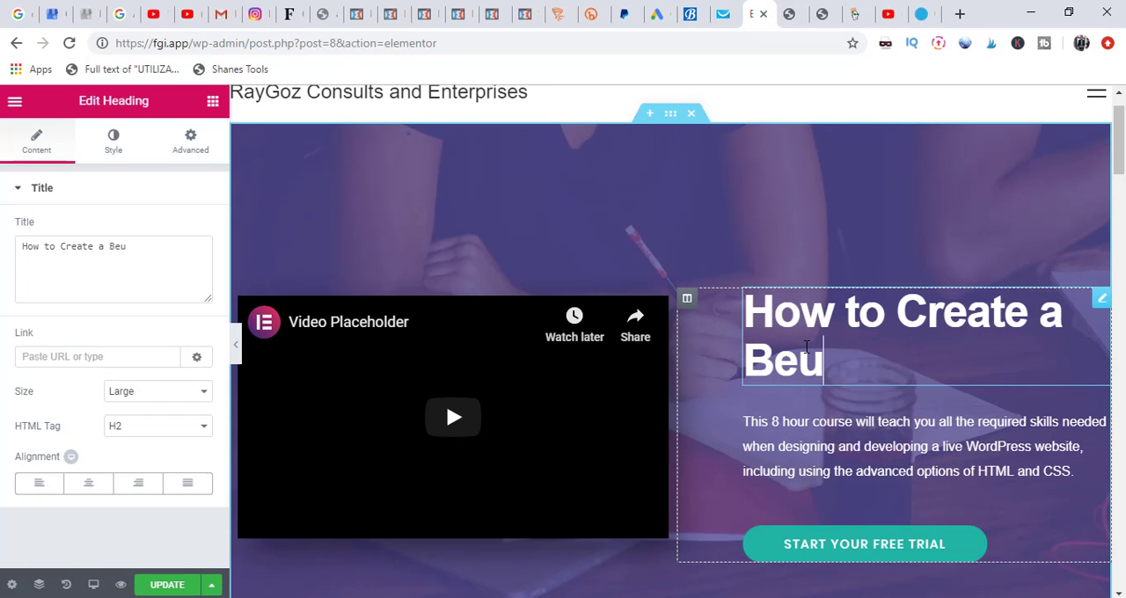
key(BackSpace)
text(autiful)
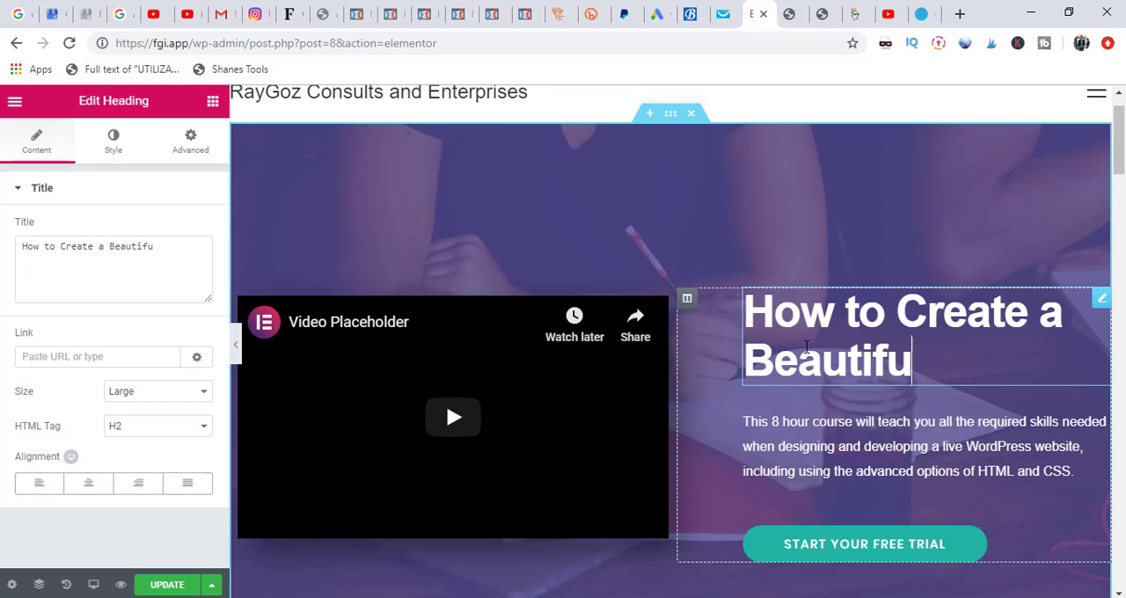
text( We)
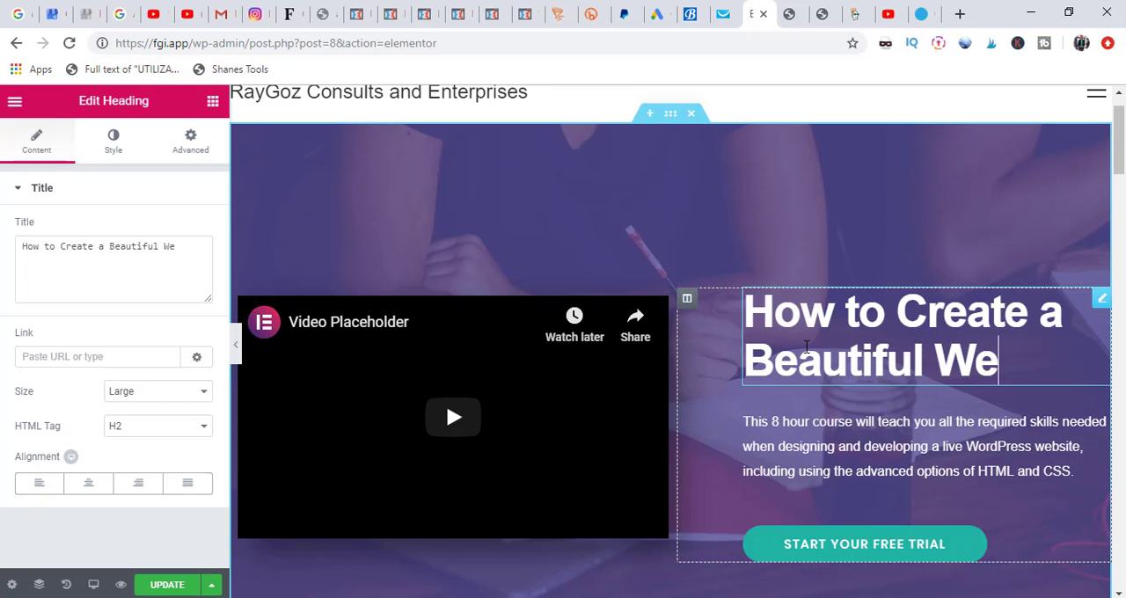
text(bsite)
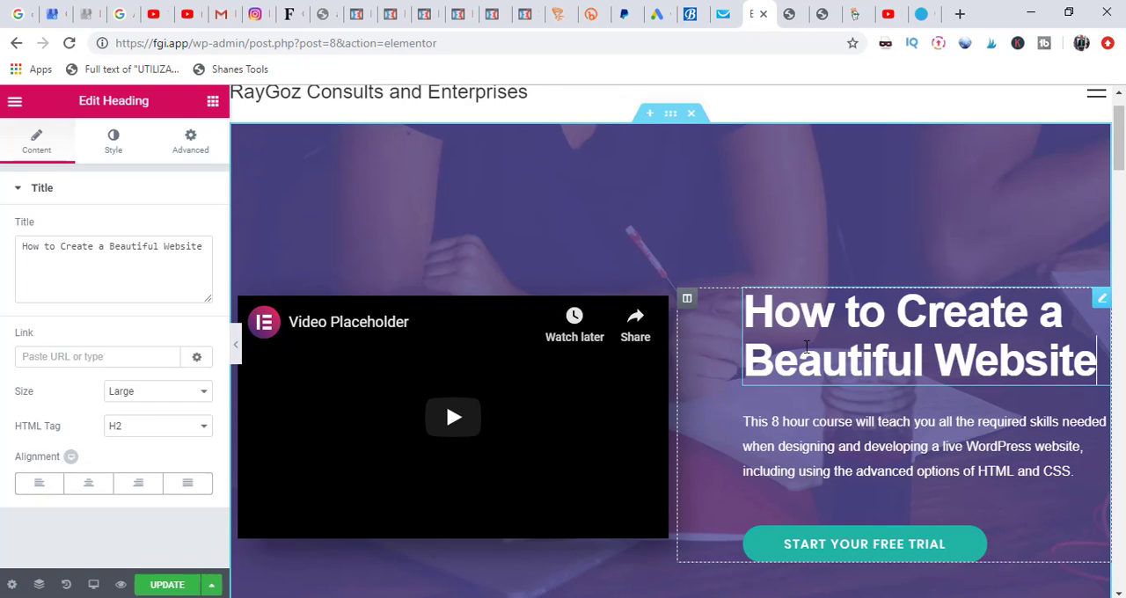
Step: Change the hero button's text to "Start Designing Now"
click(813, 445)
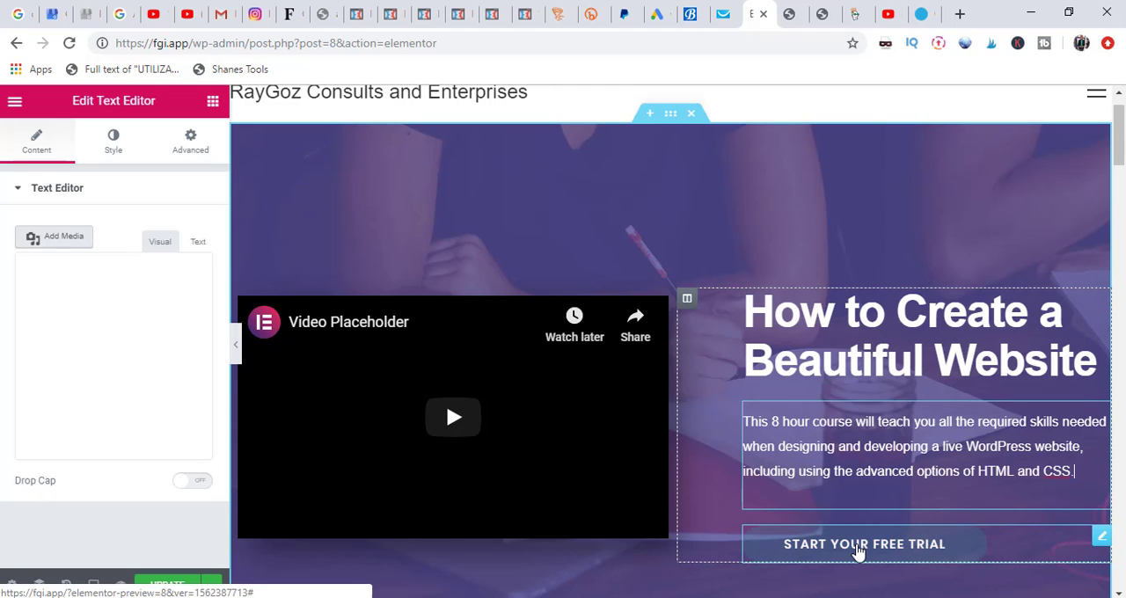
click(860, 548)
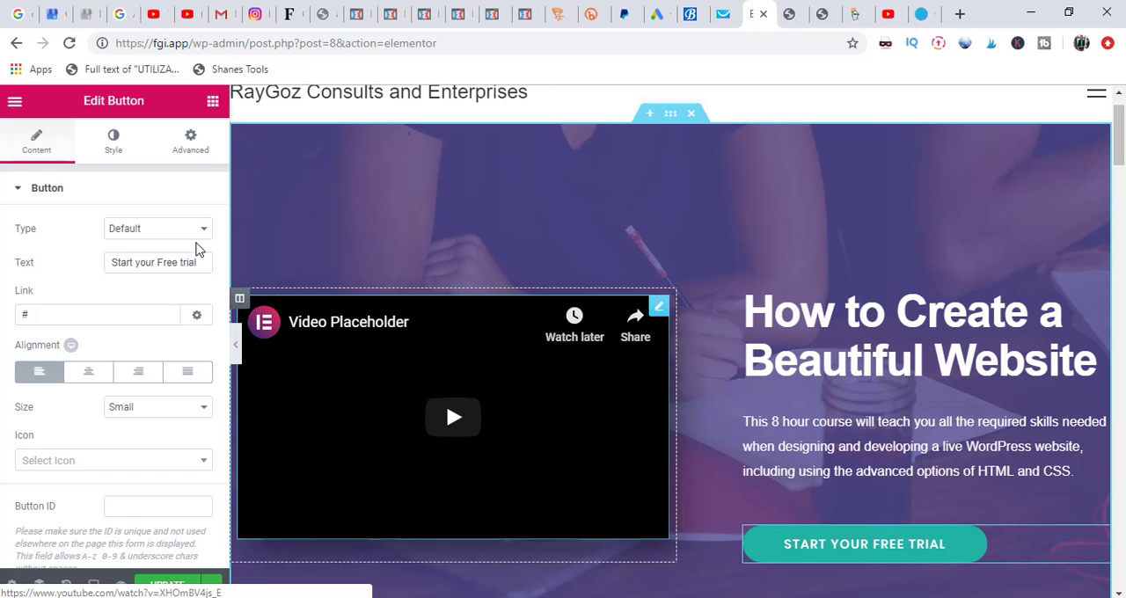
click(199, 264)
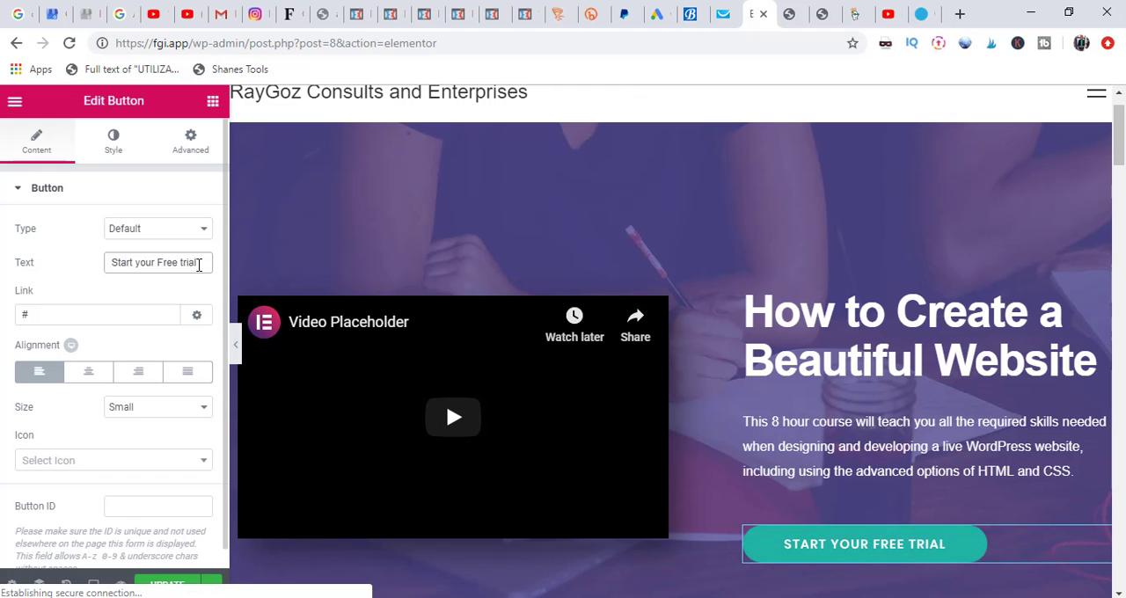
key(BackSpace)
key(BackSpace)
key(BackSpace)
key(BackSpace)
key(BackSpace)
key(BackSpace)
key(BackSpace)
key(BackSpace)
key(BackSpace)
key(BackSpace)
key(BackSpace)
key(BackSpace)
key(BackSpace)
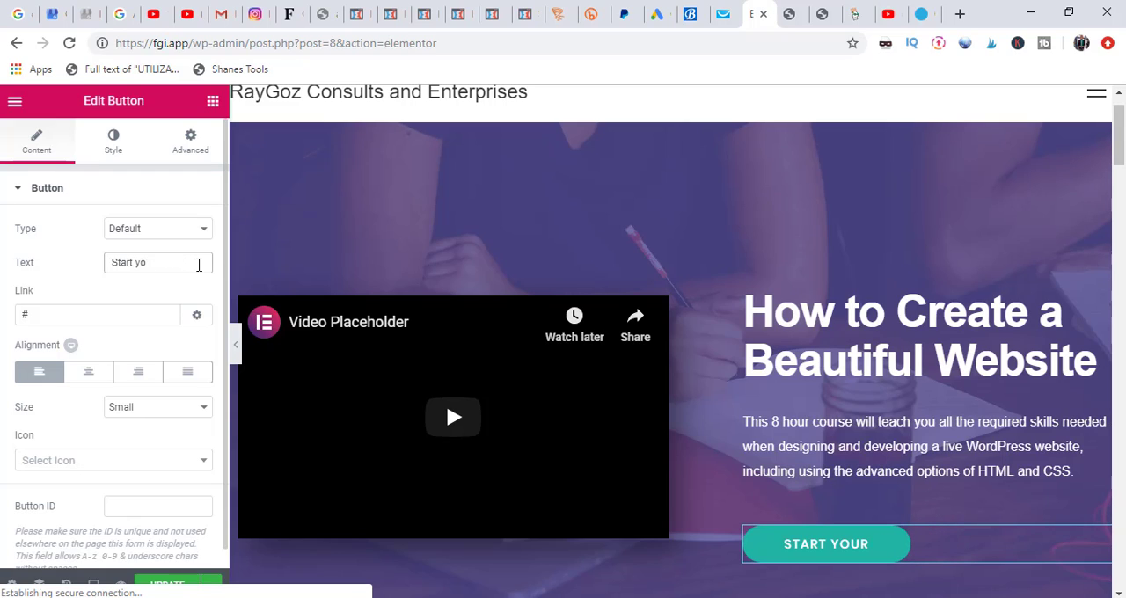
key(BackSpace)
key(BackSpace)
key(BackSpace)
text(De)
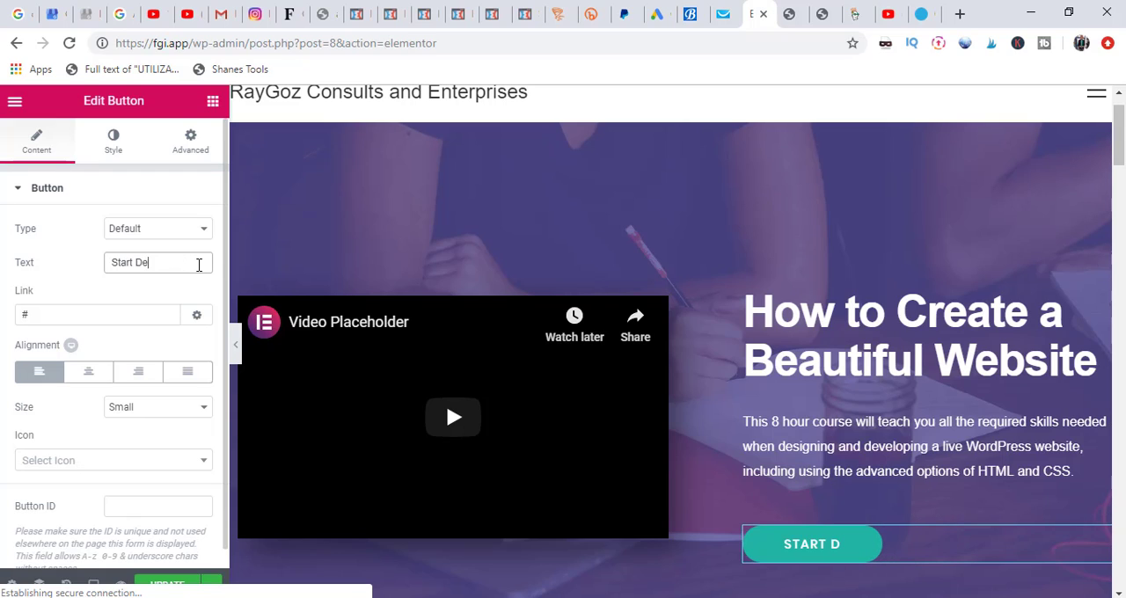
text(signing)
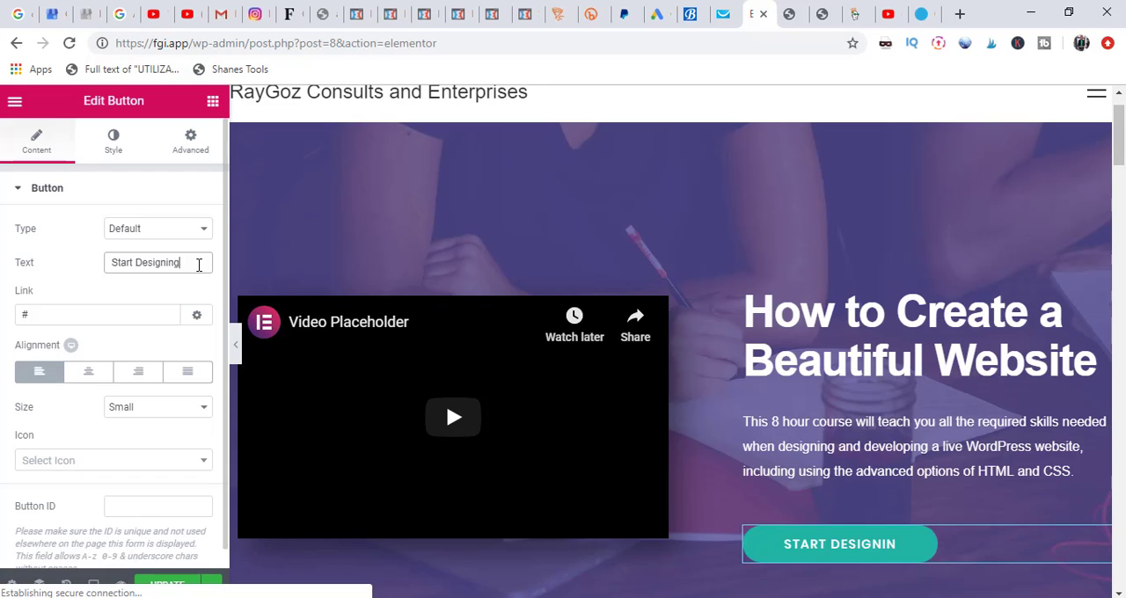
text( Now)
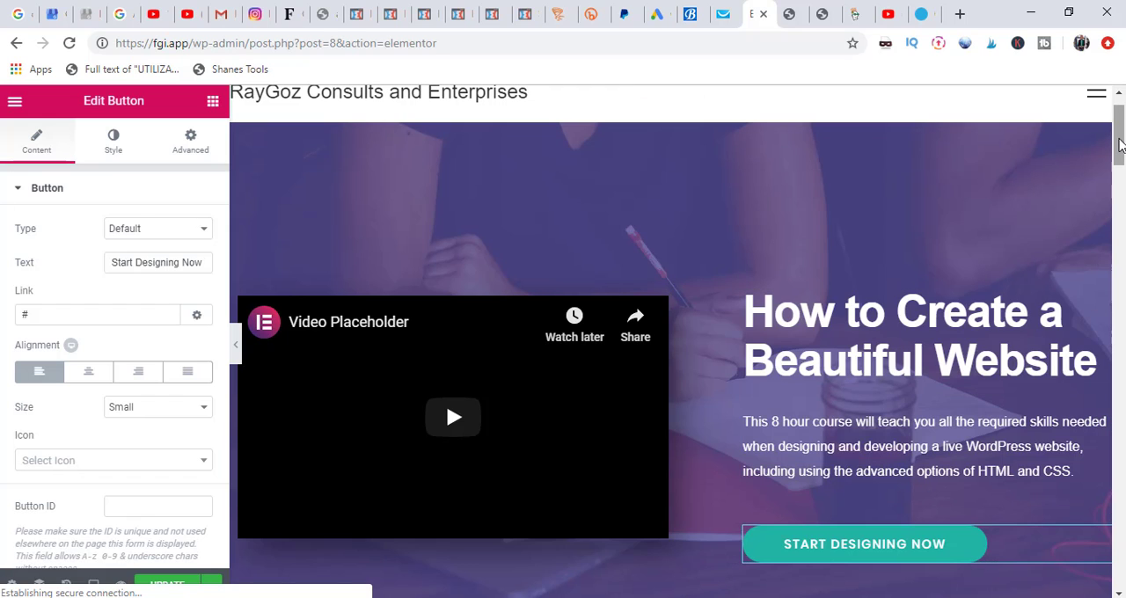
Step: Examine the template's remaining sections, from "Who is it for?" through the teaching team to "Practice makes perfect", and return to the page start
drag(1120, 143, 1120, 227)
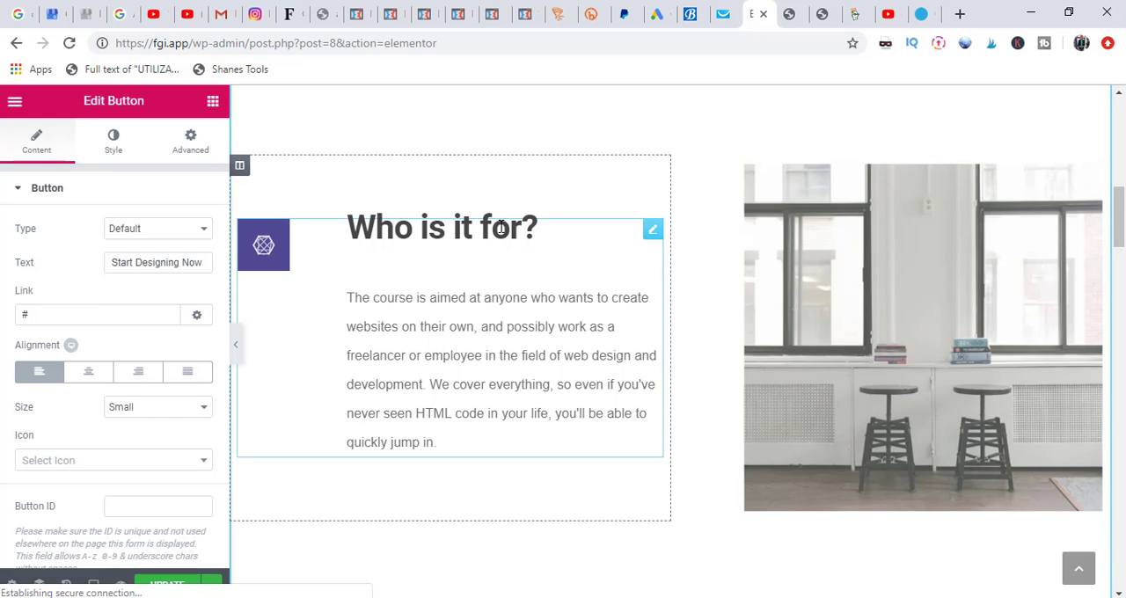
drag(1119, 231, 1119, 216)
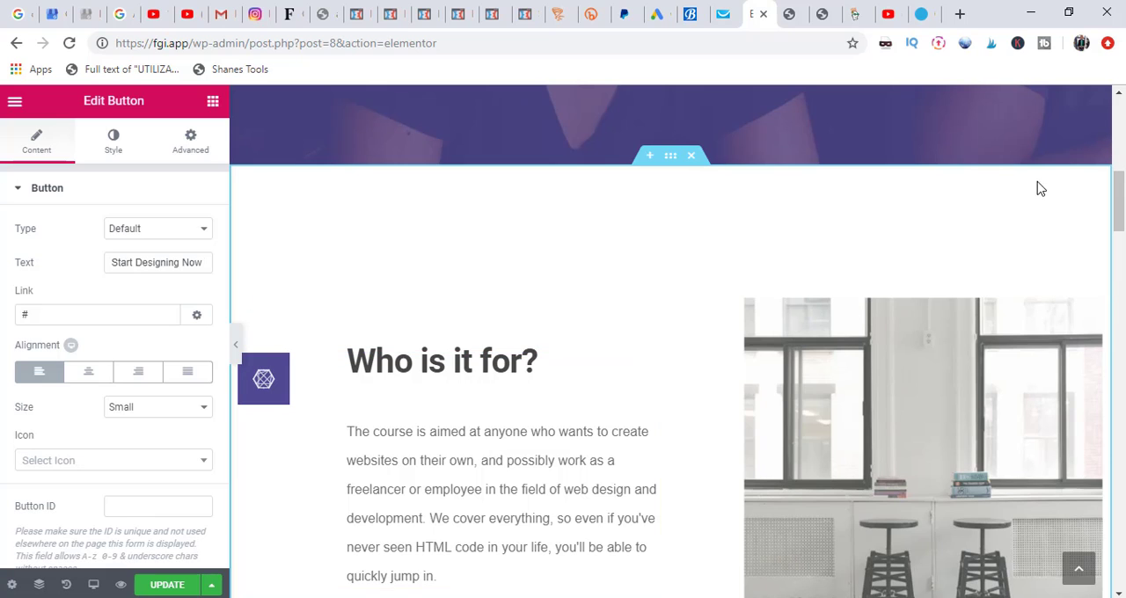
drag(1120, 204, 1119, 295)
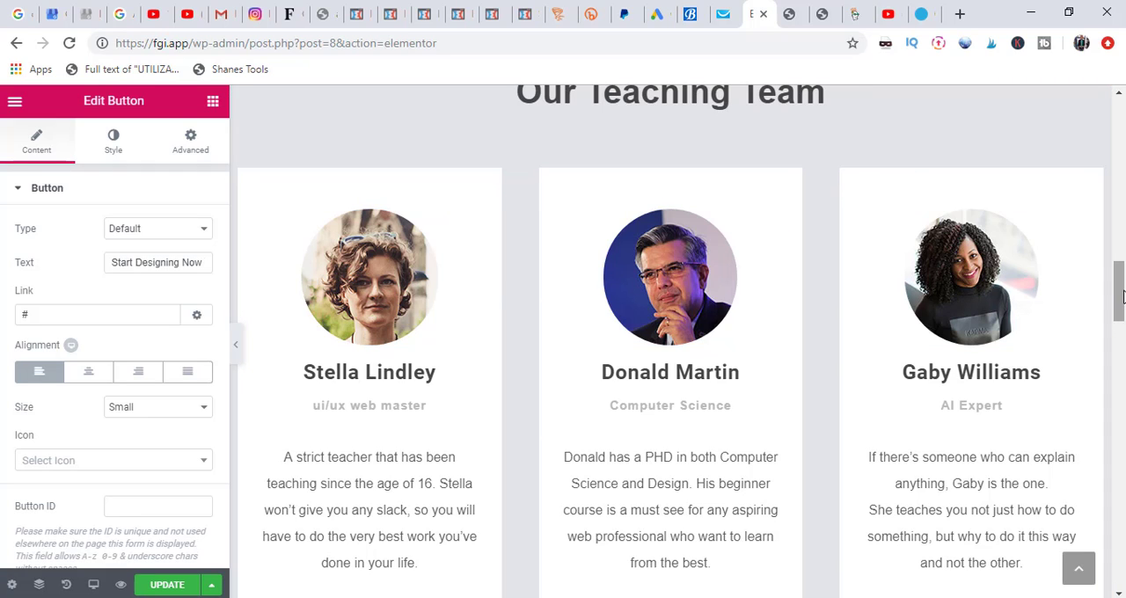
drag(1121, 296, 1120, 334)
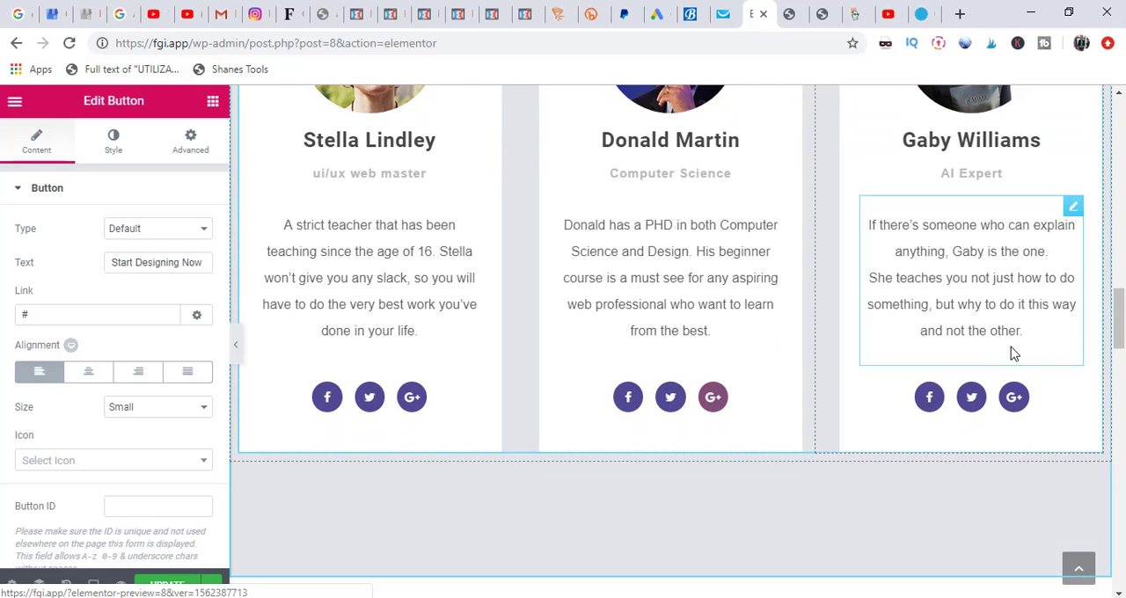
drag(1120, 327, 1120, 404)
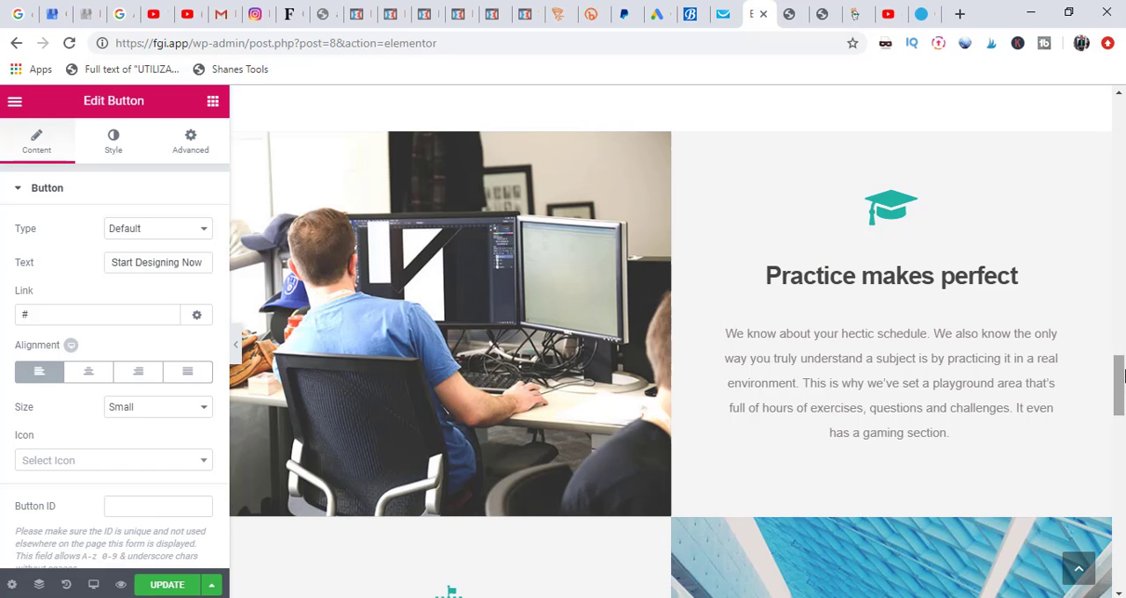
drag(1117, 378, 1123, 116)
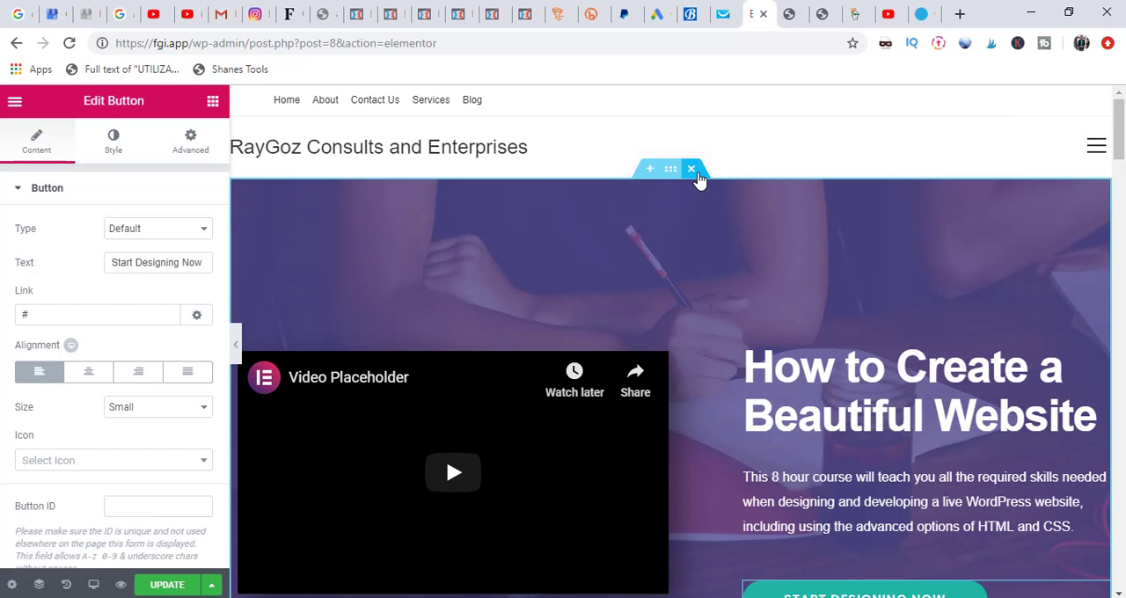
Step: Delete all sections of the inserted template from the Home page and open the saved templates in the Elementor library
click(692, 169)
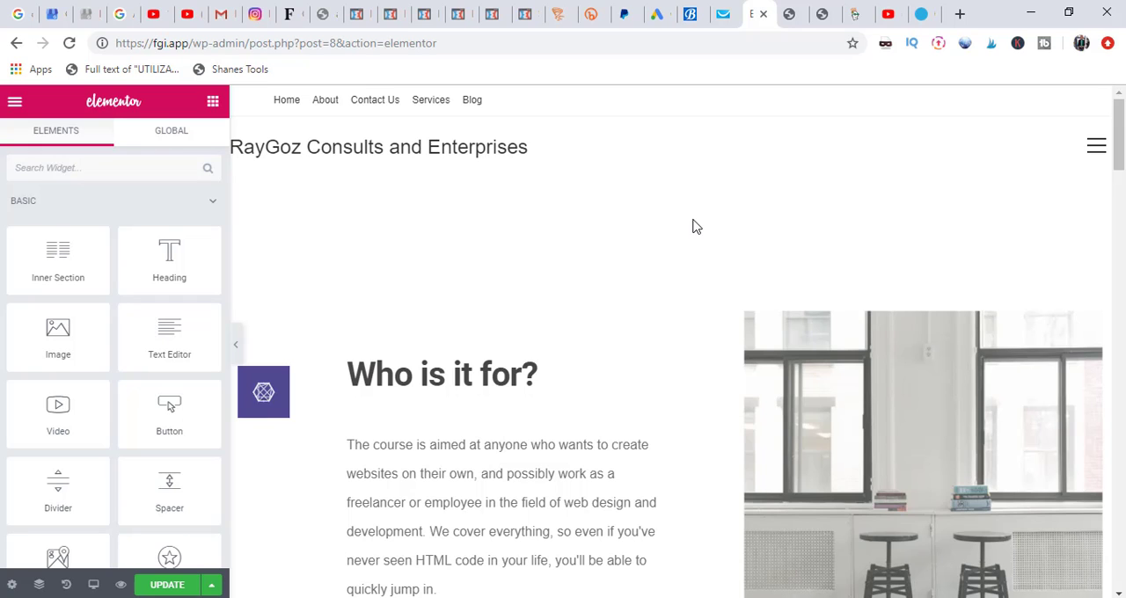
click(693, 169)
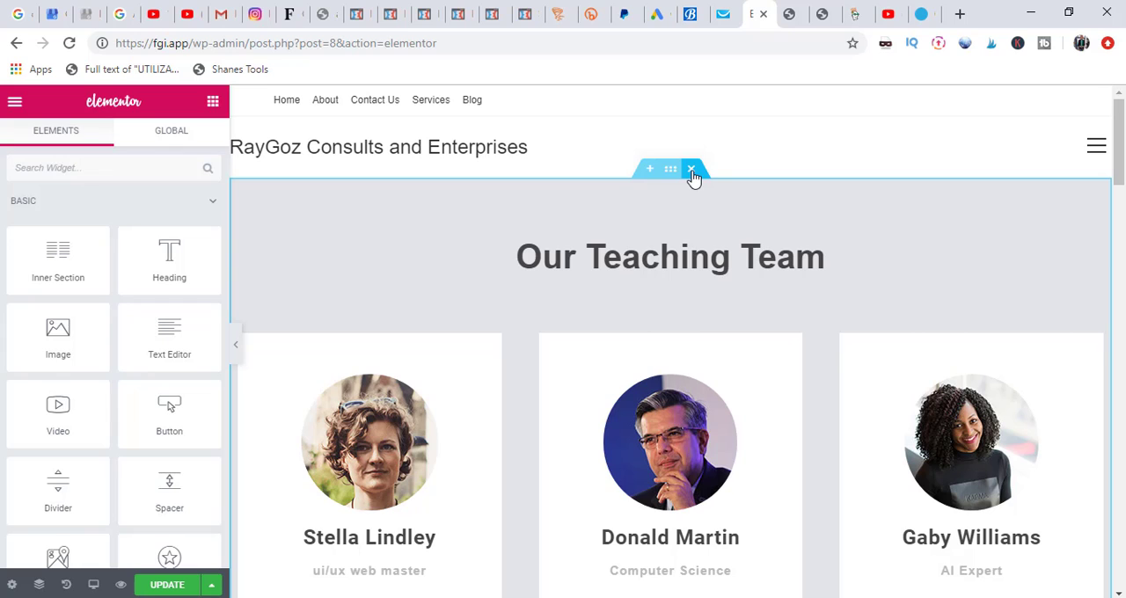
click(692, 170)
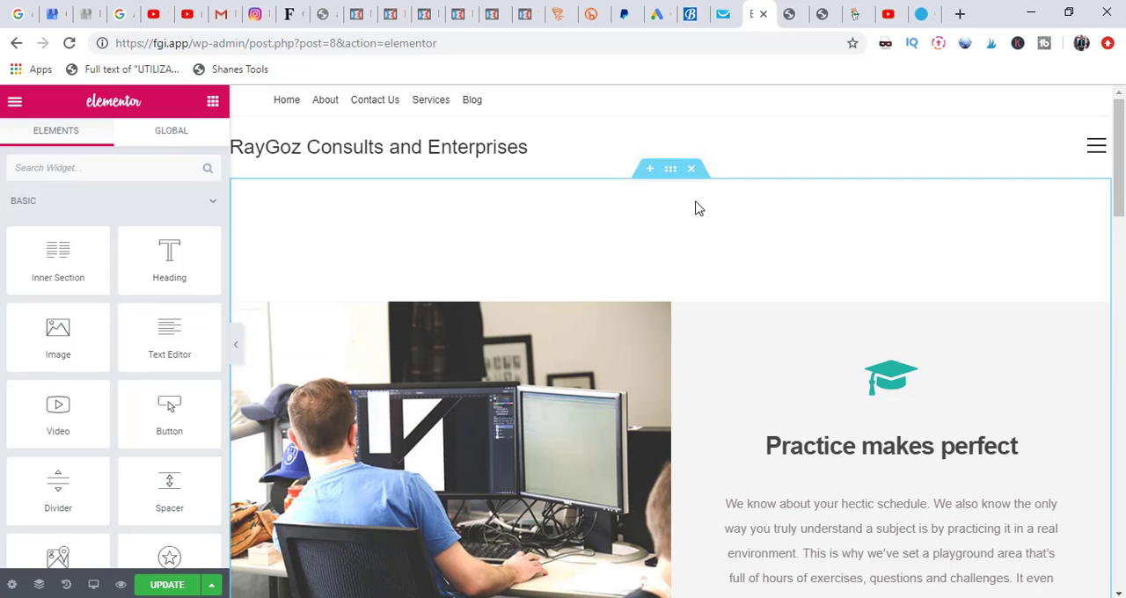
click(693, 170)
click(693, 169)
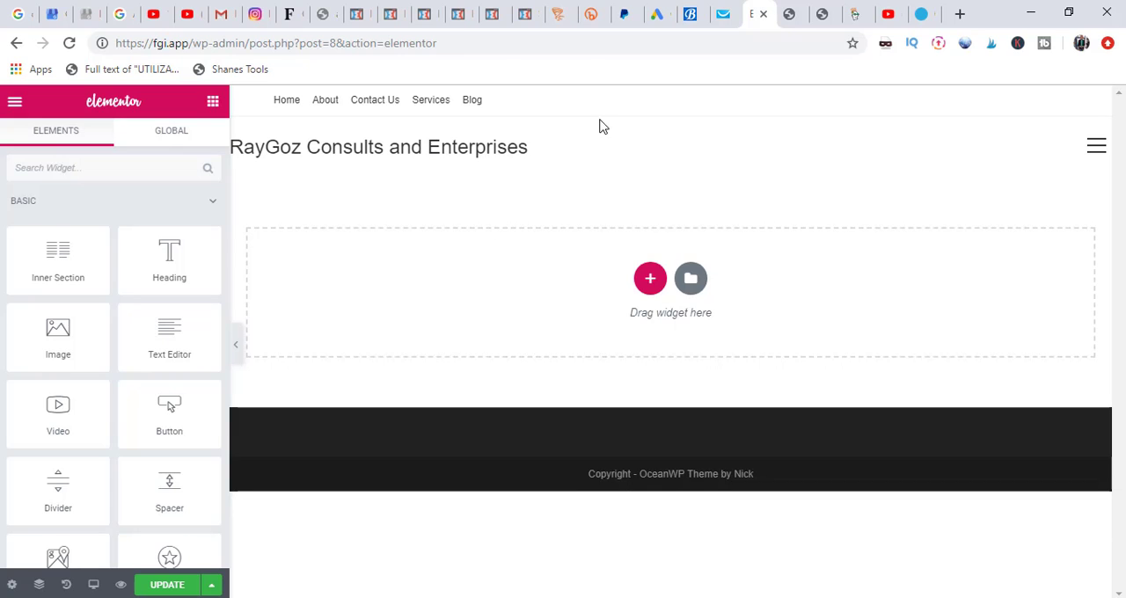
click(692, 293)
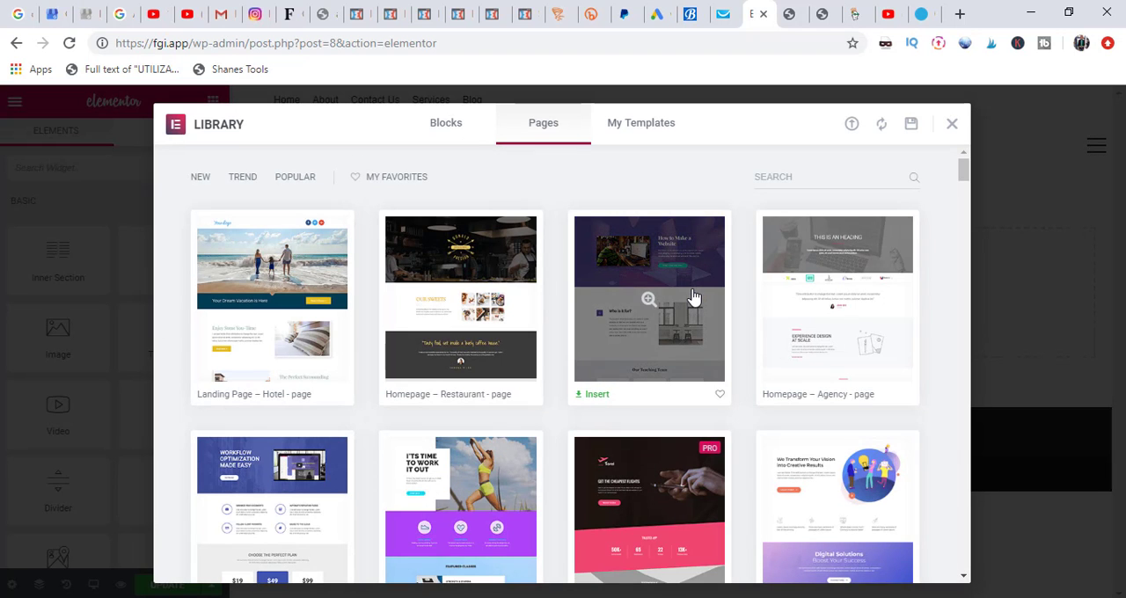
click(642, 128)
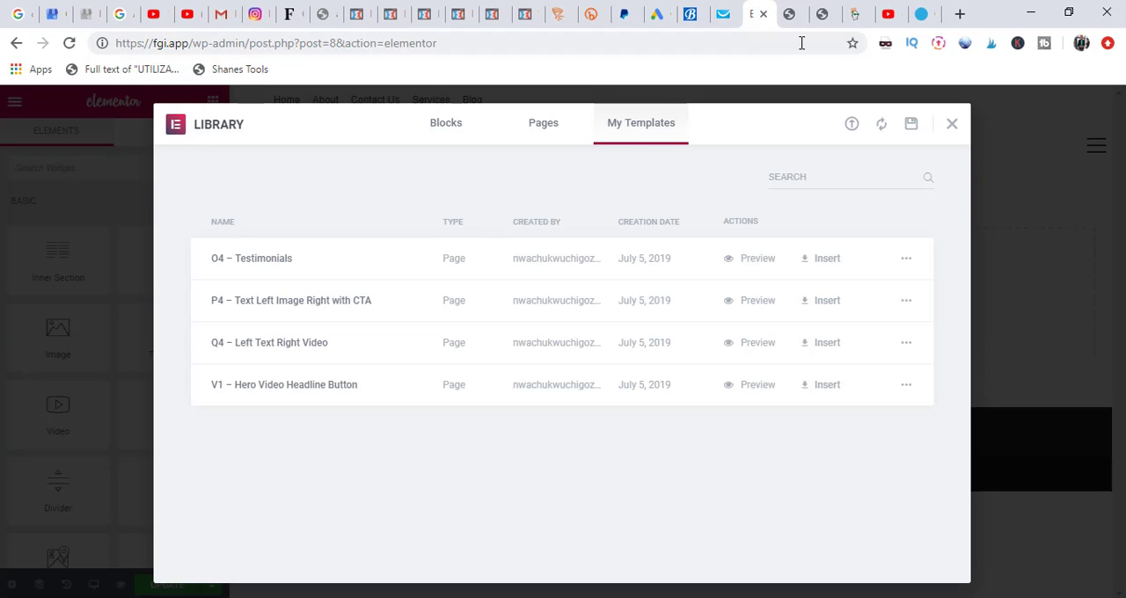
Step: Switch to the browser page showing the Tyler site, load tyler.com and open its templates page
click(923, 14)
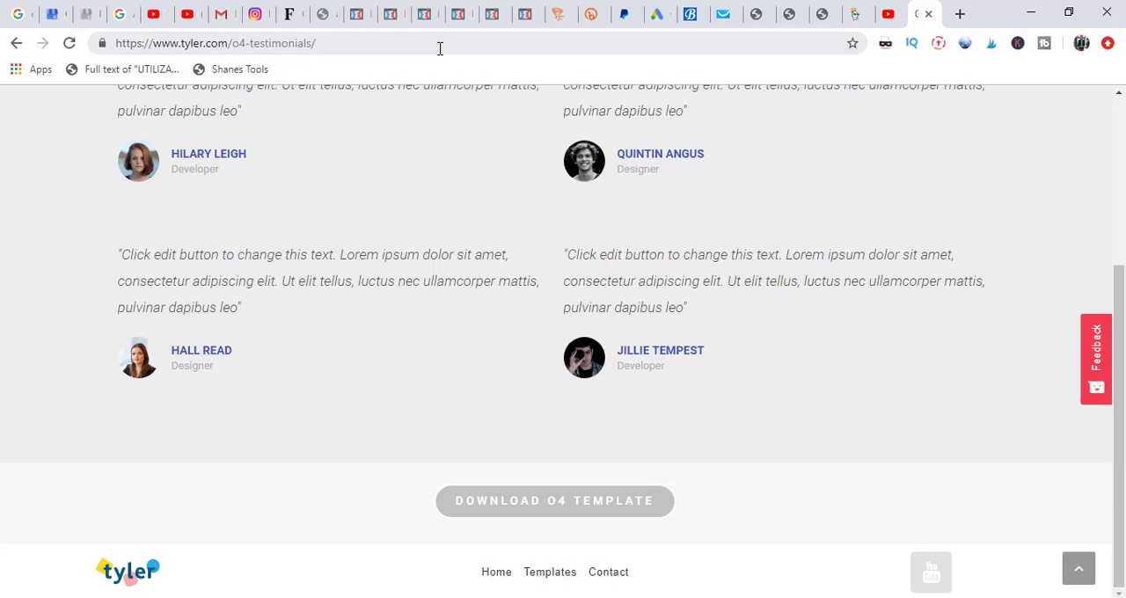
click(440, 48)
text(ty)
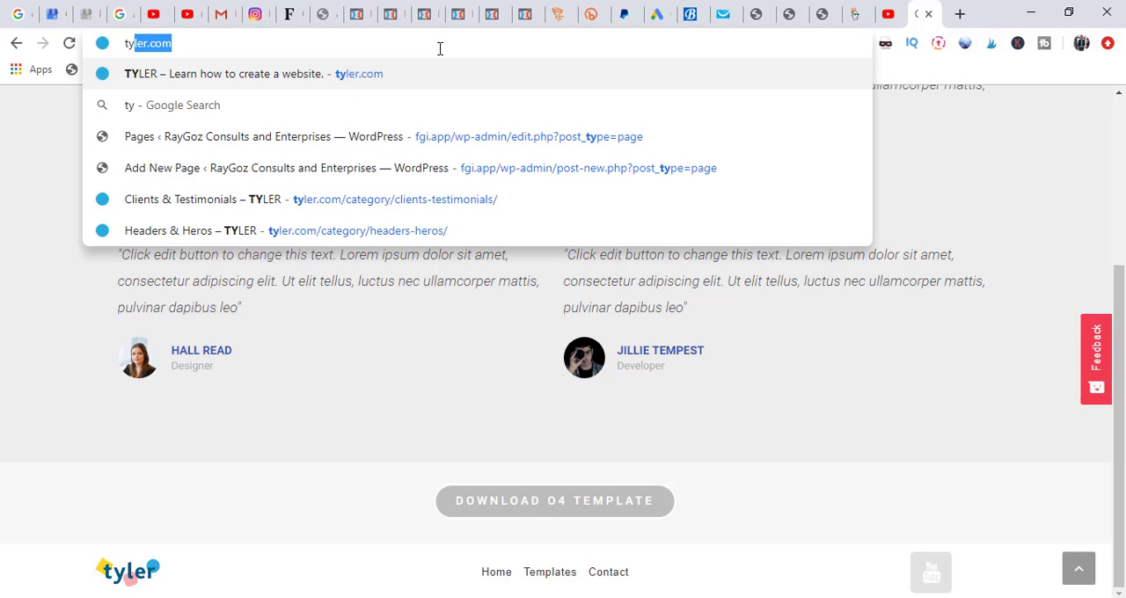
text(ler)
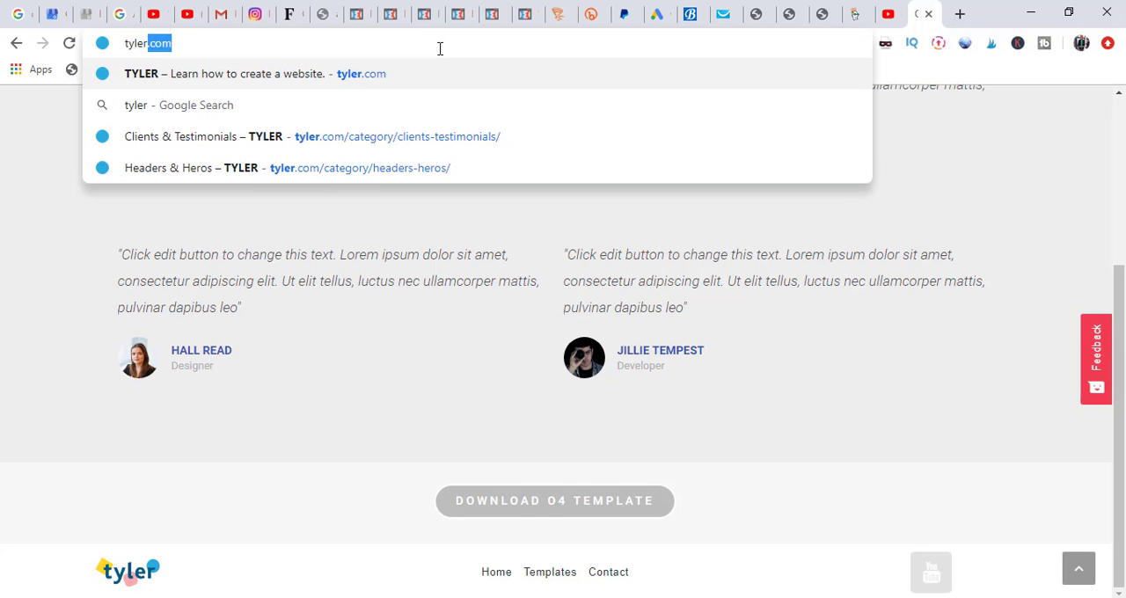
key(Return)
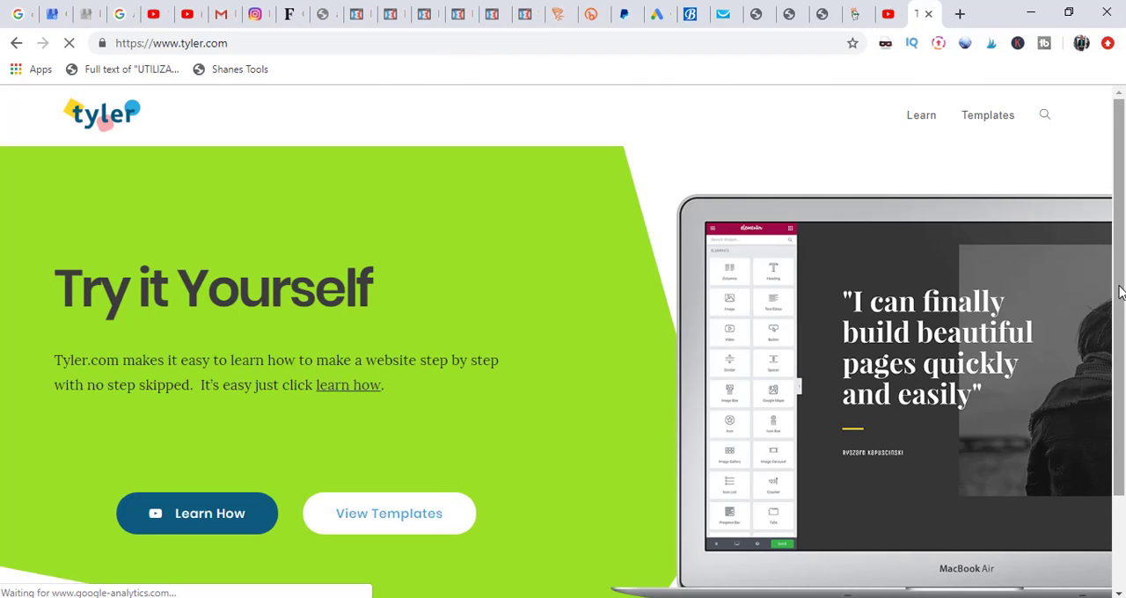
mouse_move(1119, 286)
mouse_down()
mouse_move(1123, 424)
mouse_move(1123, 283)
mouse_up()
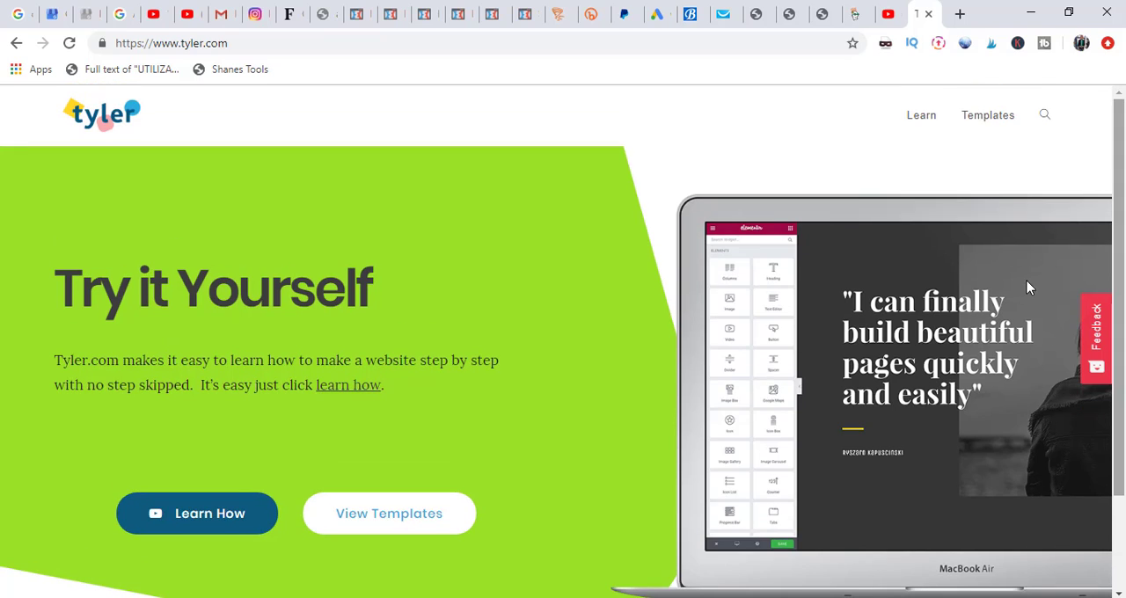
click(358, 522)
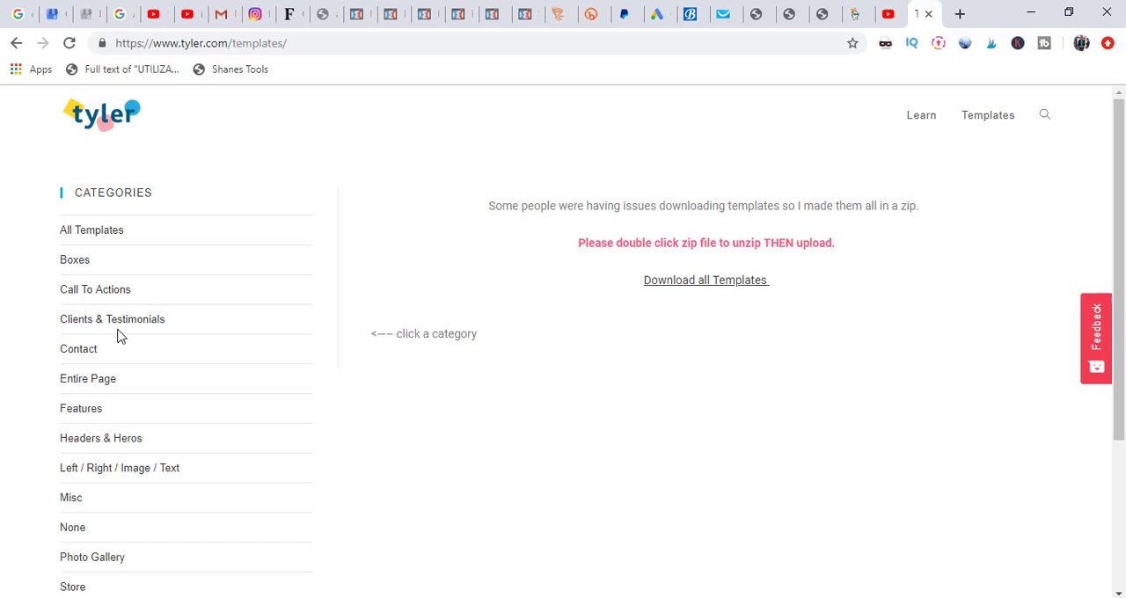
Step: Find the P4 – Text Left Image Right with CTA template in the Headers & Heros category and download it
click(102, 440)
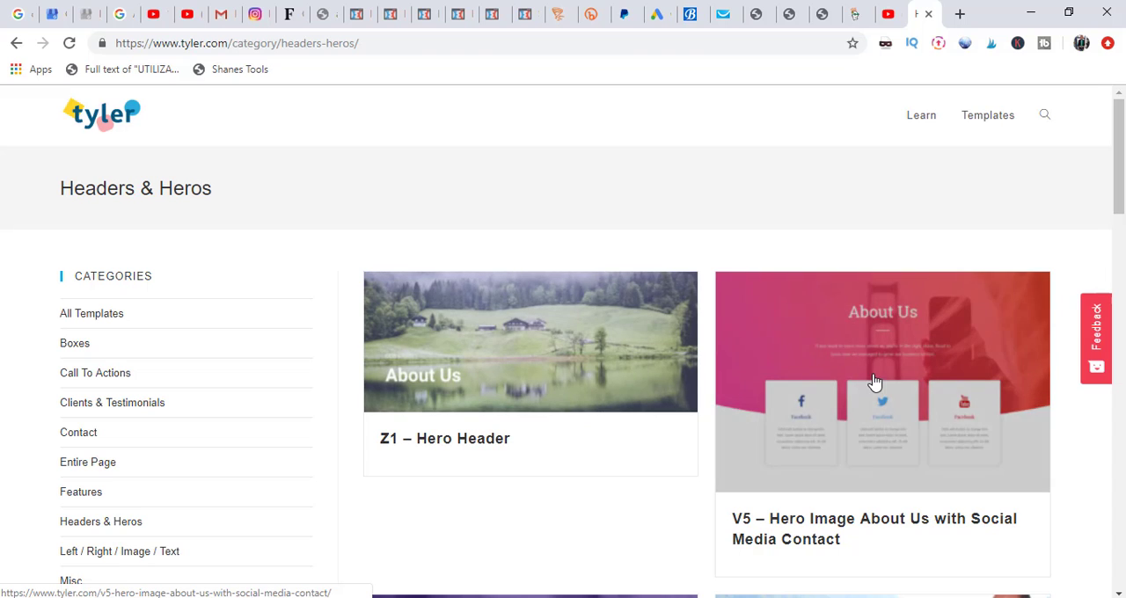
scroll(953, 266, down, 5)
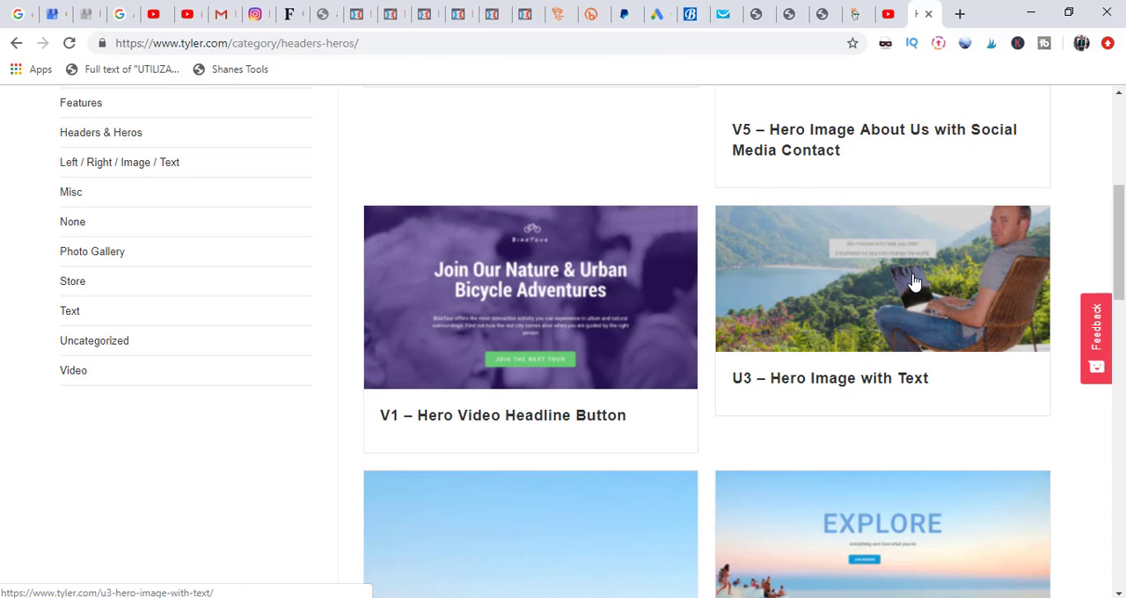
drag(1121, 231, 1097, 518)
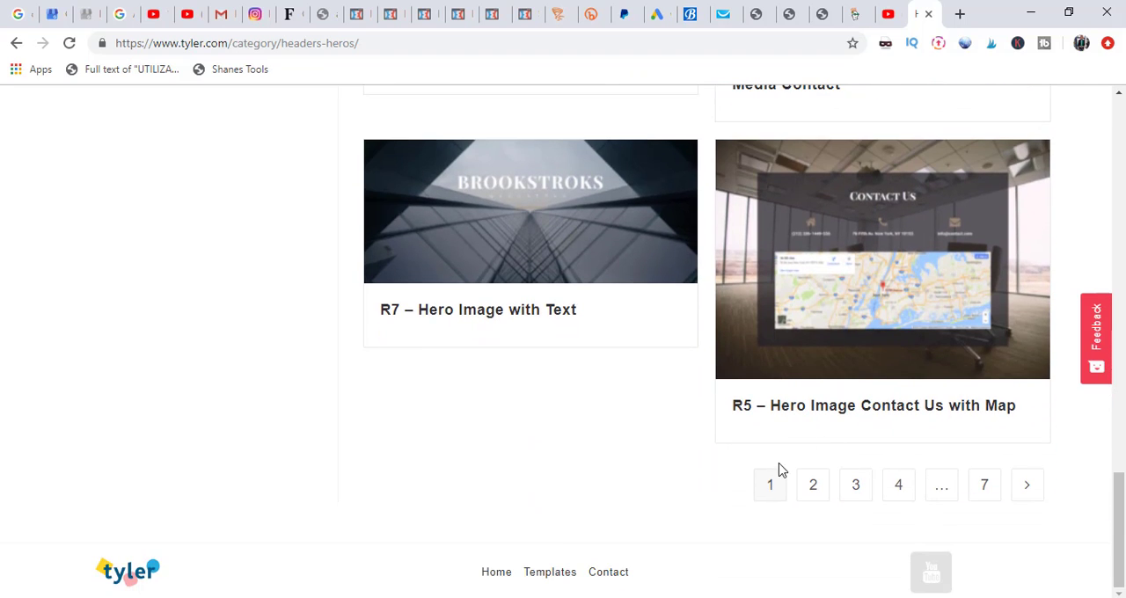
click(813, 495)
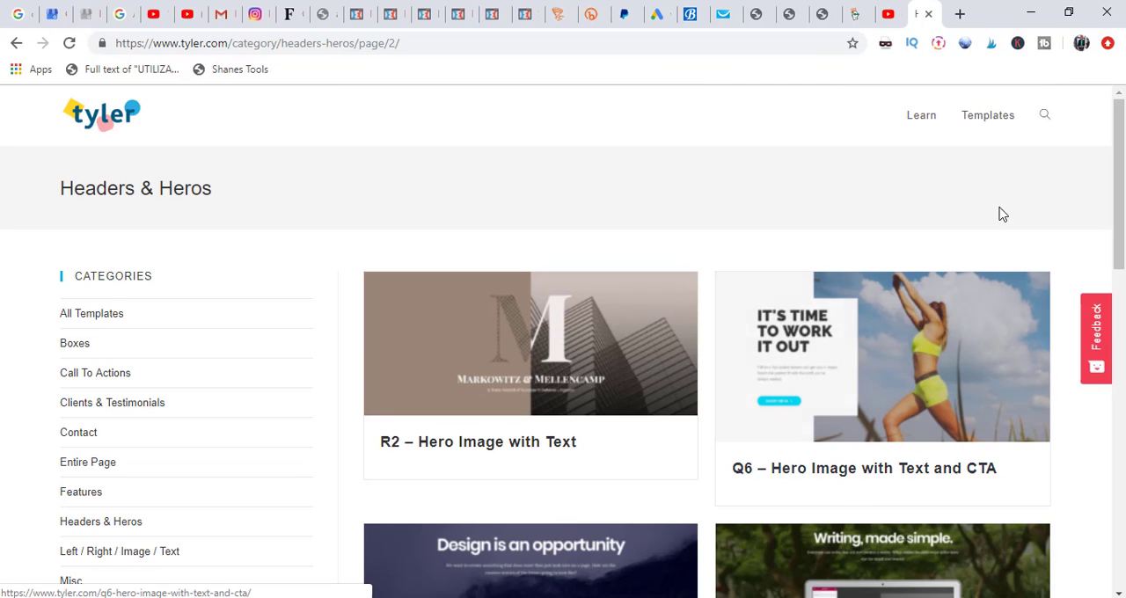
drag(1123, 156, 1085, 495)
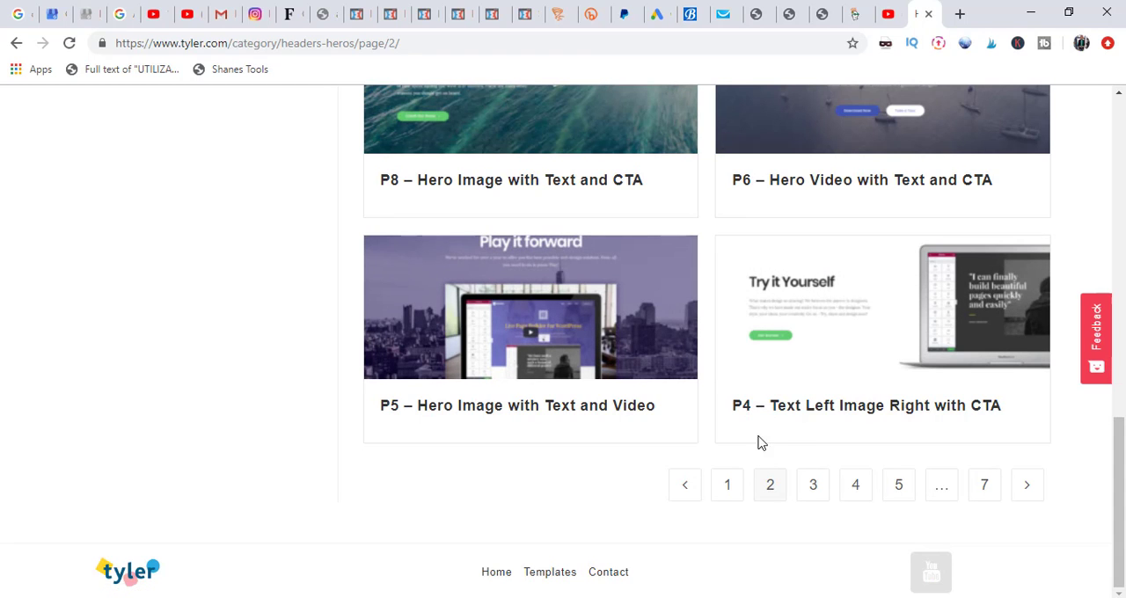
click(837, 390)
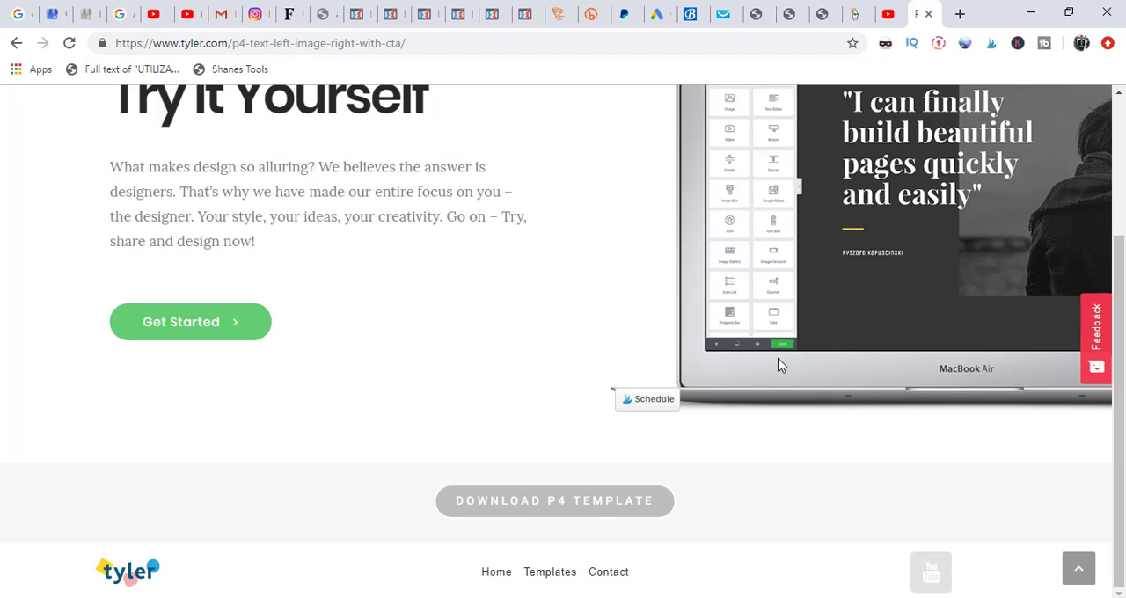
click(568, 519)
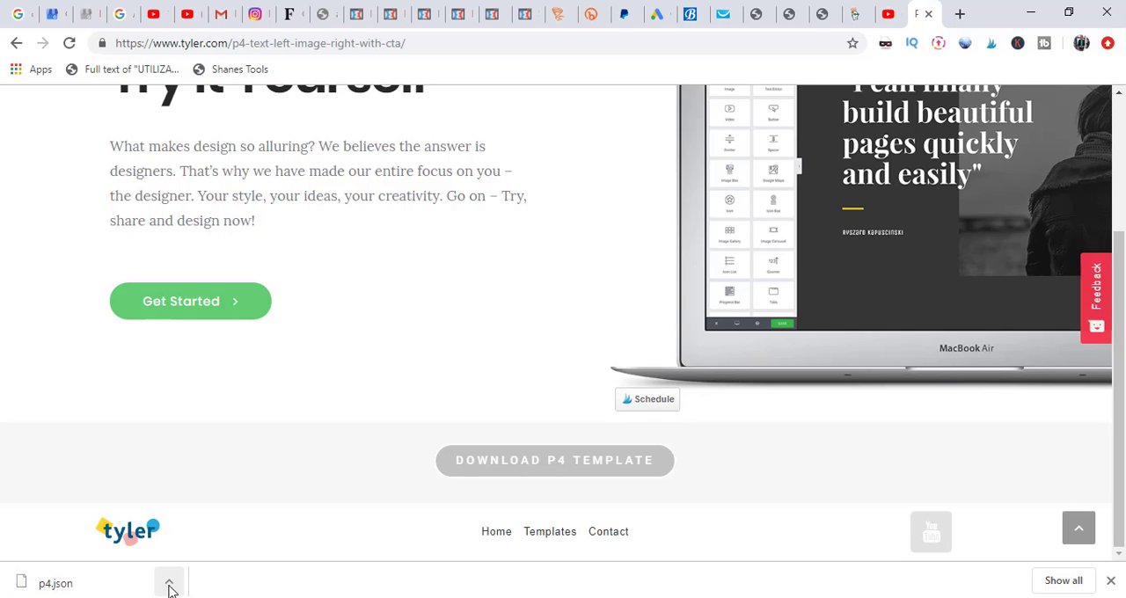
Step: Move the downloaded p4.json from Downloads to the Templates folder on the Desktop, replacing the existing copy
click(169, 585)
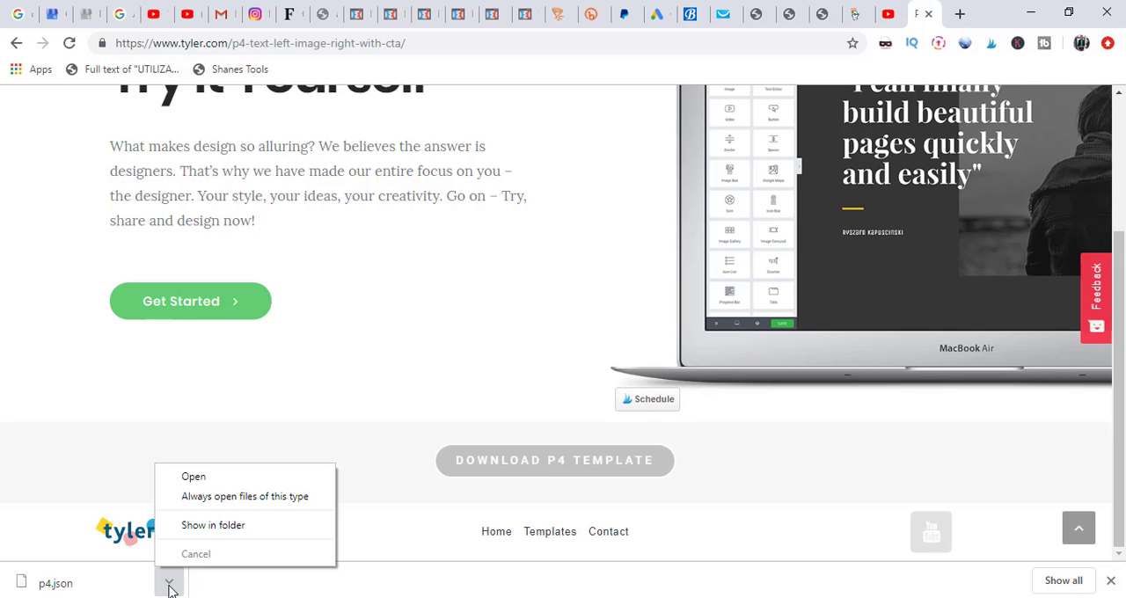
click(227, 528)
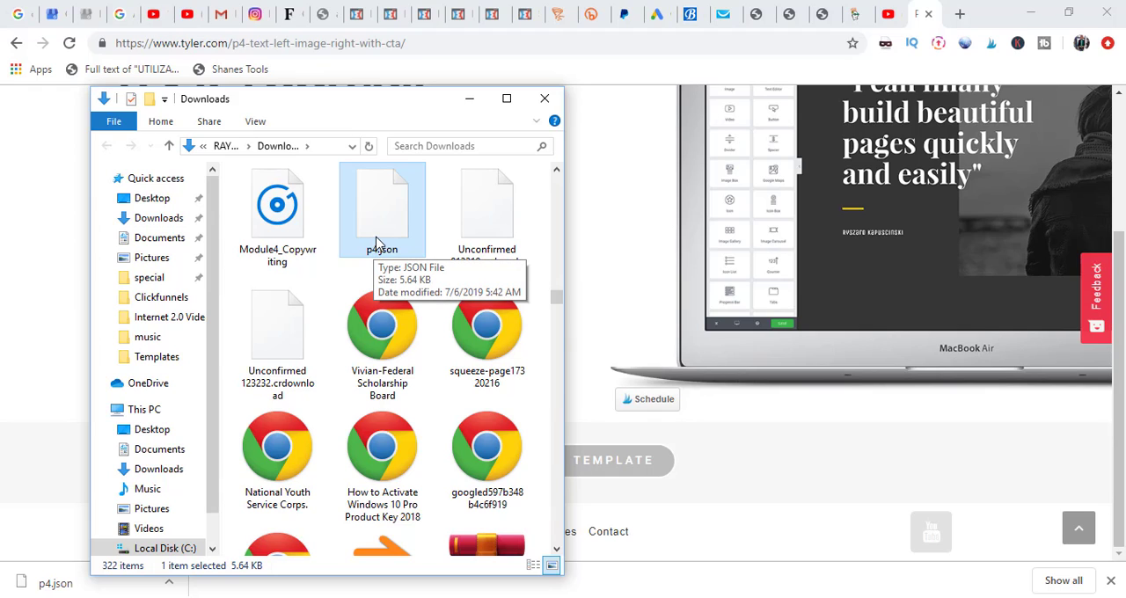
click(153, 199)
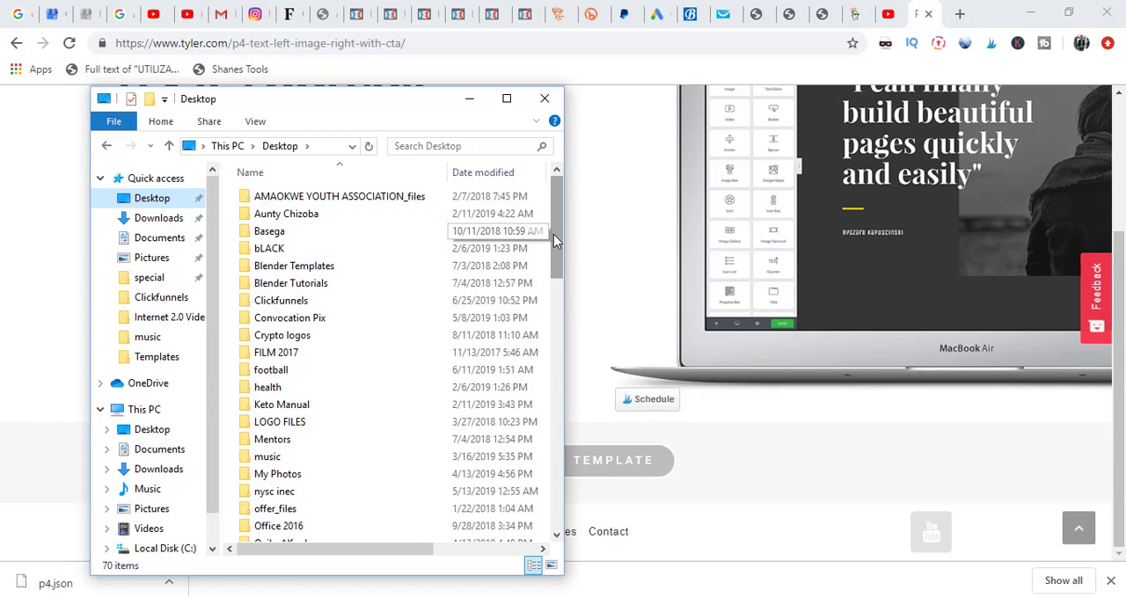
drag(553, 234, 432, 327)
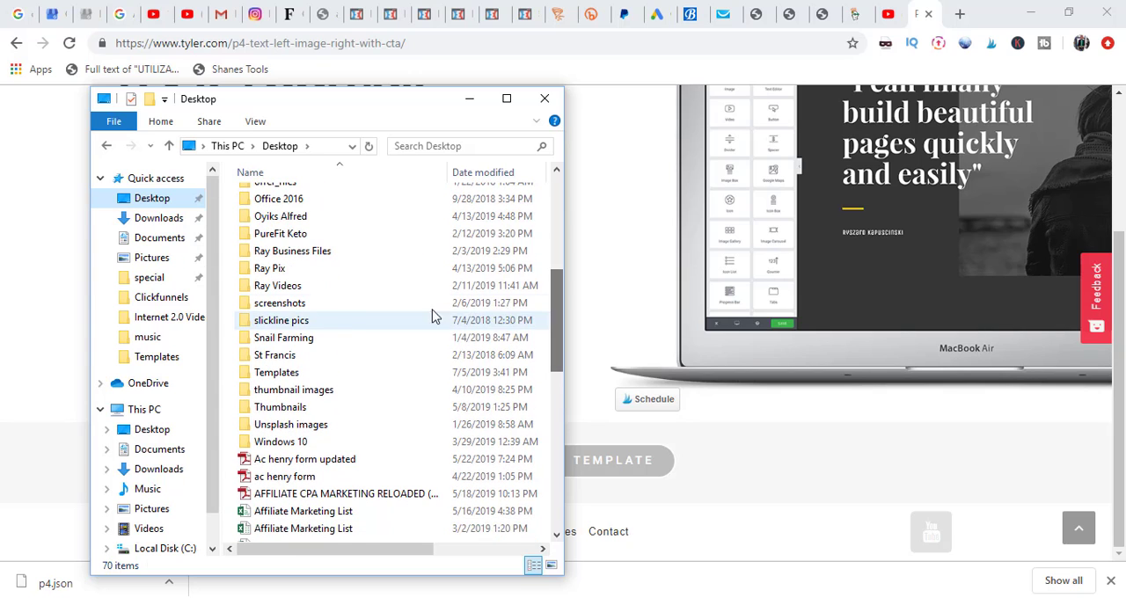
double_click(280, 373)
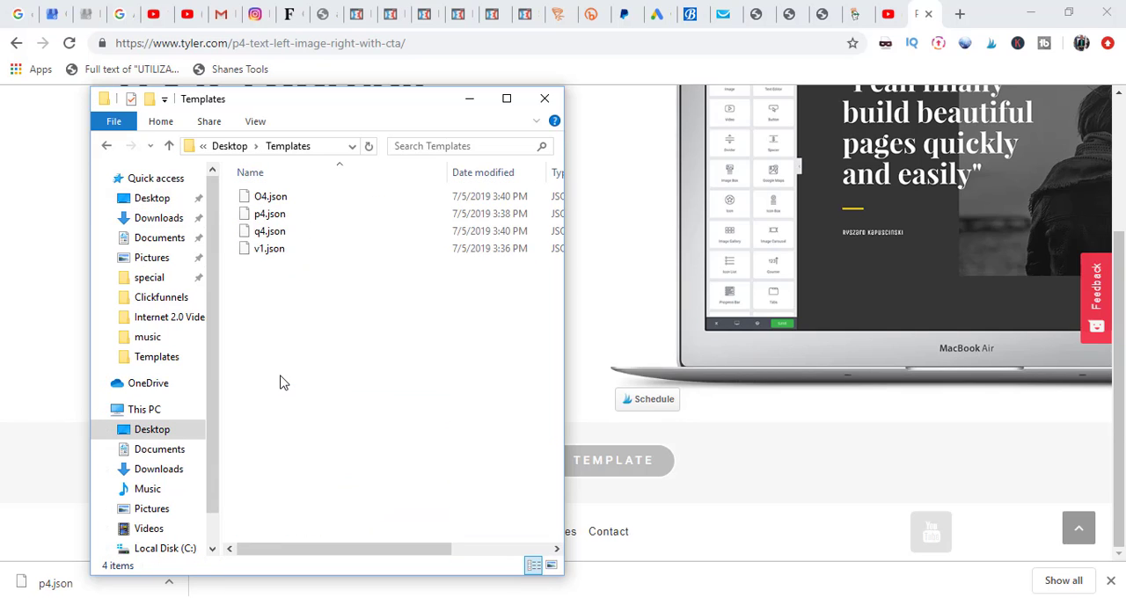
key(ctrl+v)
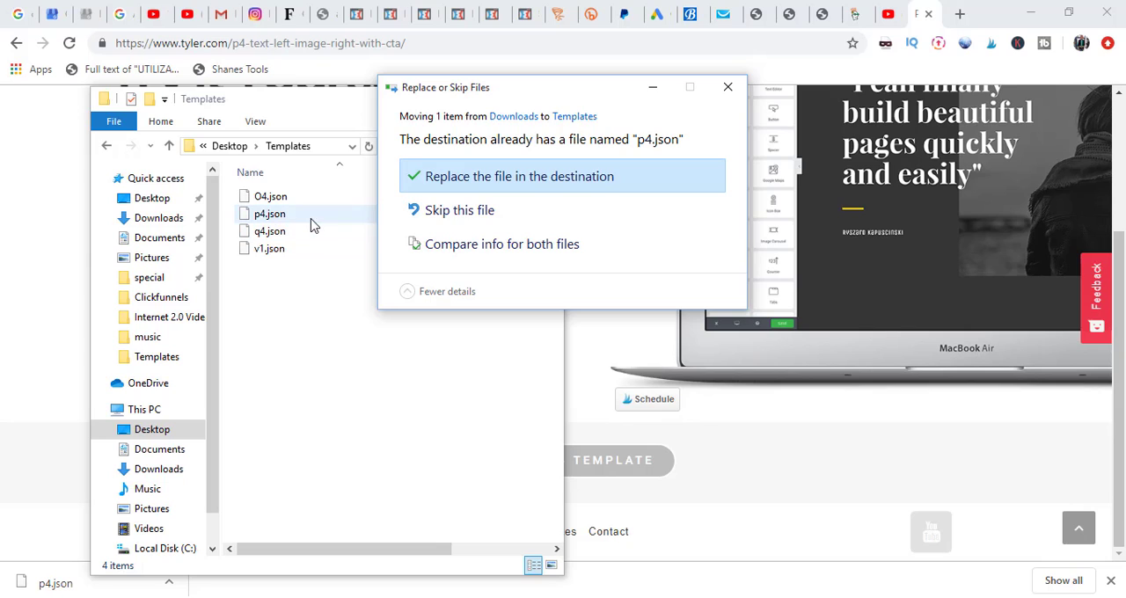
click(511, 177)
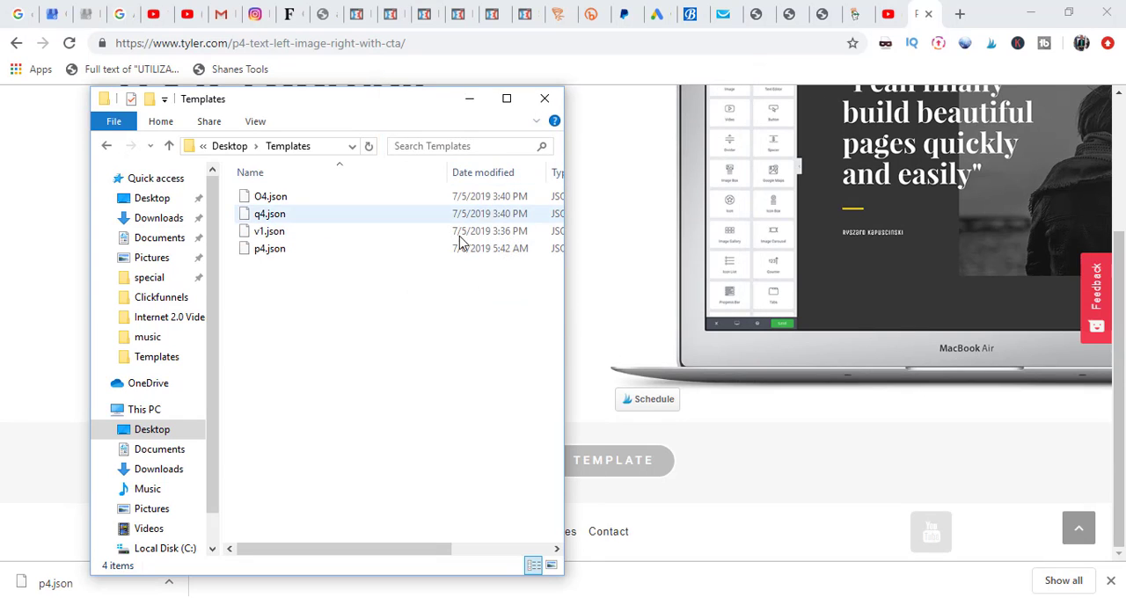
click(470, 106)
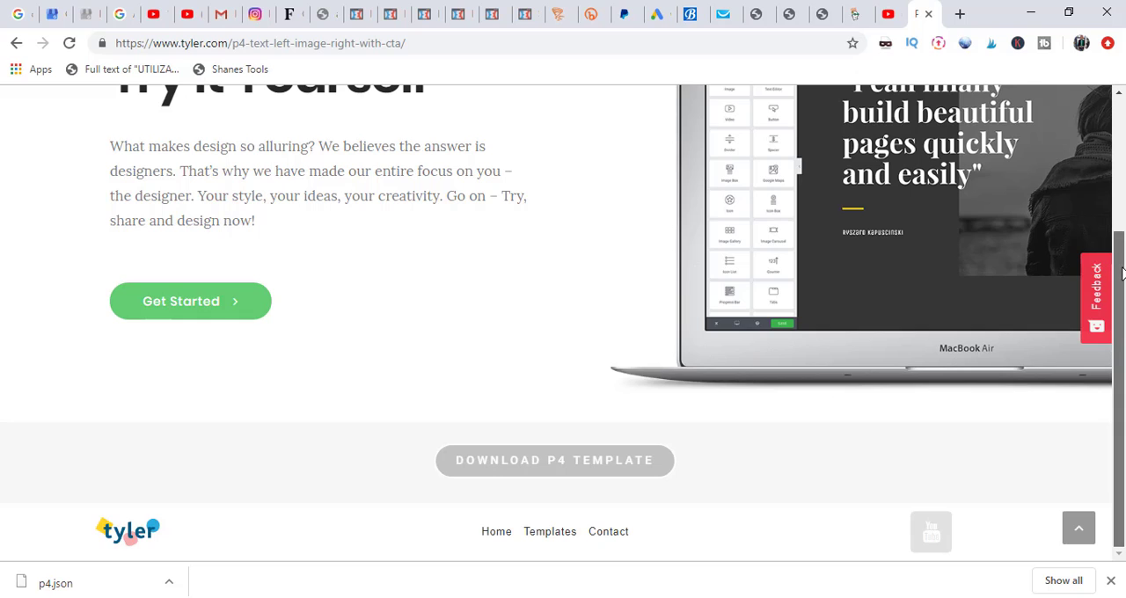
Step: Return to the Headers & Heros listing and look through the hero templates on its first two pages
drag(1124, 270, 1122, 124)
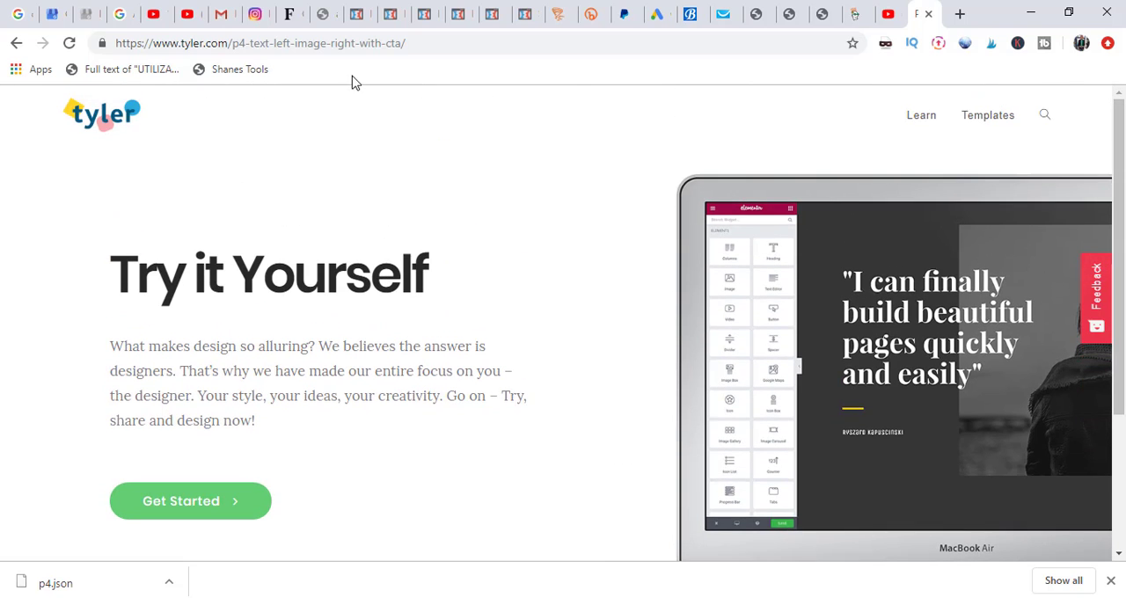
click(16, 43)
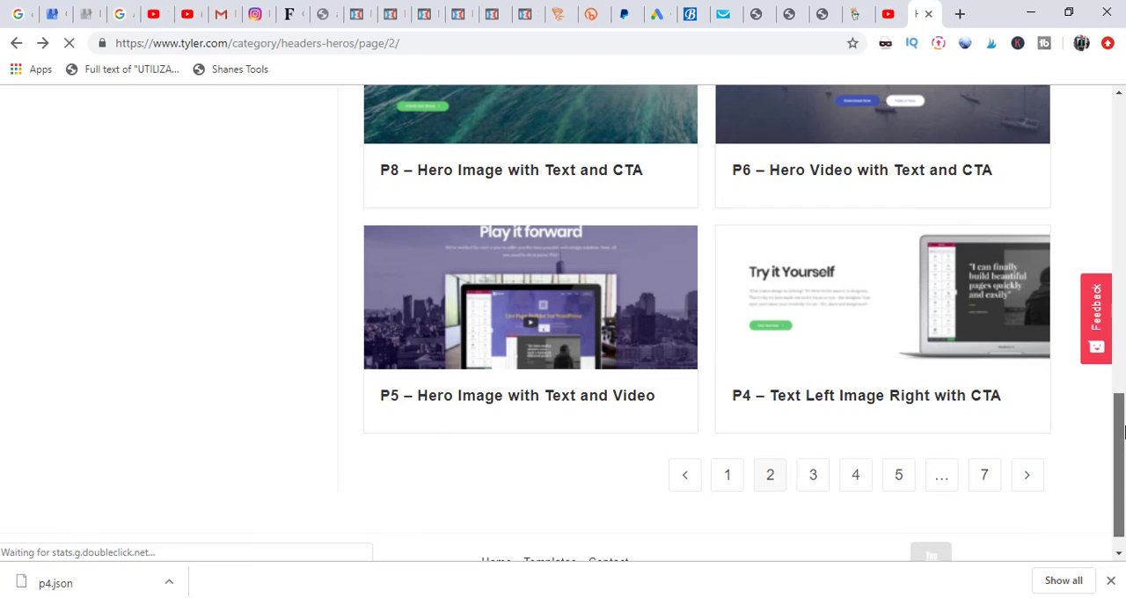
drag(1120, 432, 1123, 328)
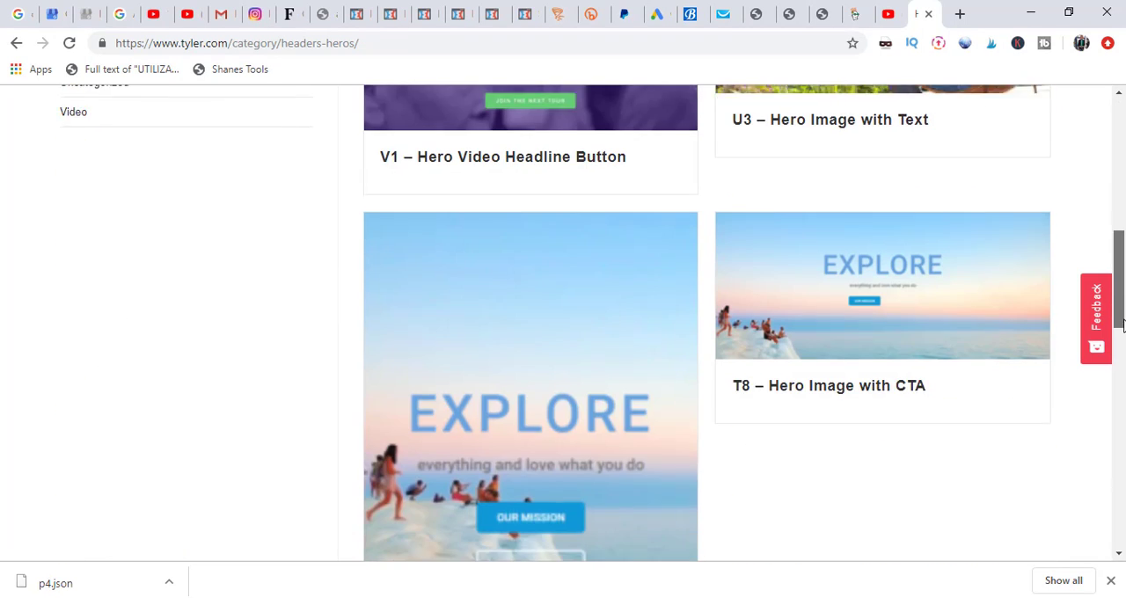
drag(1123, 305, 1123, 283)
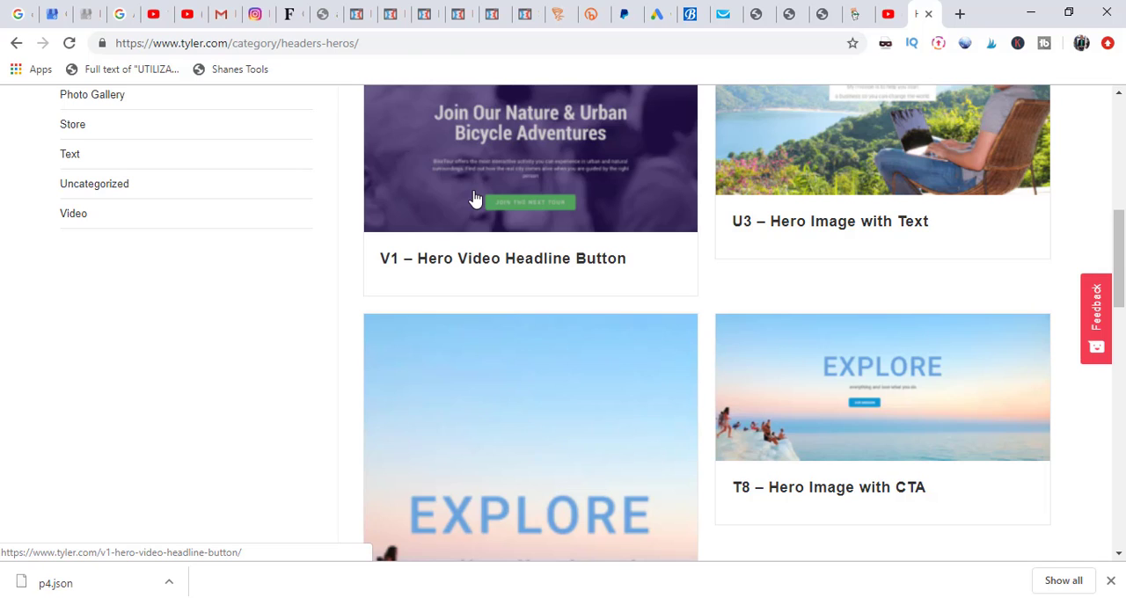
scroll(813, 530, down, 10)
click(813, 531)
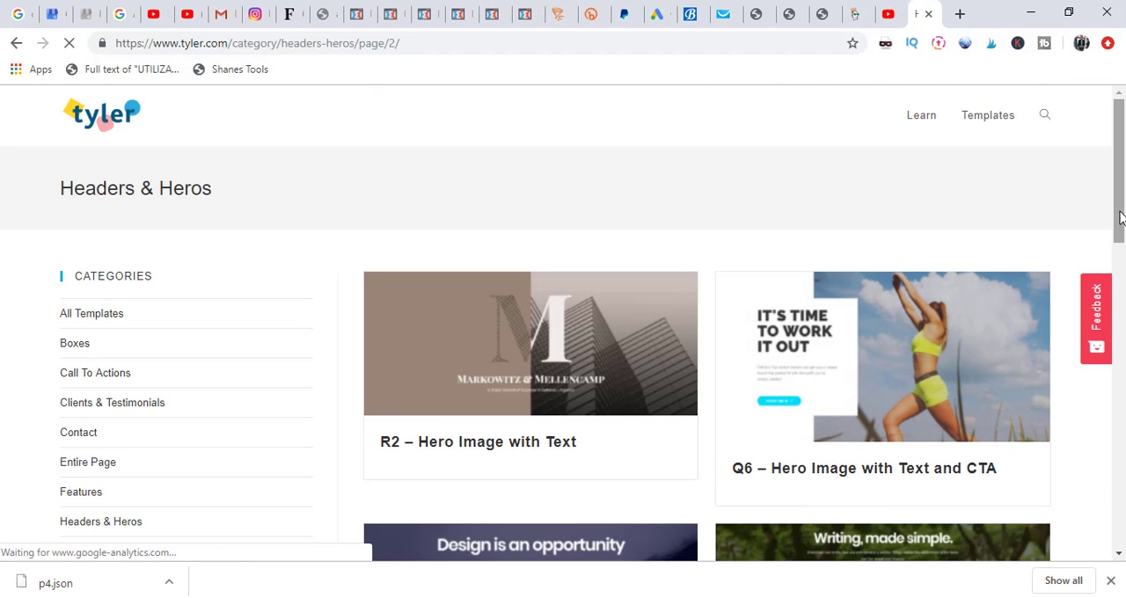
drag(1120, 230, 1121, 343)
scroll(975, 442, down, 6)
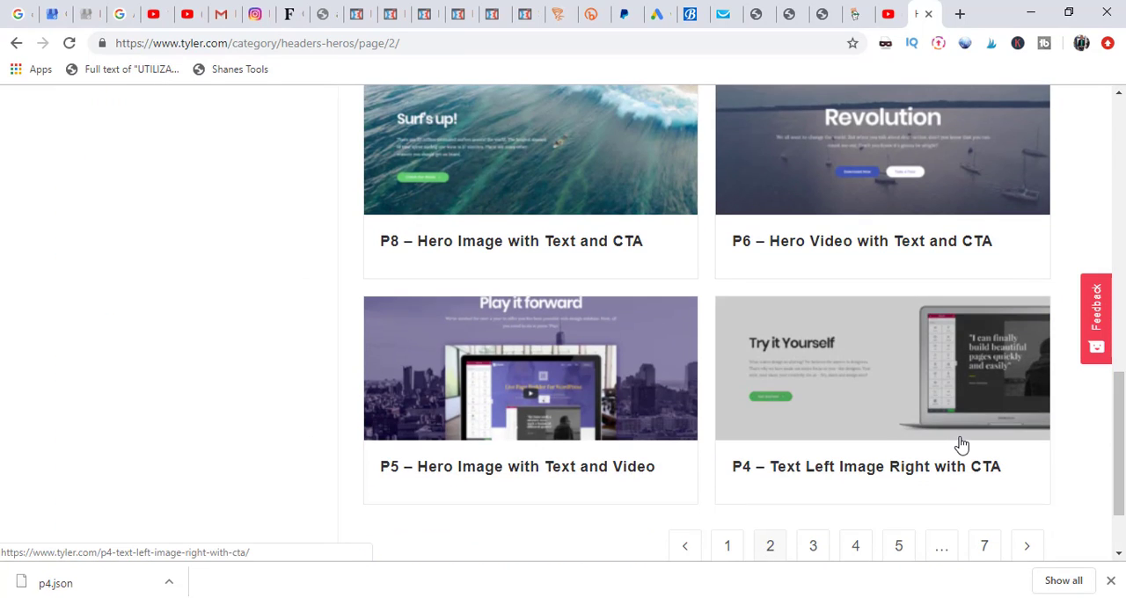
drag(1120, 444, 1121, 168)
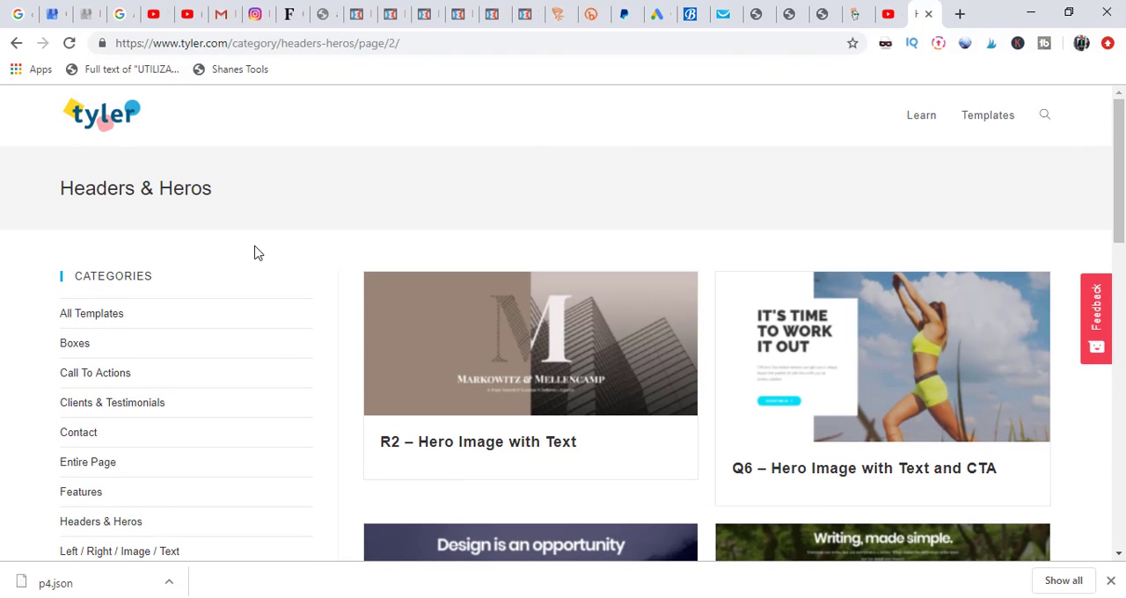
click(107, 410)
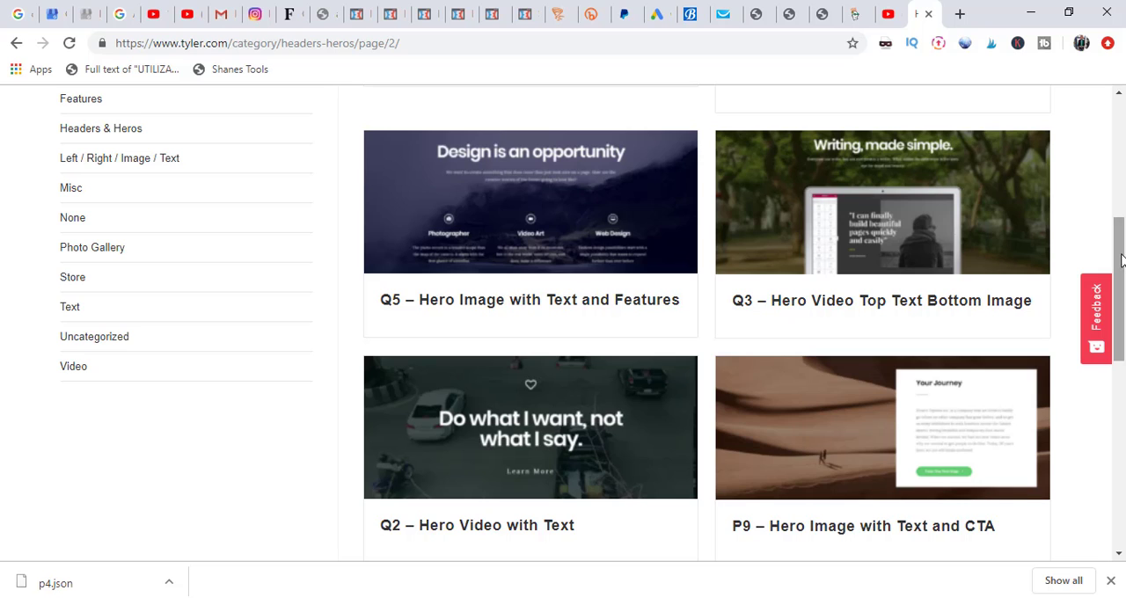
drag(1121, 260, 1114, 433)
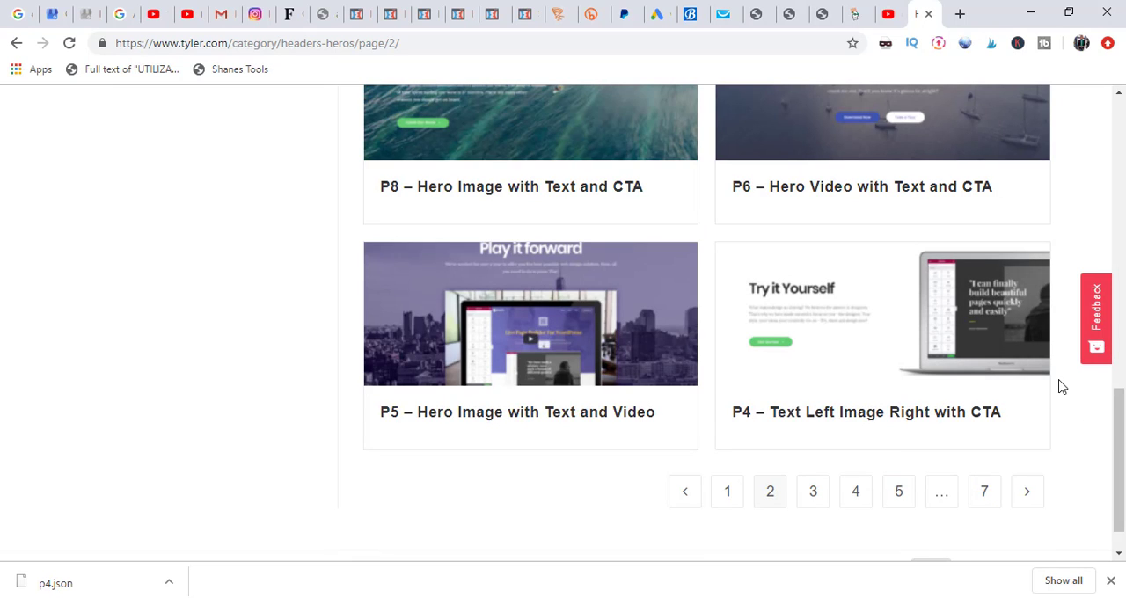
drag(1121, 440, 1109, 396)
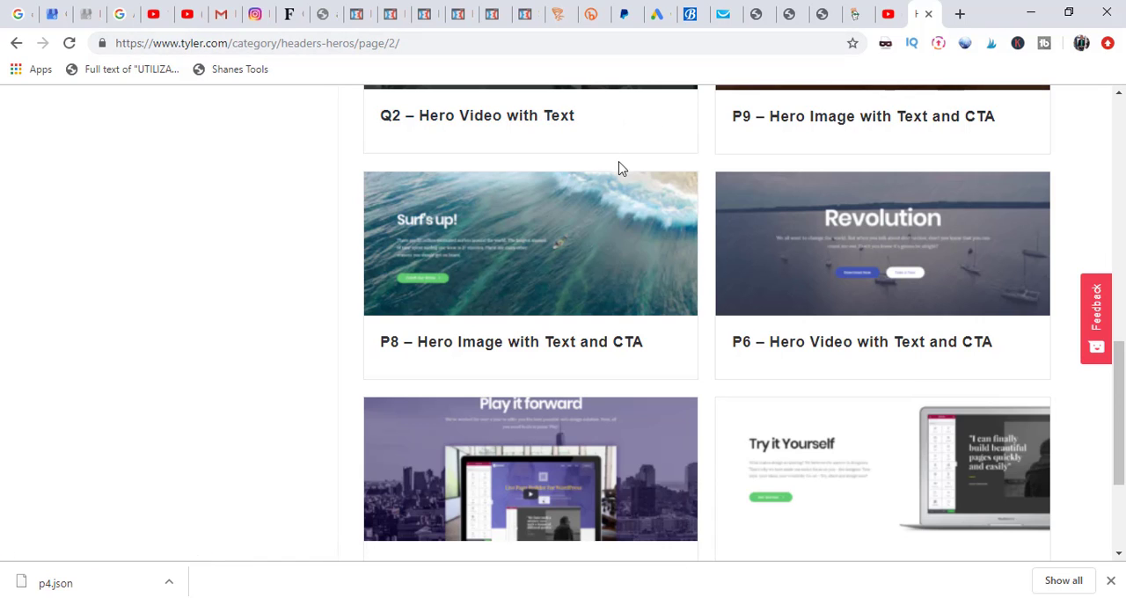
Step: Switch back to the Elementor library and import p4.json from the Desktop's Templates folder into the saved templates
click(760, 19)
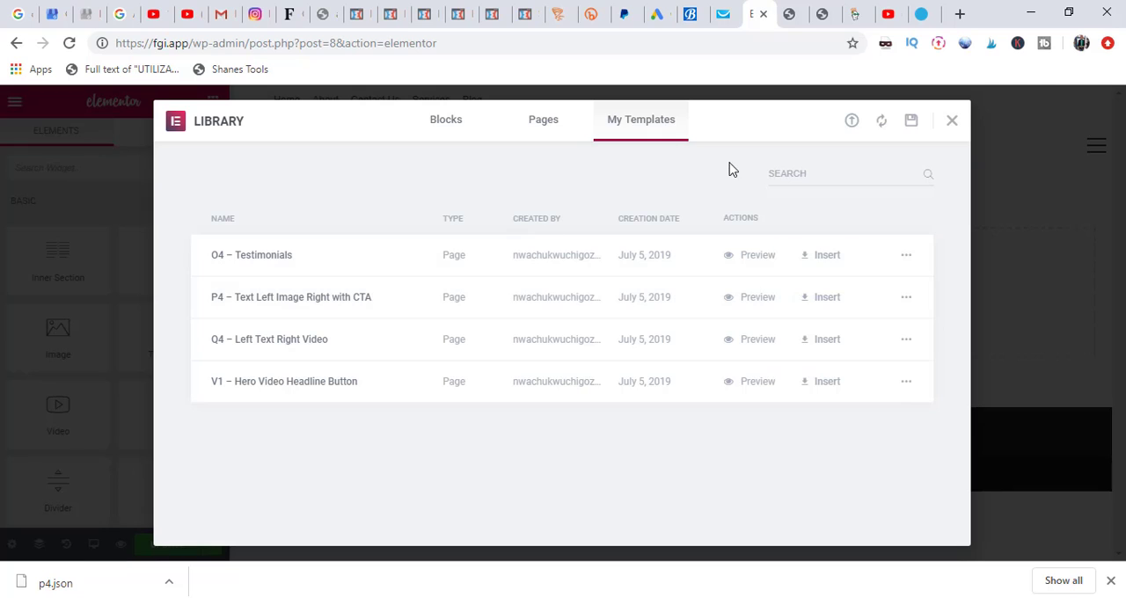
click(852, 123)
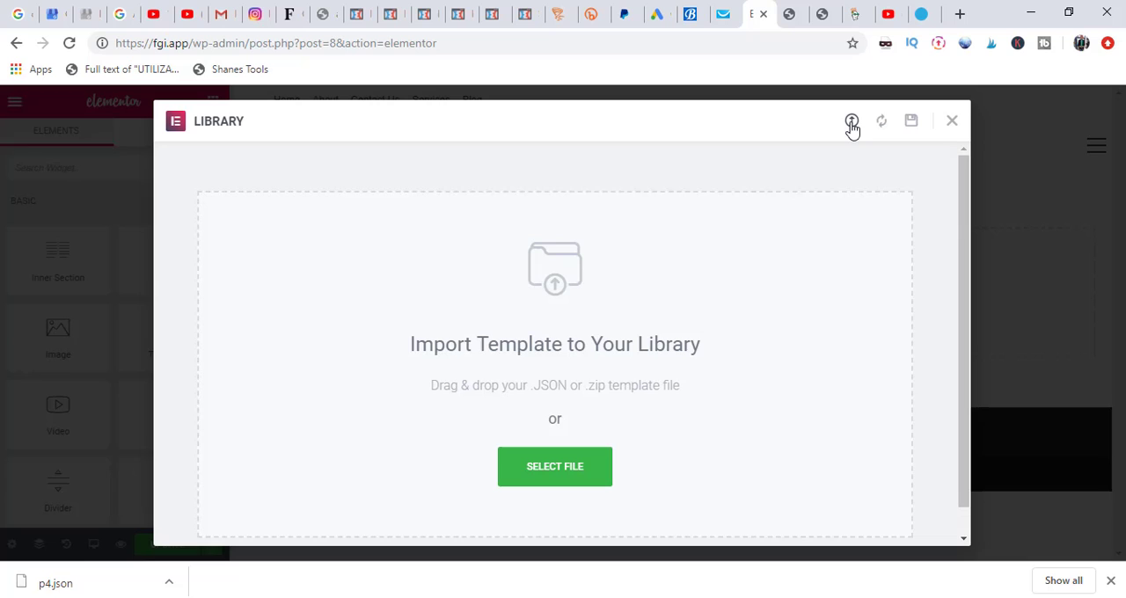
click(565, 472)
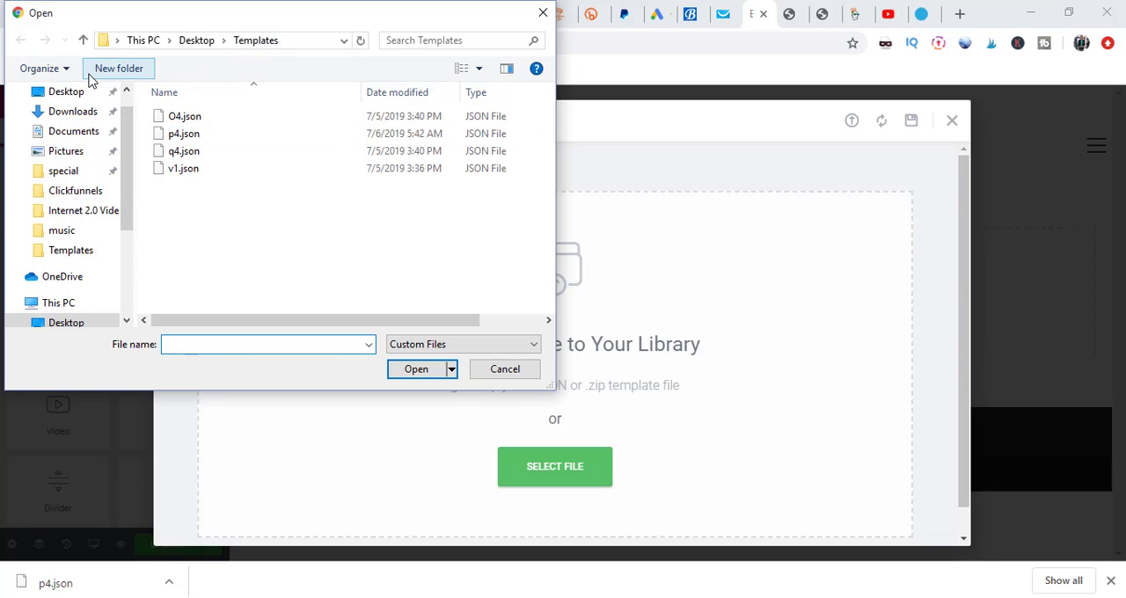
click(68, 93)
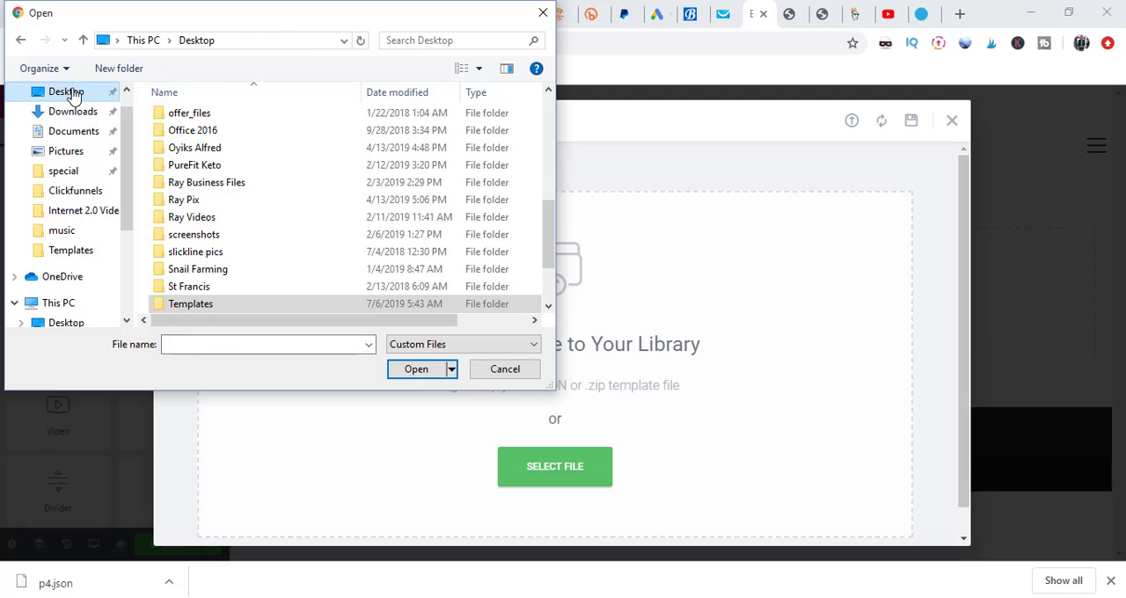
double_click(243, 308)
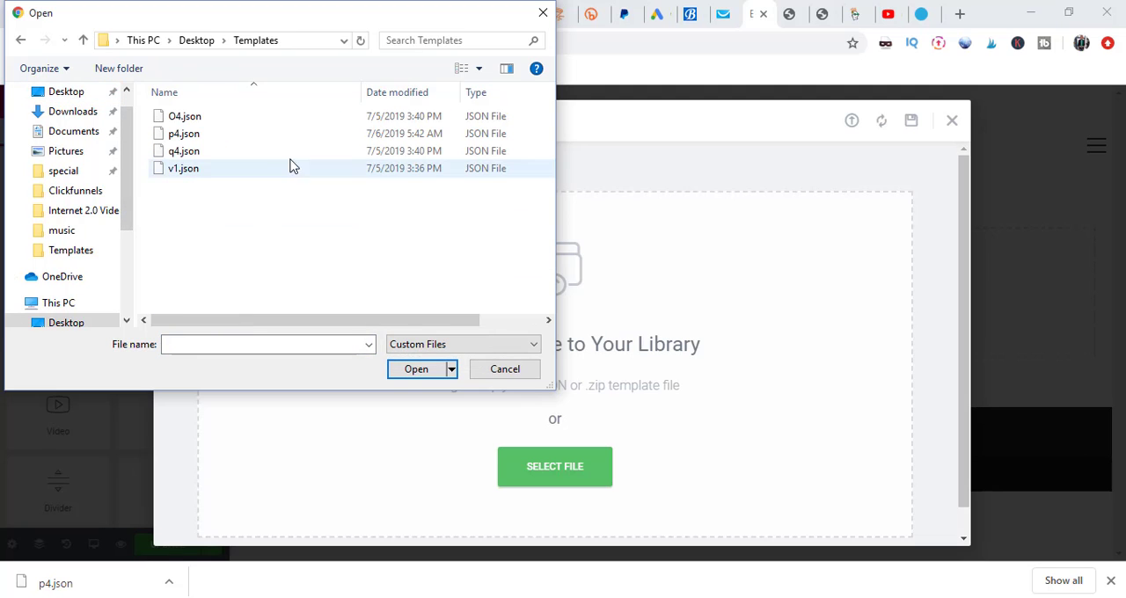
click(237, 144)
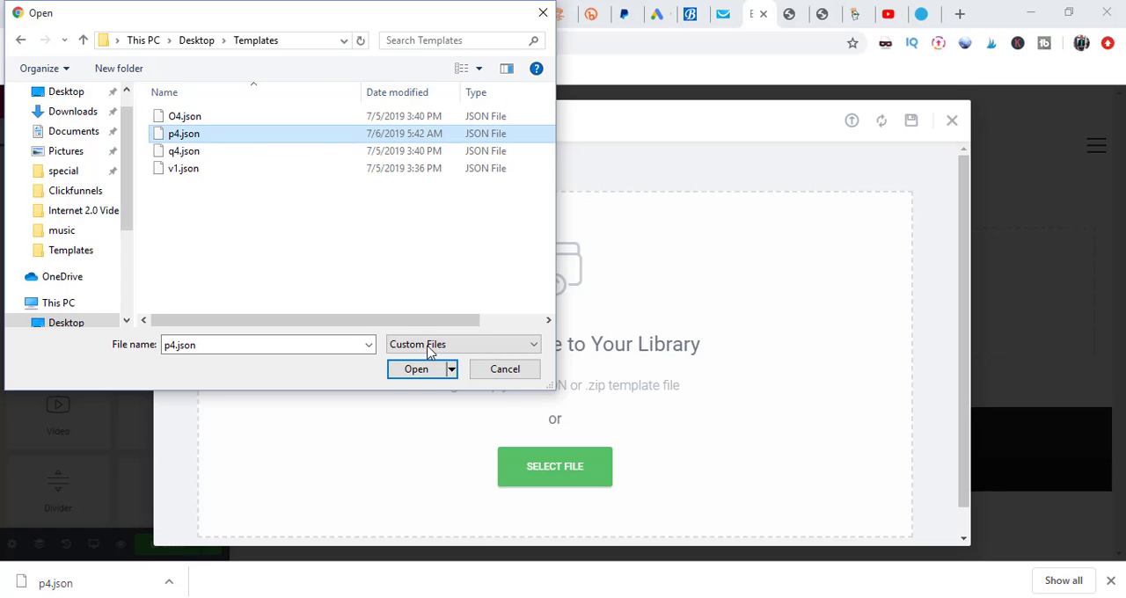
click(424, 376)
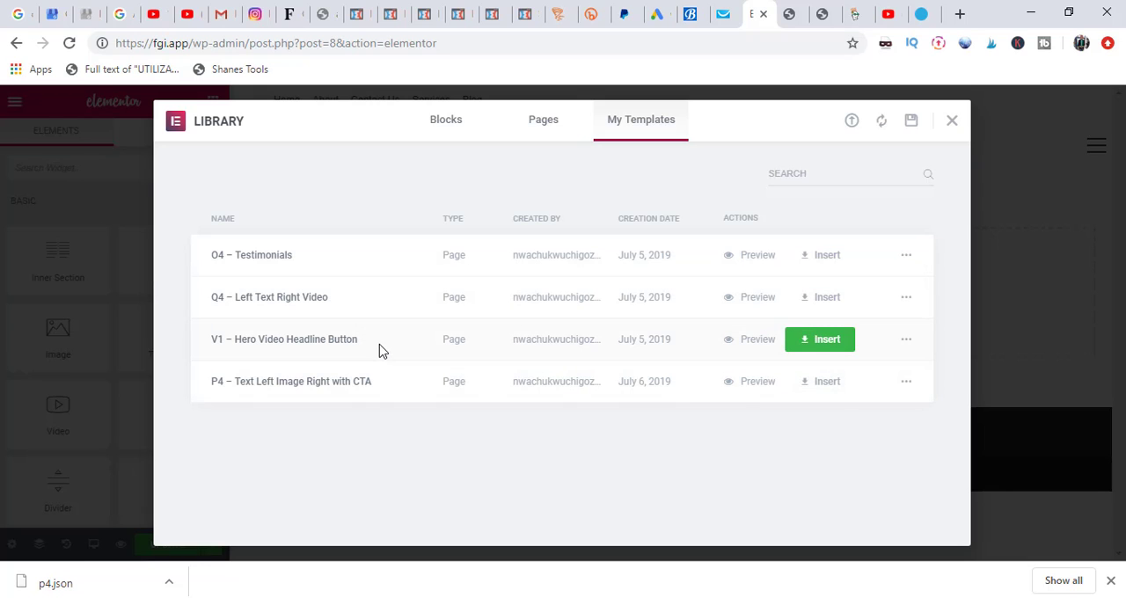
Step: Insert the V1 – Hero Video Headline Button template into the Home page, including its document settings
click(811, 345)
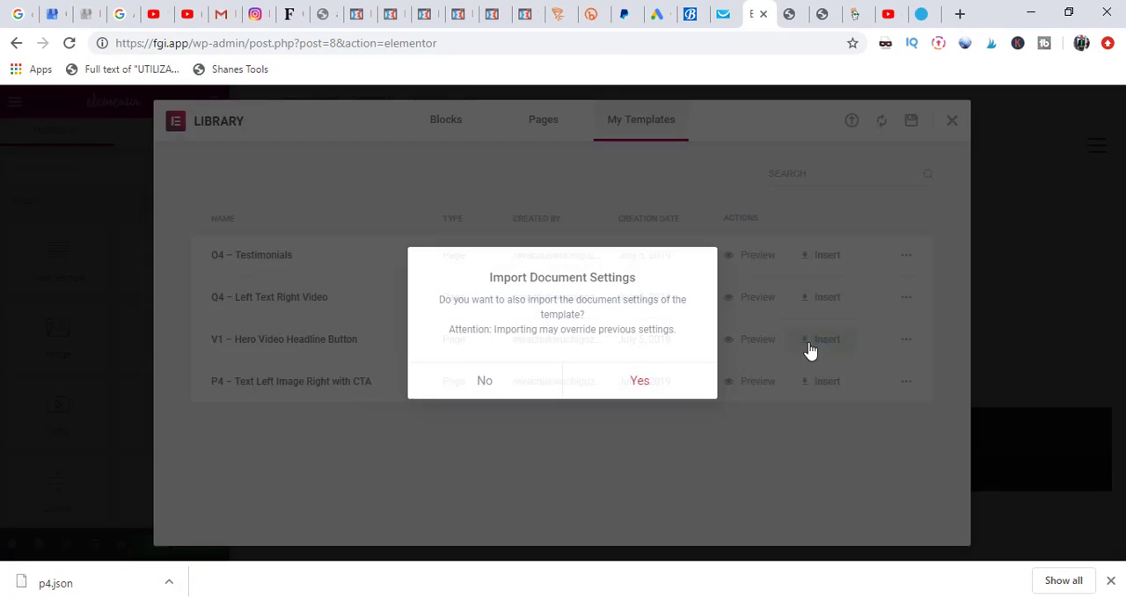
click(635, 381)
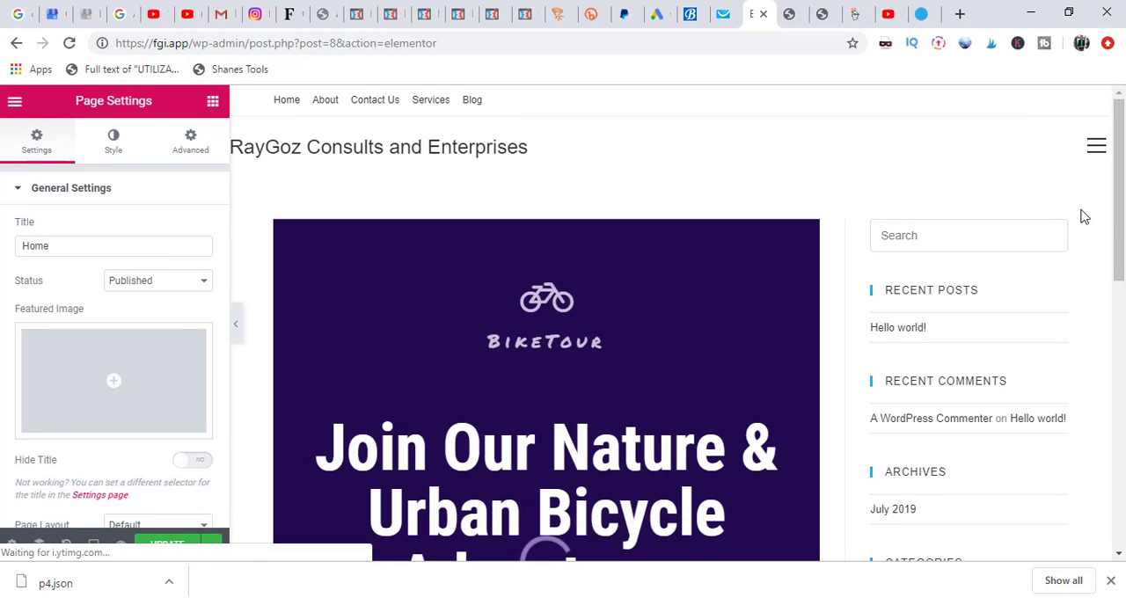
scroll(1101, 373, down, 4)
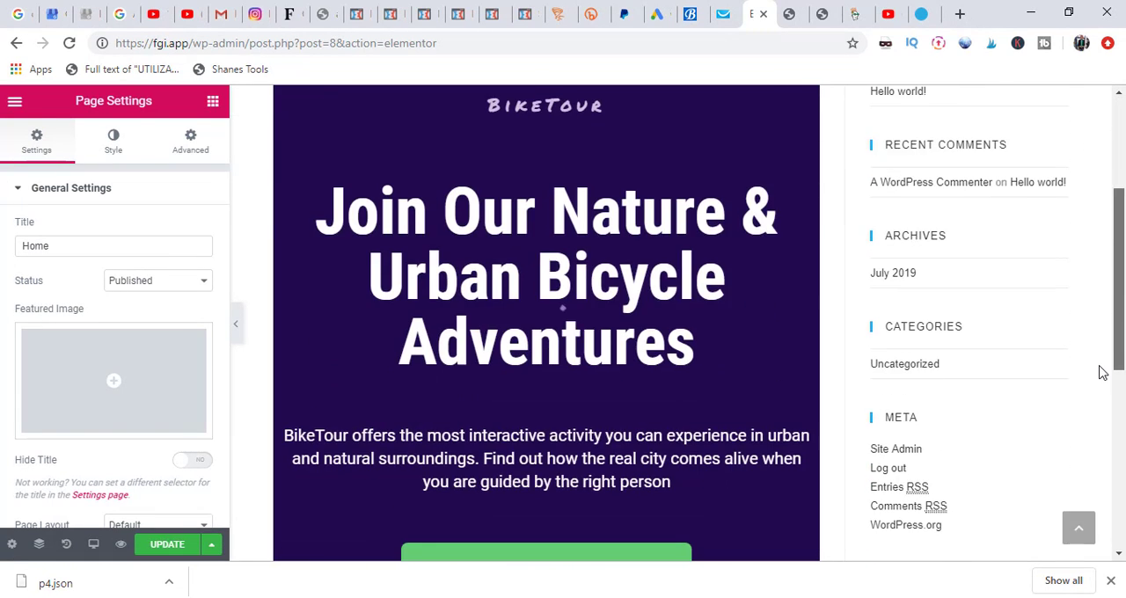
scroll(1124, 284, up, 3)
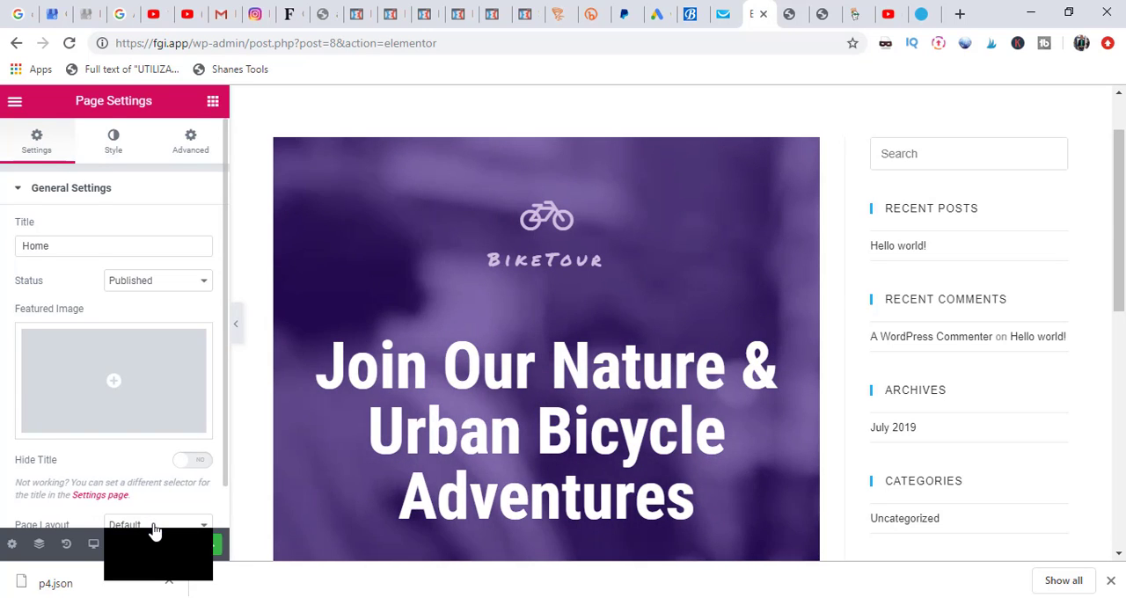
Step: Set the Home page's layout to Elementor Full Width in the page settings
click(154, 526)
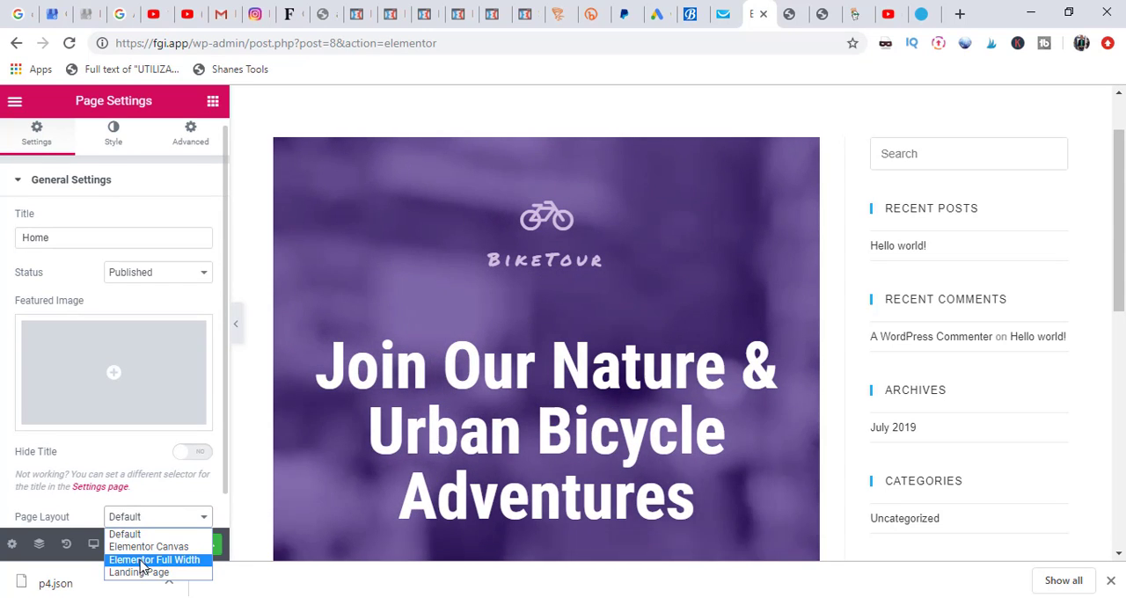
click(143, 562)
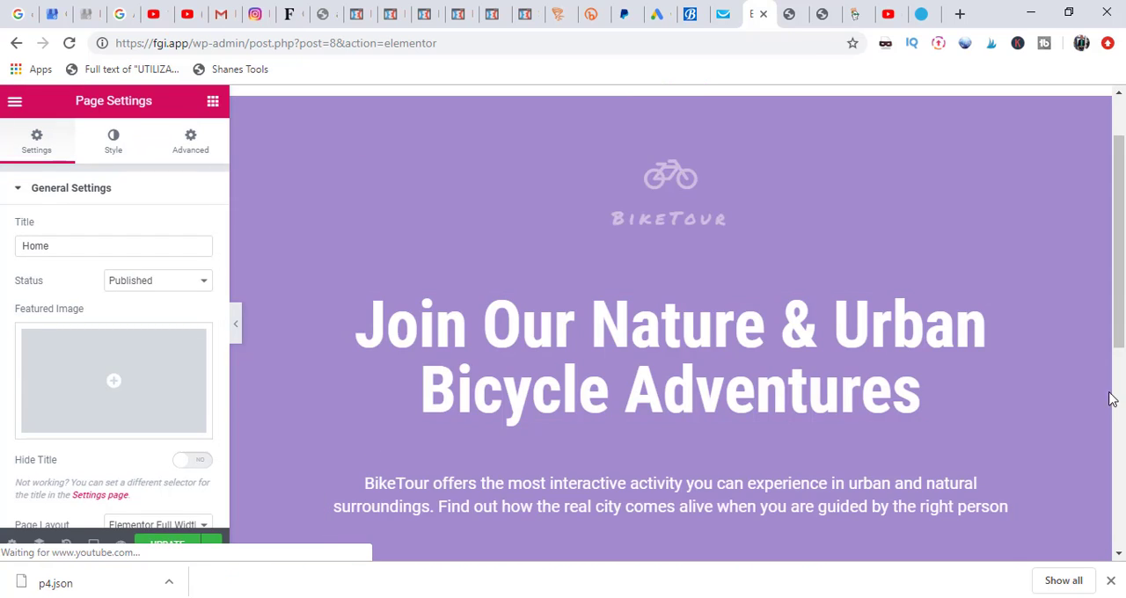
Step: Insert the saved P4 – Text Left Image Right with CTA template below the hero section, including its document settings
drag(1123, 302, 1123, 526)
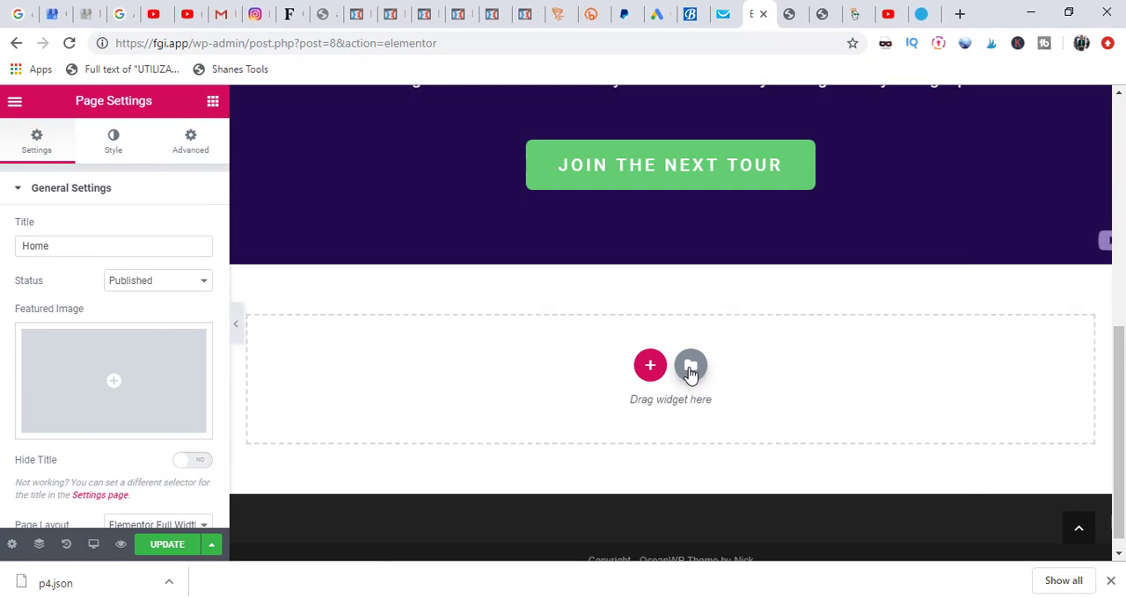
click(690, 366)
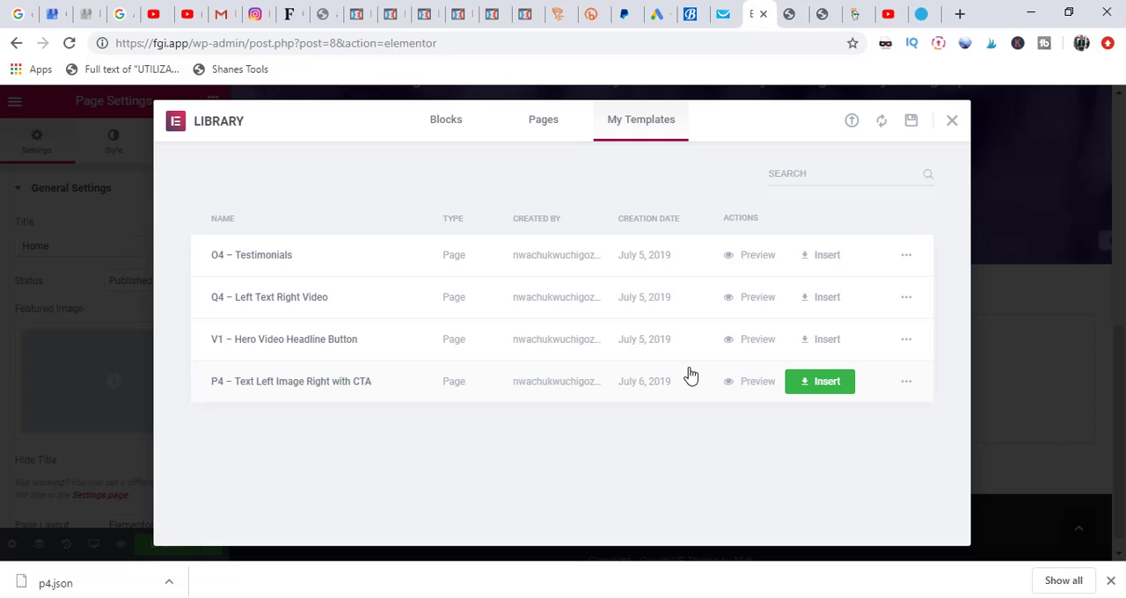
click(989, 399)
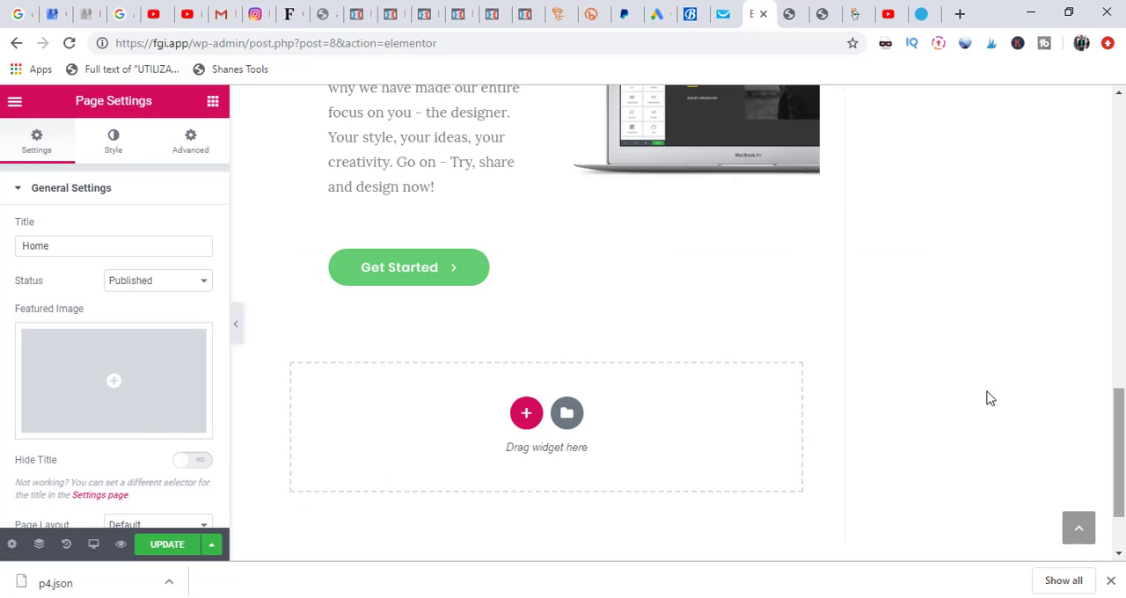
Step: Add the saved Q4 – Left Text Right Video template below the Get Started section, including its document settings
click(568, 416)
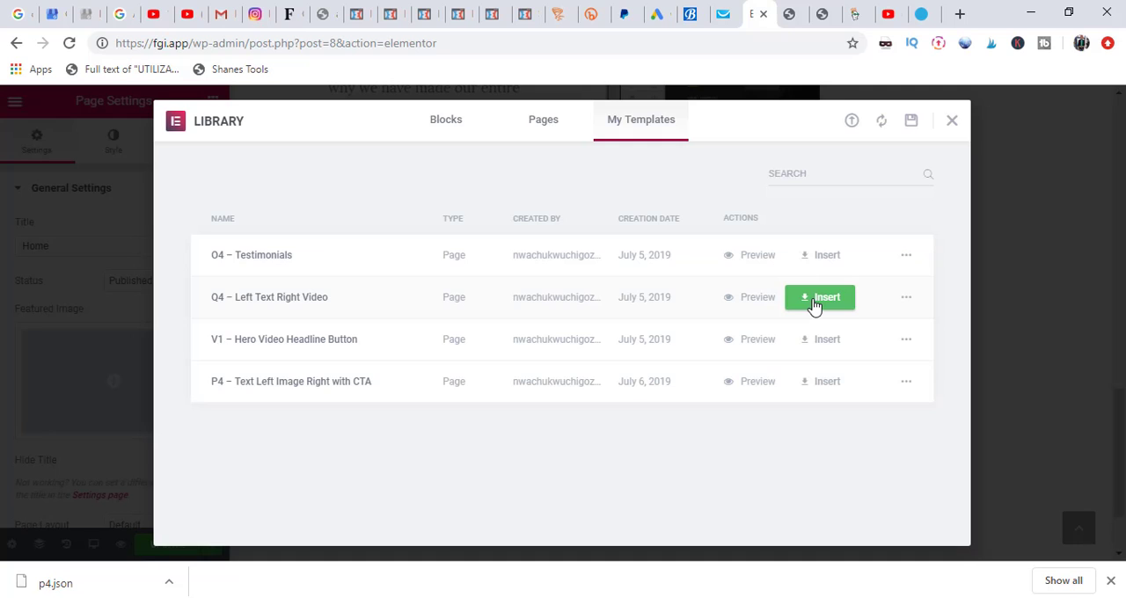
click(817, 299)
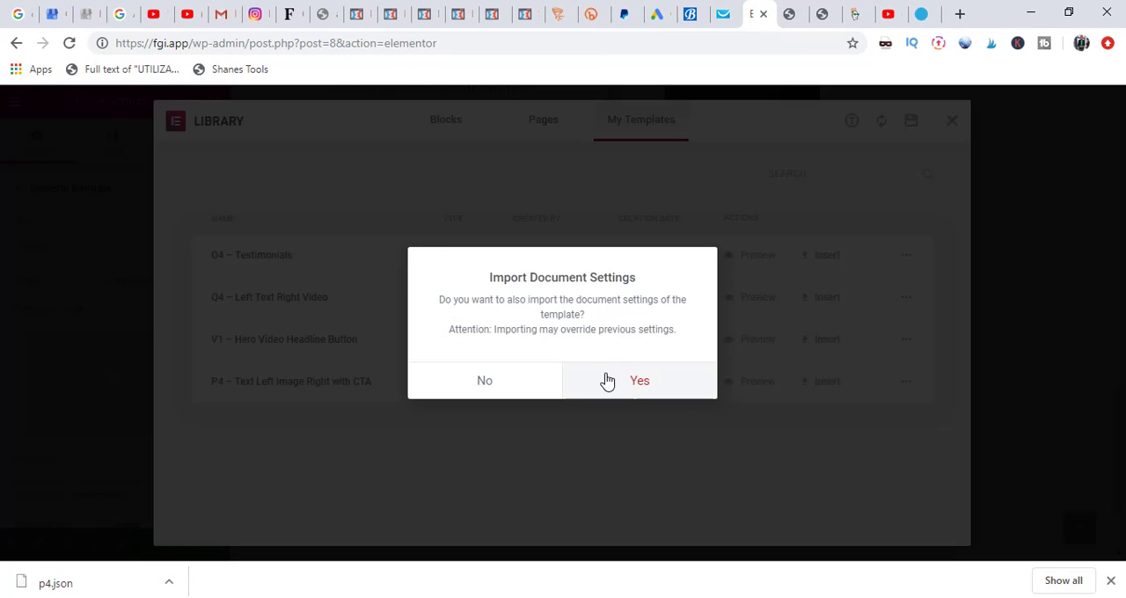
click(616, 384)
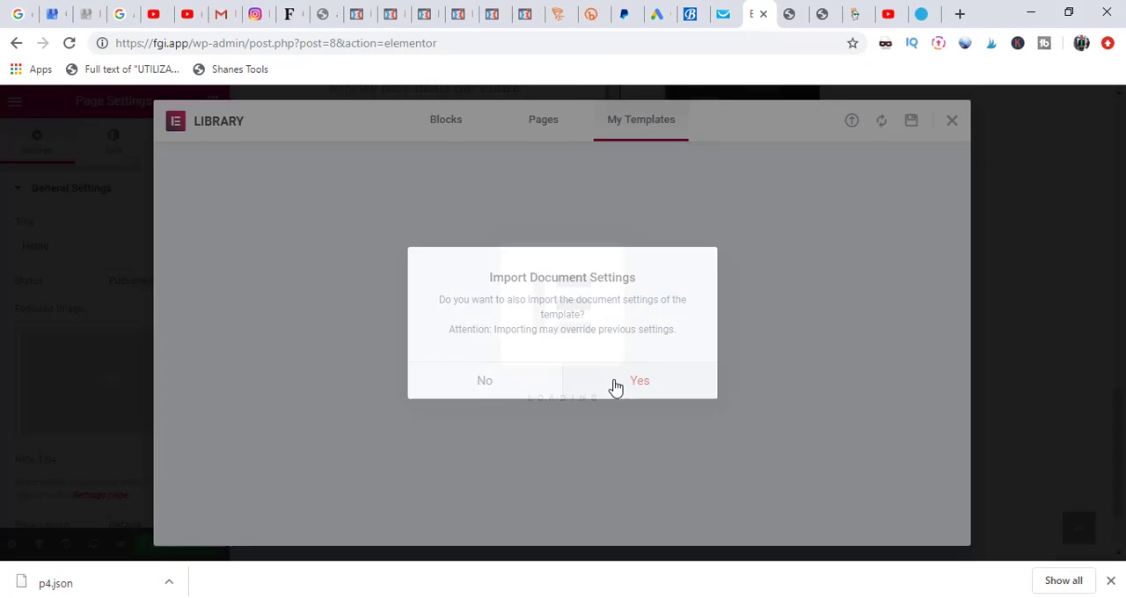
Step: Add the saved O4 – Testimonials template at the end of the page, including its document settings
drag(1125, 420, 1122, 502)
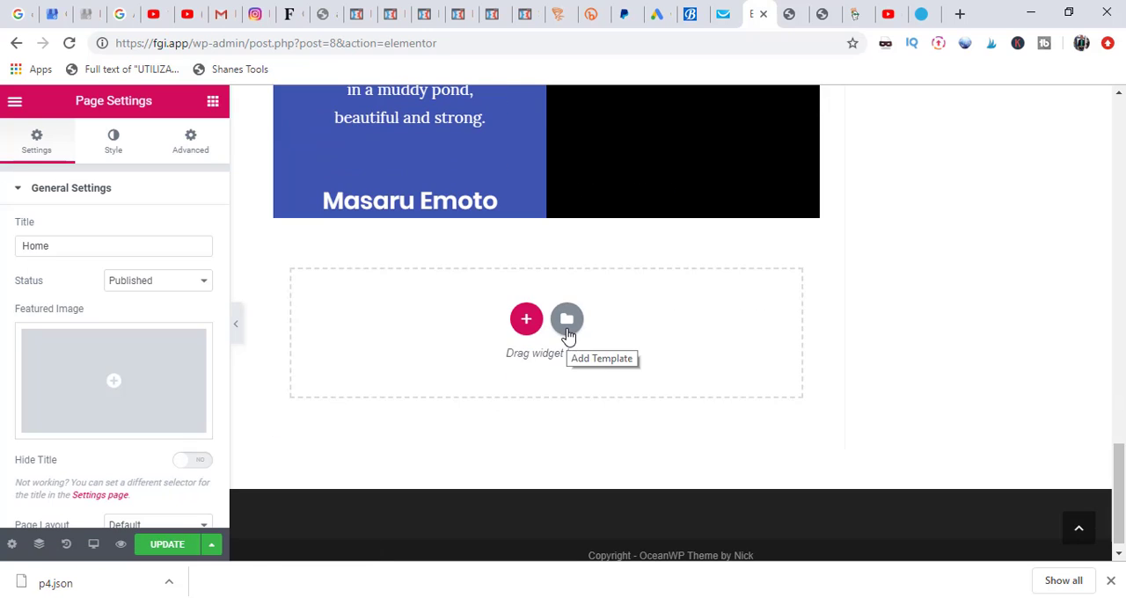
click(567, 327)
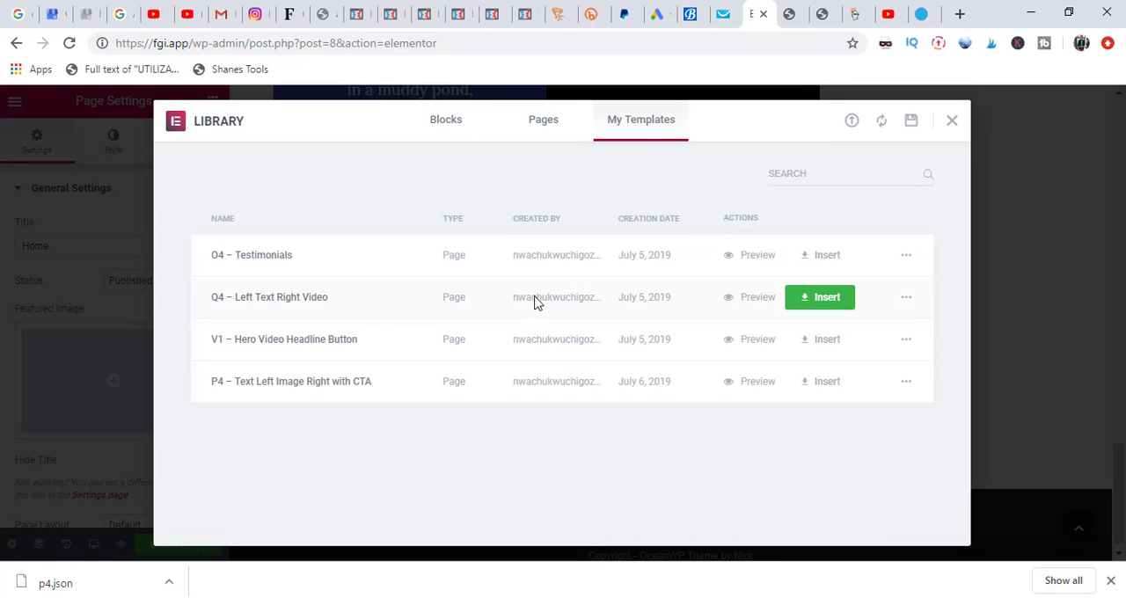
click(817, 258)
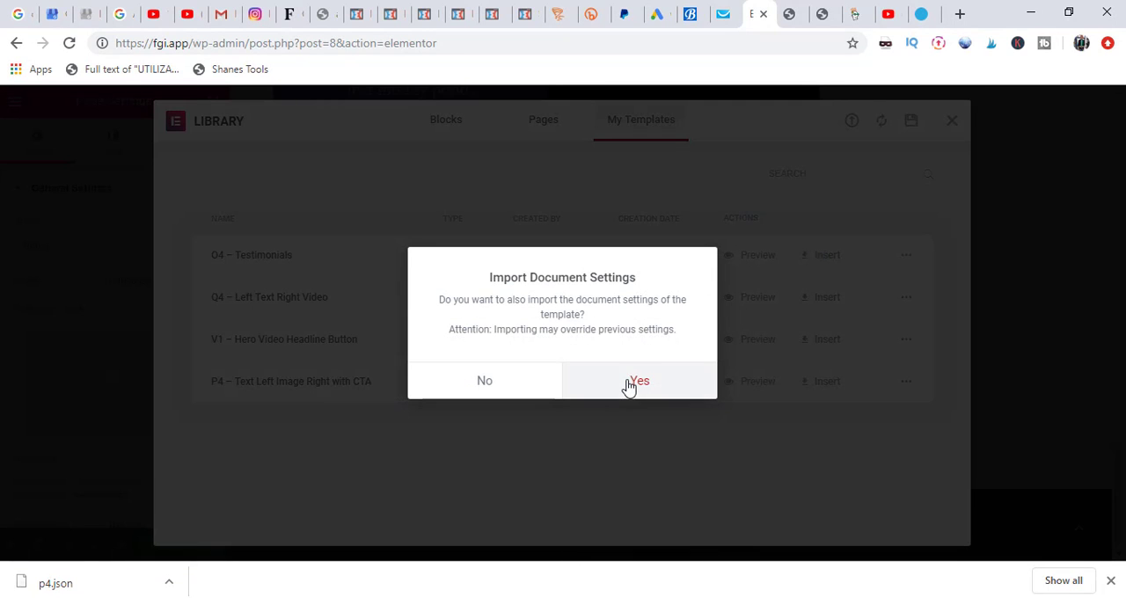
click(633, 382)
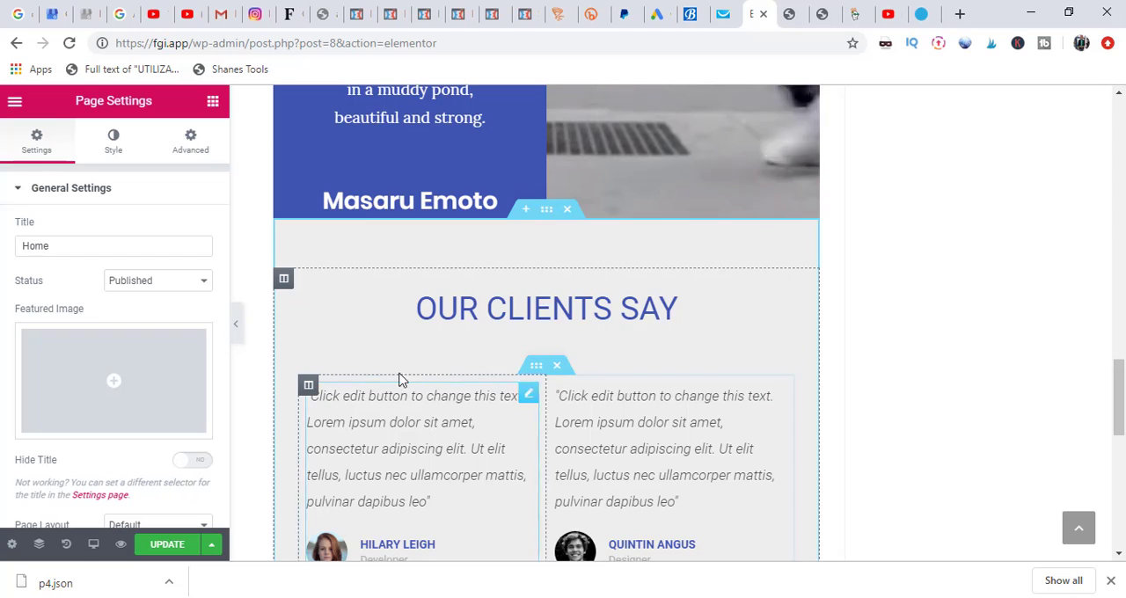
Step: Change the page layout from the theme's default to Elementor Full Width and check the page down to its end
click(132, 526)
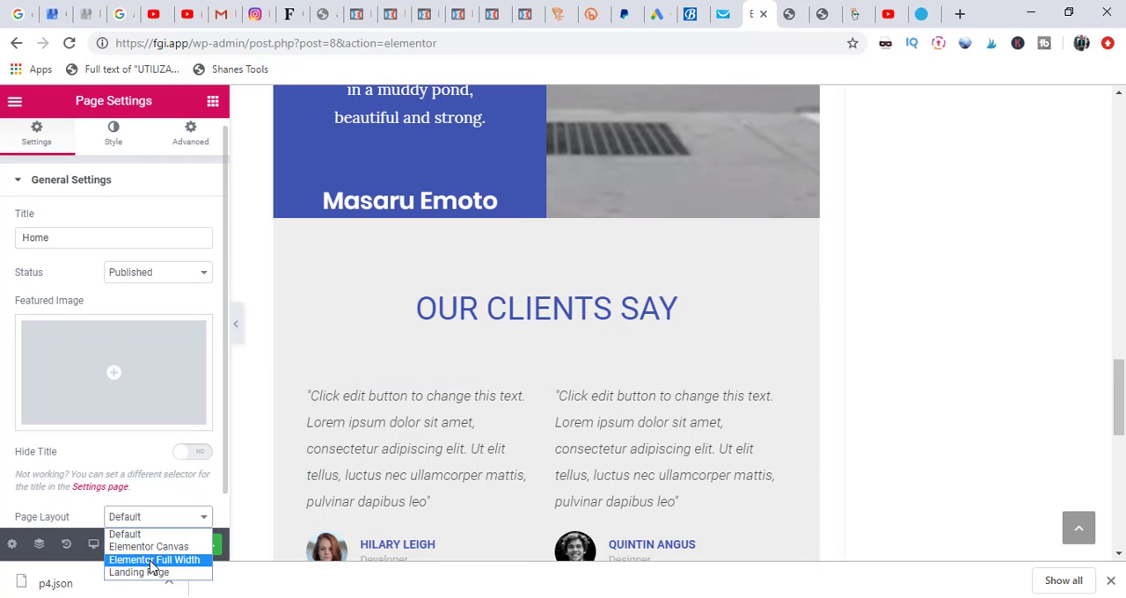
click(151, 560)
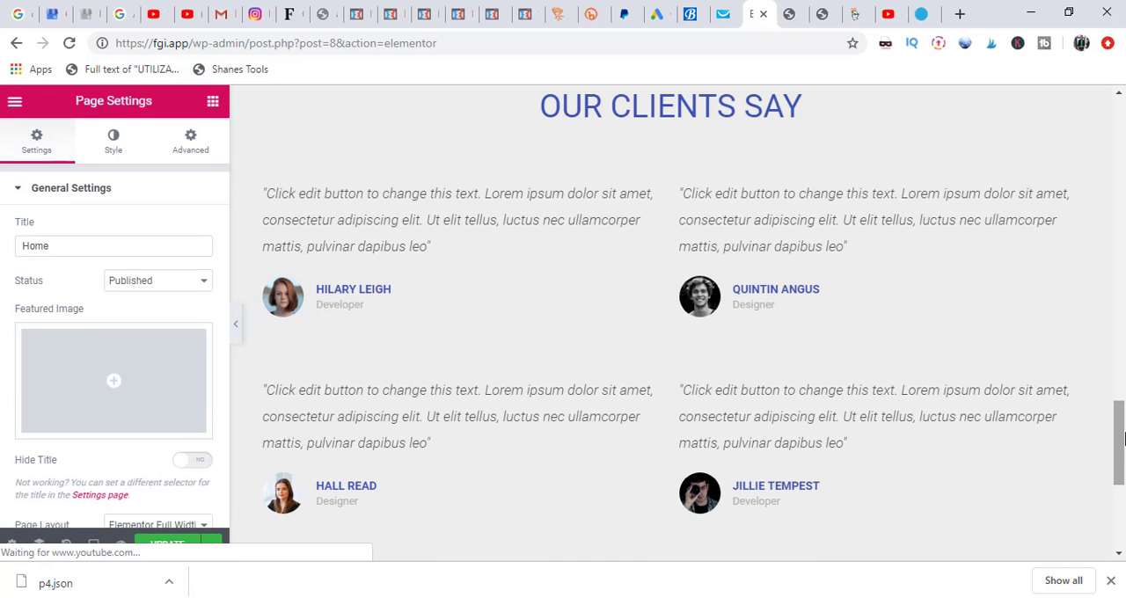
drag(1124, 438, 1120, 486)
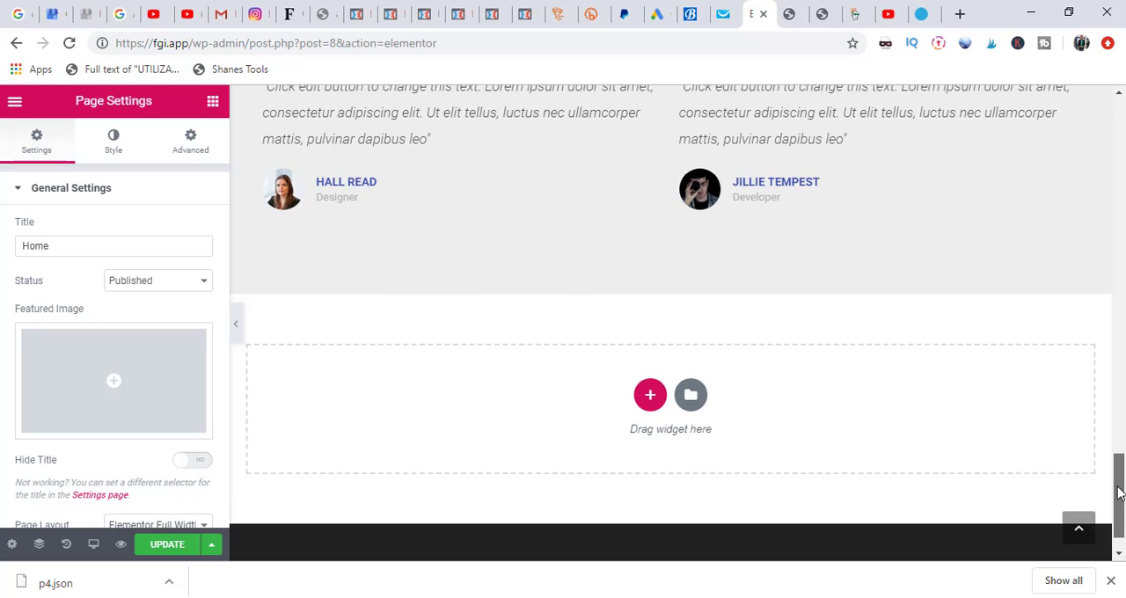
Step: Replace the hero section's main heading text with "Creating Beautiful Websites"
drag(1120, 434, 1122, 148)
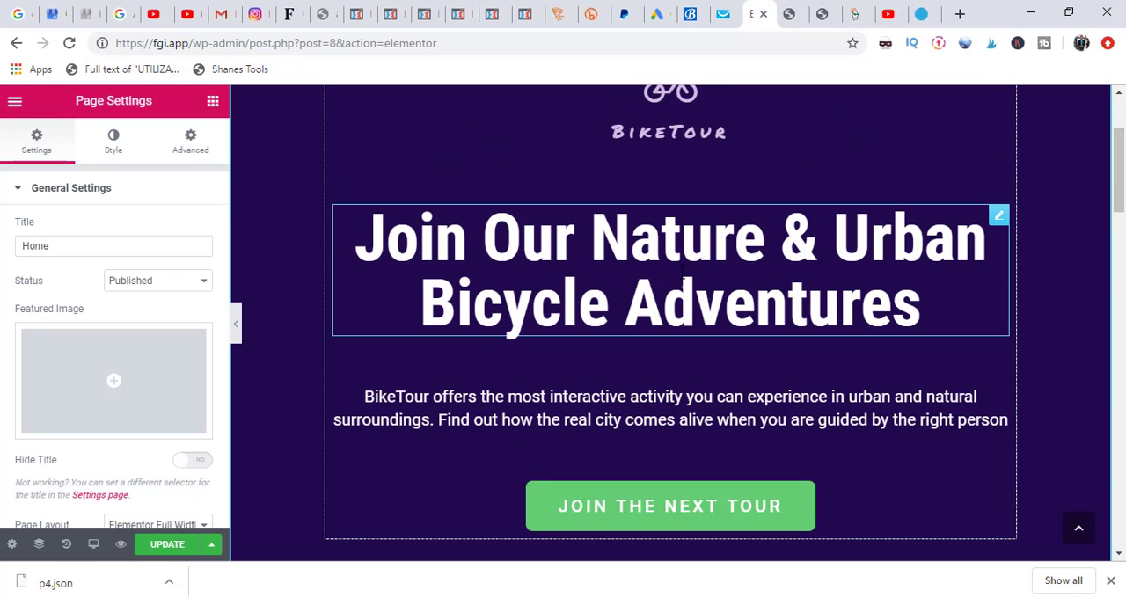
click(684, 282)
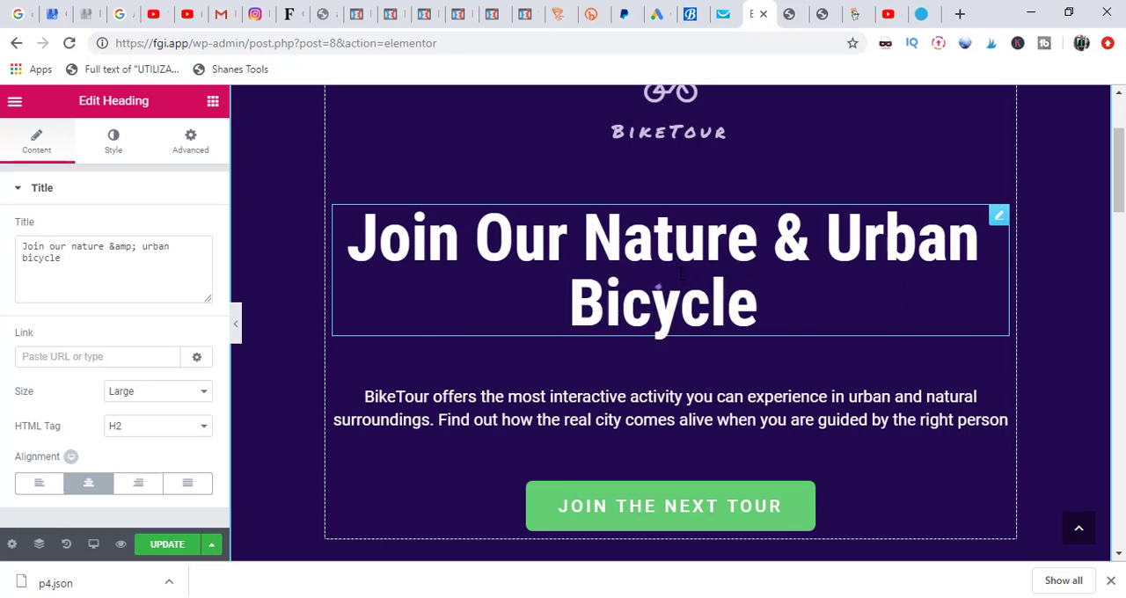
key(BackSpace)
key(BackSpace)
key(BackSpace)
key(BackSpace)
key(BackSpace)
key(BackSpace)
key(BackSpace)
key(BackSpace)
key(BackSpace)
key(BackSpace)
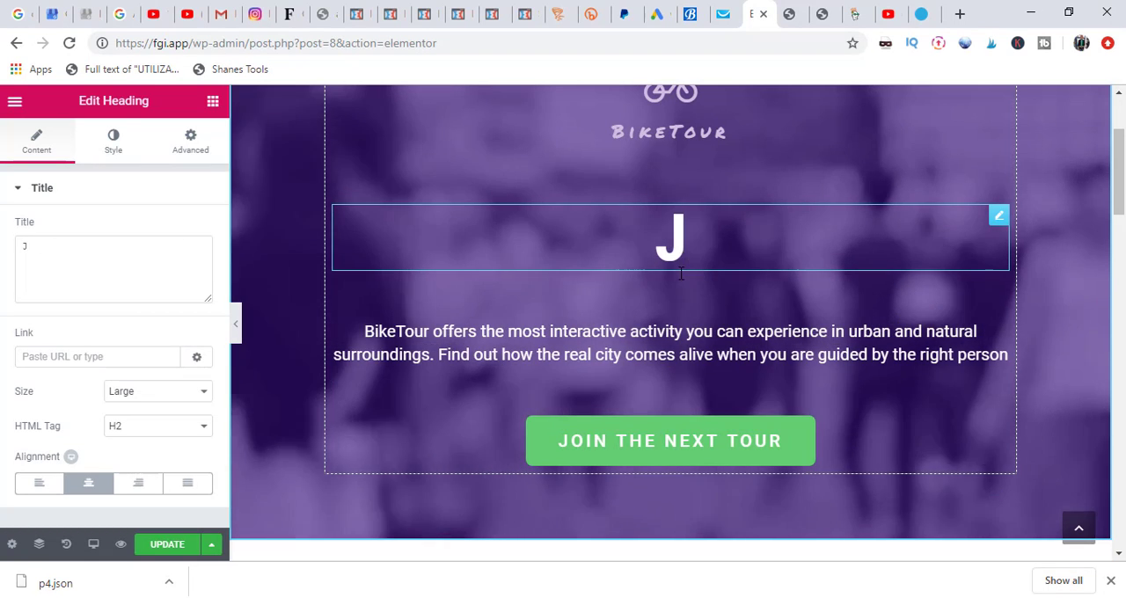
key(BackSpace)
text(C)
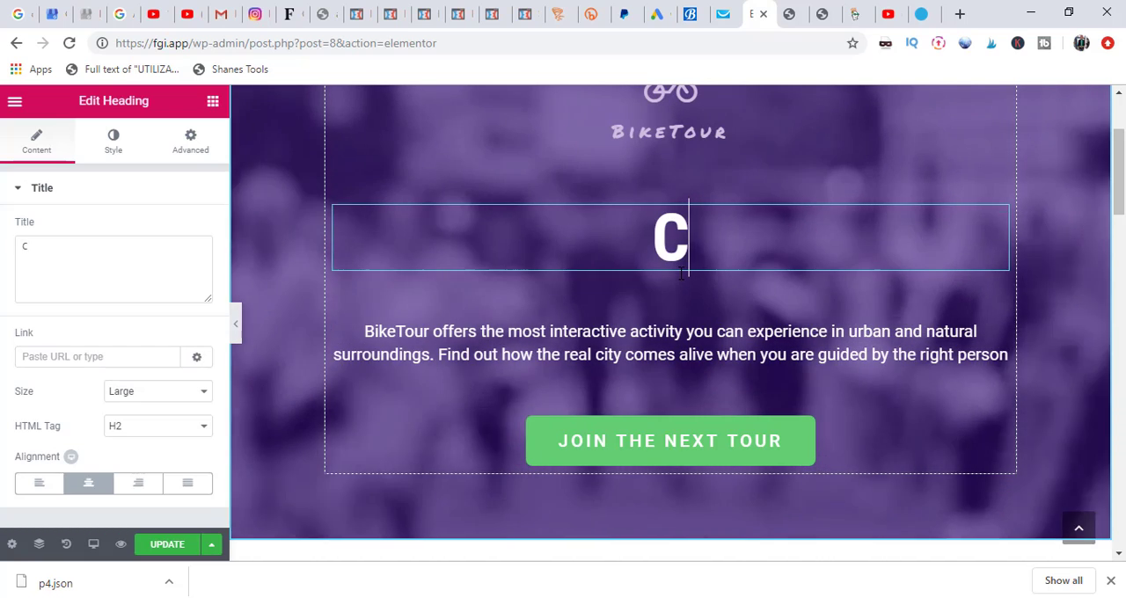
text(reating)
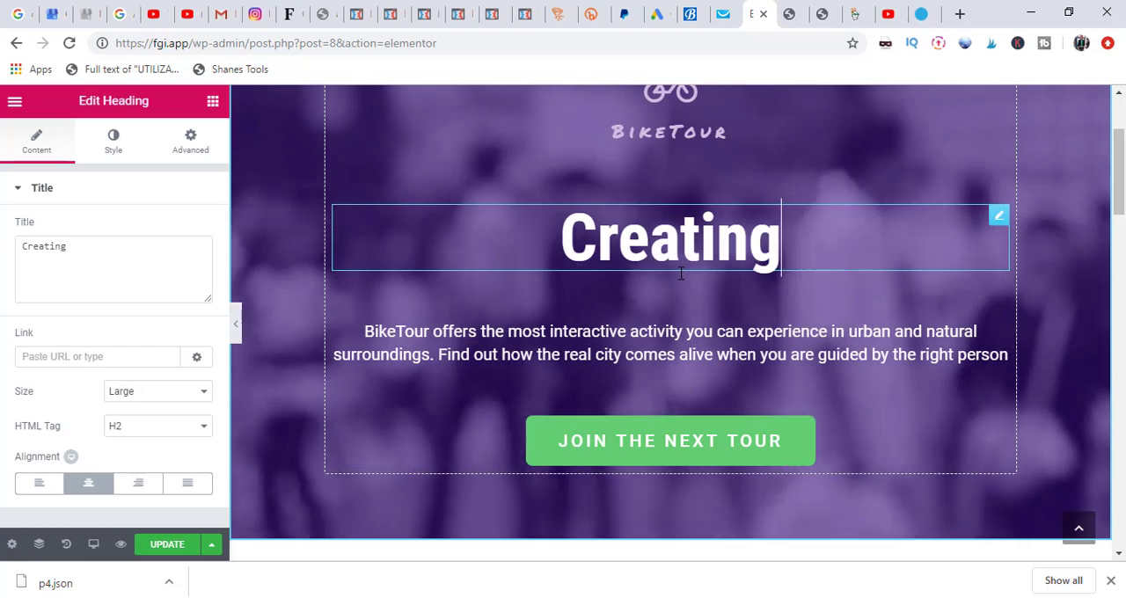
text( Beauti)
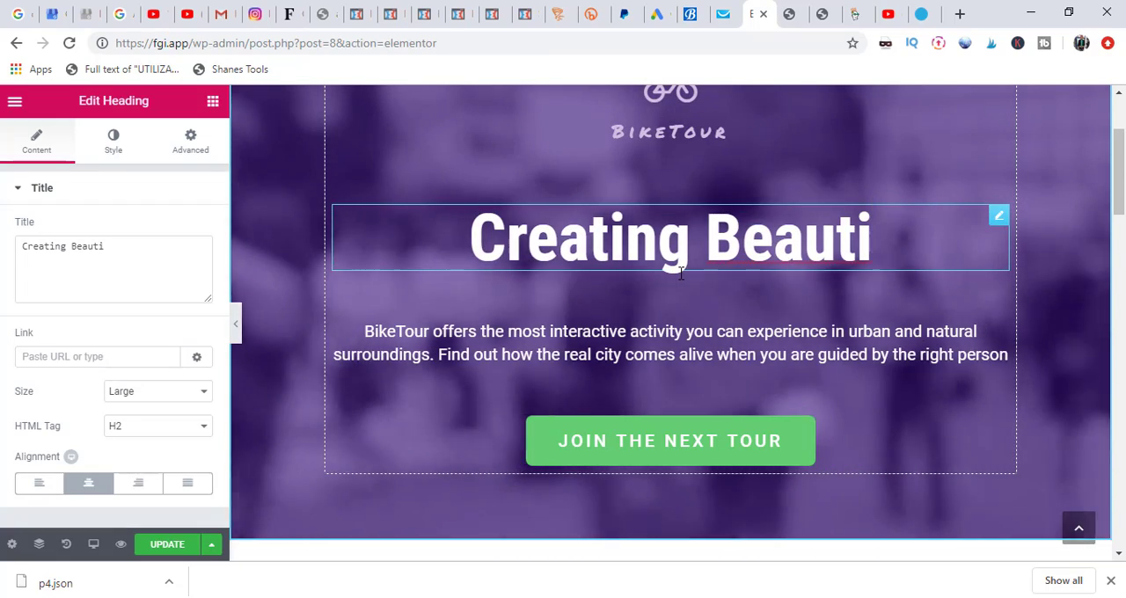
text(ful)
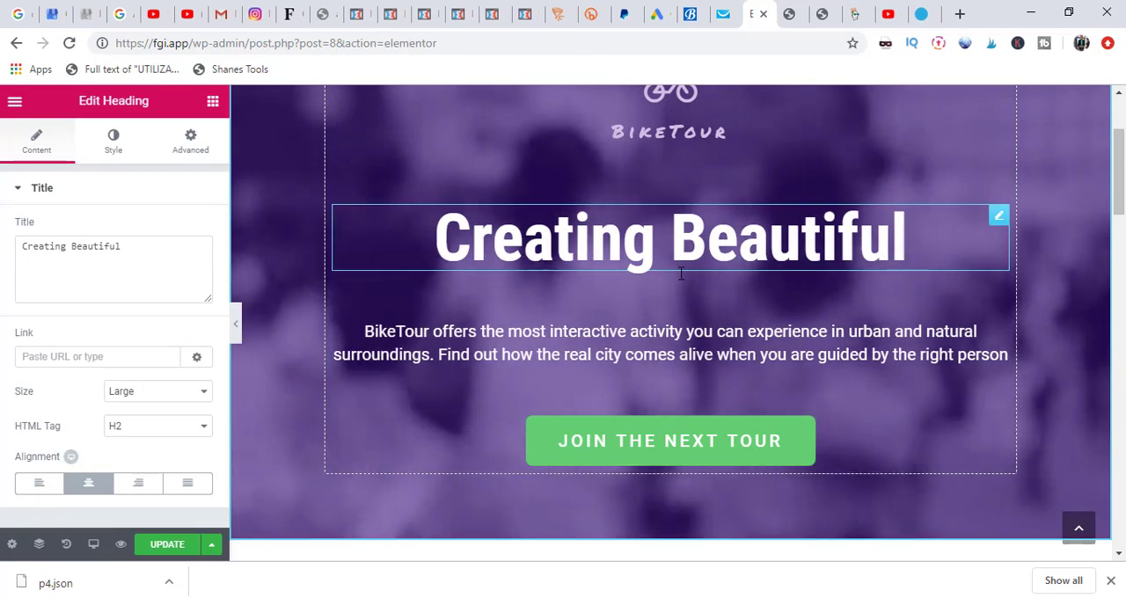
text( Web)
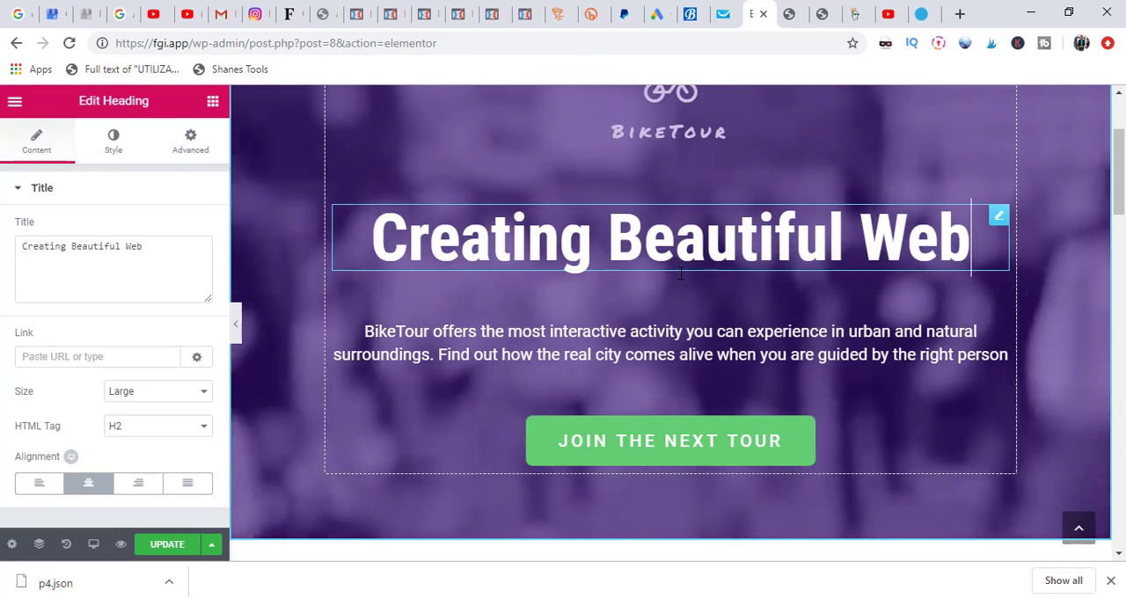
text(sites)
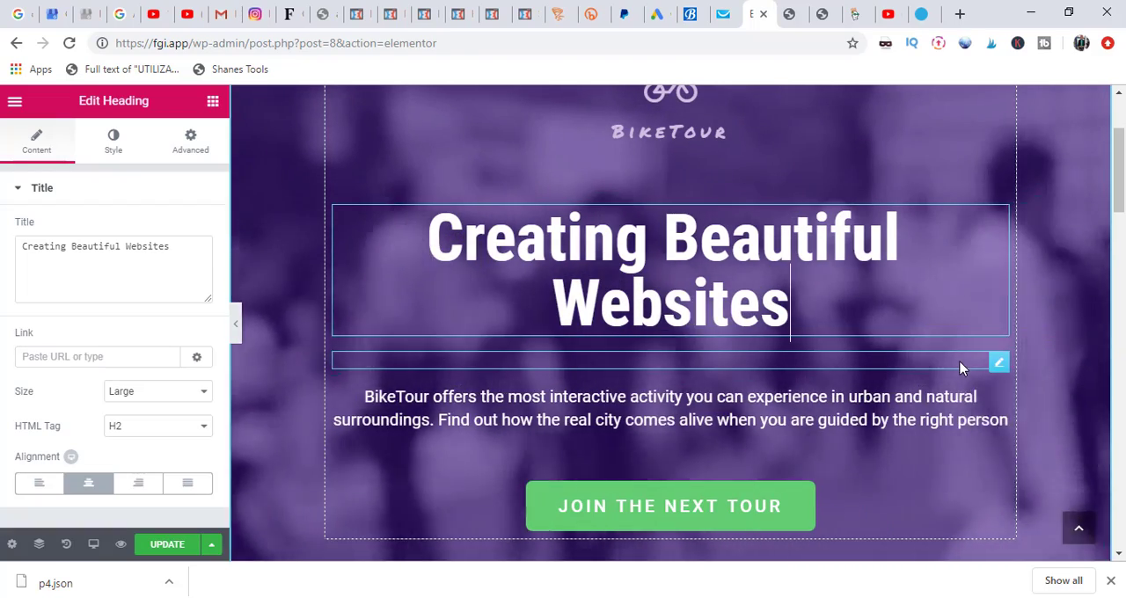
Step: Replace the paragraph below the hero heading with "We Build the Best Websites in the World"
click(853, 360)
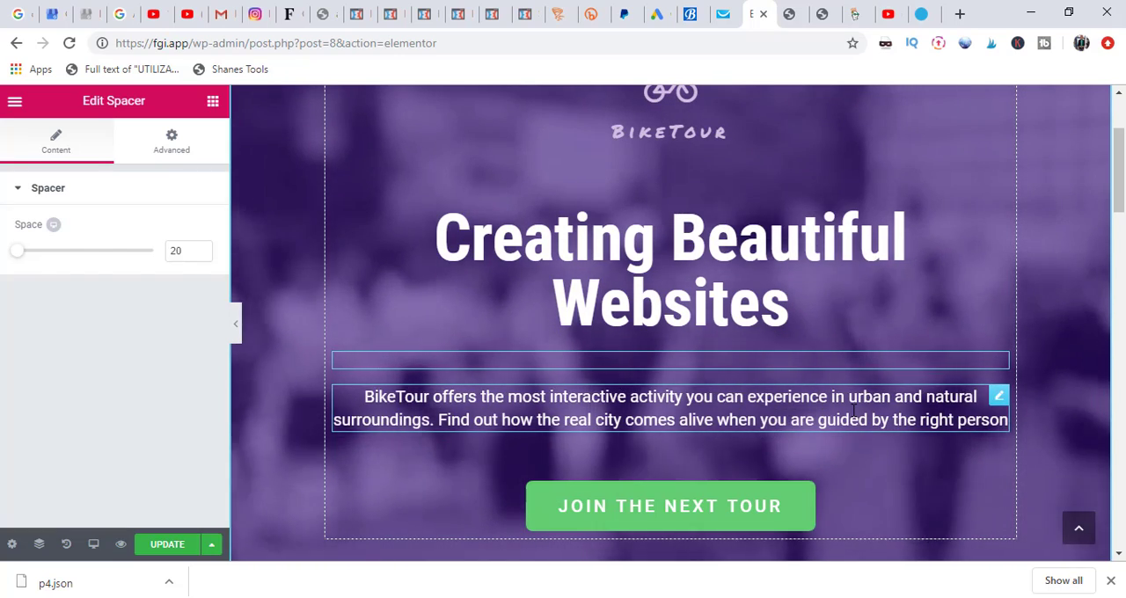
click(853, 410)
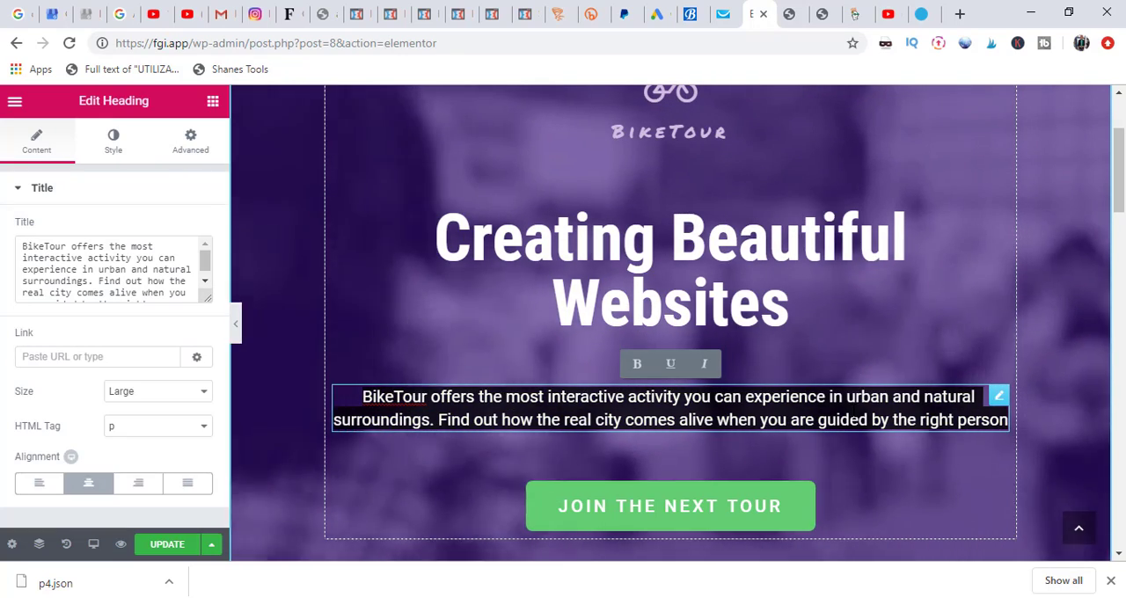
text(We)
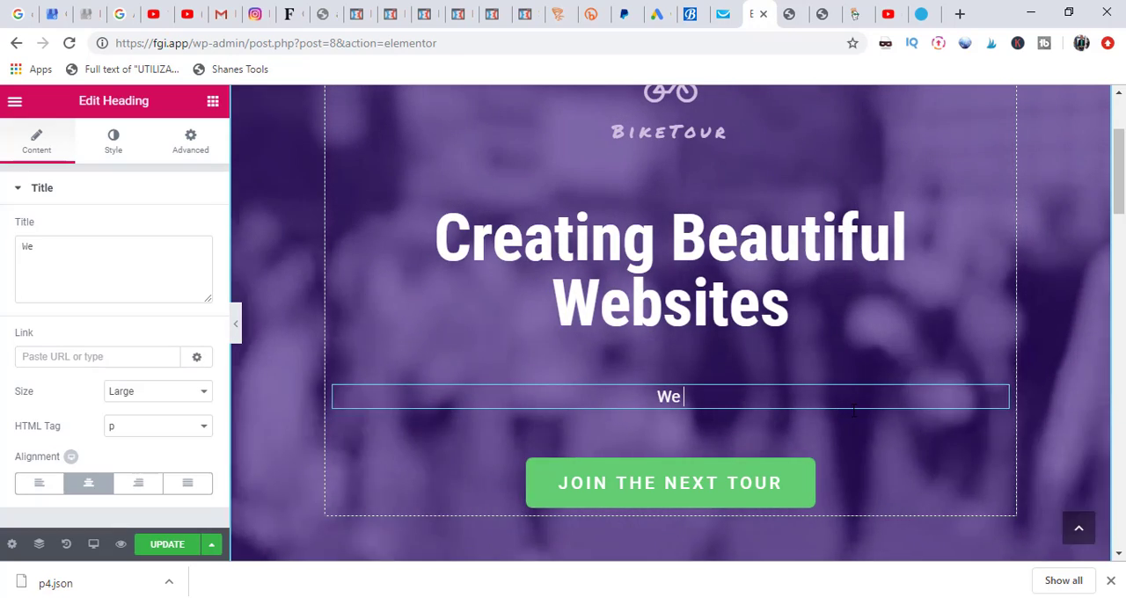
text( Build the)
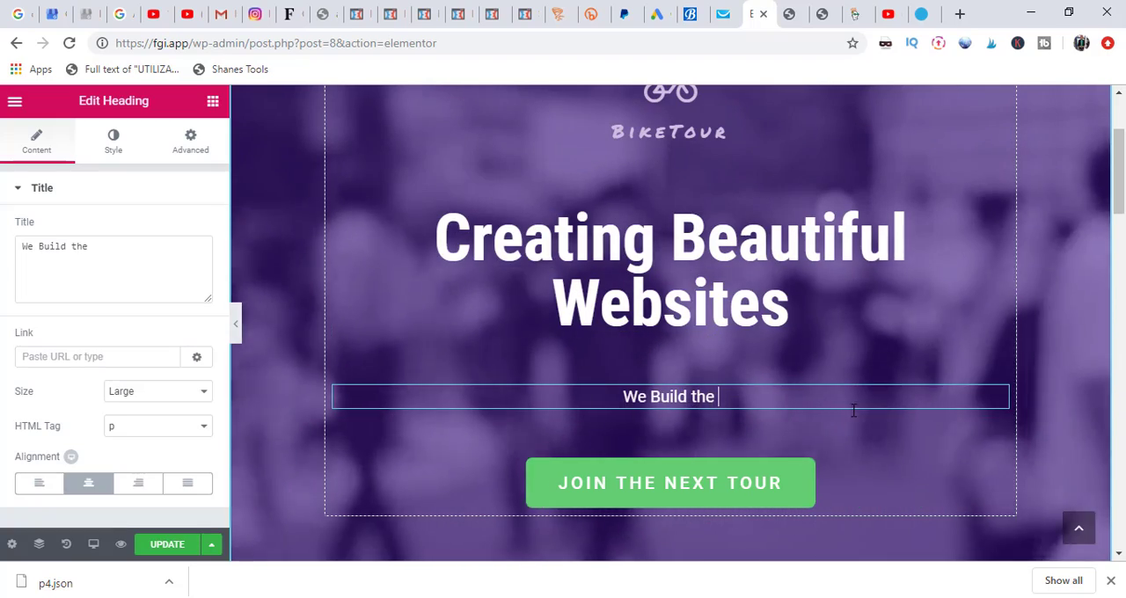
text( Best Websites)
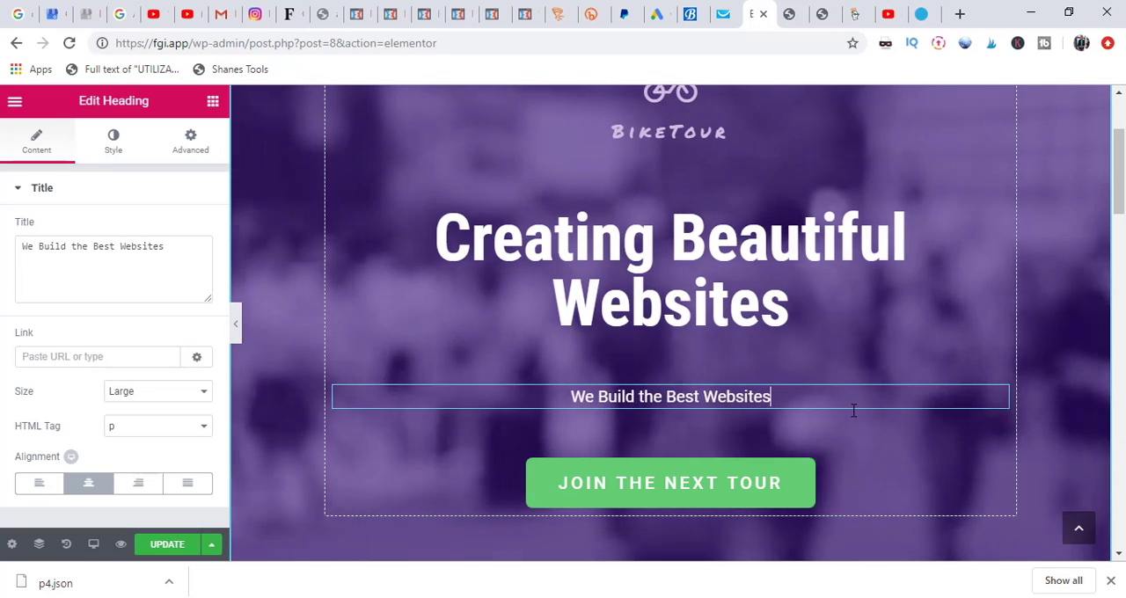
text( in the )
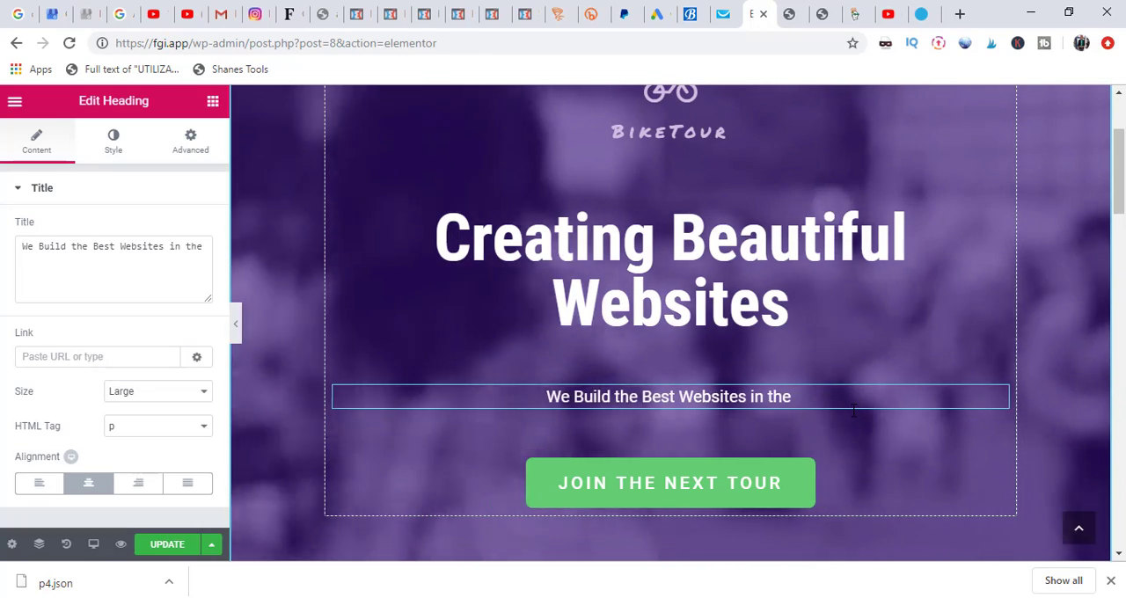
text(World)
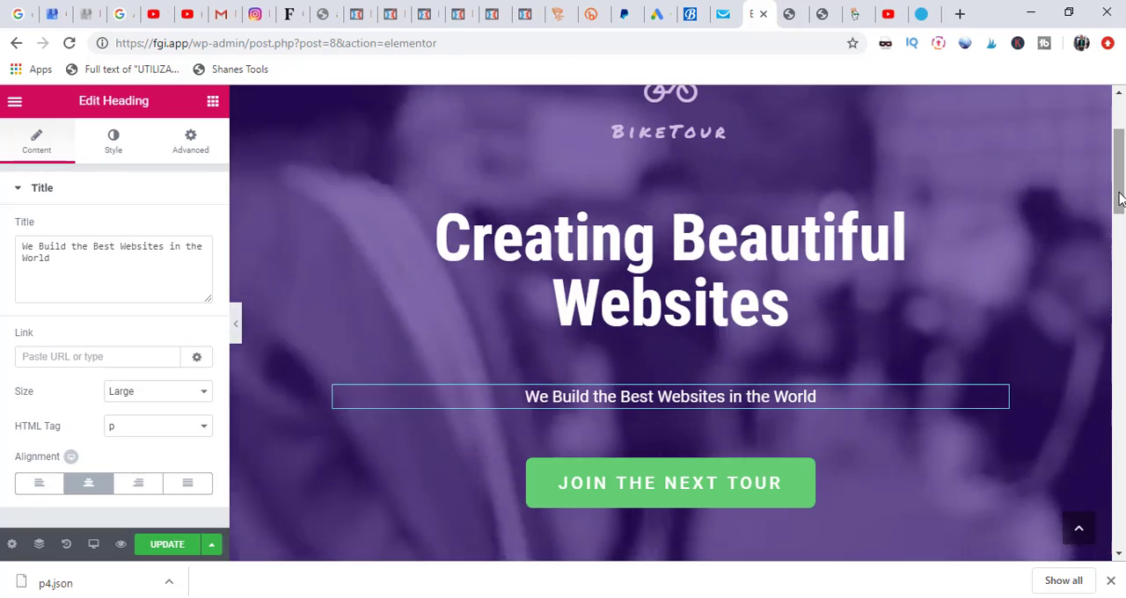
Step: Open the background style settings of the hero section
drag(1119, 199, 1122, 144)
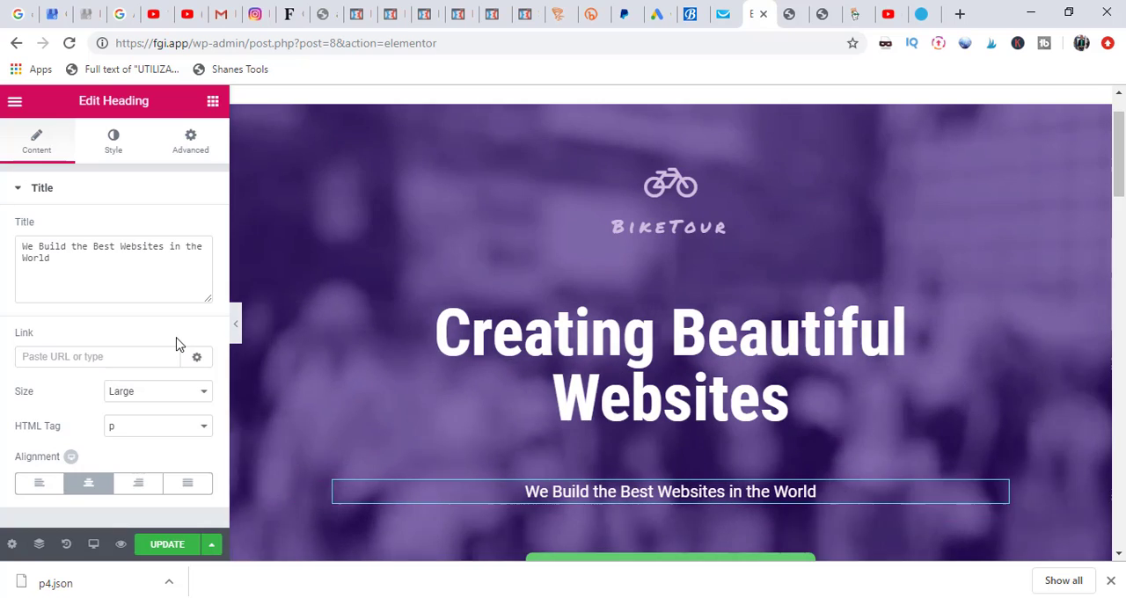
click(402, 158)
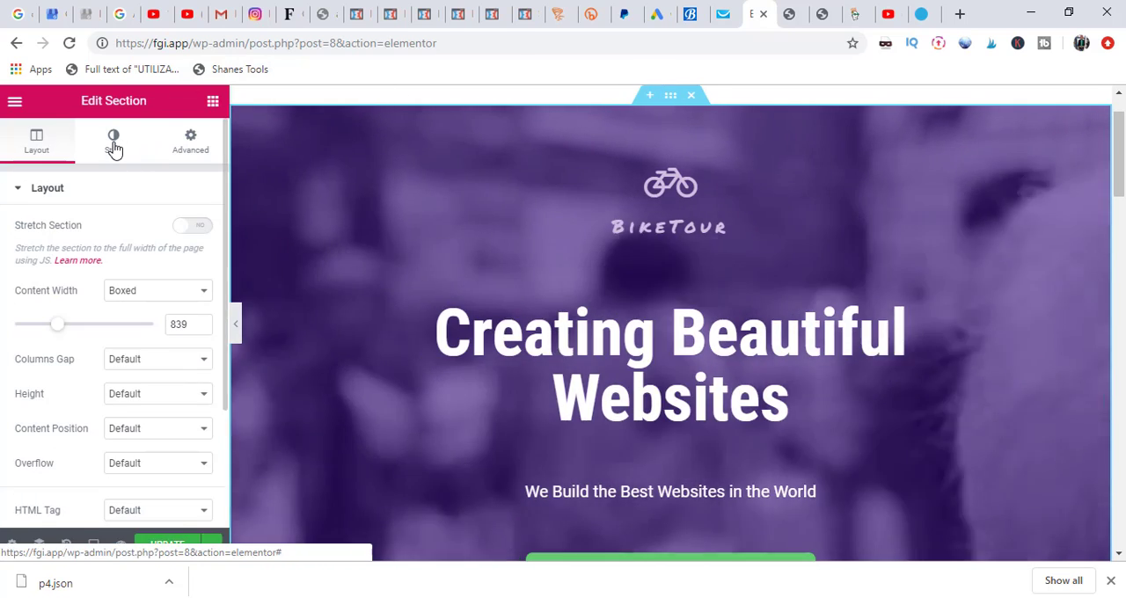
click(114, 145)
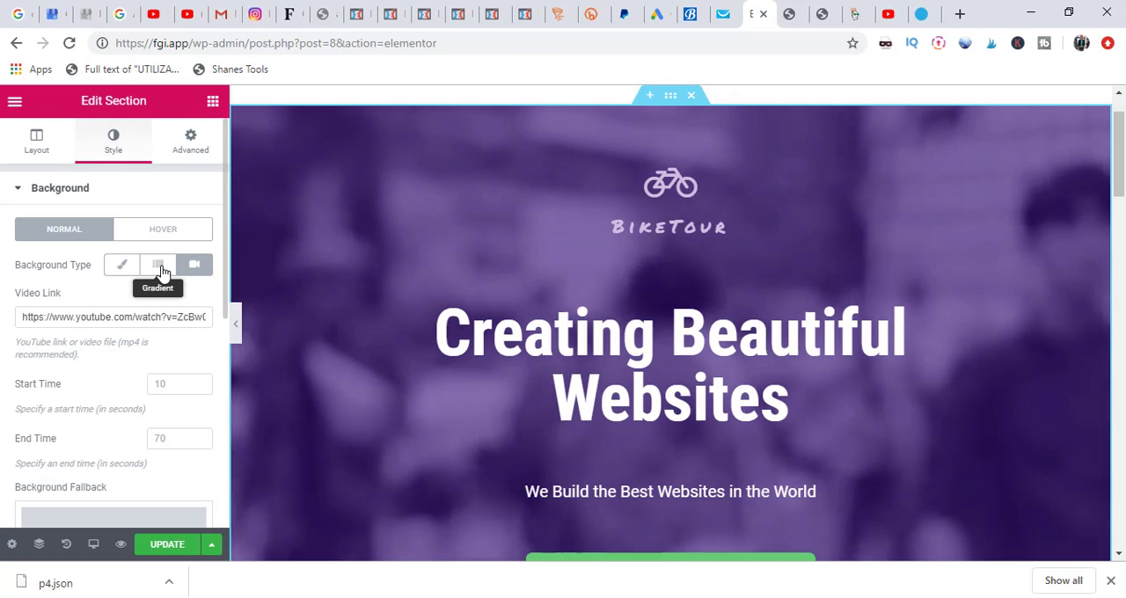
Step: Try the Gradient and Classic background types on the hero section, then return to the Video type
click(160, 270)
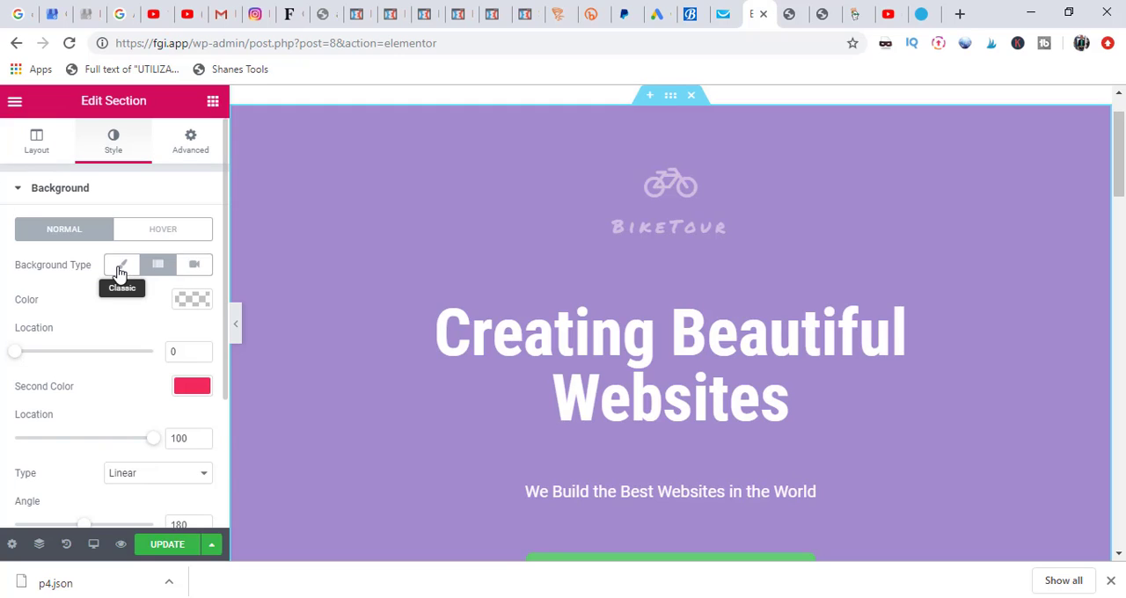
click(121, 271)
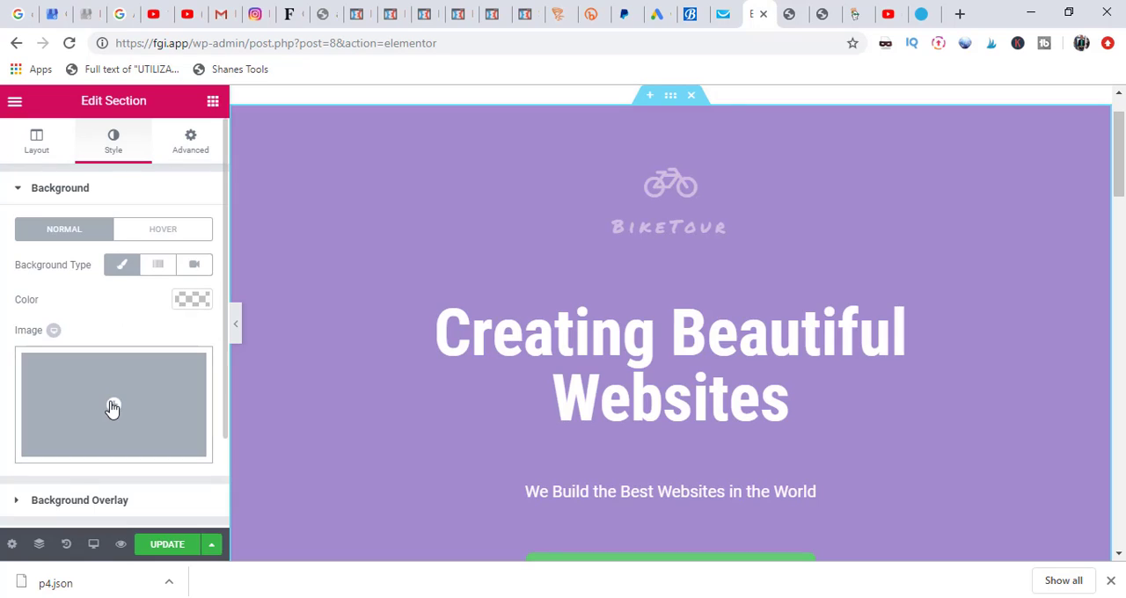
click(196, 264)
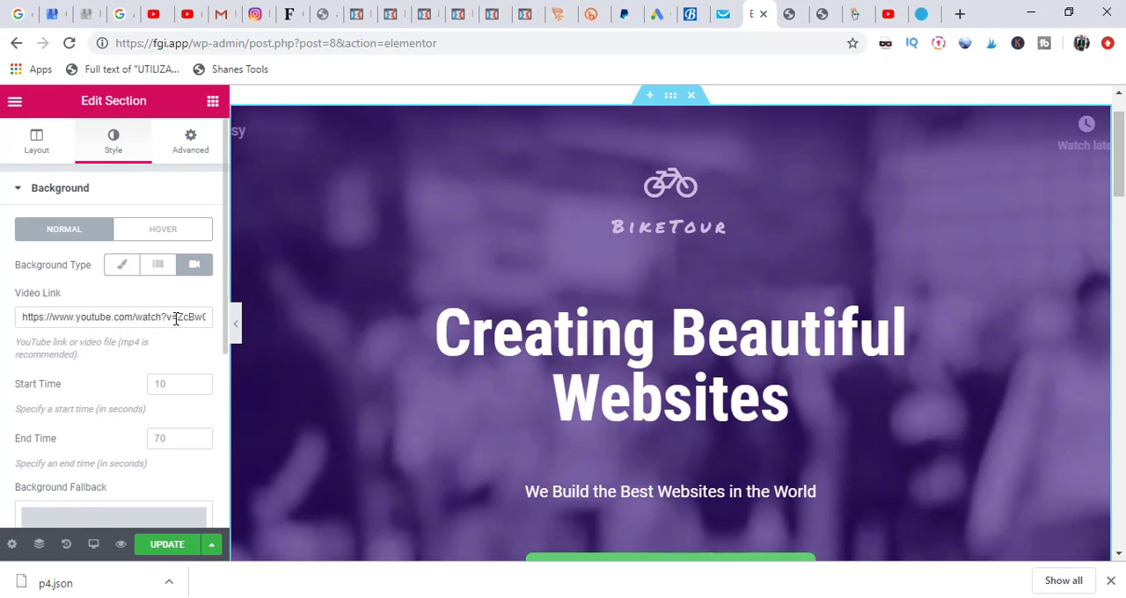
Step: Switch to YouTube, search for "go pro hero 6", open "GoPro HERO6: This Is the Moment in 4K" and copy its address
click(891, 16)
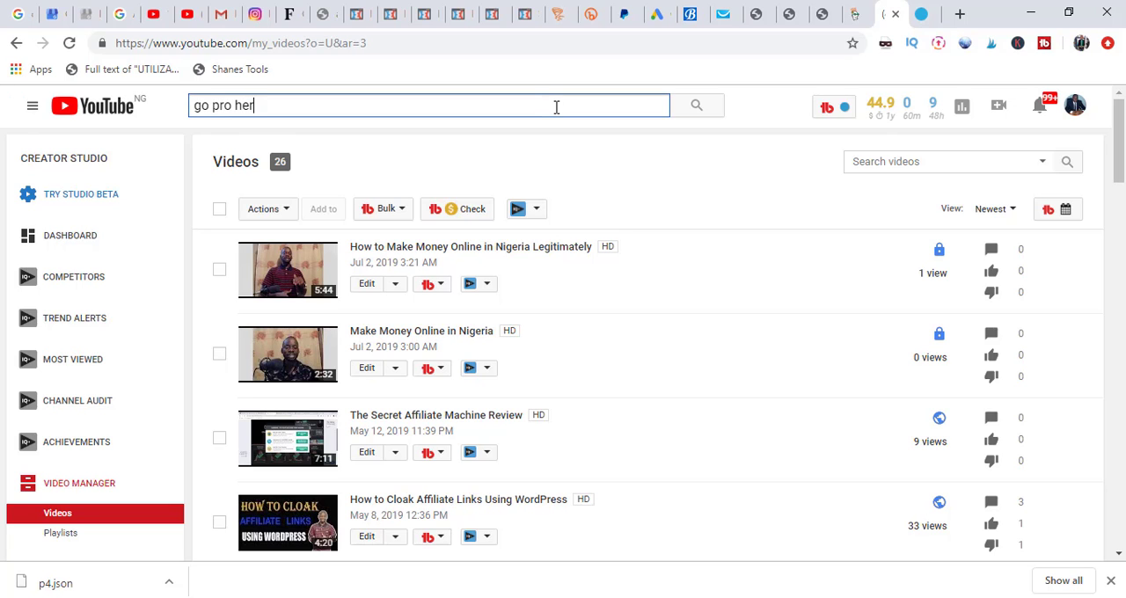
text(6)
key(Return)
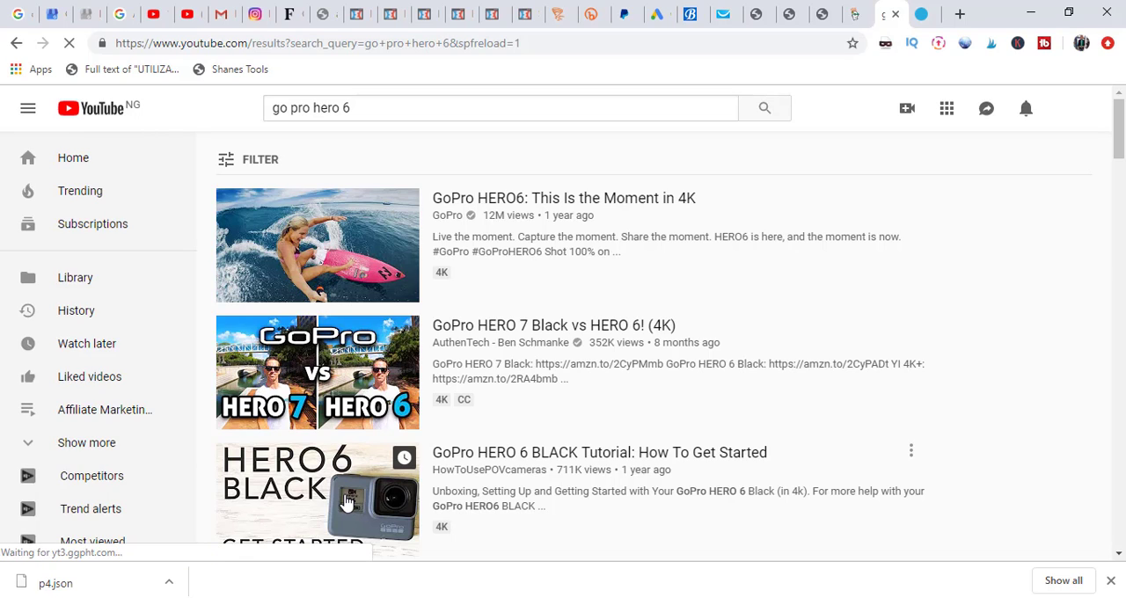
click(318, 250)
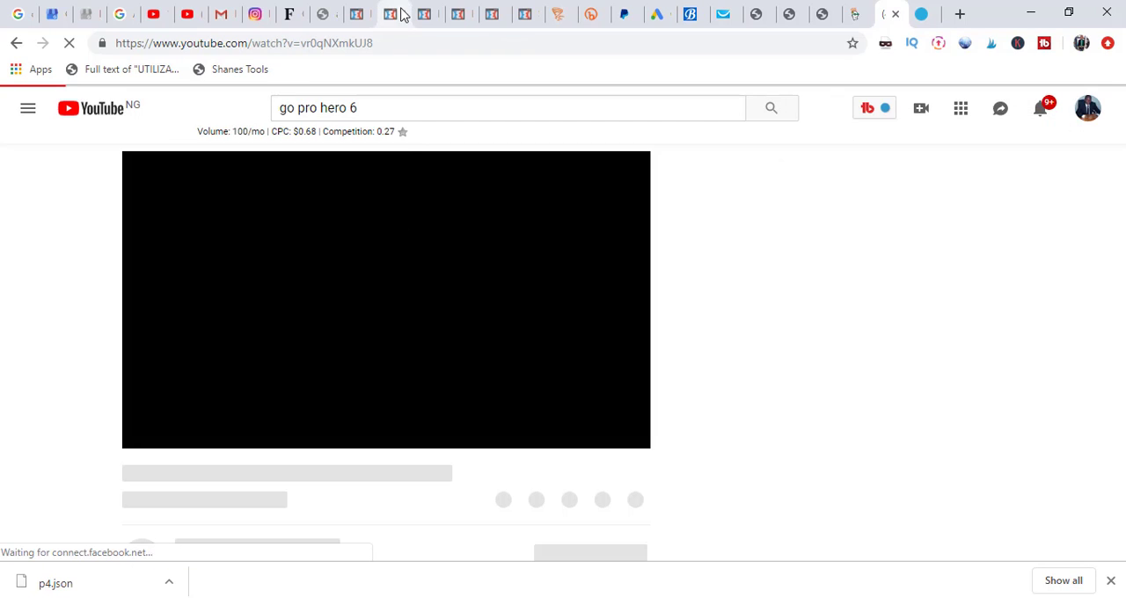
click(394, 41)
key(ctrl+c)
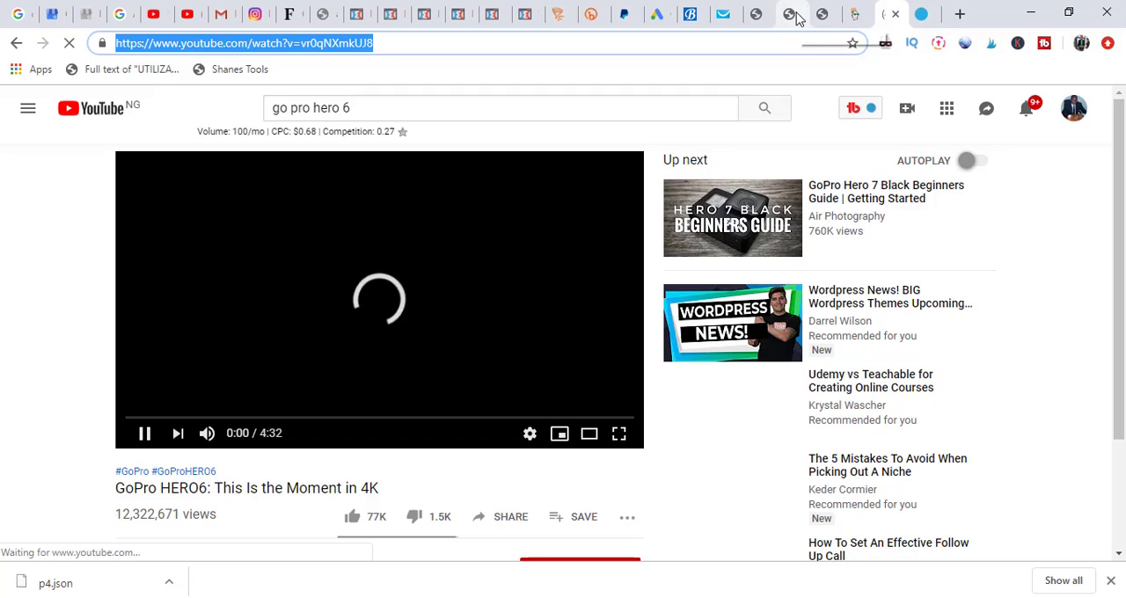
Step: Back in the Elementor editor, replace the hero section's background video link with the copied YouTube address
click(762, 19)
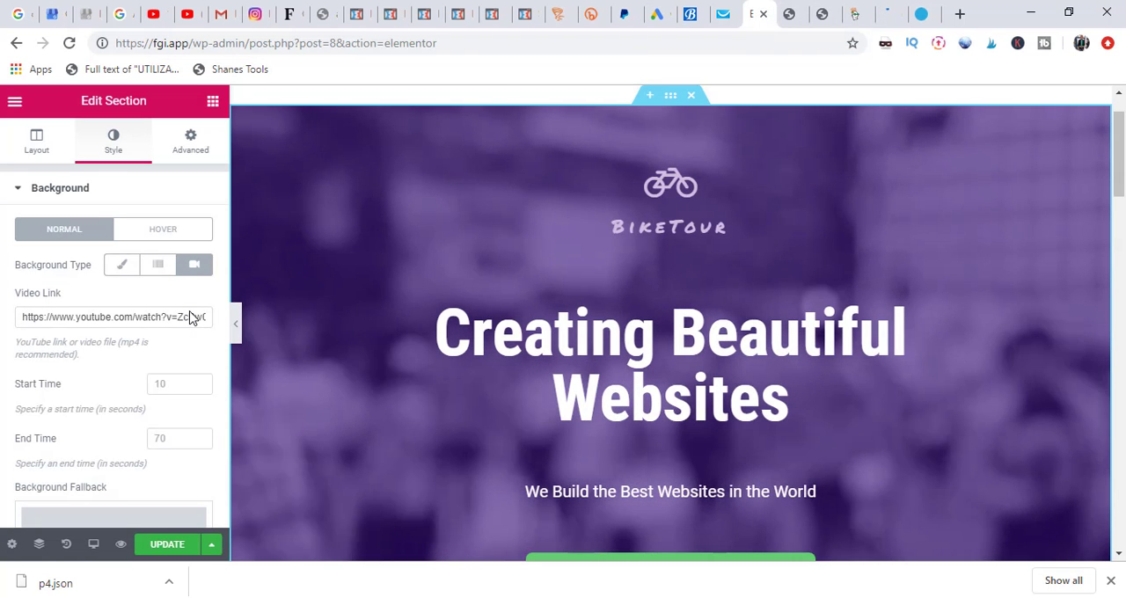
click(190, 314)
key(ctrl+a)
key(ctrl+v)
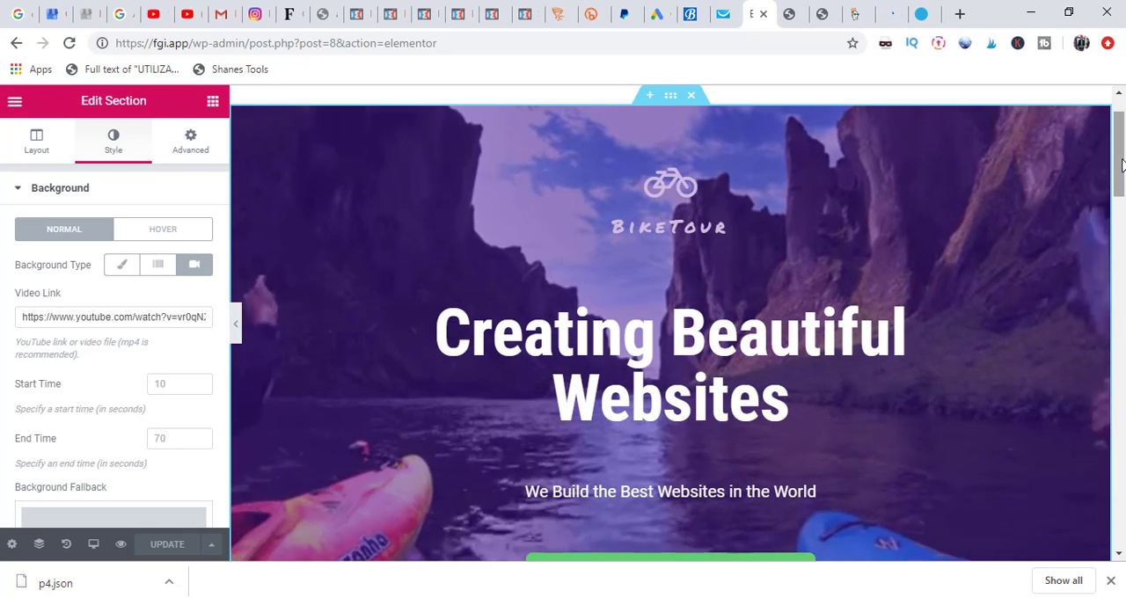
Step: Check the hero section's video background on the desktop page and in the Mobile preview, and return to the Desktop view
drag(1122, 165, 1122, 190)
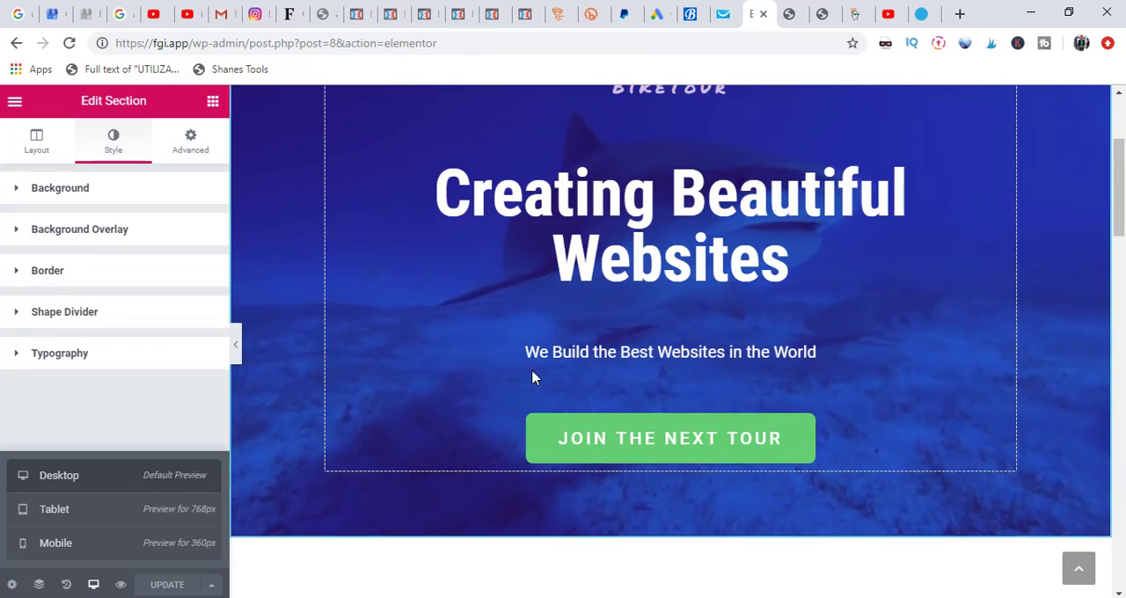
drag(1119, 176, 1124, 143)
drag(1121, 181, 1124, 151)
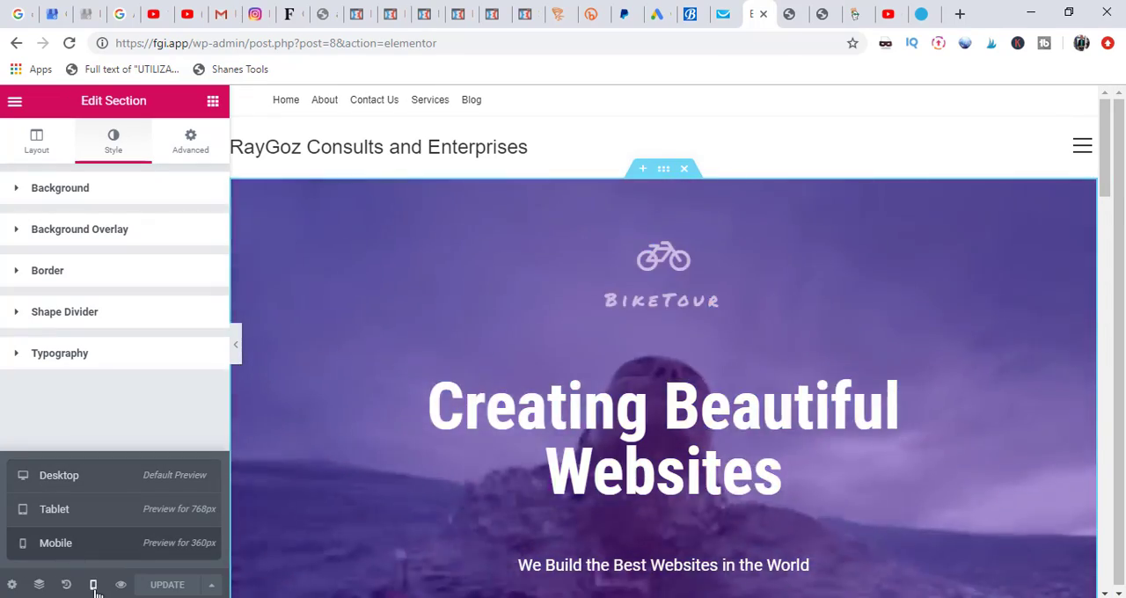
click(94, 586)
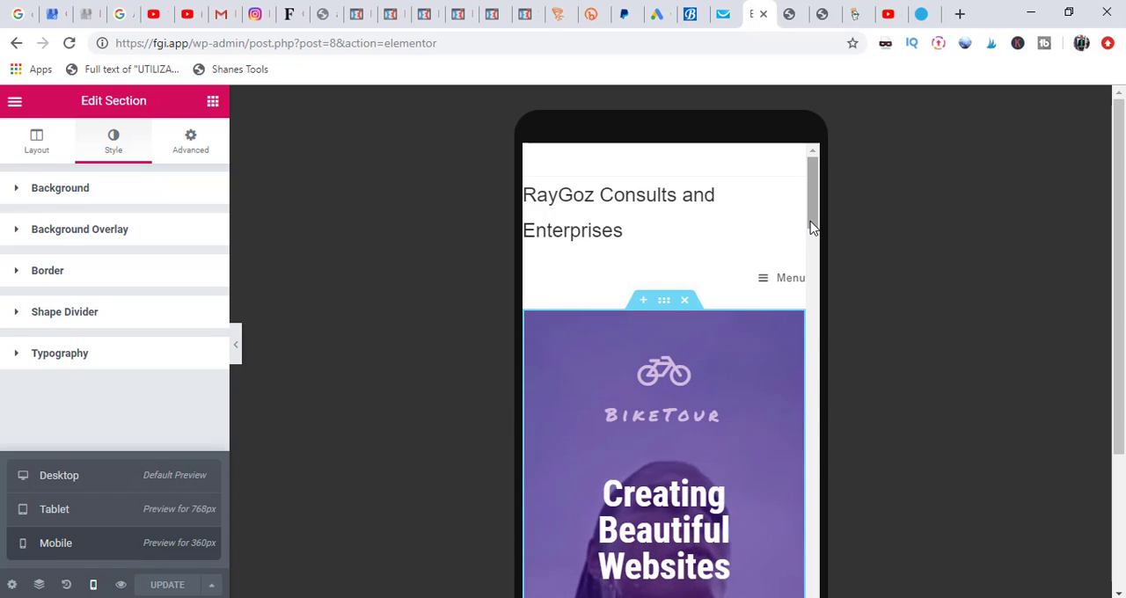
drag(813, 227, 820, 199)
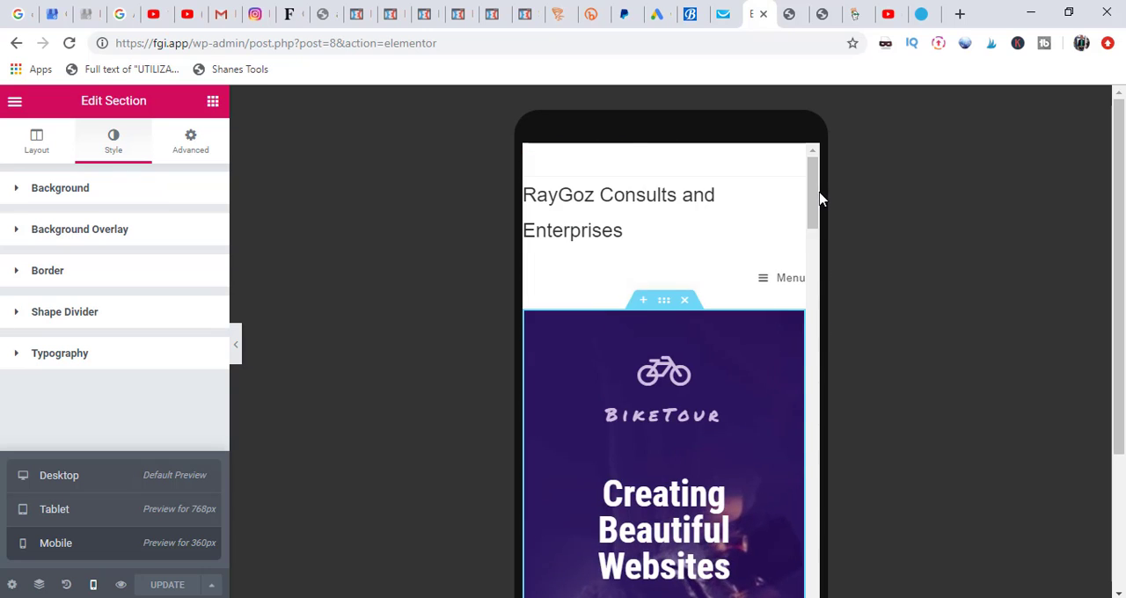
click(96, 476)
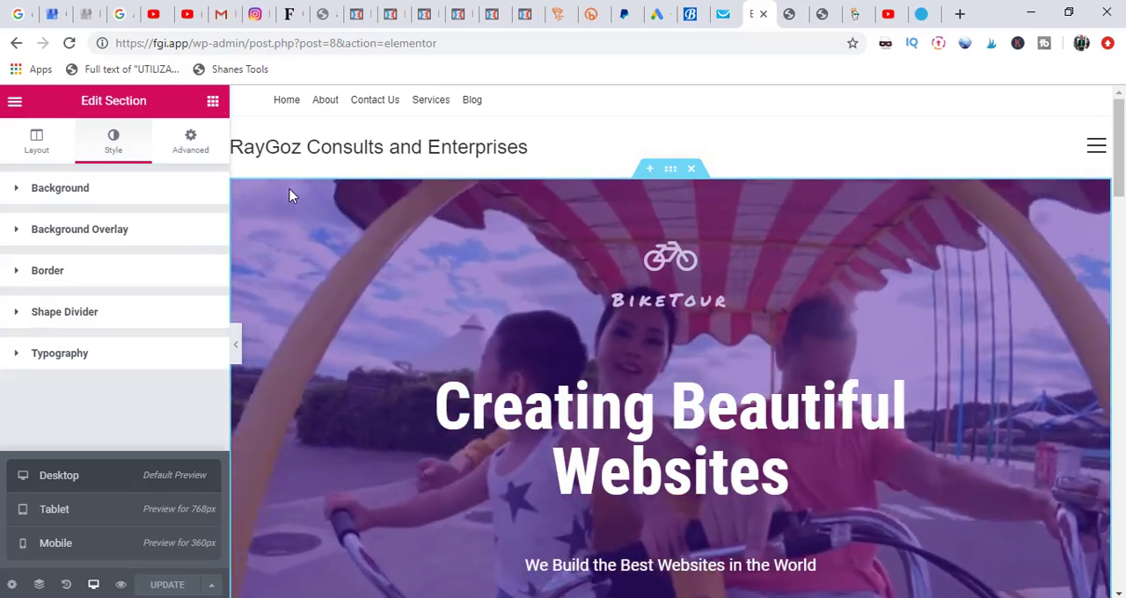
Step: Reopen the hero section's background settings and review the video link, start and end times, and fallback image options
click(60, 188)
scroll(220, 348, down, 1)
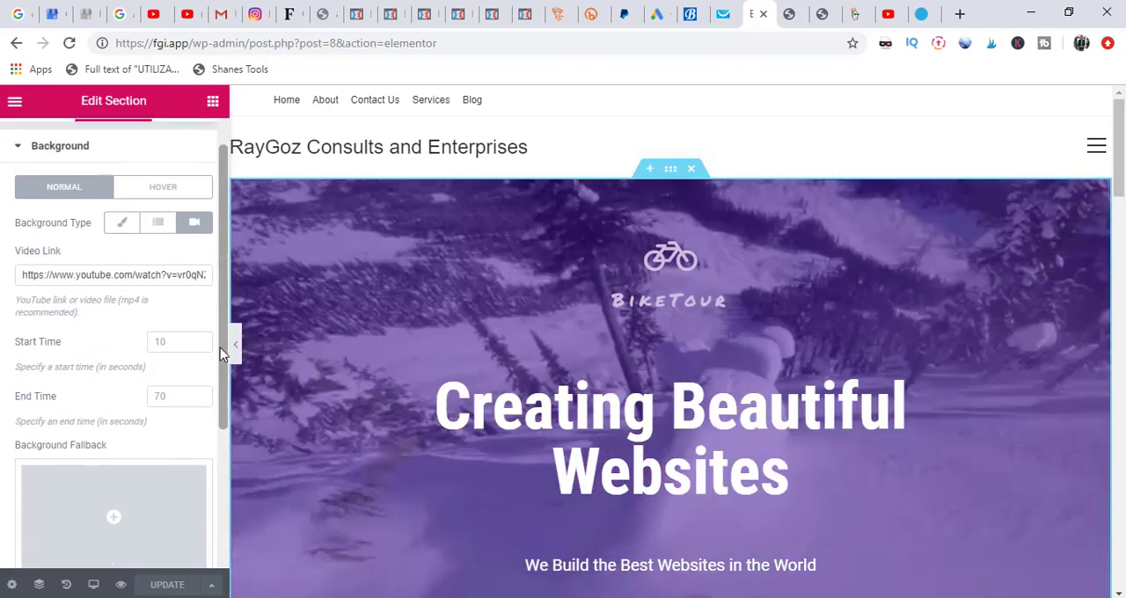
scroll(220, 358, down, 1)
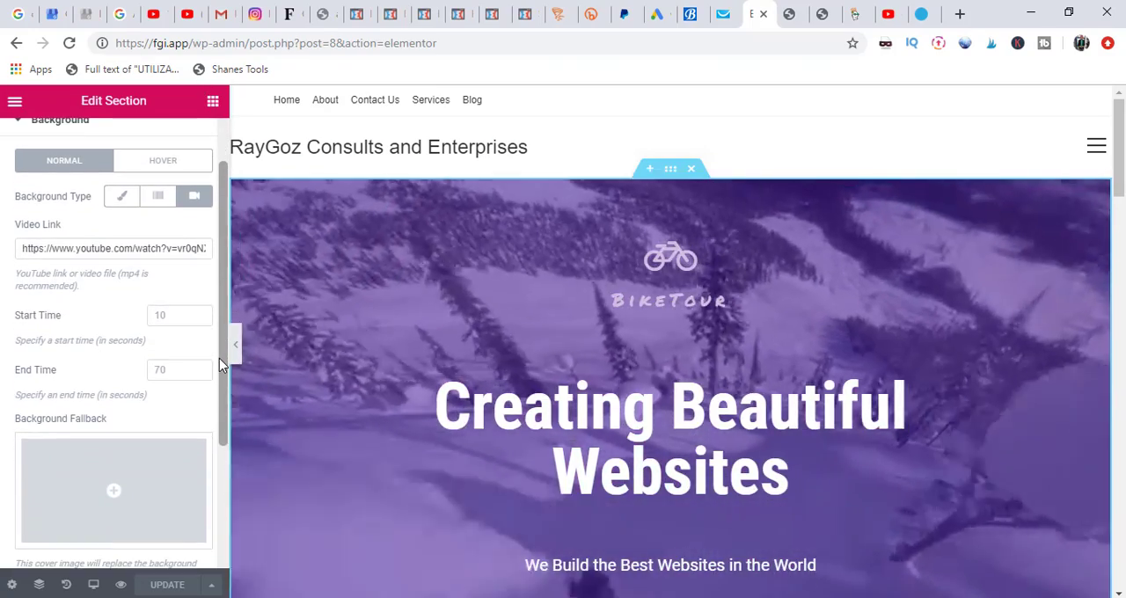
scroll(218, 374, down, 2)
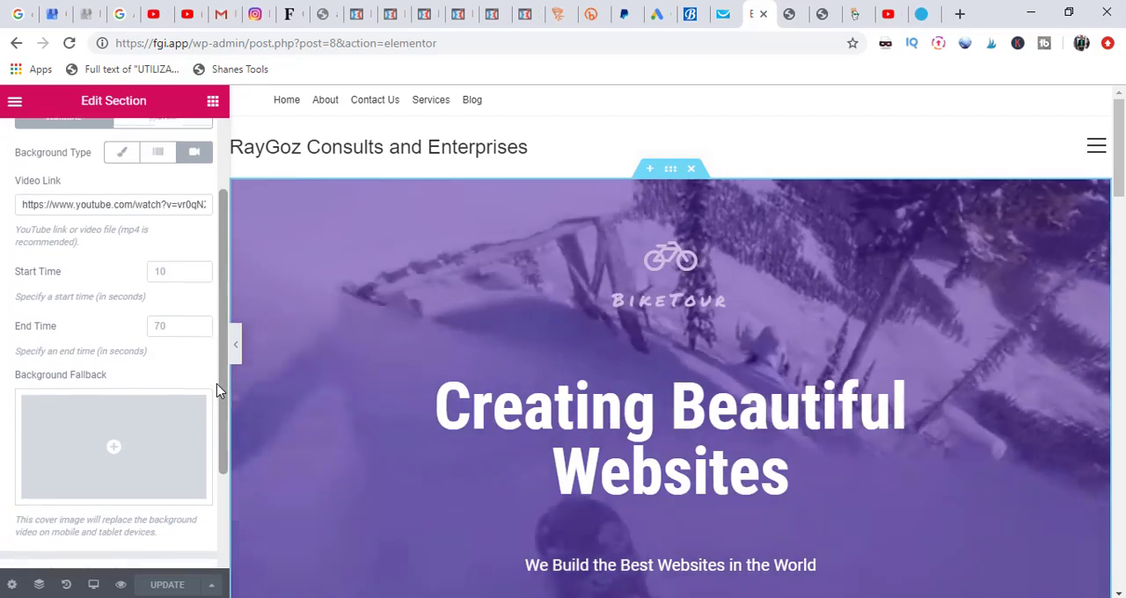
scroll(219, 392, down, 3)
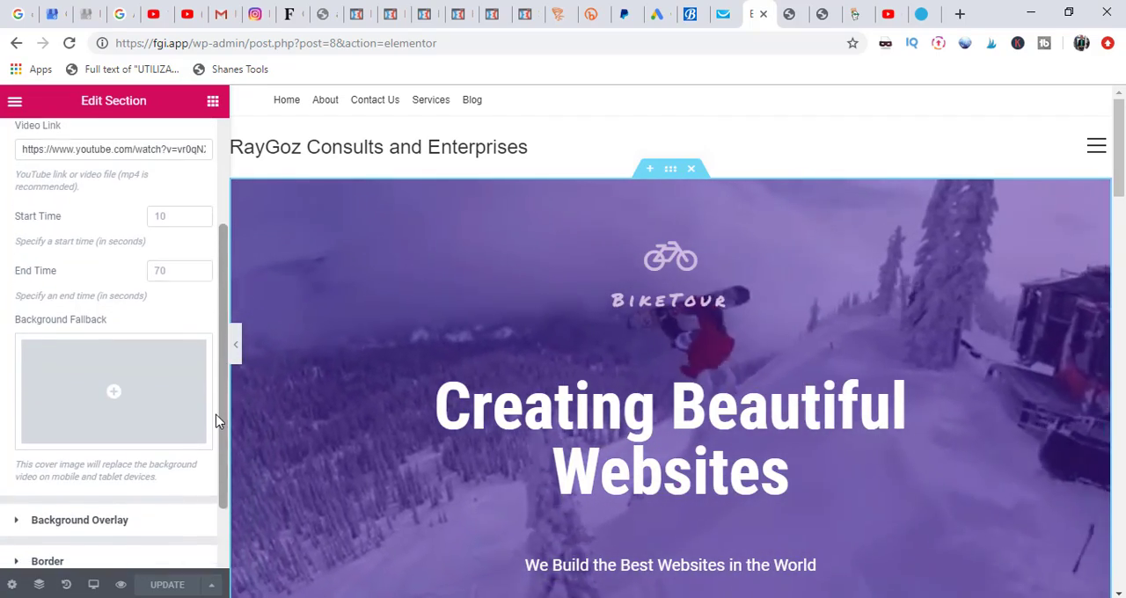
drag(219, 428, 200, 333)
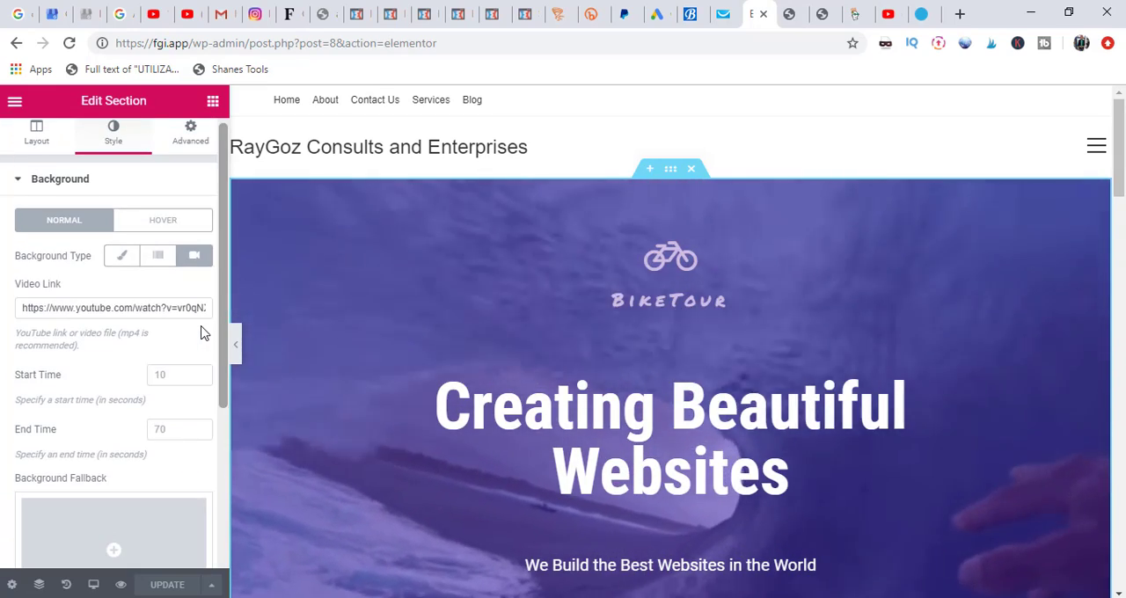
scroll(201, 357, down, 2)
scroll(201, 369, down, 2)
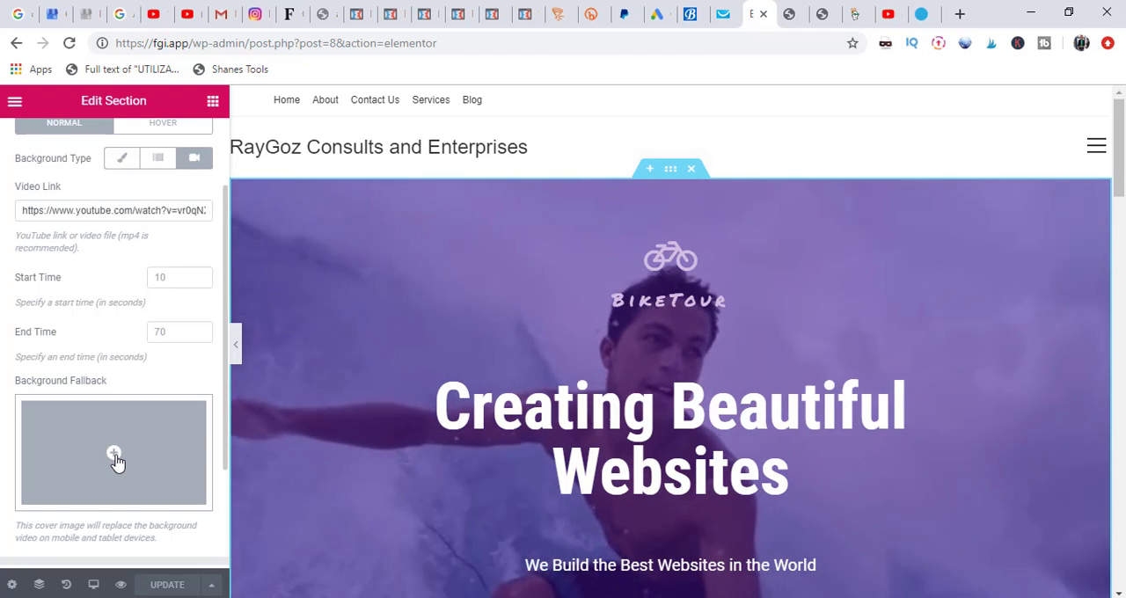
Step: Insert study-footer.jpg from the media library as the hero section's background fallback image
click(115, 457)
click(570, 373)
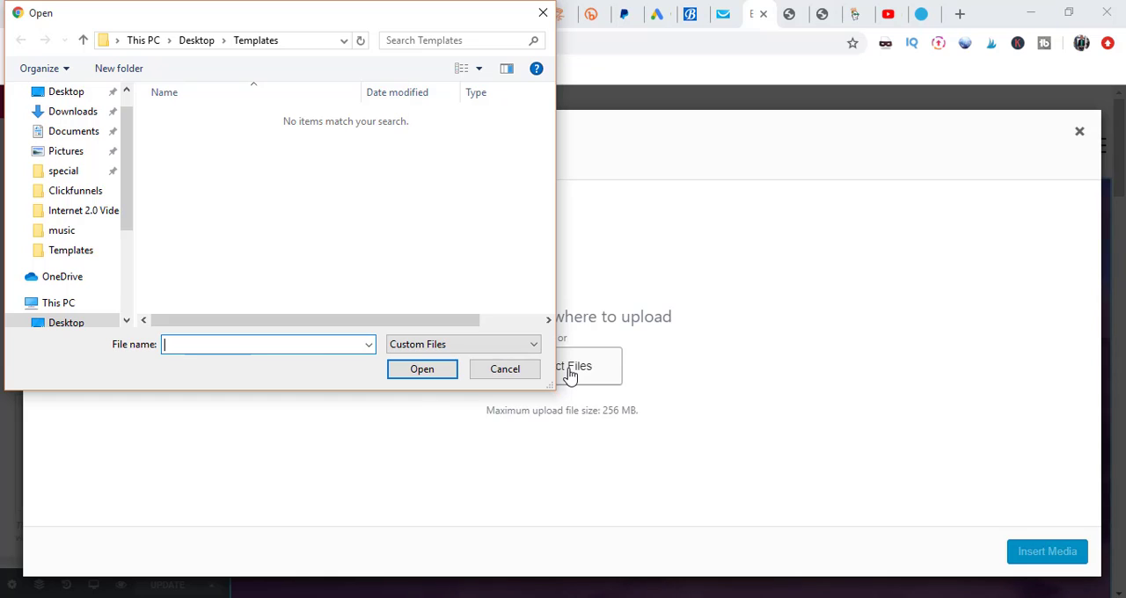
click(543, 15)
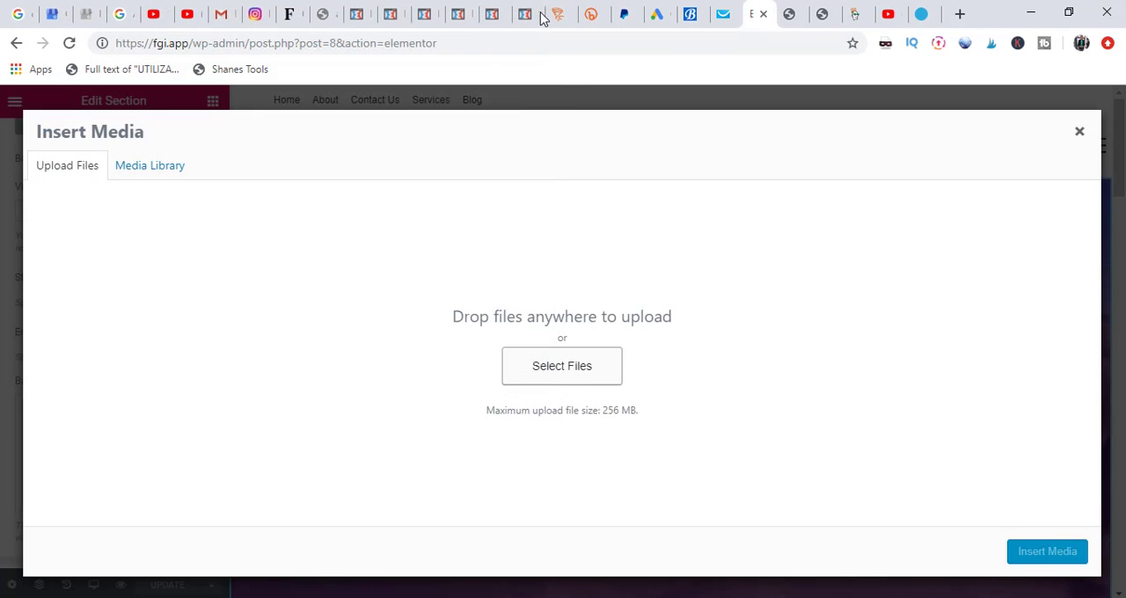
click(150, 176)
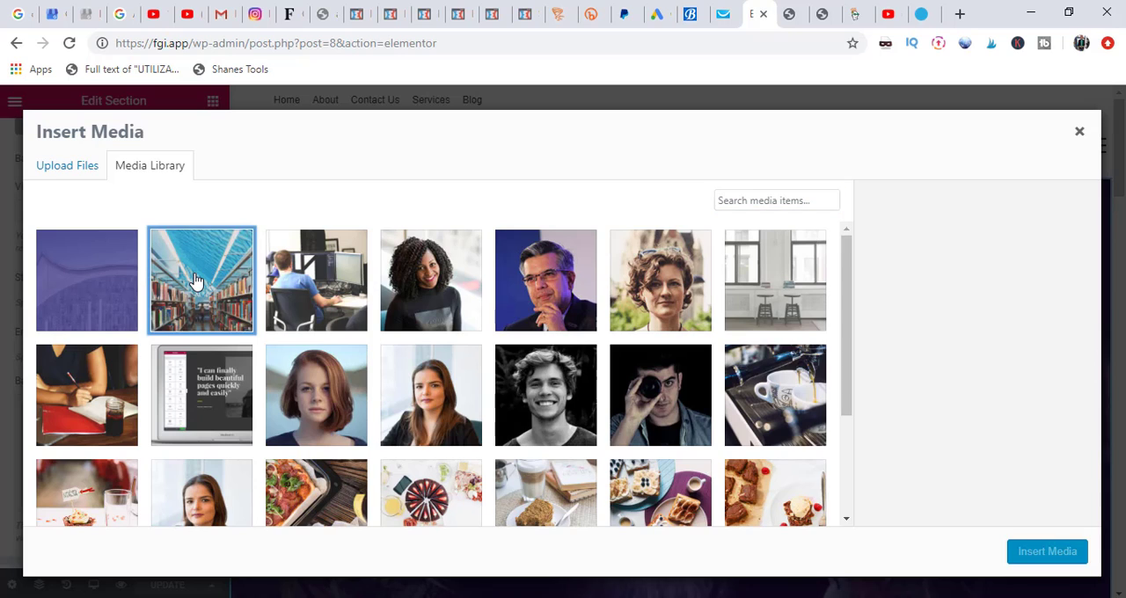
click(195, 280)
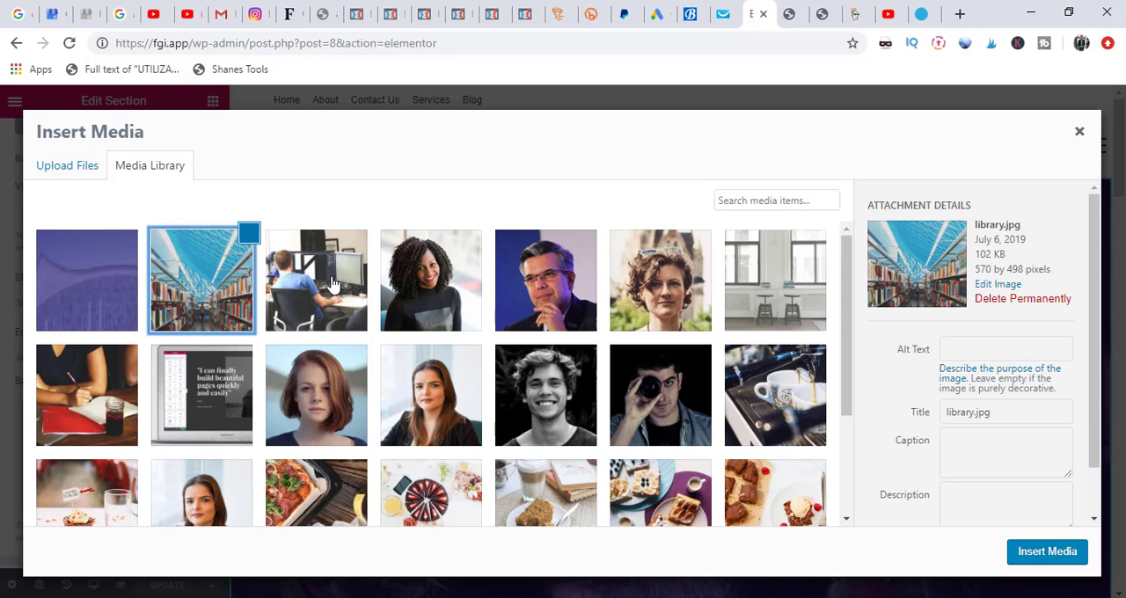
click(102, 287)
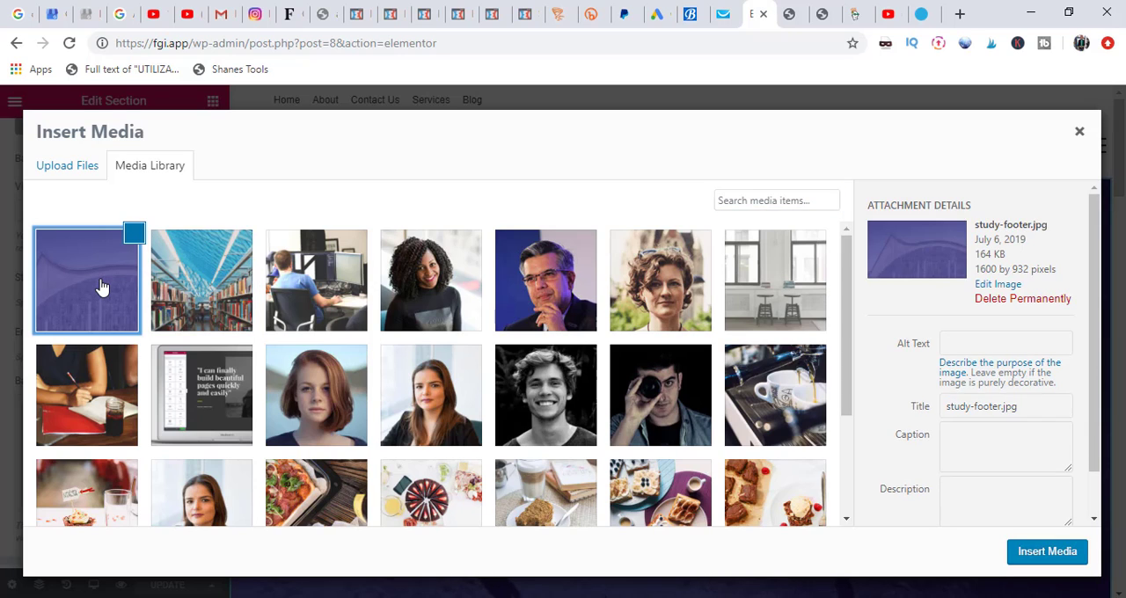
click(1065, 555)
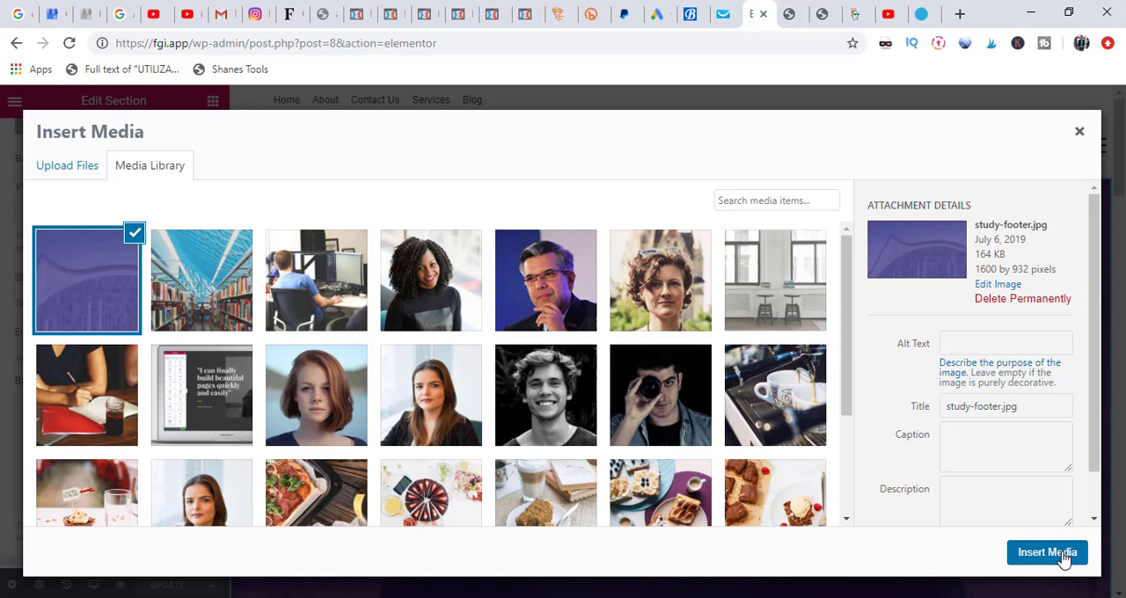
click(1047, 553)
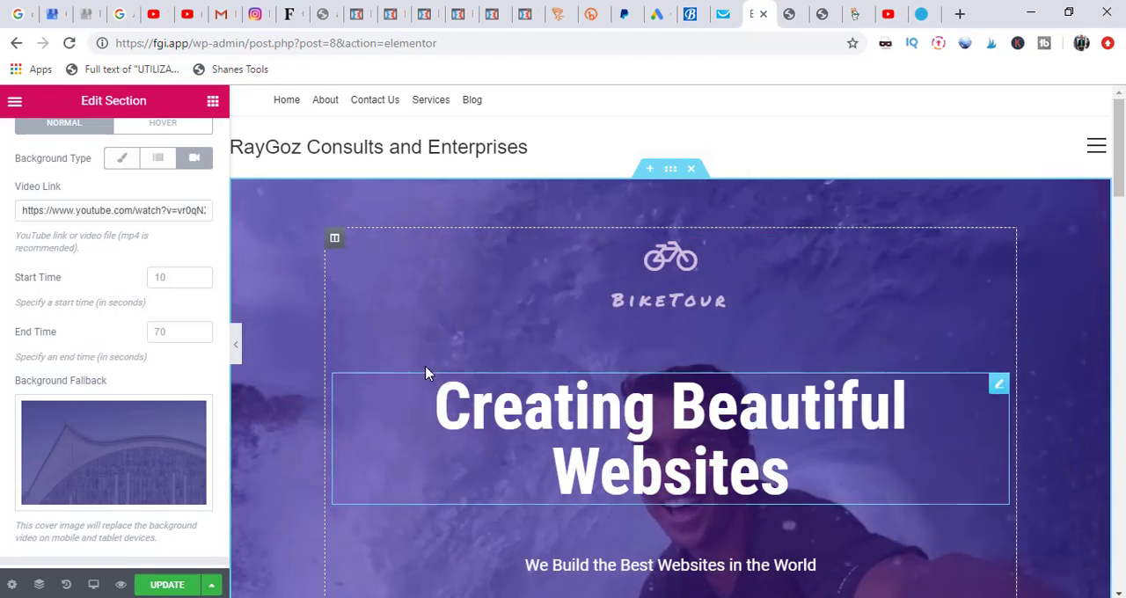
Step: Update the page to save the changes and look through it down to the "Try it Yourself" section
mouse_move(76, 492)
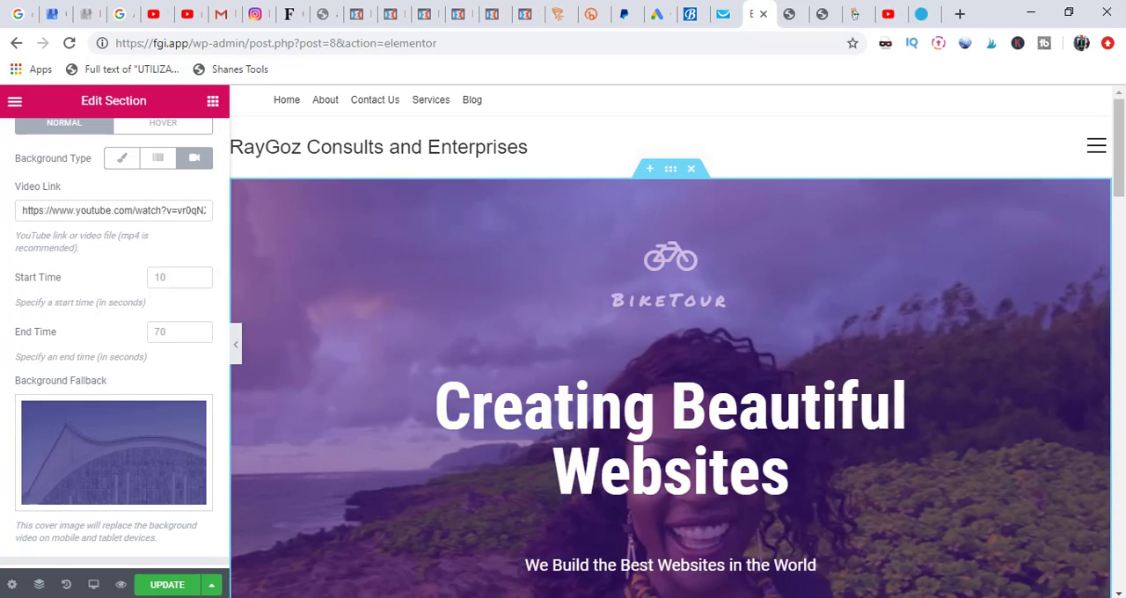
click(171, 592)
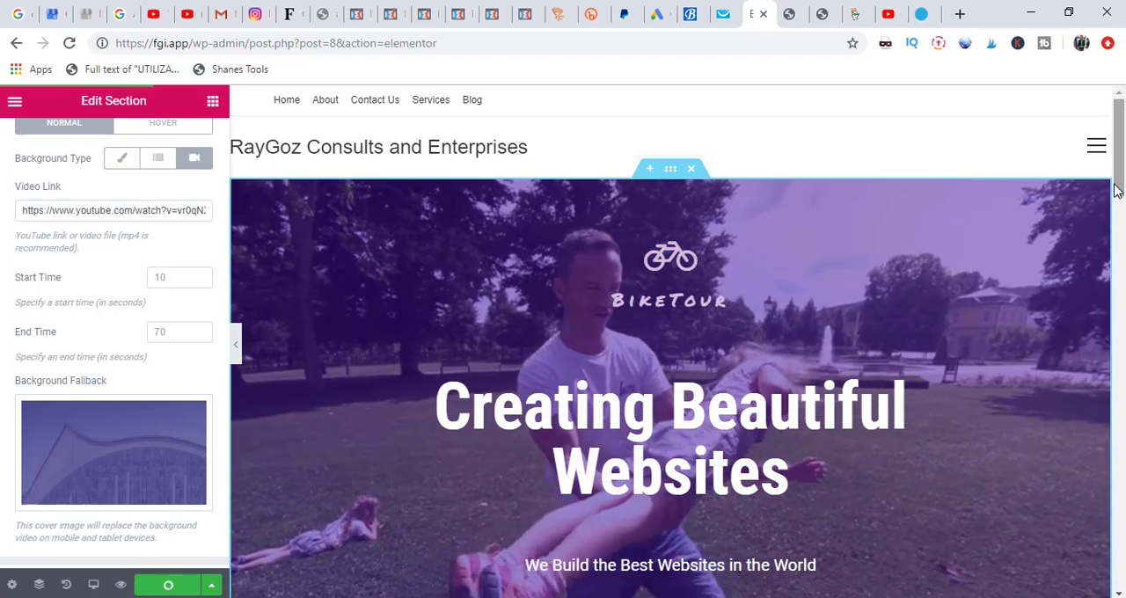
scroll(1120, 207, down, 3)
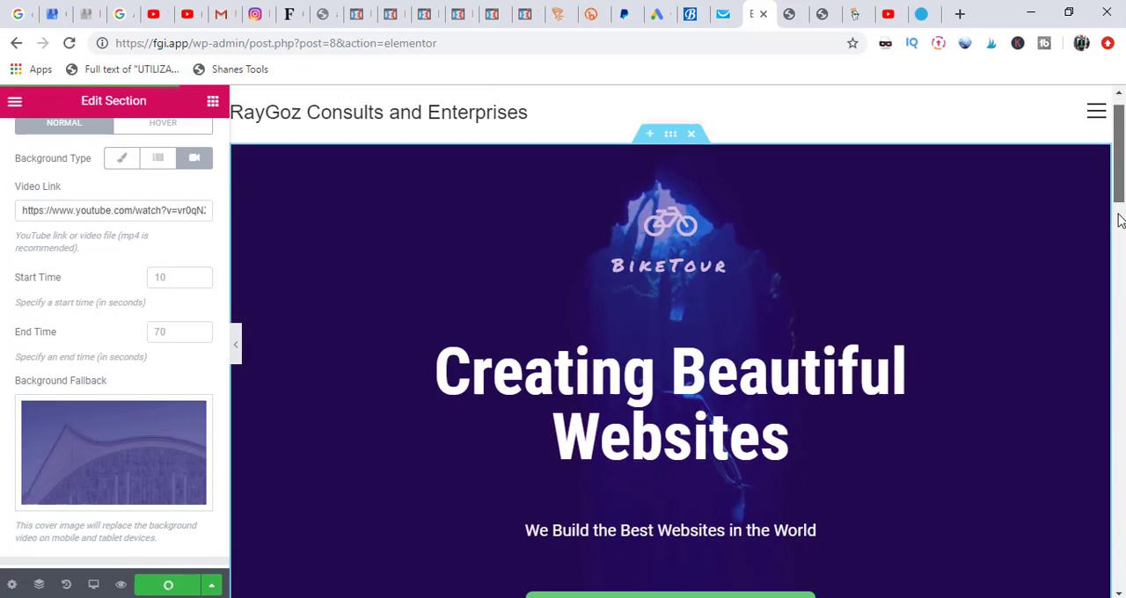
scroll(1119, 211, up, 3)
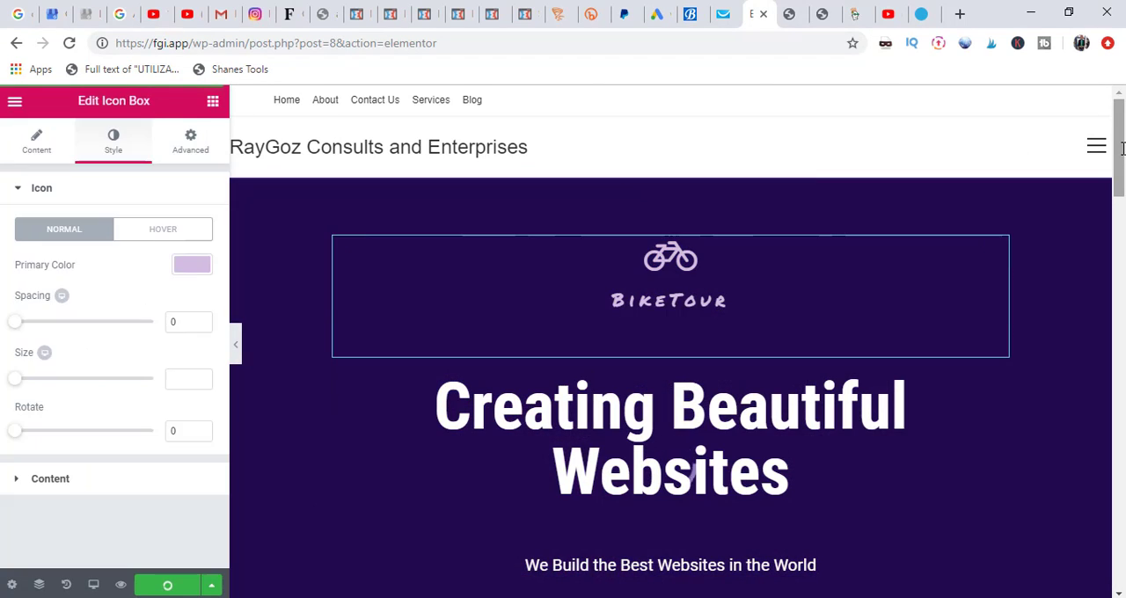
drag(1121, 154, 1113, 293)
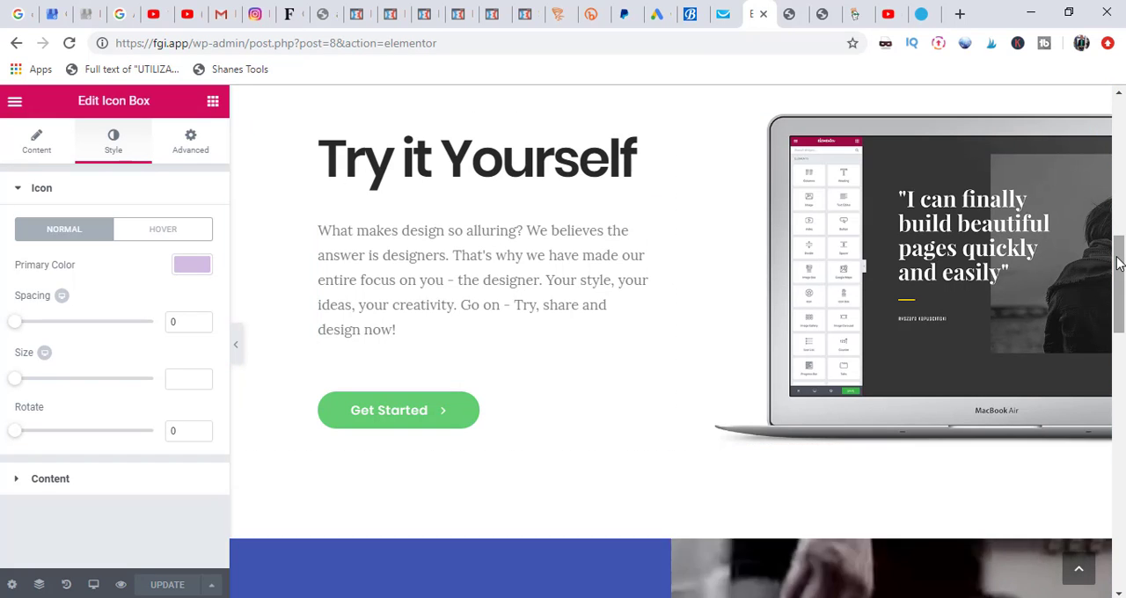
Step: Look through the Home page down to the testimonials, check it in the Mobile preview, and return to the Desktop view
drag(1119, 264, 1106, 471)
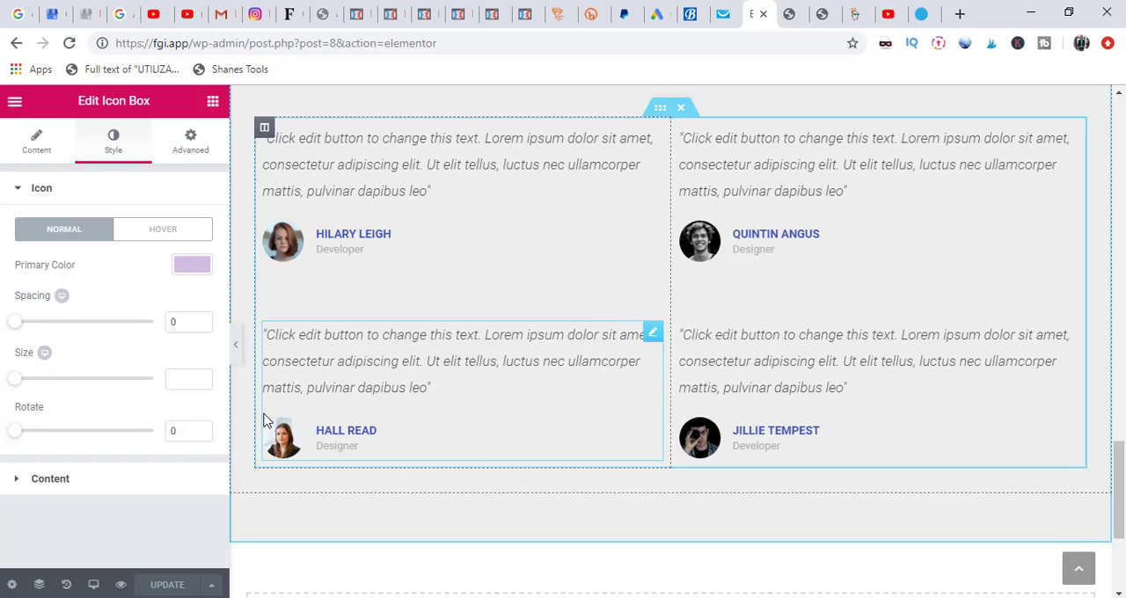
click(92, 592)
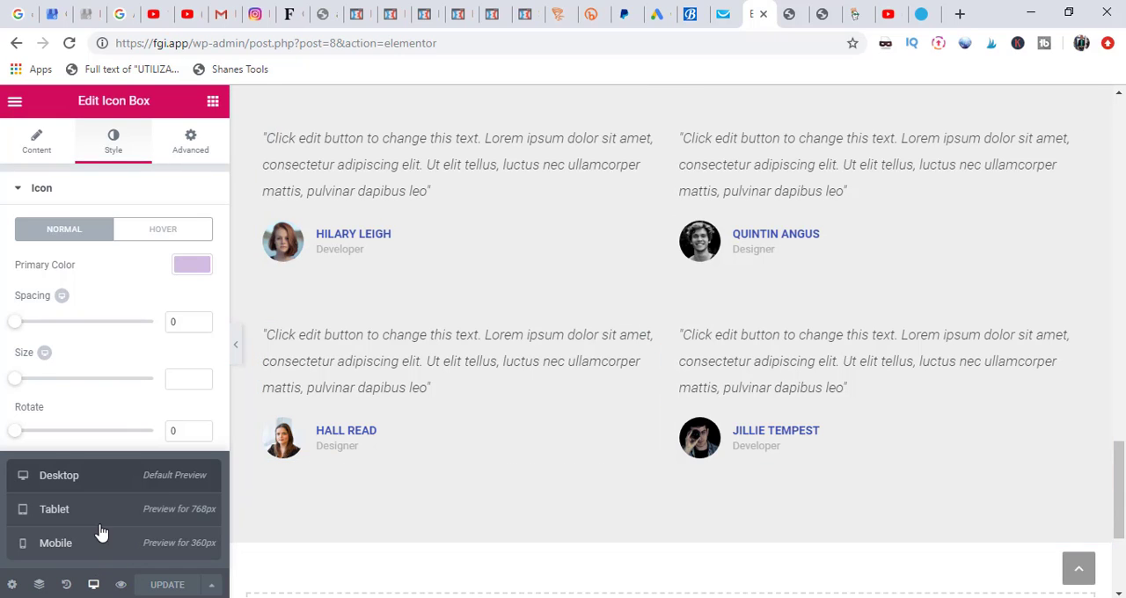
click(94, 554)
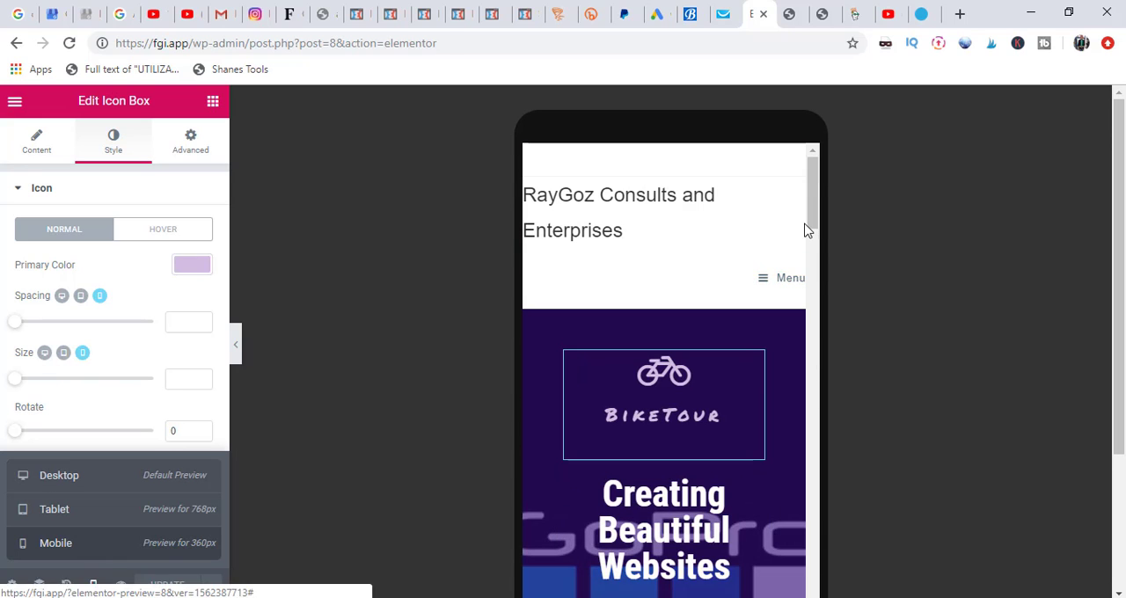
scroll(808, 310, down, 10)
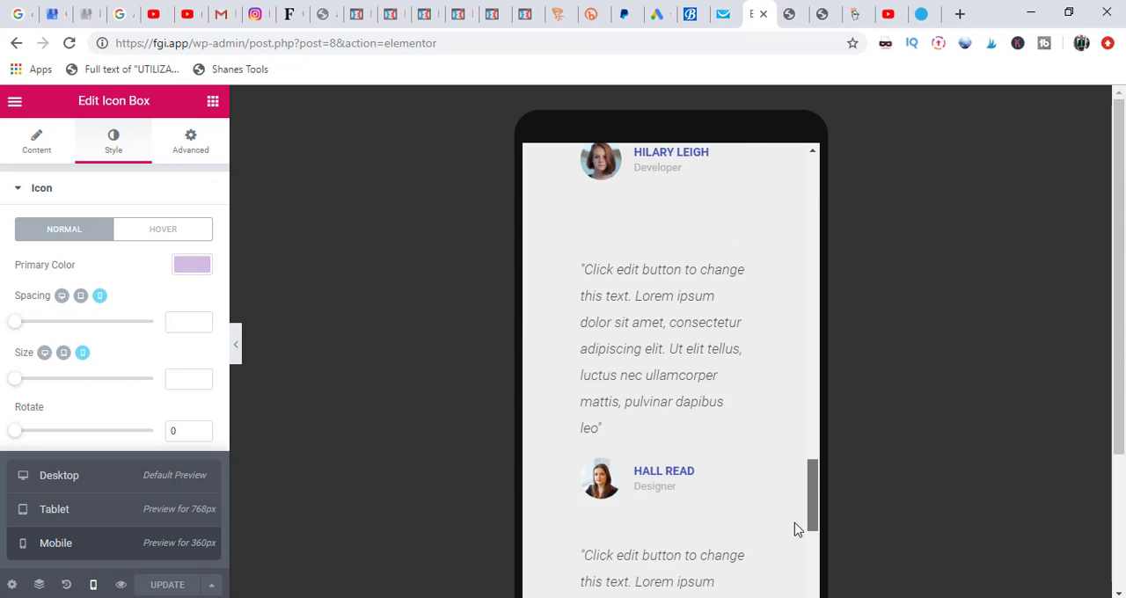
click(59, 475)
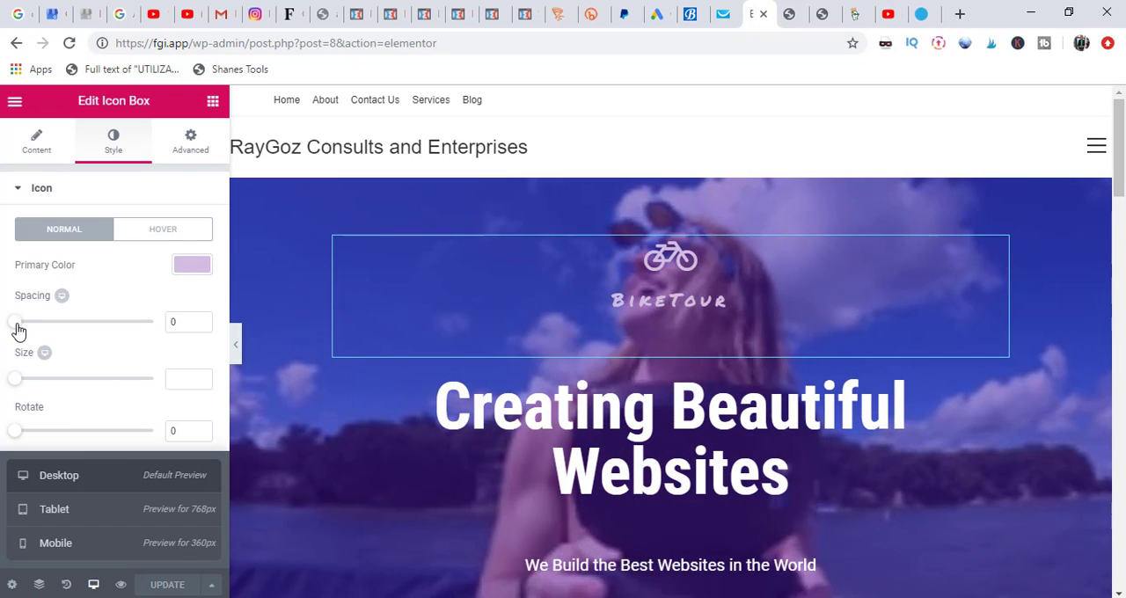
Step: Set the BikeTour icon box's icon spacing to 7 and open the icon's hover style settings
drag(21, 324, 26, 326)
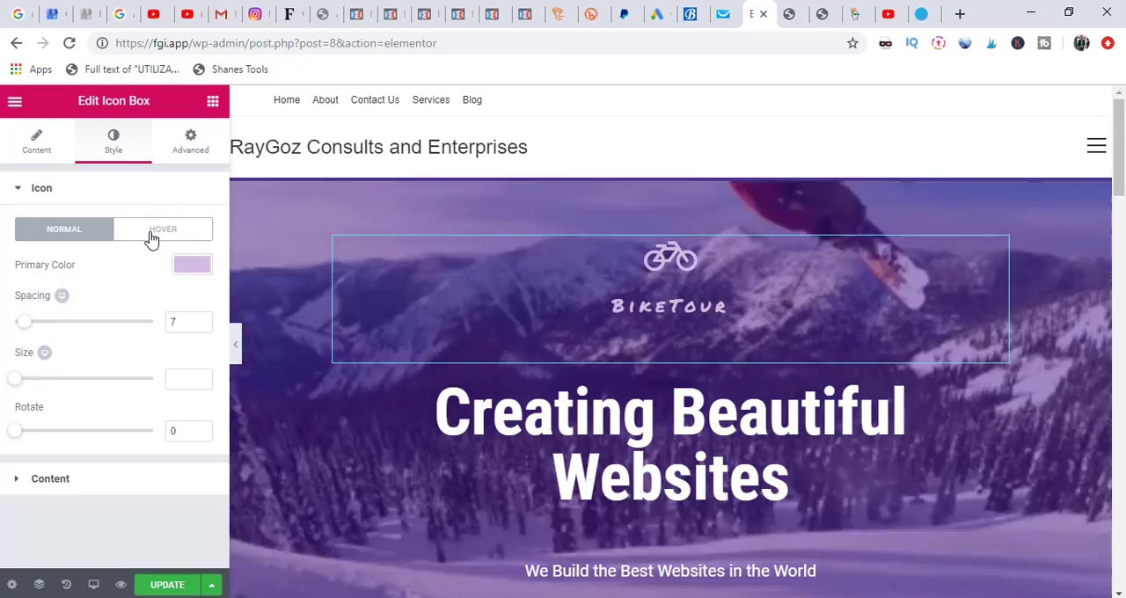
click(153, 235)
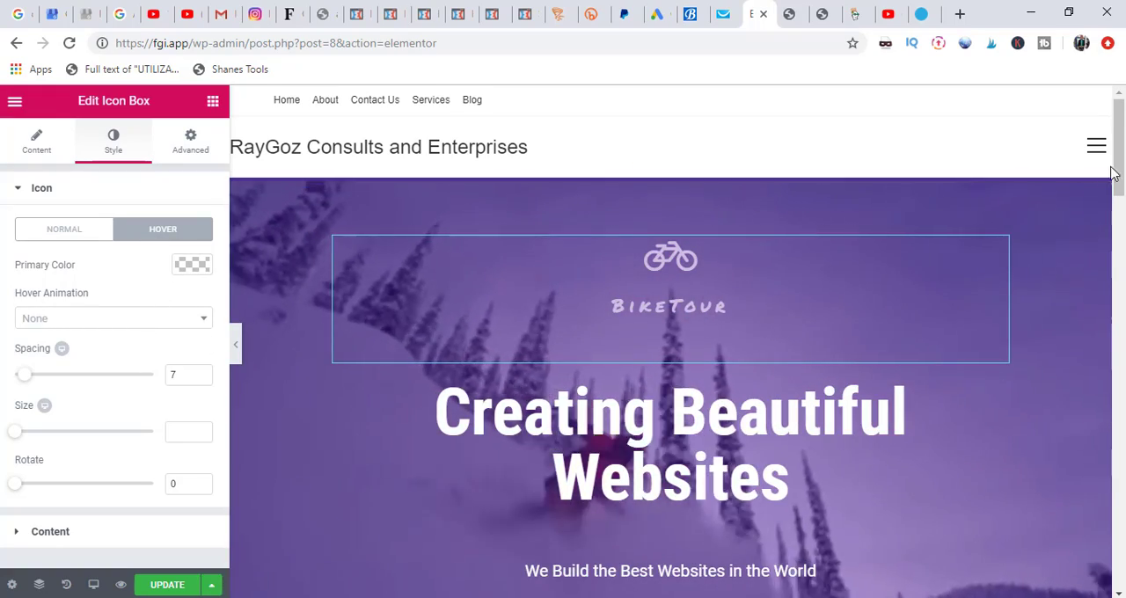
Step: Examine the editable content of the two lower testimonials under "Our Clients Say" and return to the hero section
drag(1120, 171, 1116, 489)
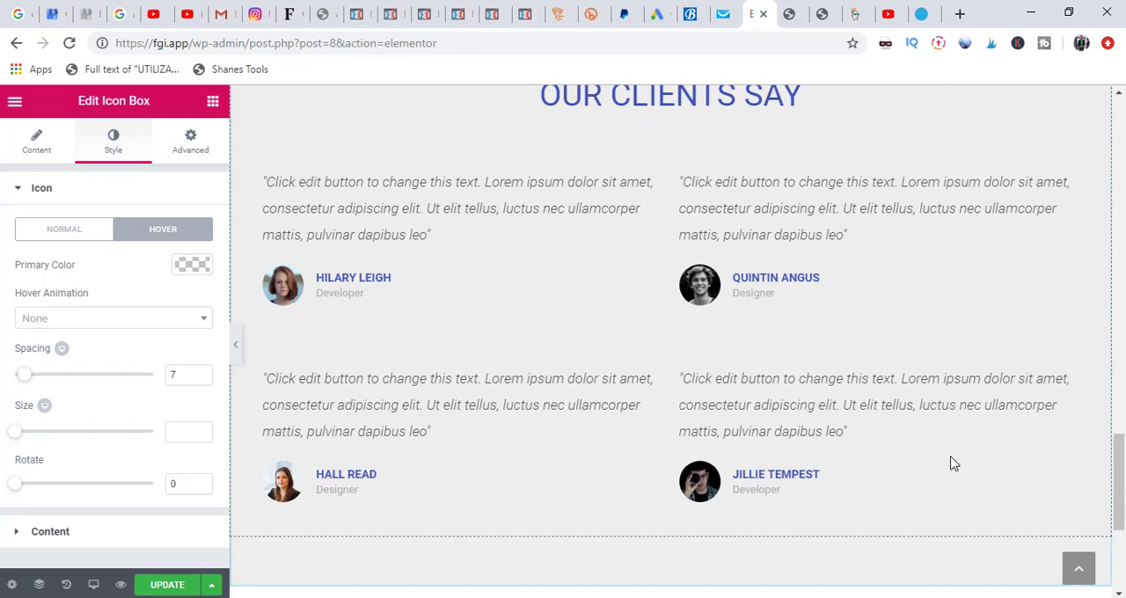
click(853, 429)
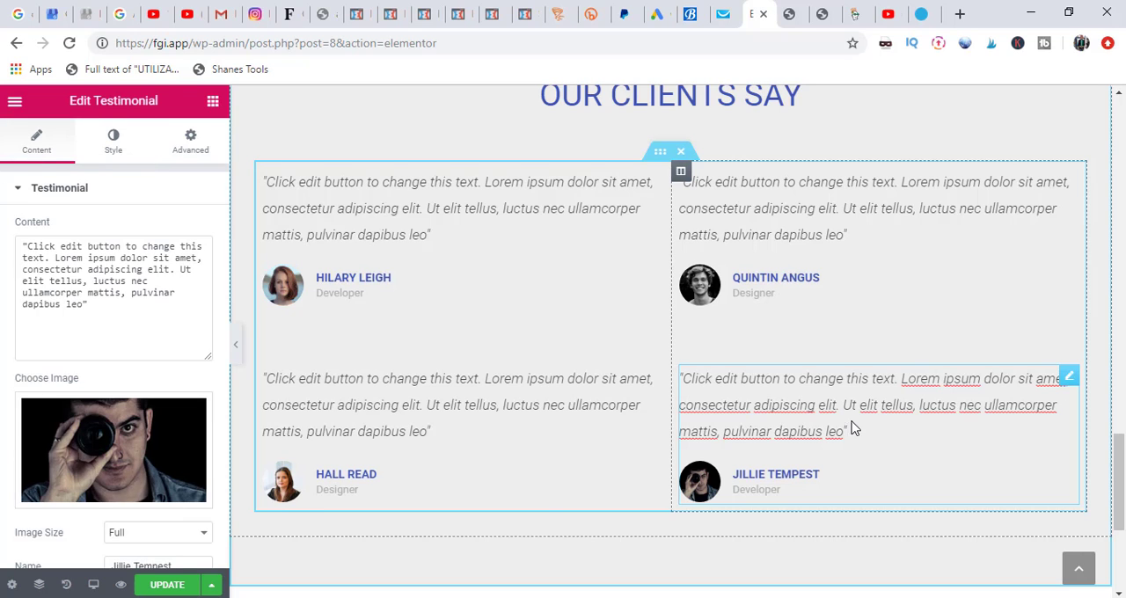
click(567, 389)
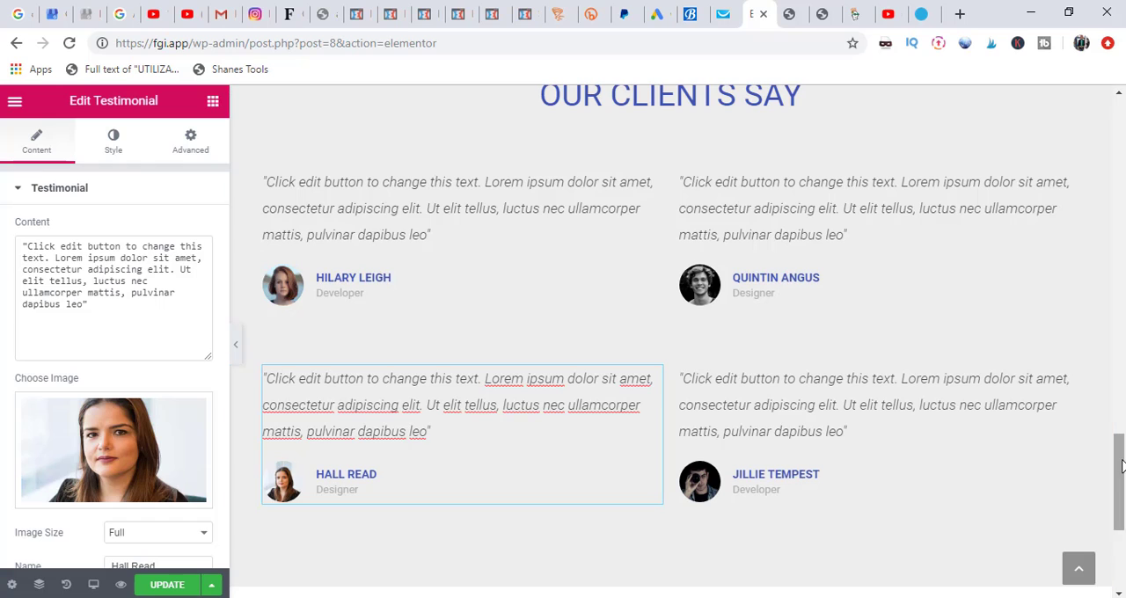
drag(1121, 468, 1125, 48)
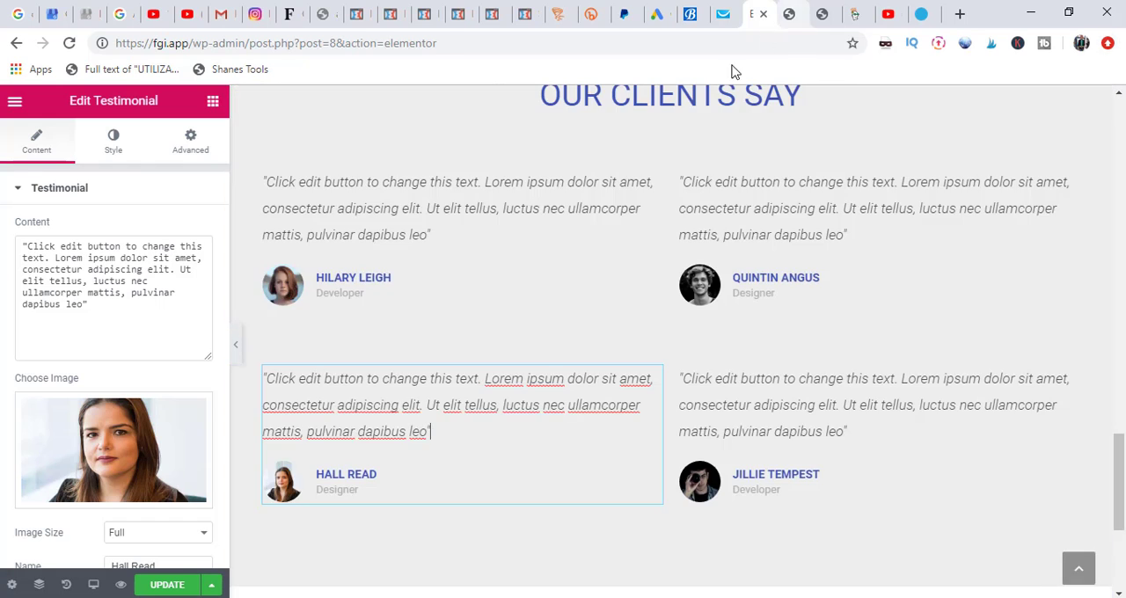
click(1123, 173)
click(1122, 173)
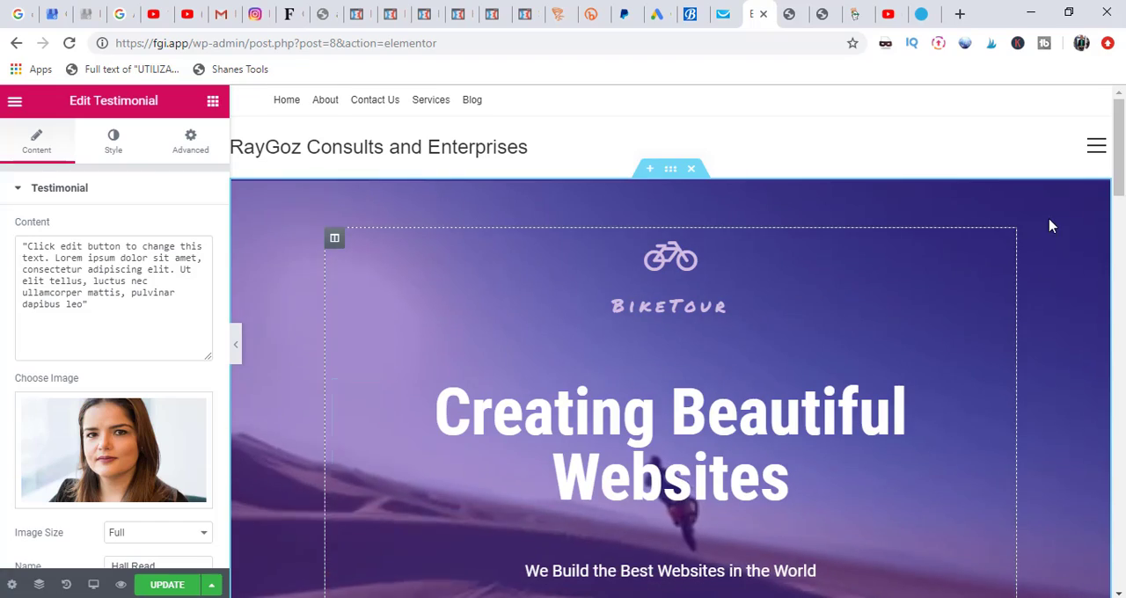
Step: Replace the hero section's button text with "Start Designing Now"
scroll(1113, 221, down, 1)
scroll(1113, 222, down, 4)
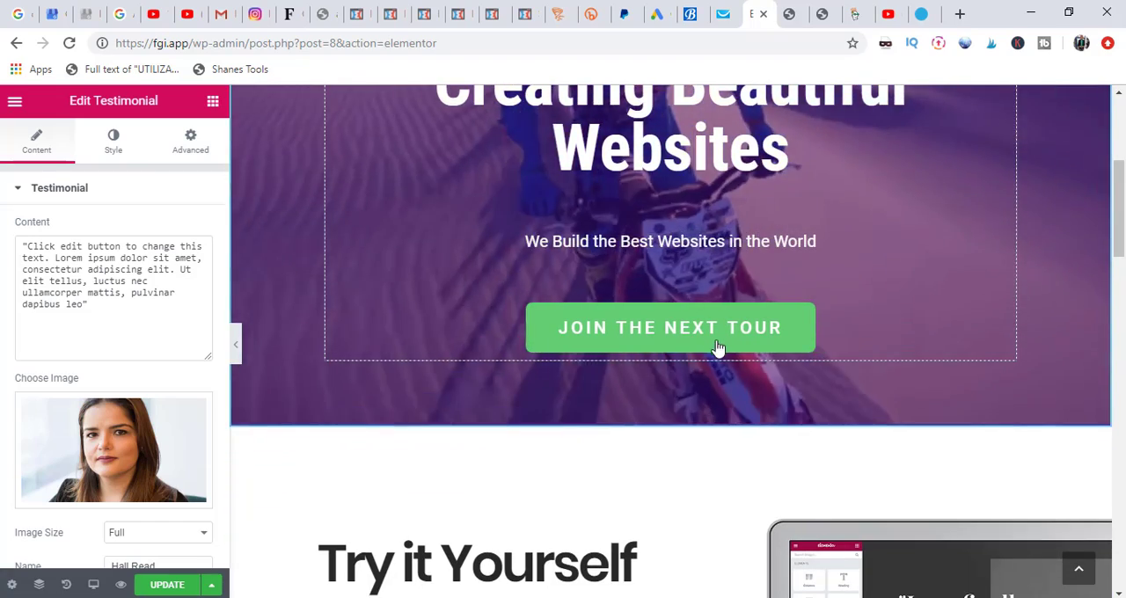
click(717, 348)
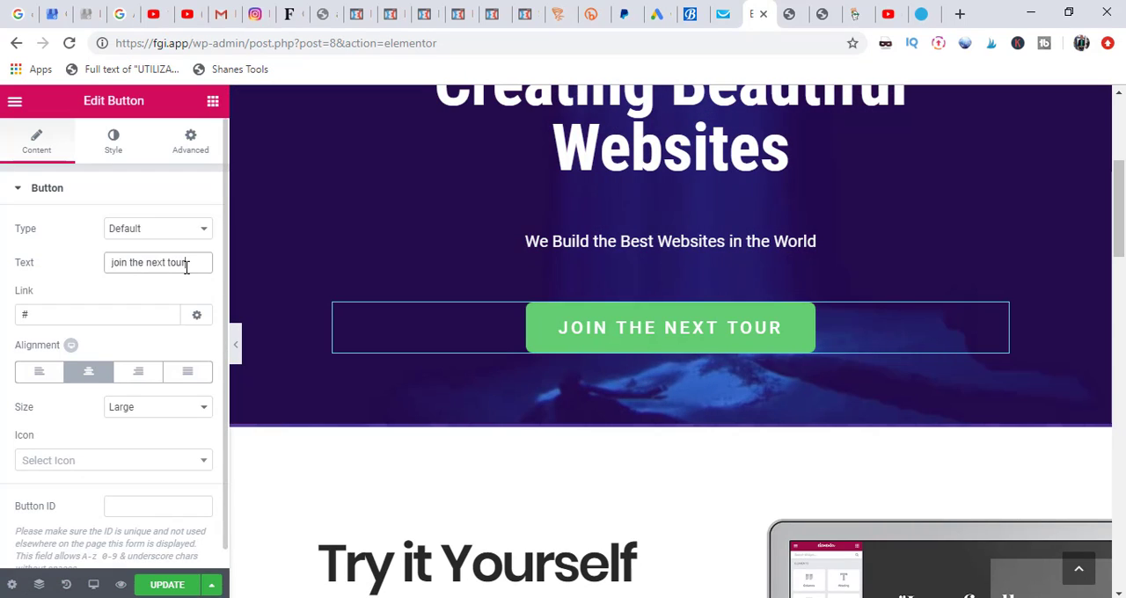
key(BackSpace)
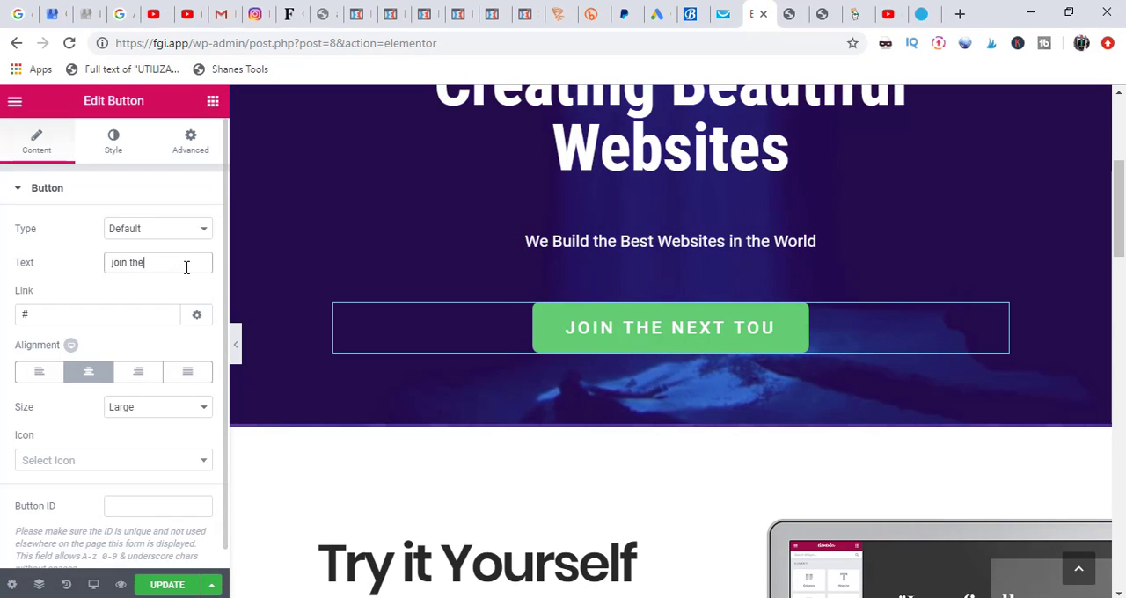
key(BackSpace)
key(BackSpace)
key(BackSpace)
key(BackSpace)
key(BackSpace)
key(BackSpace)
key(BackSpace)
key(BackSpace)
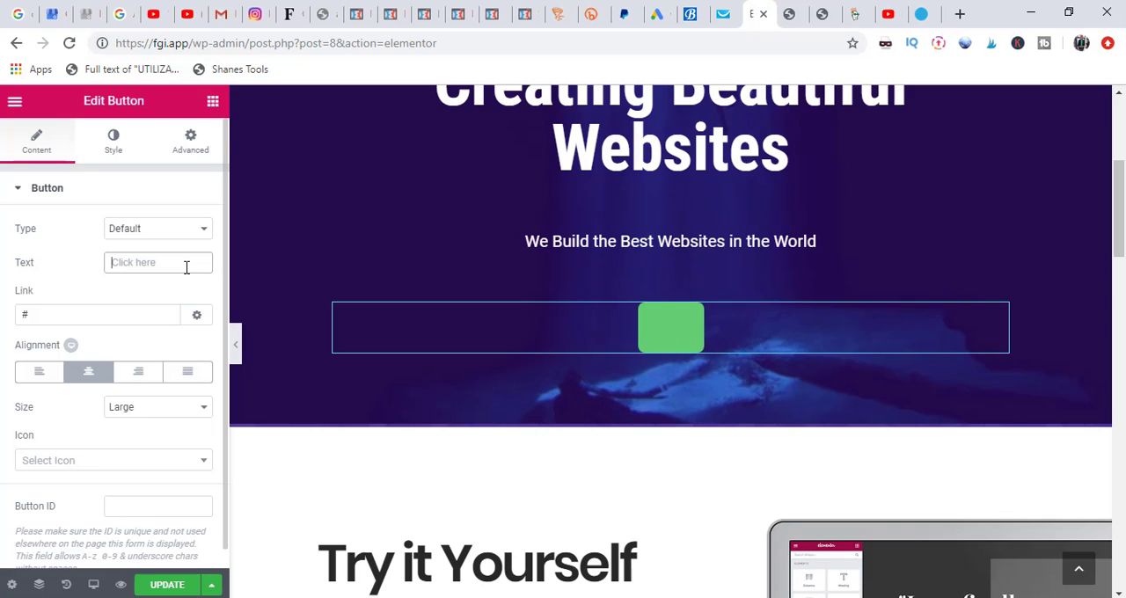
text(St)
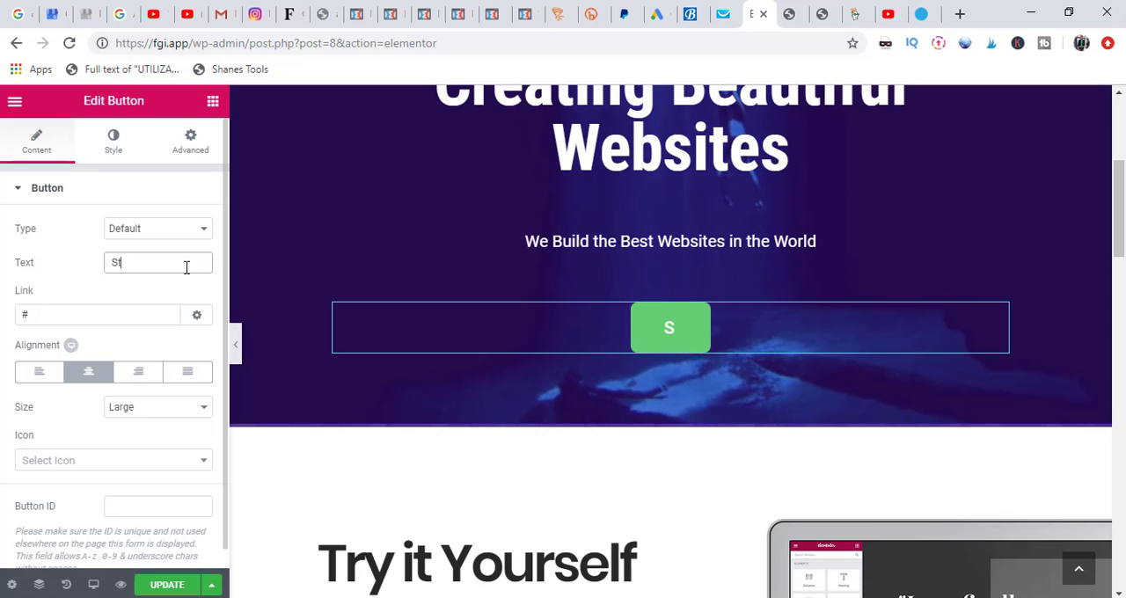
text(art Desi)
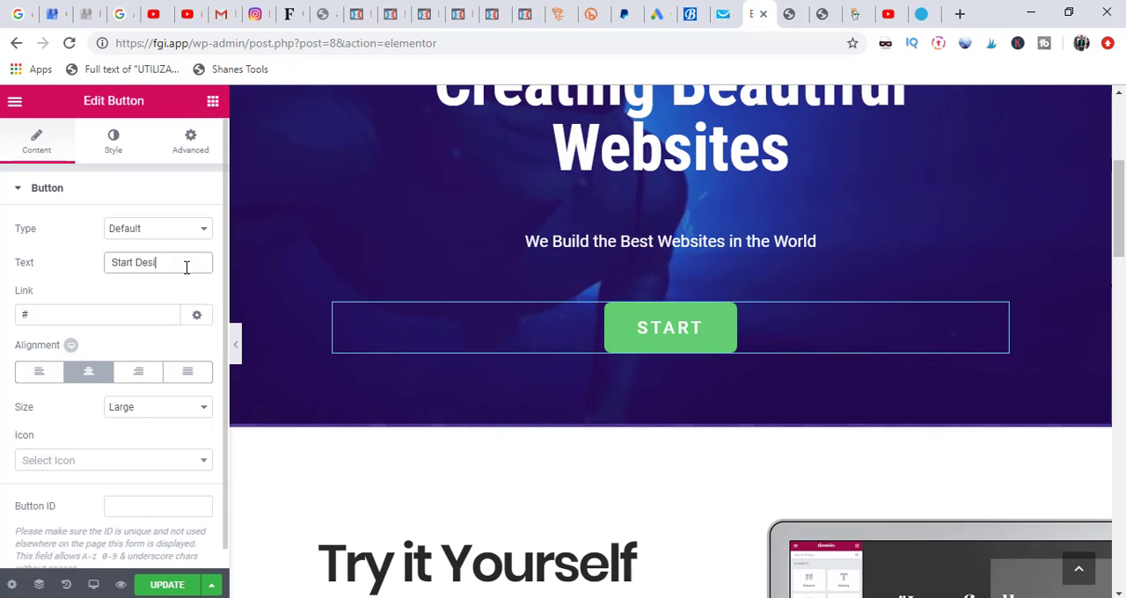
text(gning Now)
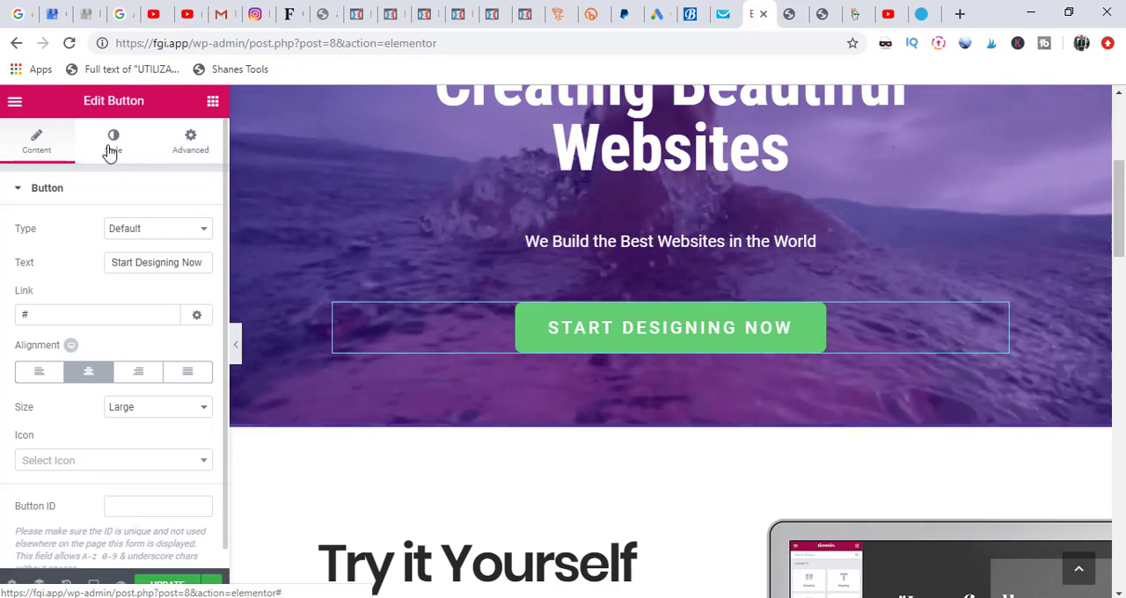
Step: Give the hero button a blue background and white text, and update the page
click(111, 154)
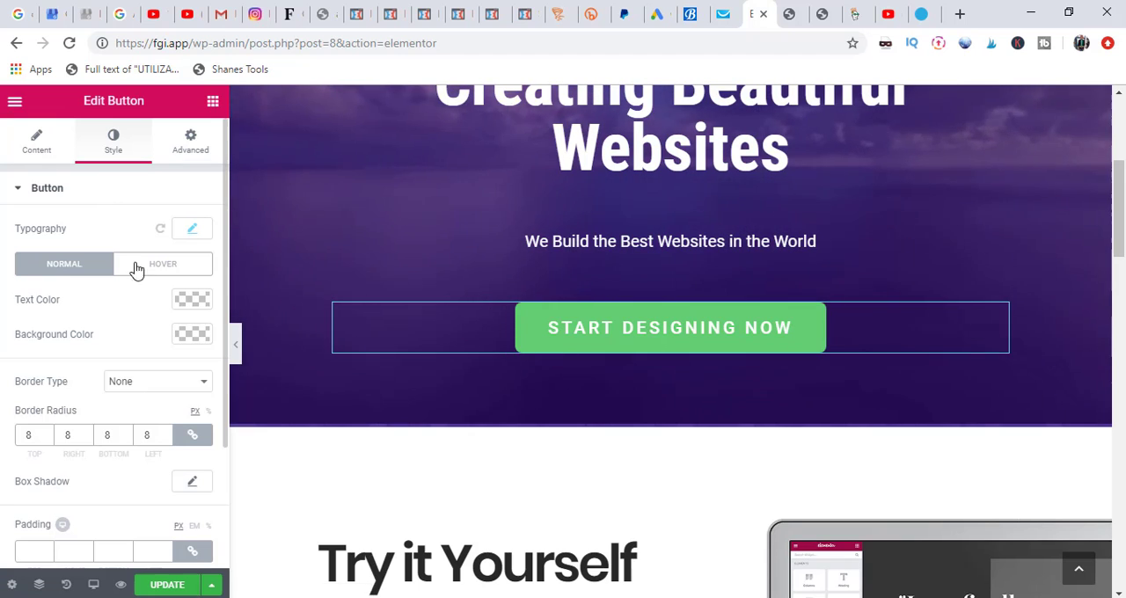
click(190, 335)
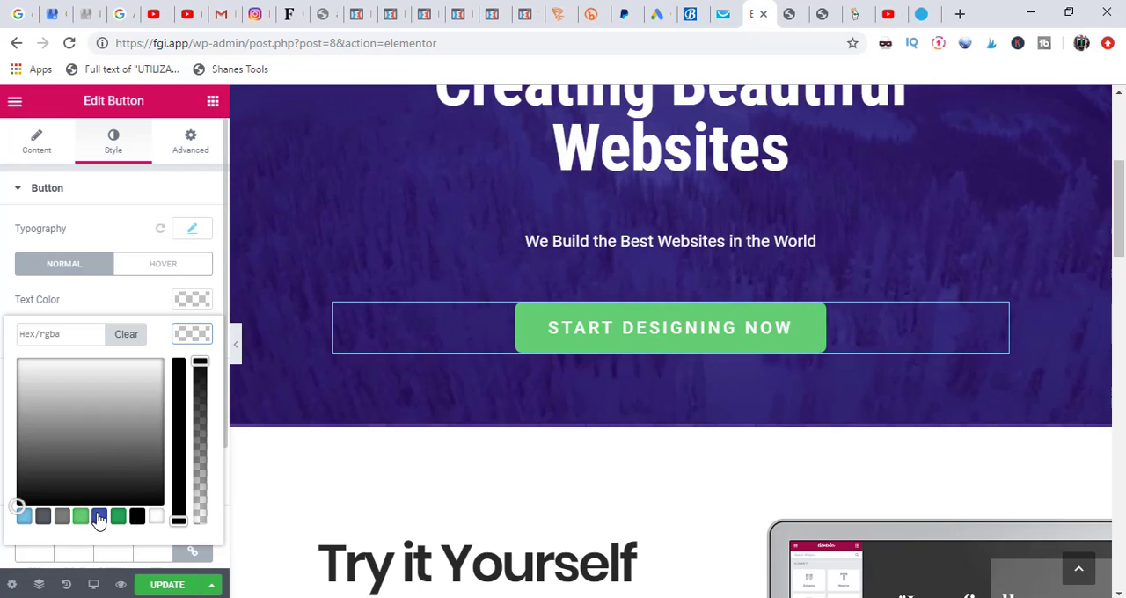
click(100, 517)
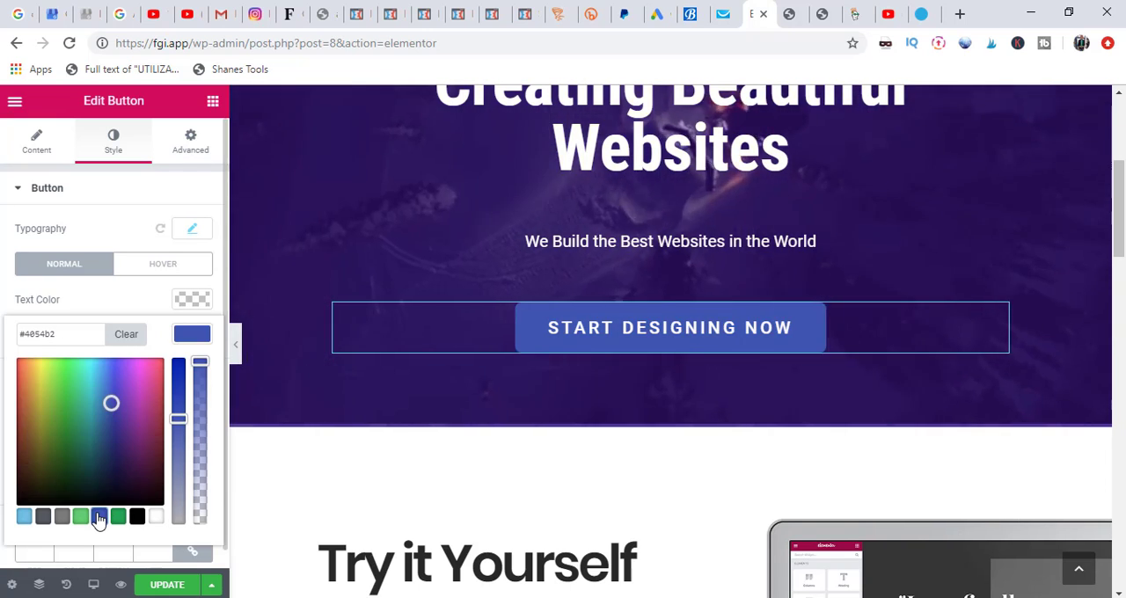
drag(1122, 271, 1122, 183)
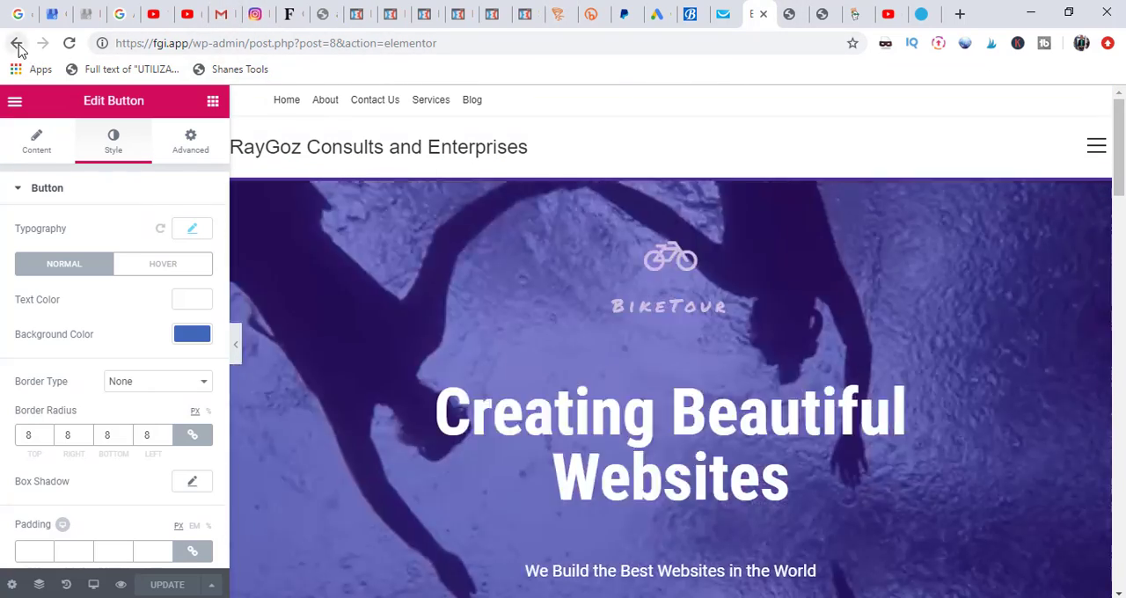
Step: Return to the Pages list and open the About page for editing with Elementor
click(16, 42)
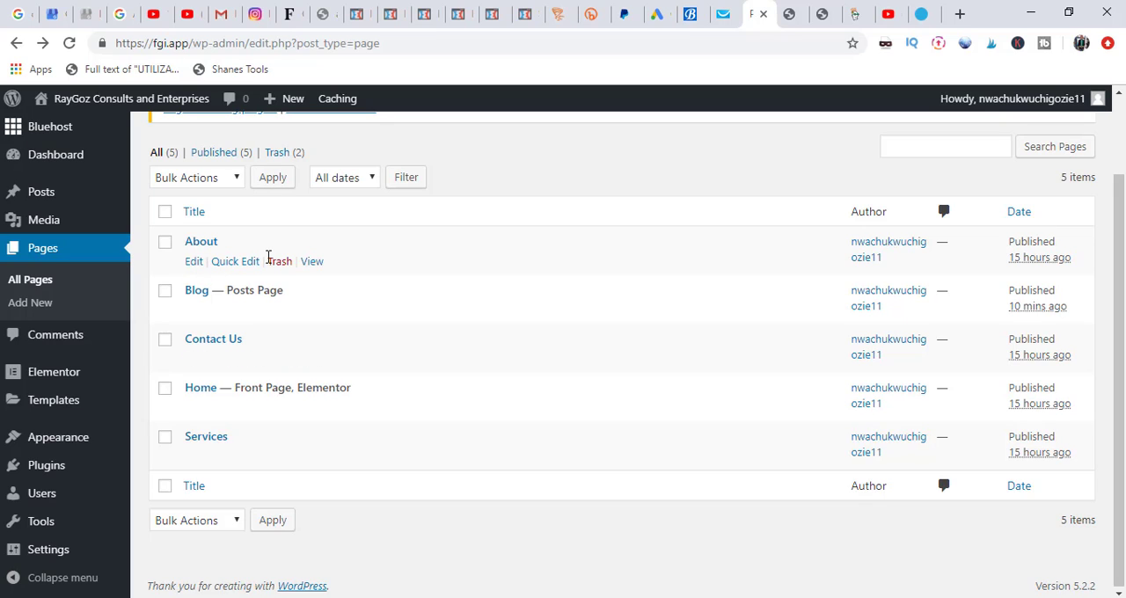
click(192, 262)
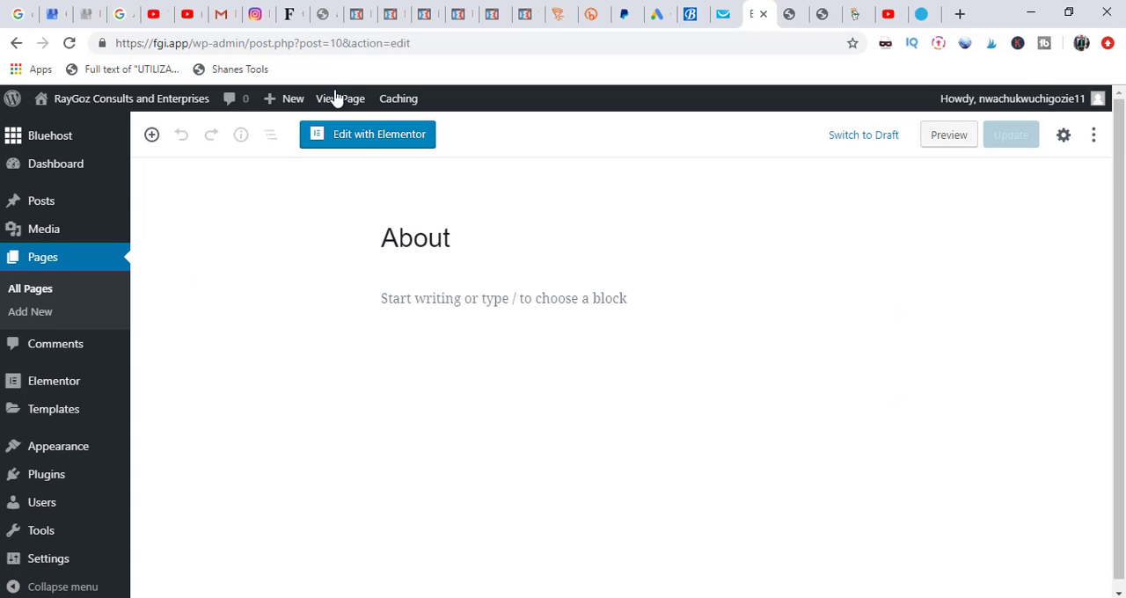
click(365, 142)
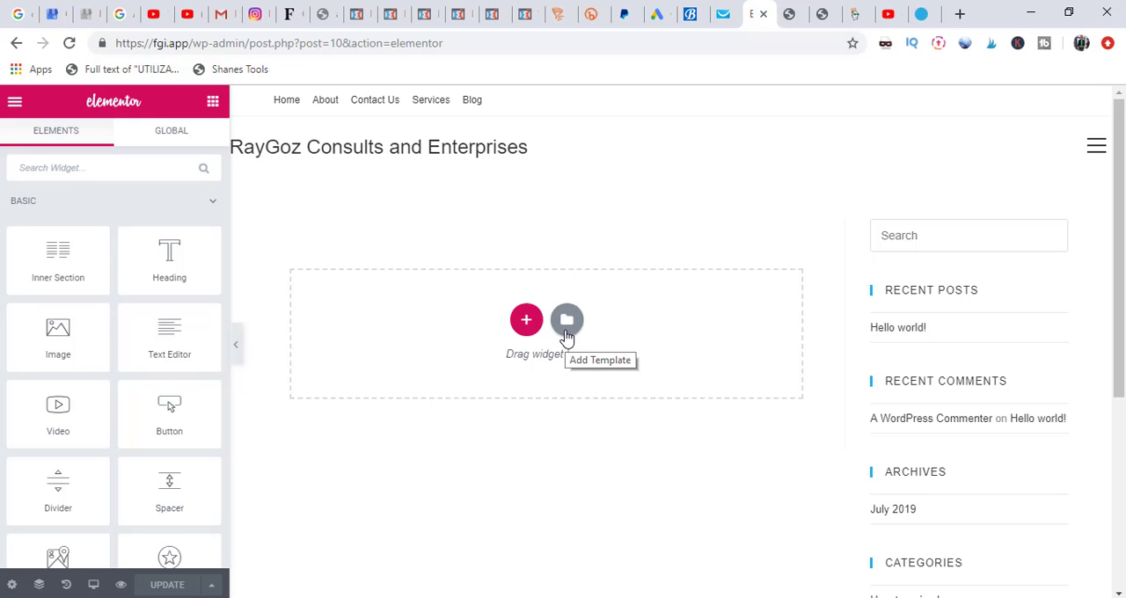
Step: Open the saved templates in the Elementor library and bring up the template import screen
click(567, 322)
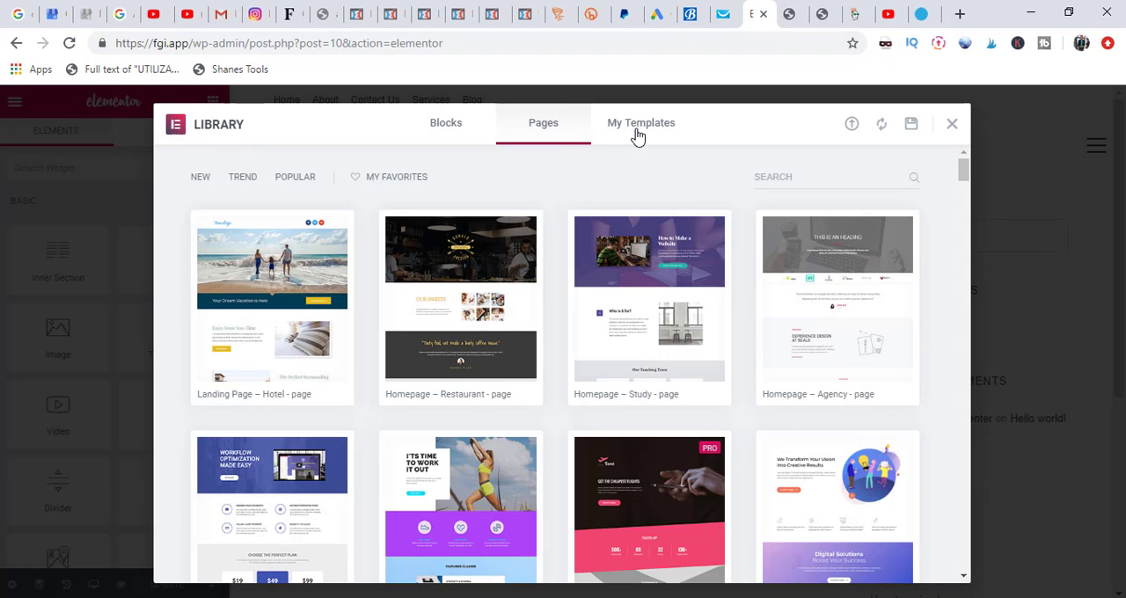
click(639, 130)
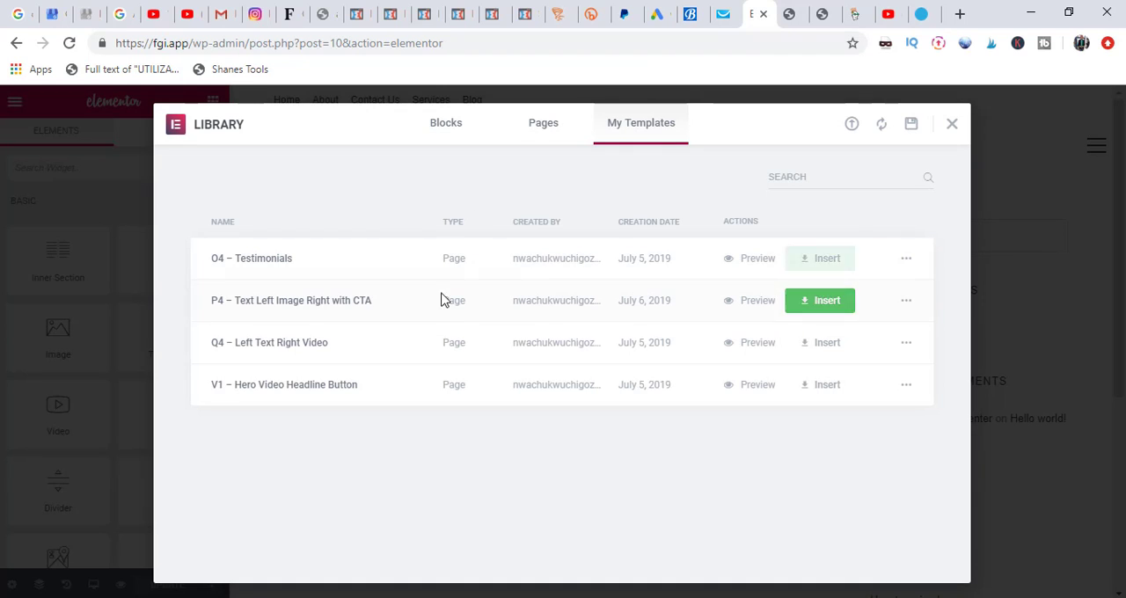
click(852, 125)
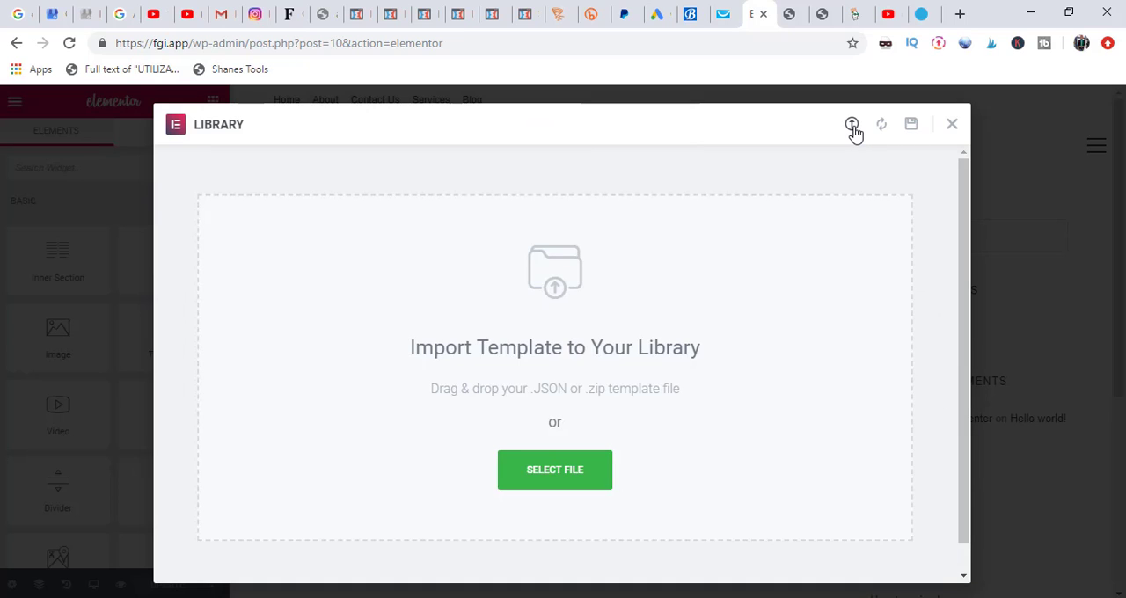
Step: Download the Z1, Z2, Z4 and V5 templates from tyler.com and import the template files from the Templates folder
click(921, 15)
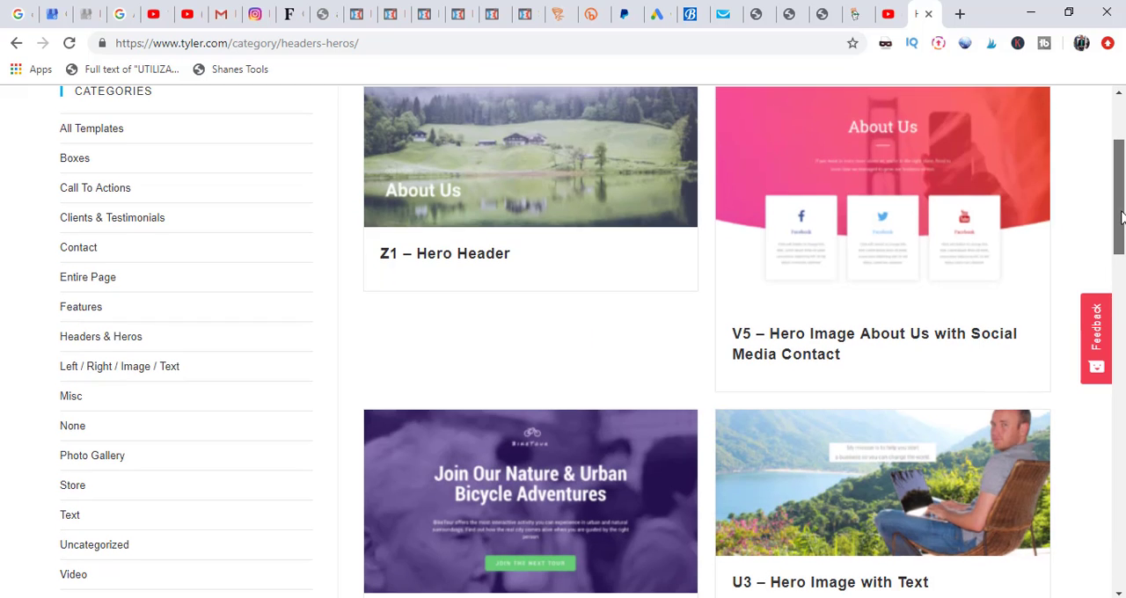
drag(1122, 218, 1123, 220)
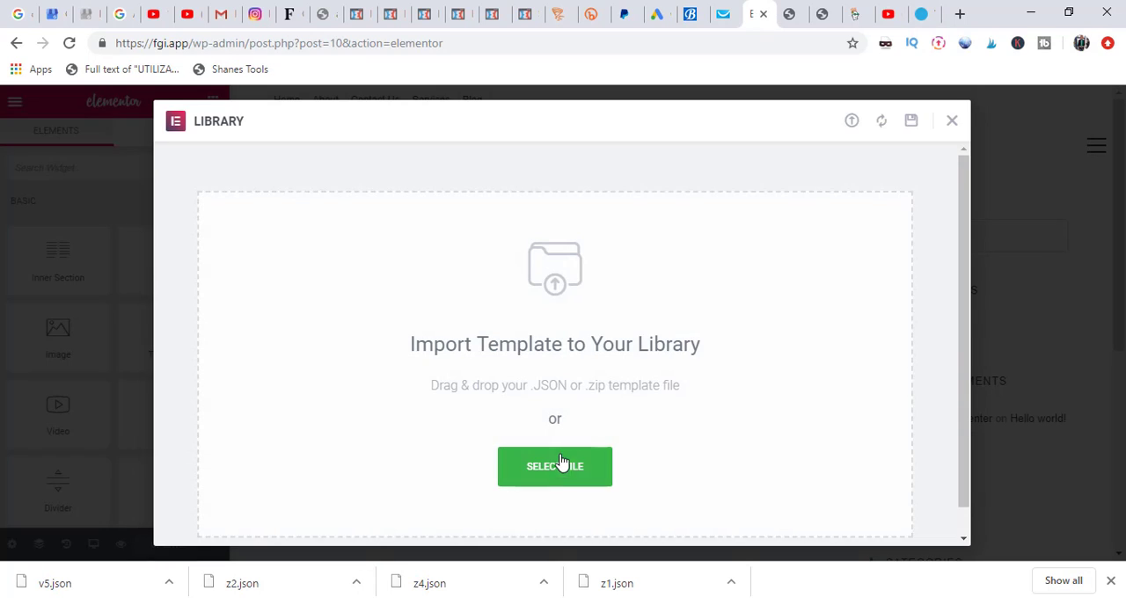
click(561, 467)
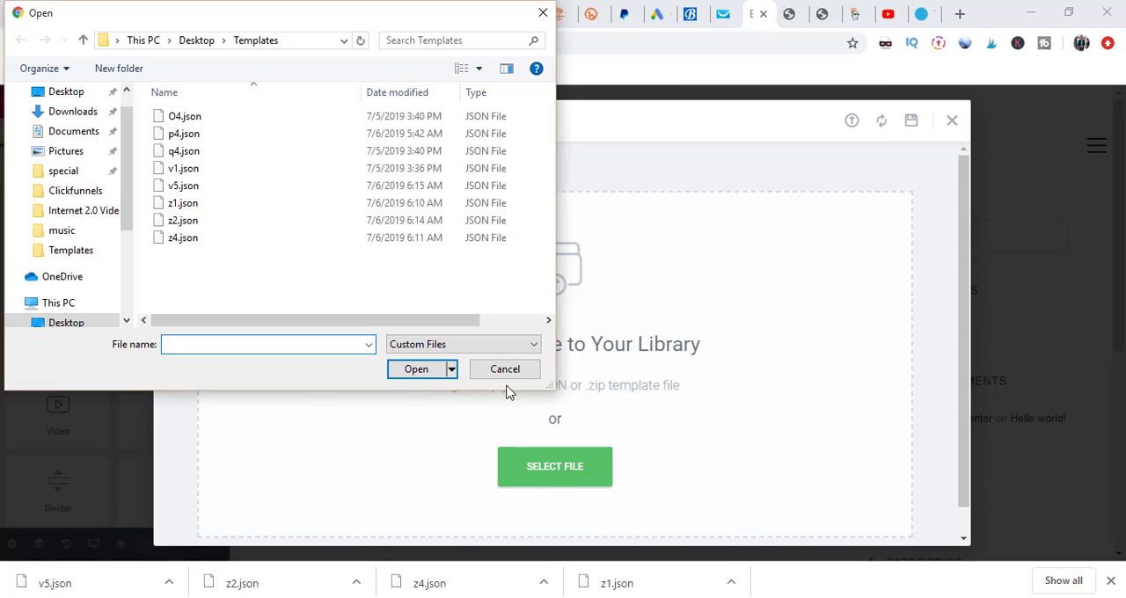
click(247, 208)
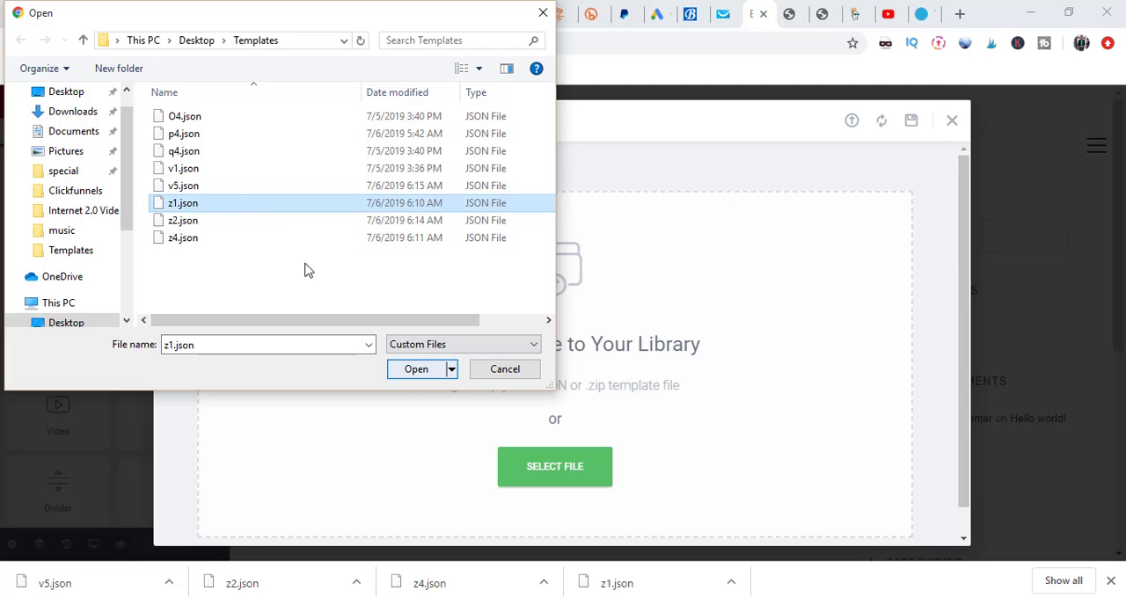
click(201, 188)
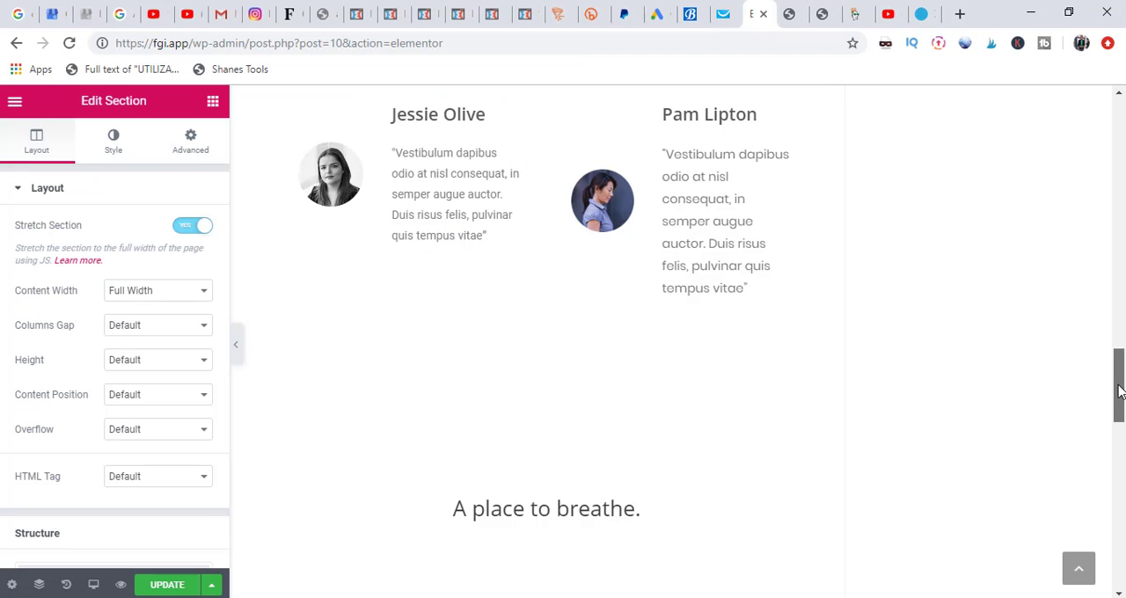
Step: Stretch the "A place to breathe." section to the full width of the page
scroll(1092, 288, up, 10)
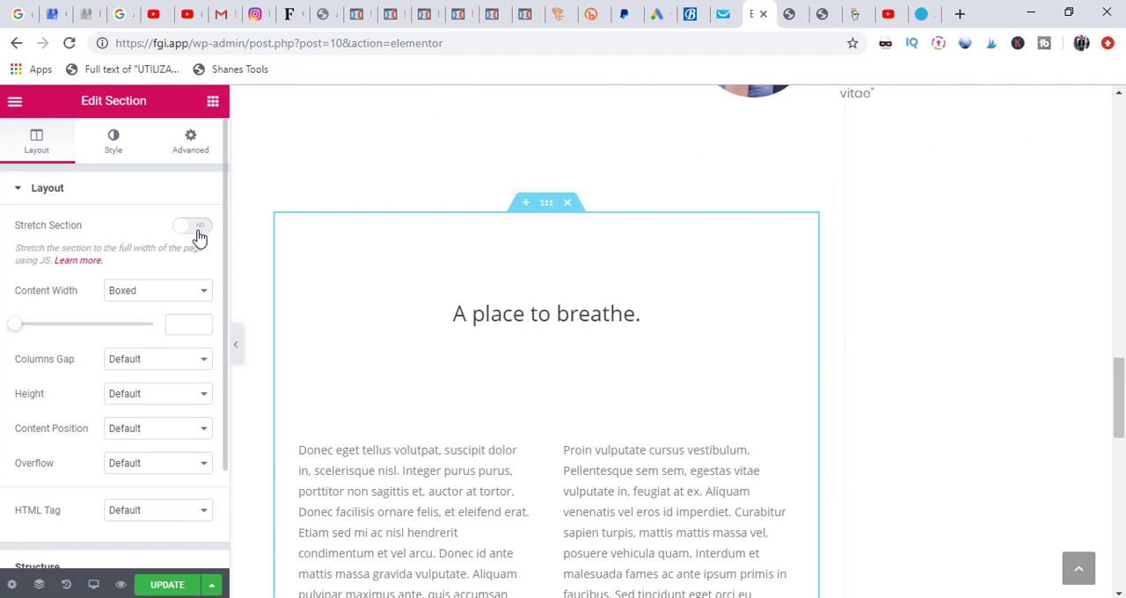
click(192, 225)
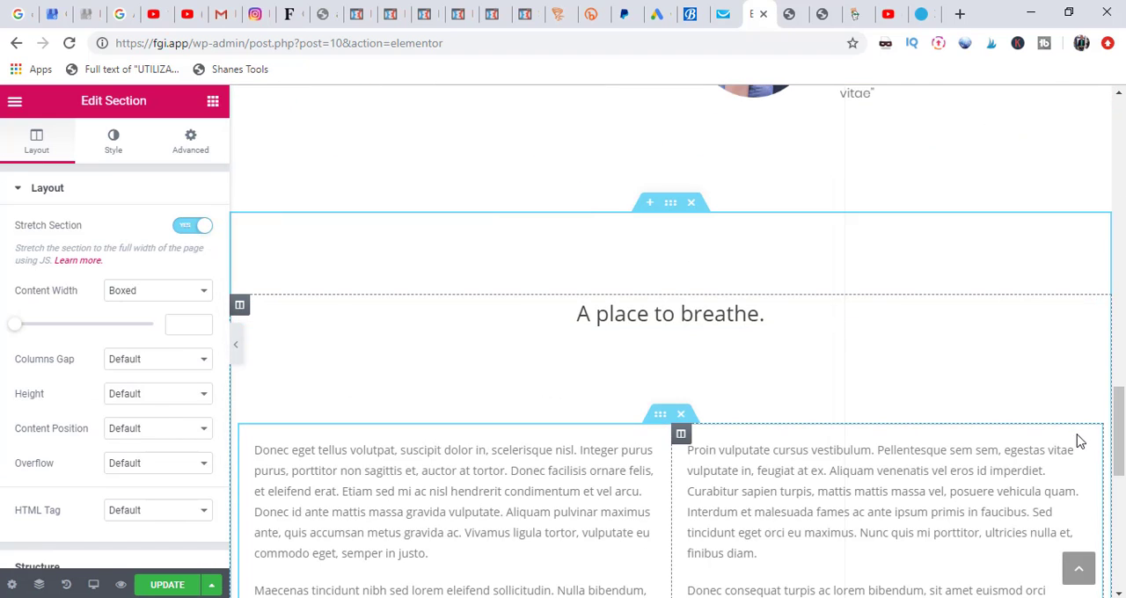
Step: Clear the second "About Us" heading in the pink section above the social cards, and delete the column containing it and the intro text
drag(1121, 440, 1123, 221)
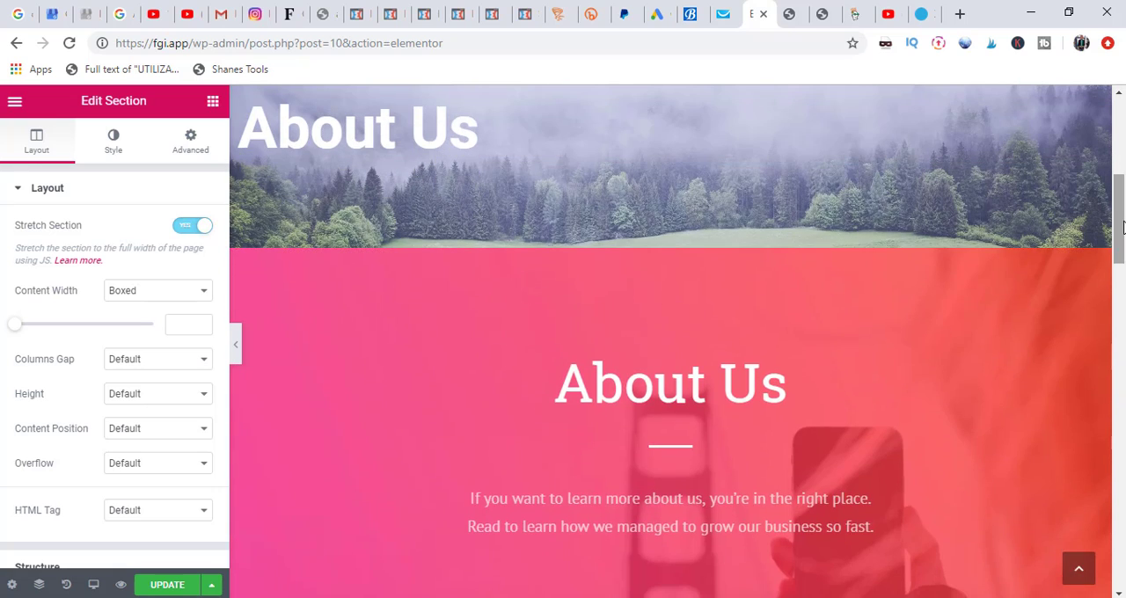
click(772, 394)
key(BackSpace)
key(BackSpace)
key(BackSpace)
key(BackSpace)
key(BackSpace)
key(BackSpace)
key(BackSpace)
key(BackSpace)
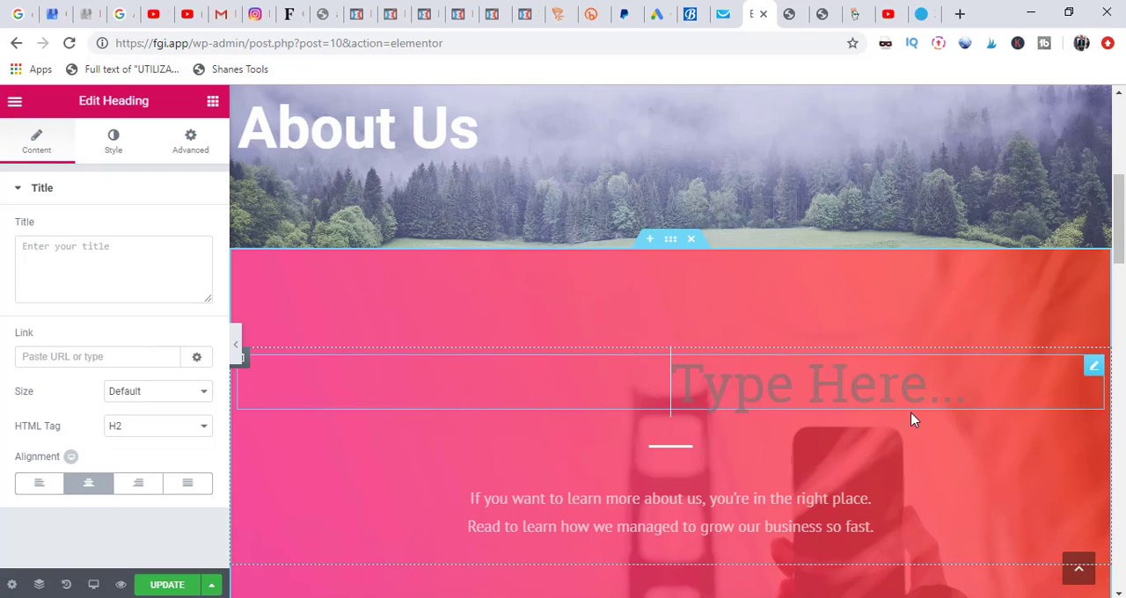
click(246, 362)
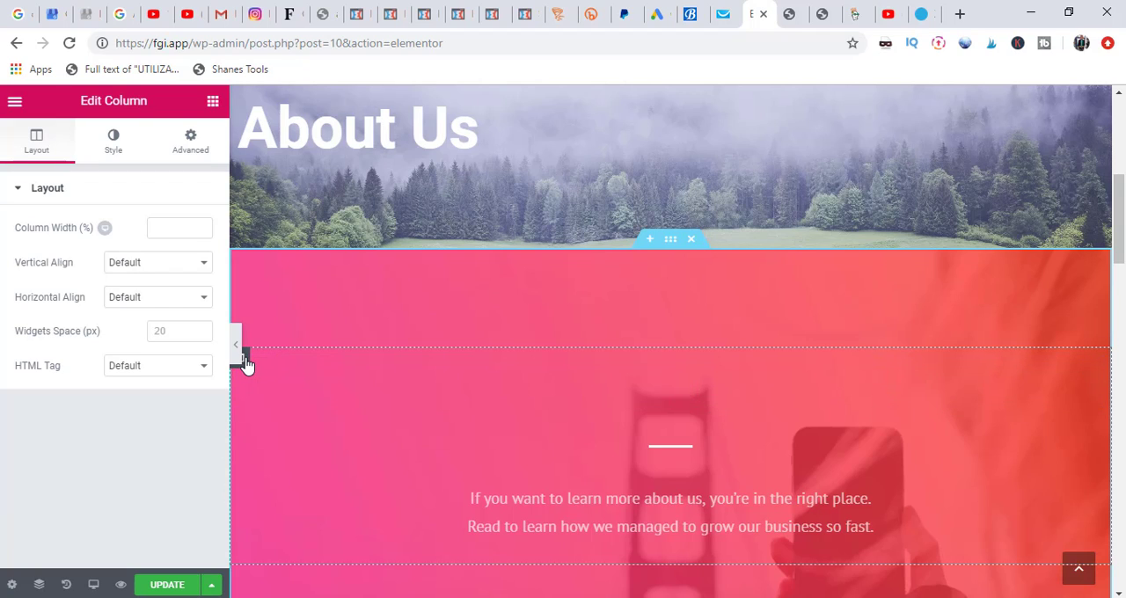
key(Delete)
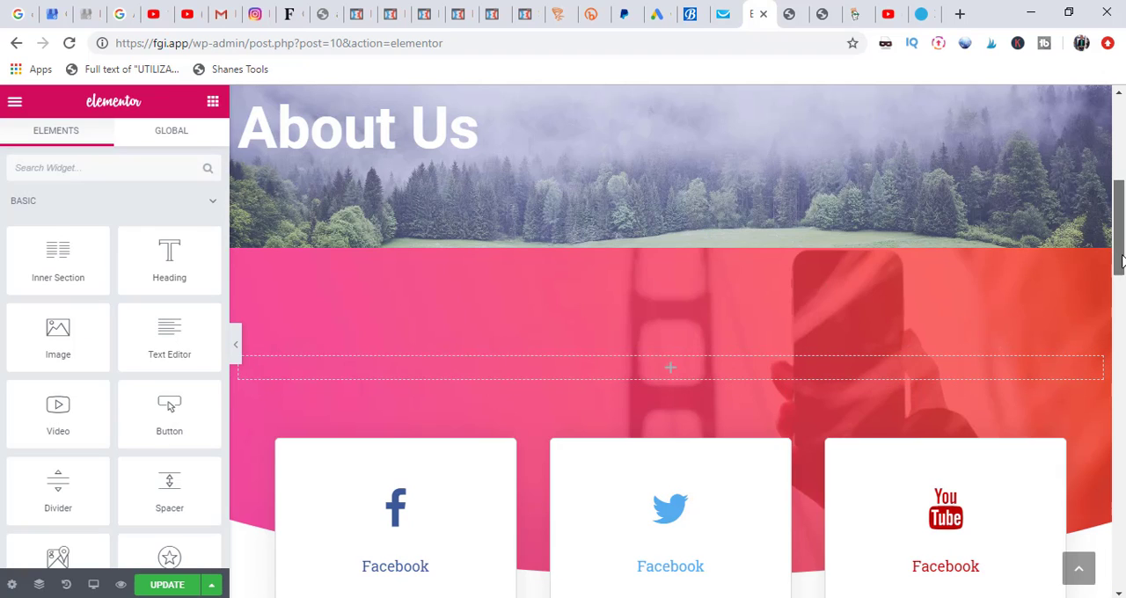
Step: Check the About page from the "Our Story" hero section down to the text columns, and update the page
drag(1123, 261, 1125, 130)
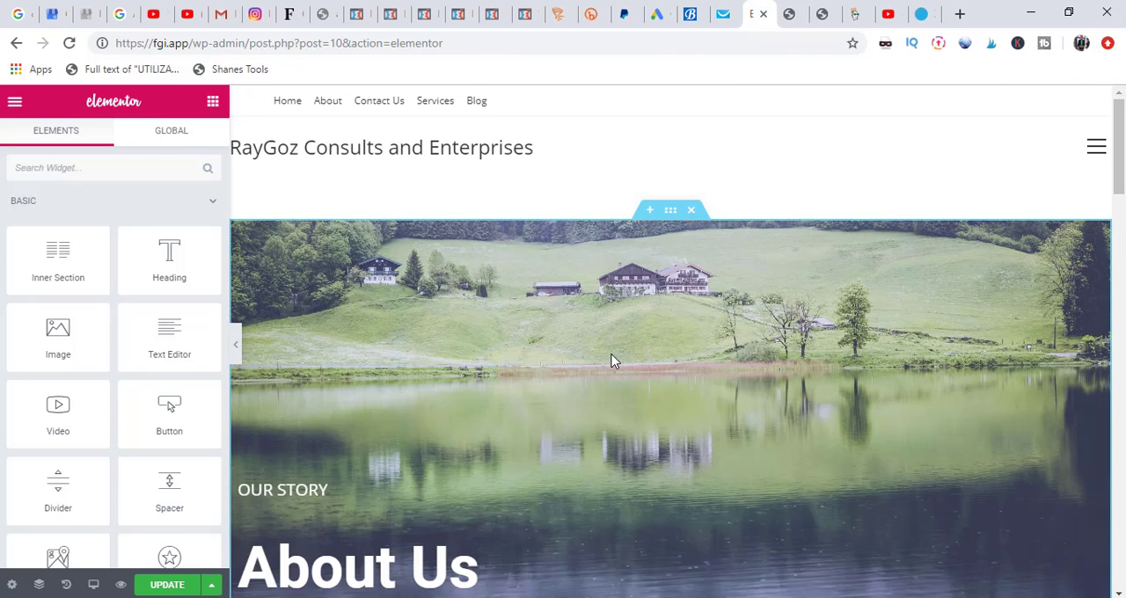
click(671, 212)
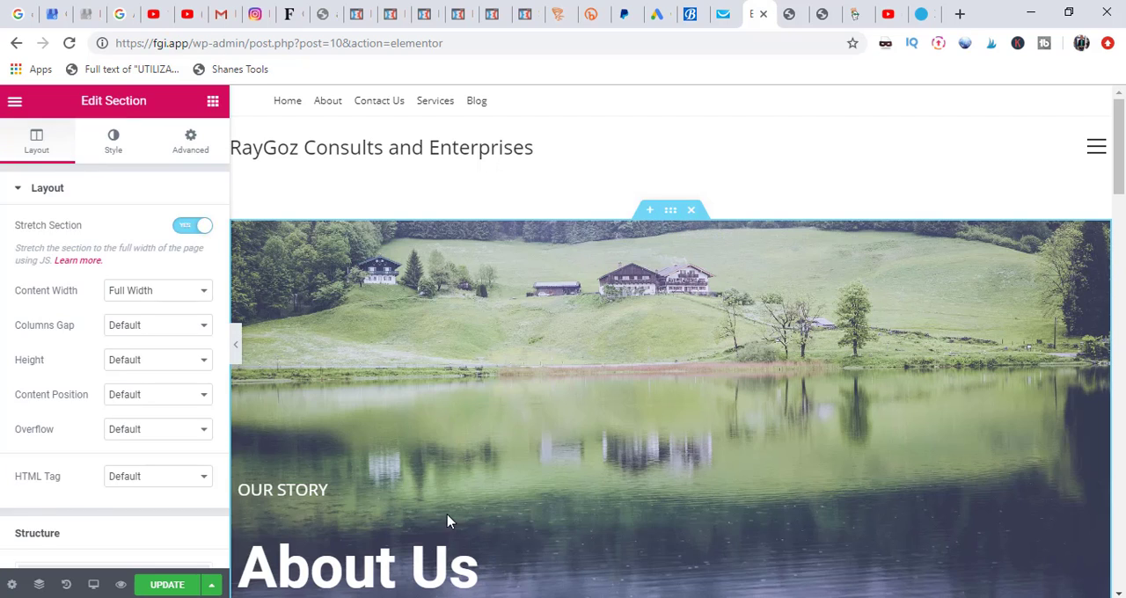
click(404, 571)
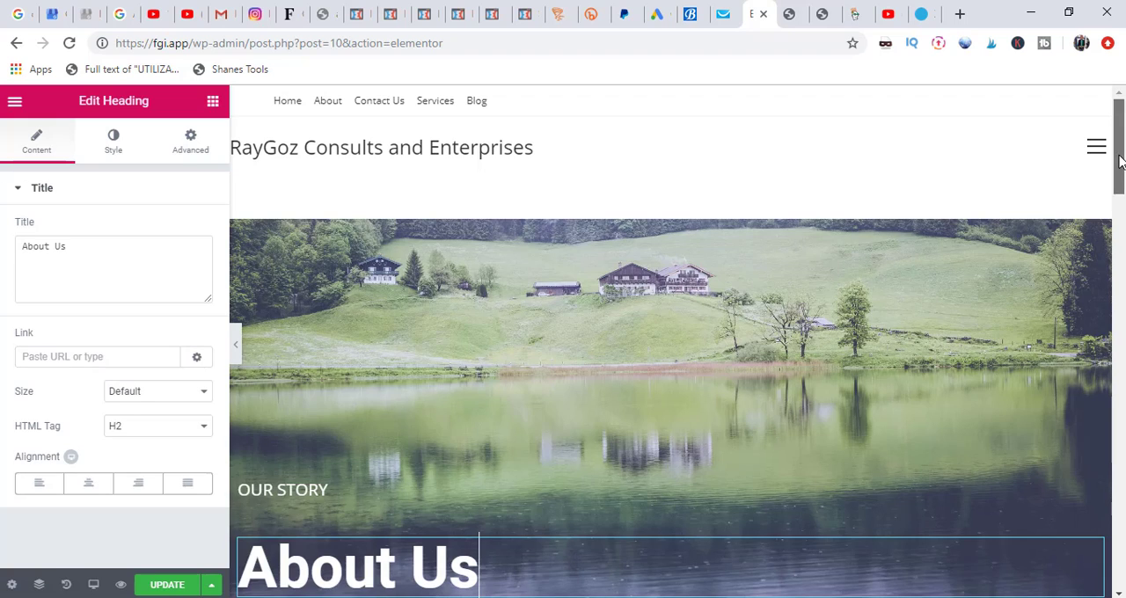
drag(1119, 167, 1121, 453)
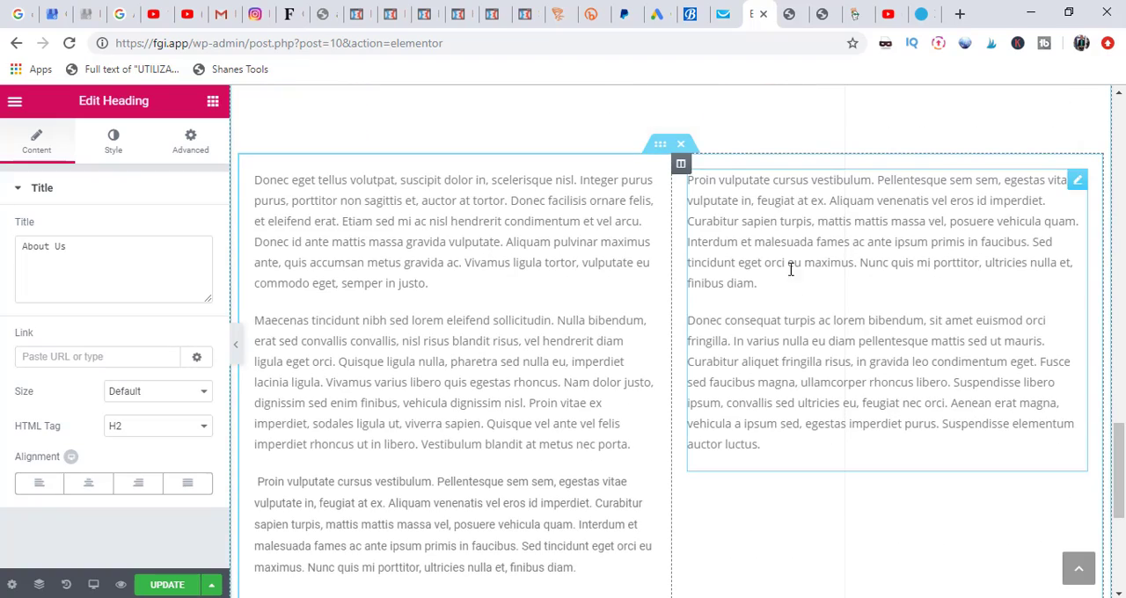
drag(1121, 497, 1124, 167)
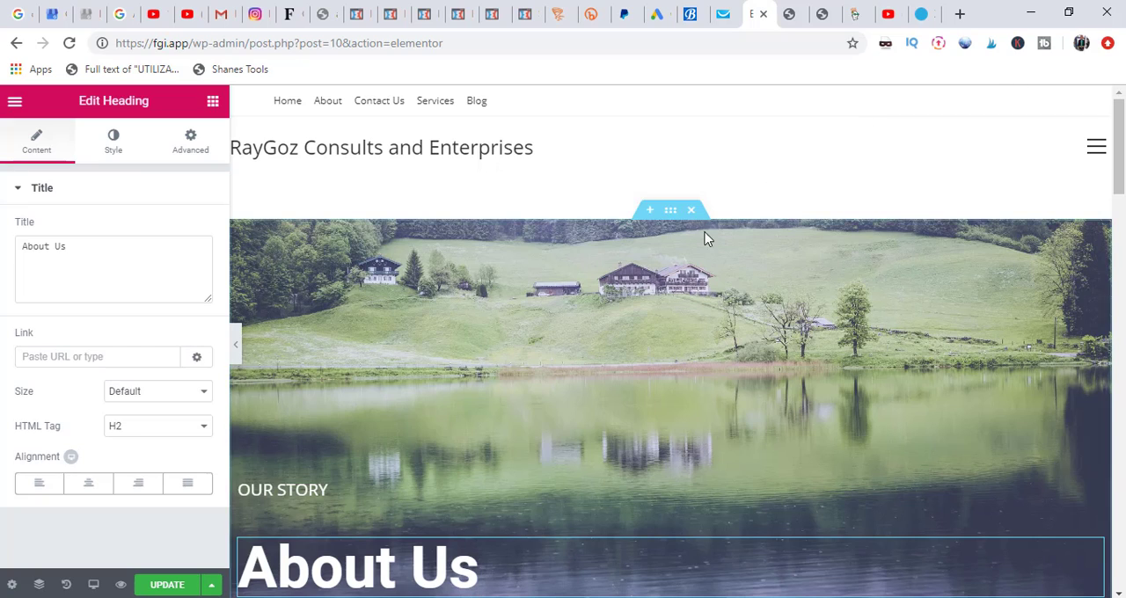
click(171, 586)
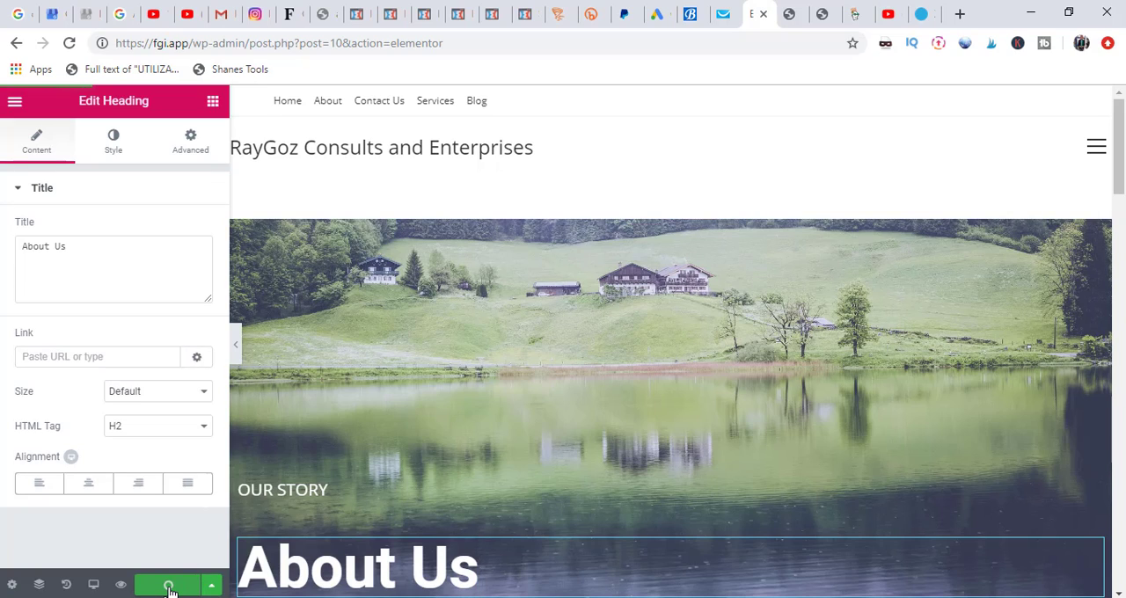
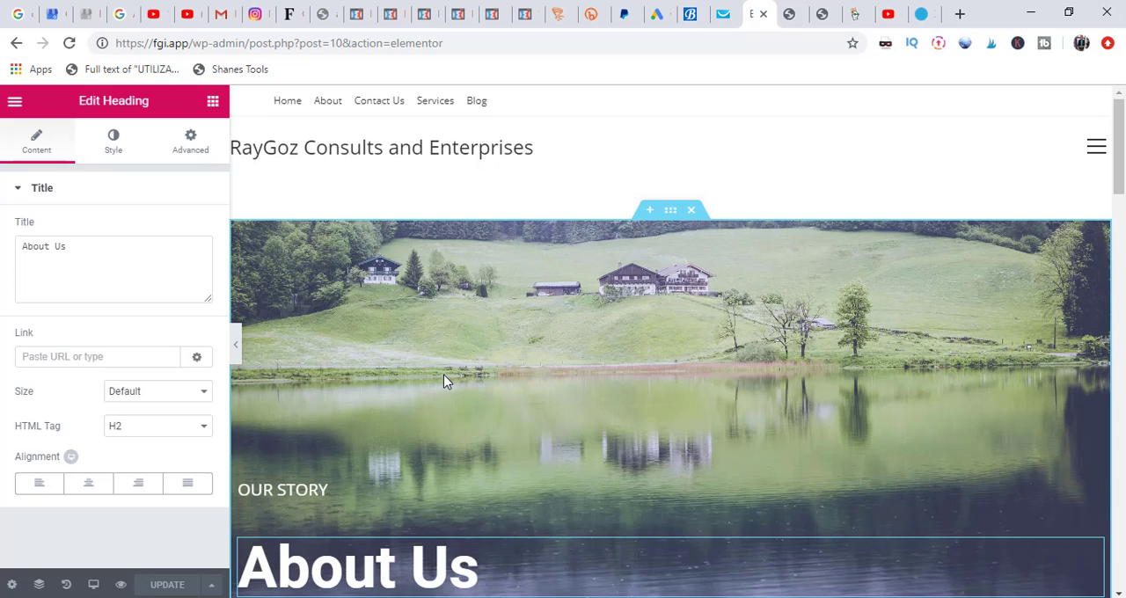
Step: Open pixabay.com in a new browser tab and search its images for "computers"
click(960, 15)
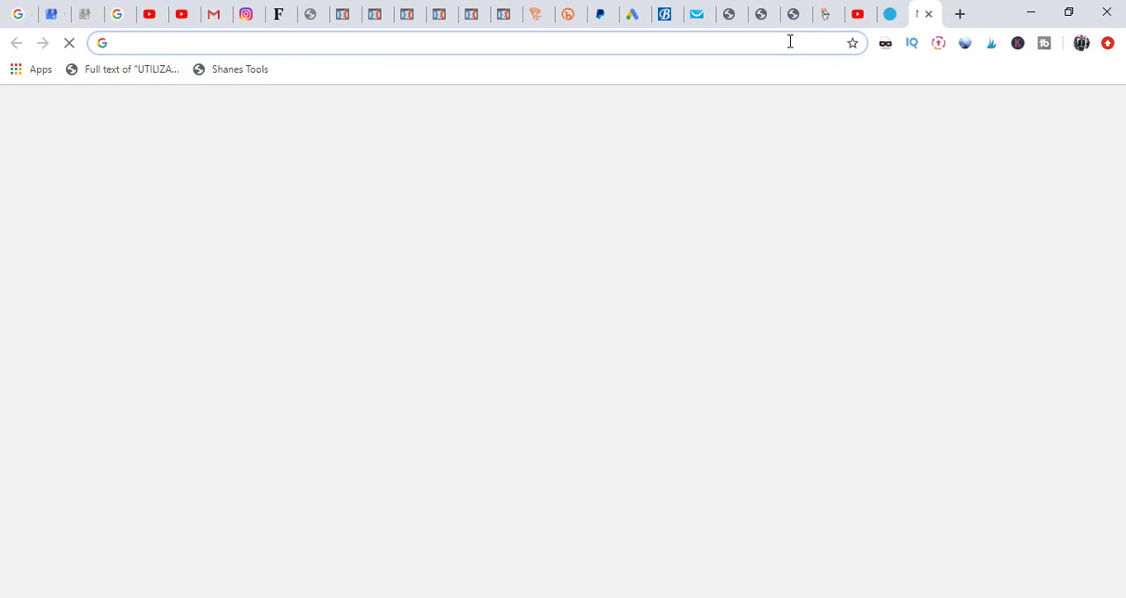
text(p)
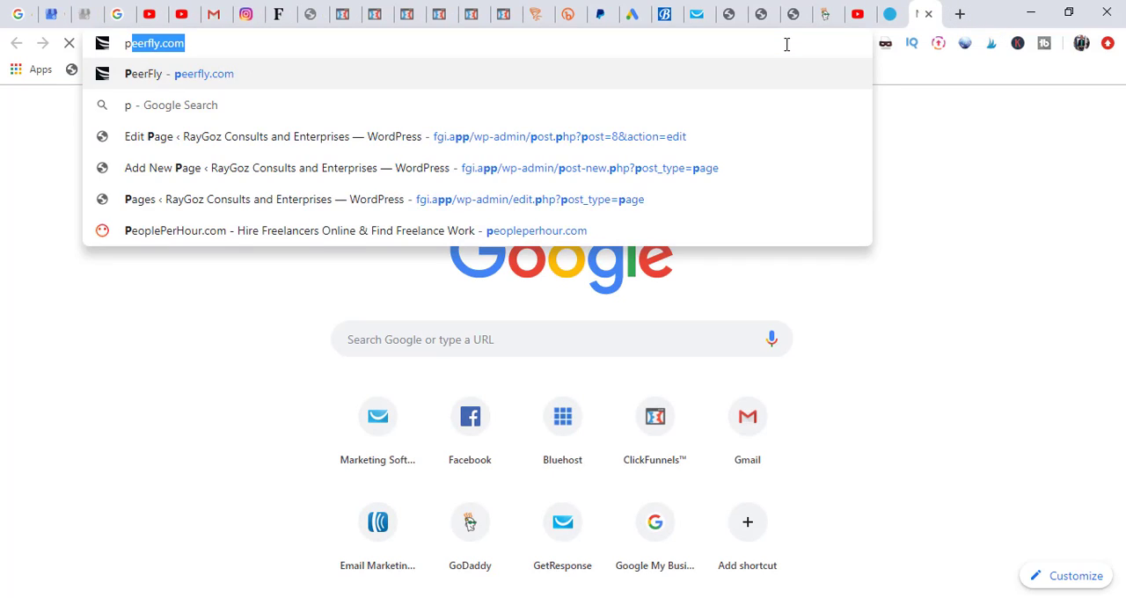
text(ixabay.com)
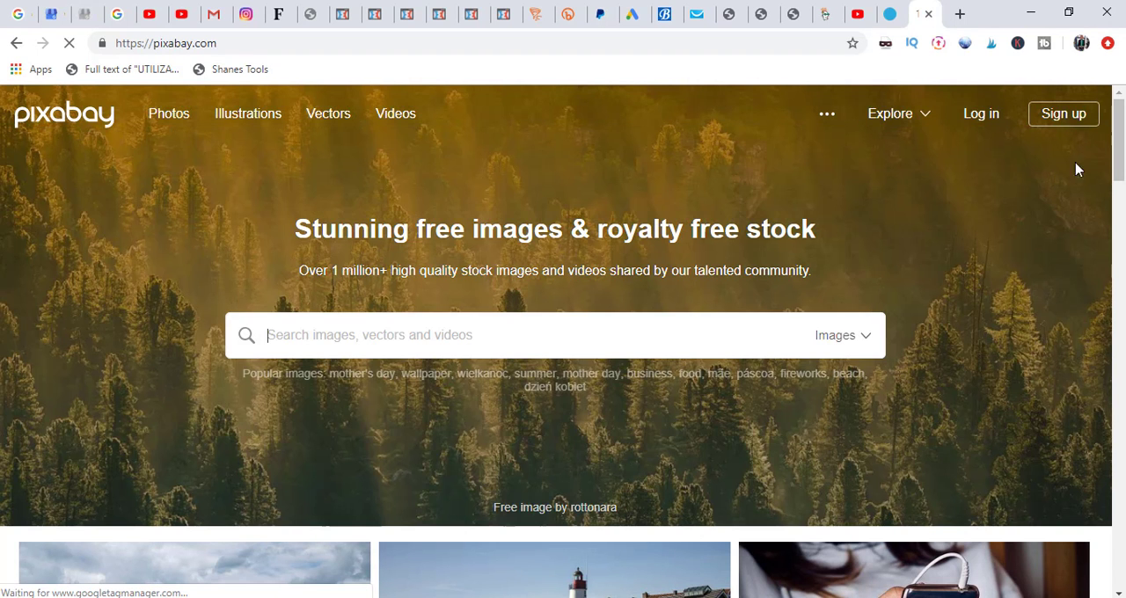
drag(1120, 143, 1124, 122)
text(co)
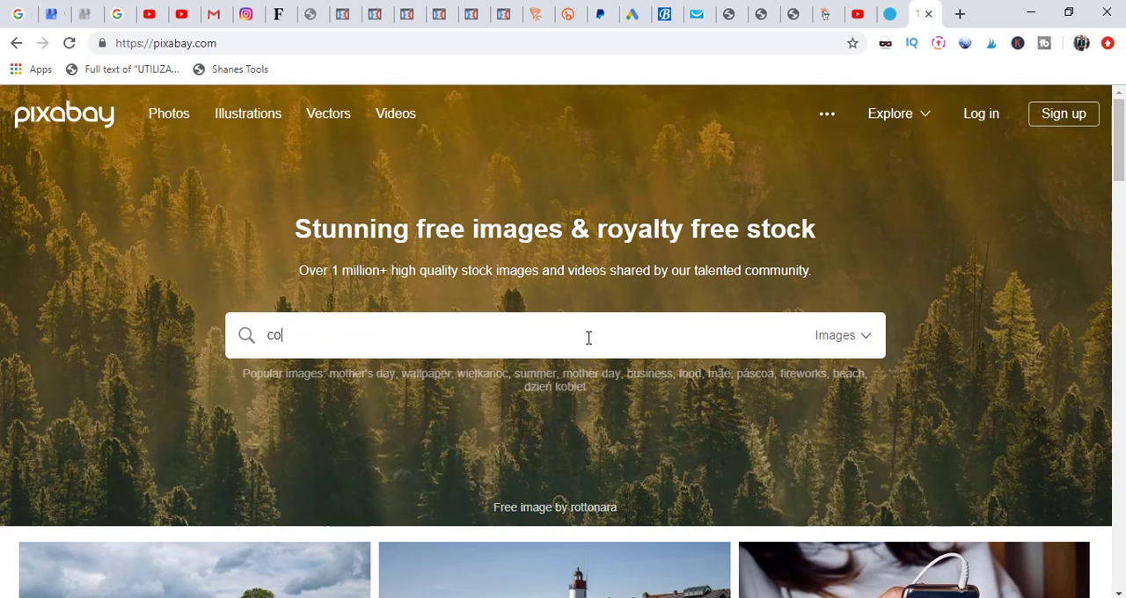
text(mputers)
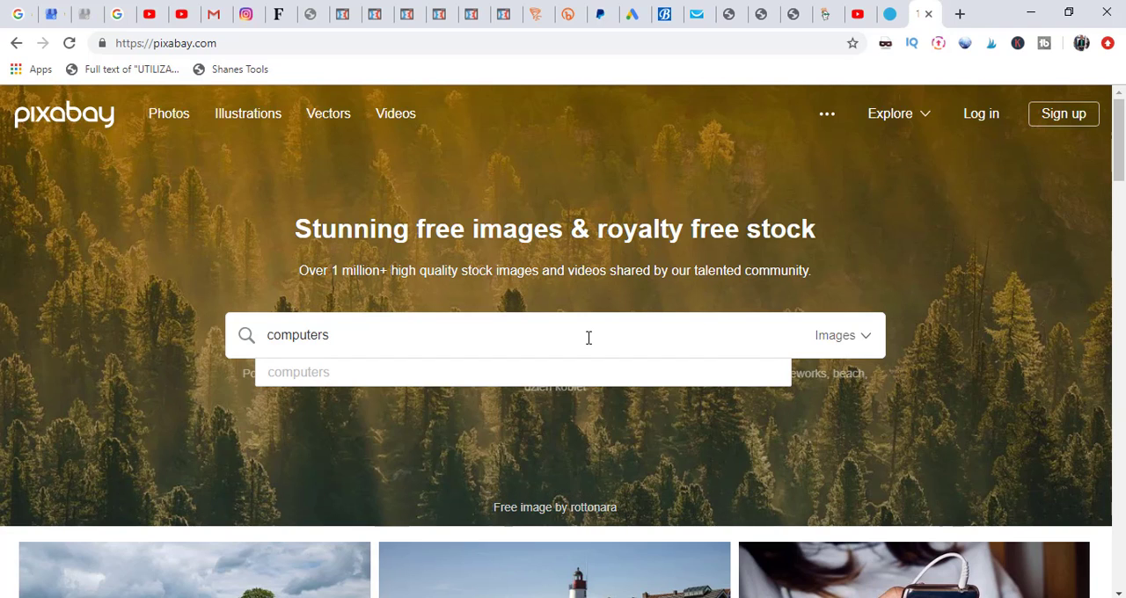
key(Return)
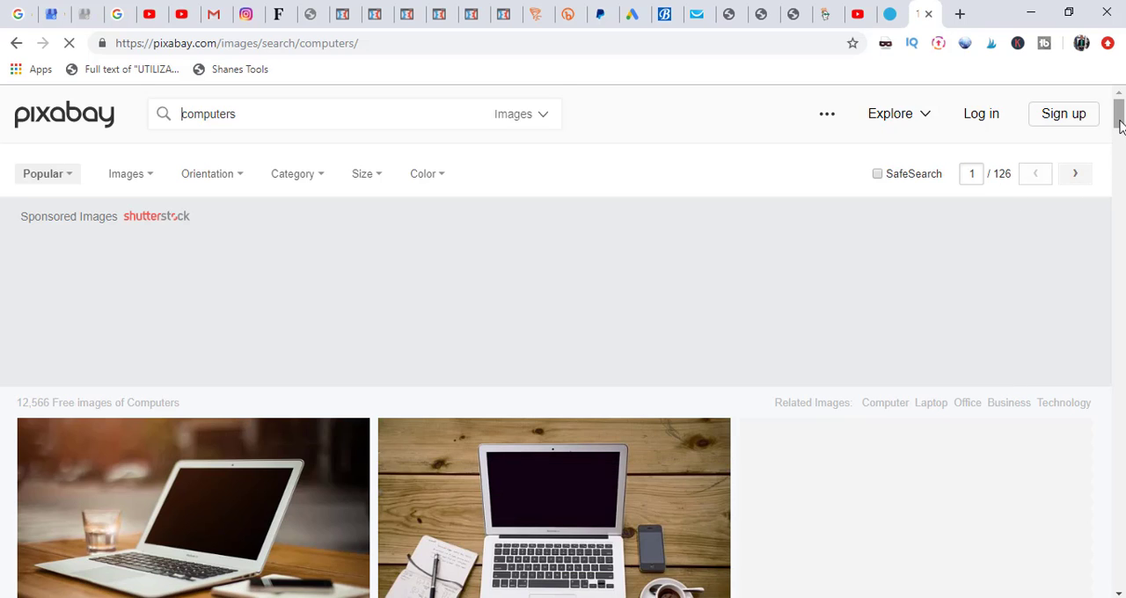
Step: Download the photo of two cheering children at a laptop from the Pixabay results as a 1920×1280 JPG
click(1120, 147)
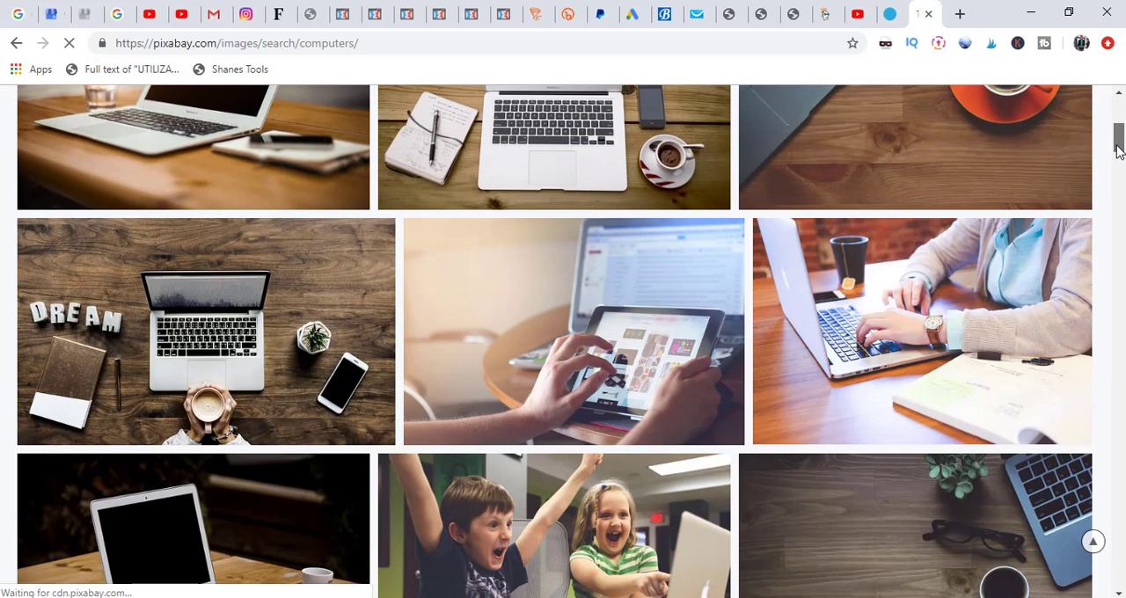
scroll(1117, 149, down, 3)
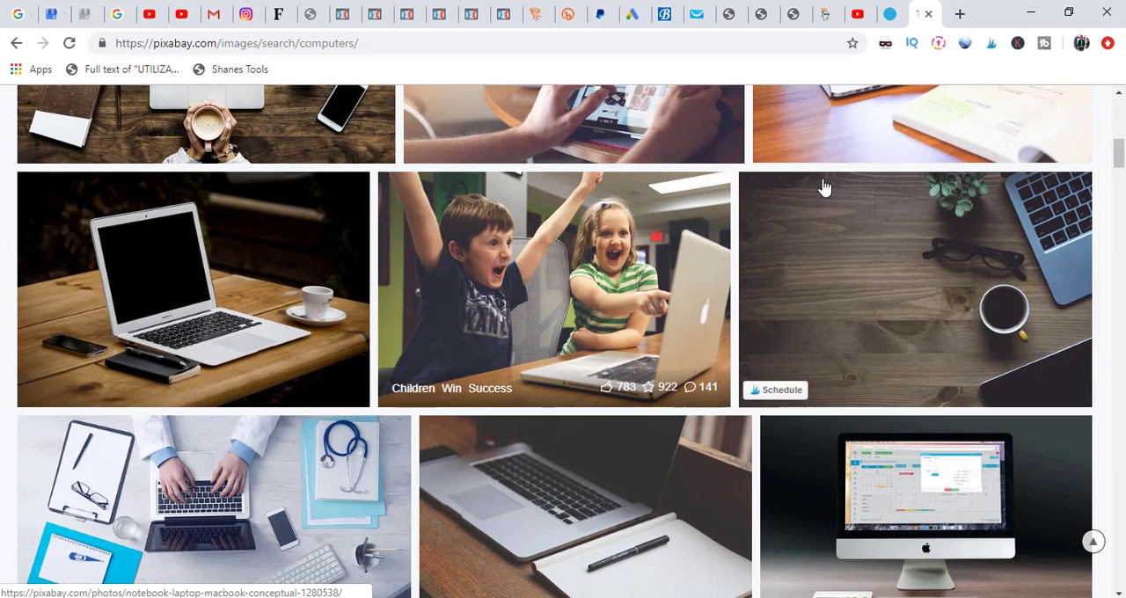
click(595, 280)
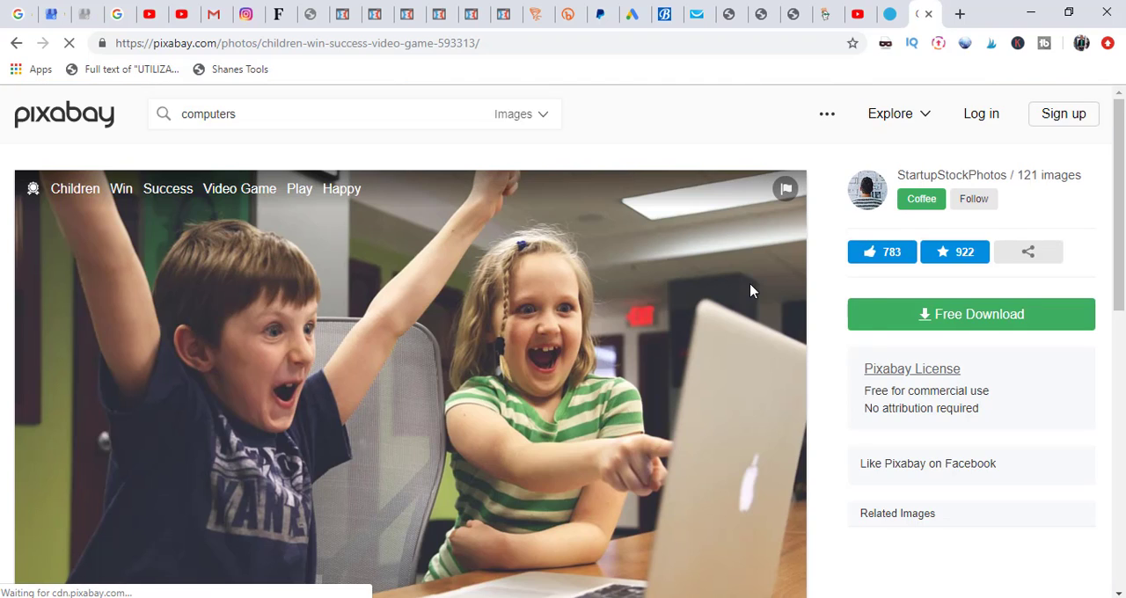
click(915, 322)
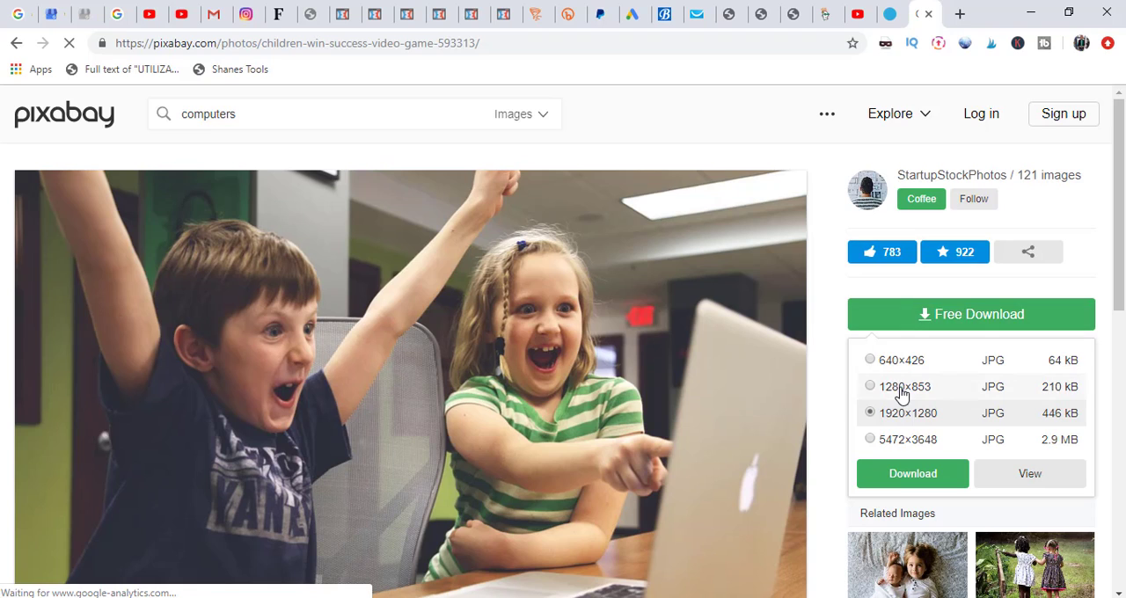
click(912, 475)
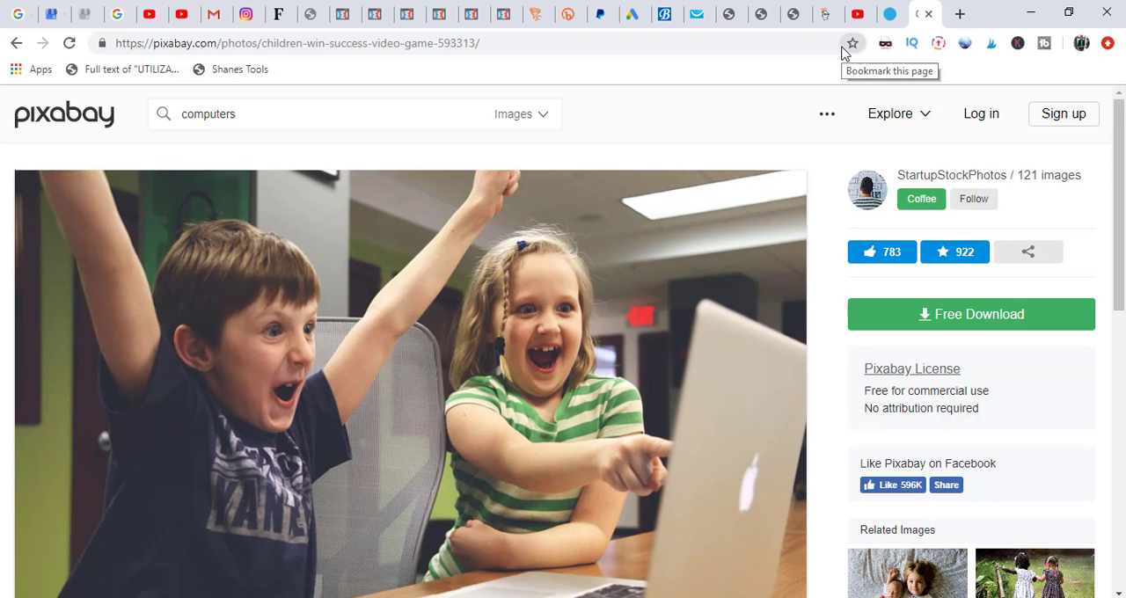
Step: Return to the About page editor, leave it for the WordPress page list, and open the Contact Us page in Elementor
click(731, 16)
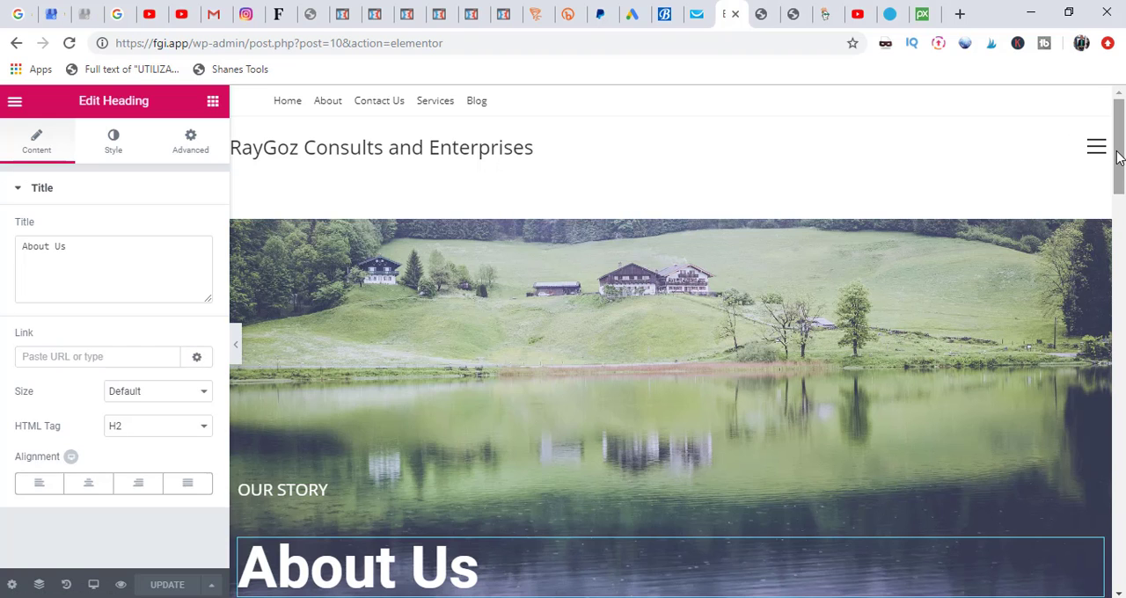
drag(1119, 157, 1119, 104)
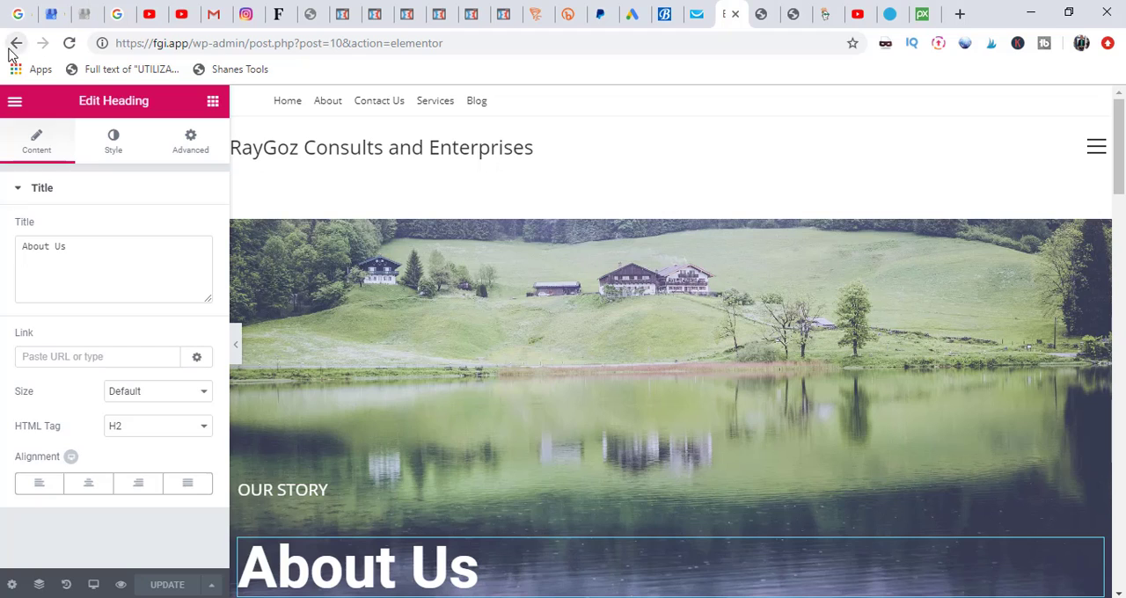
click(14, 102)
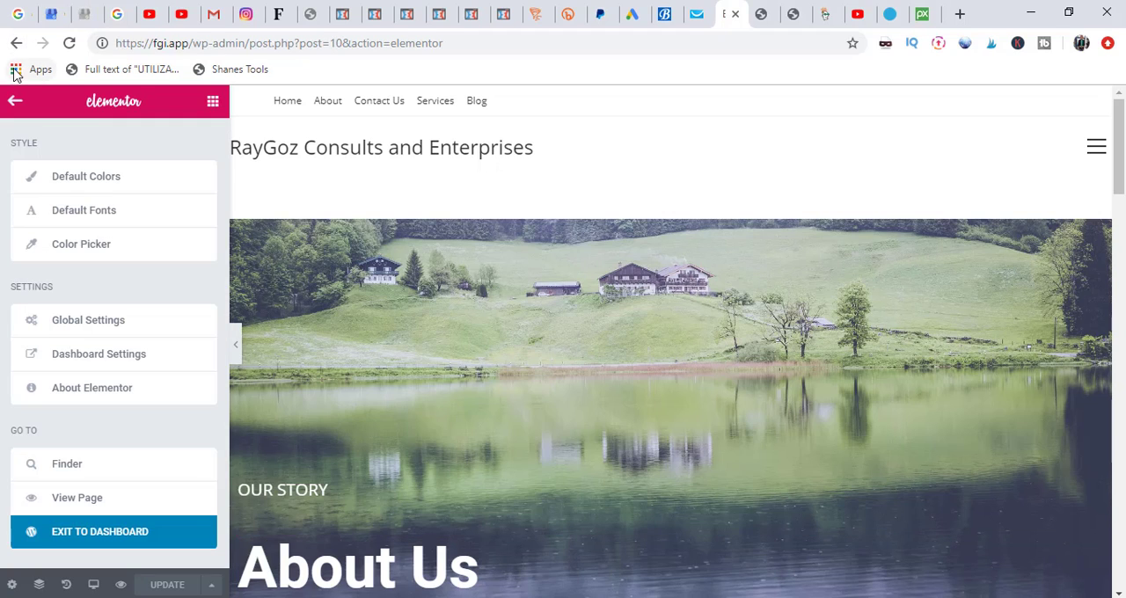
click(17, 44)
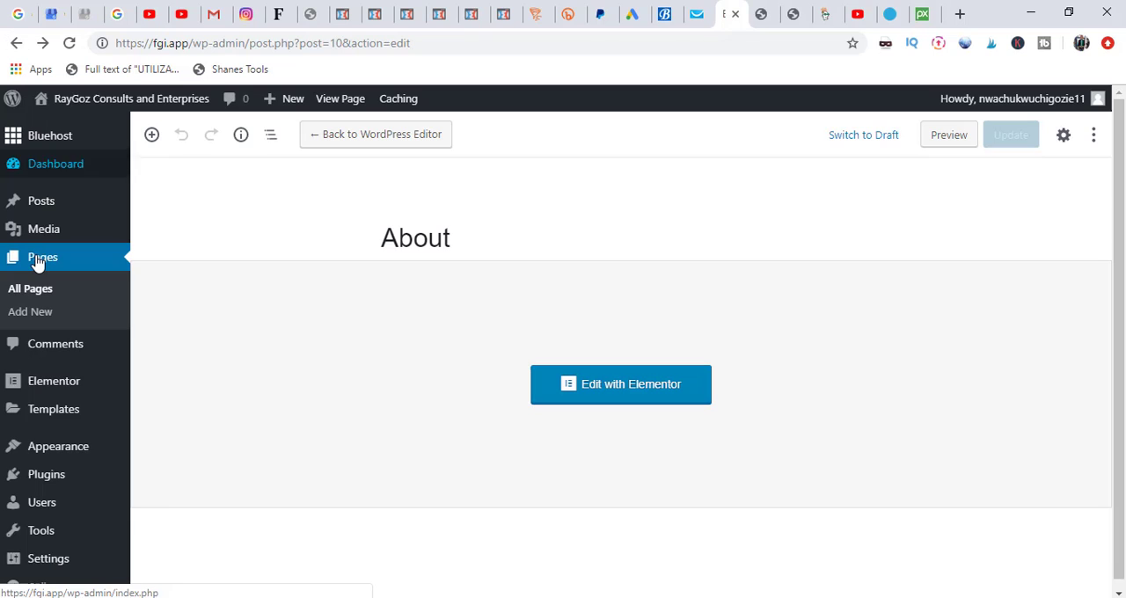
click(40, 260)
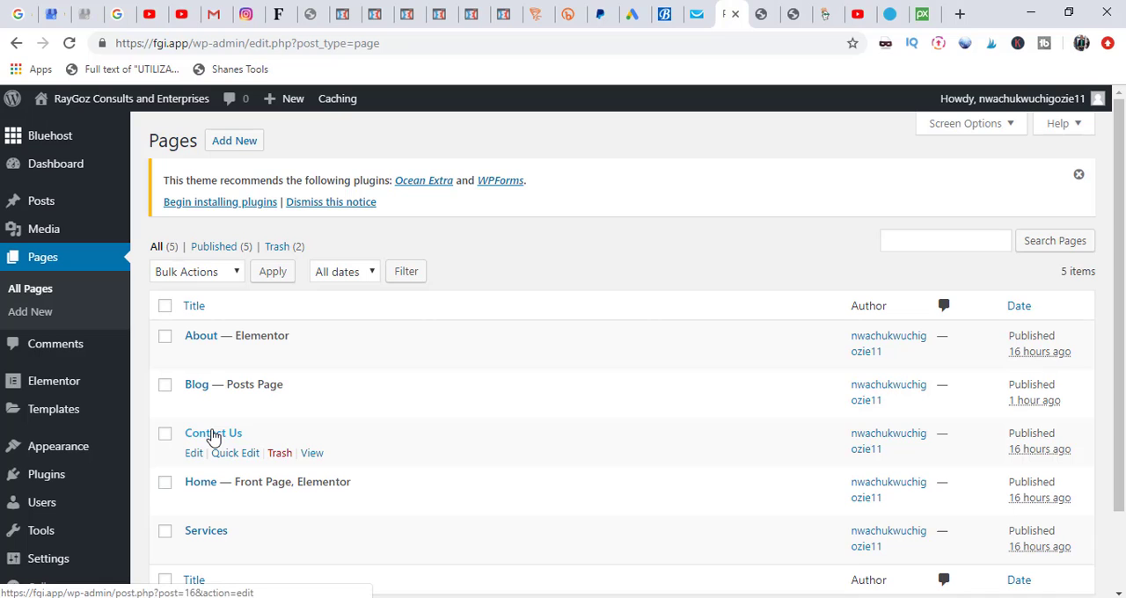
click(213, 434)
click(397, 137)
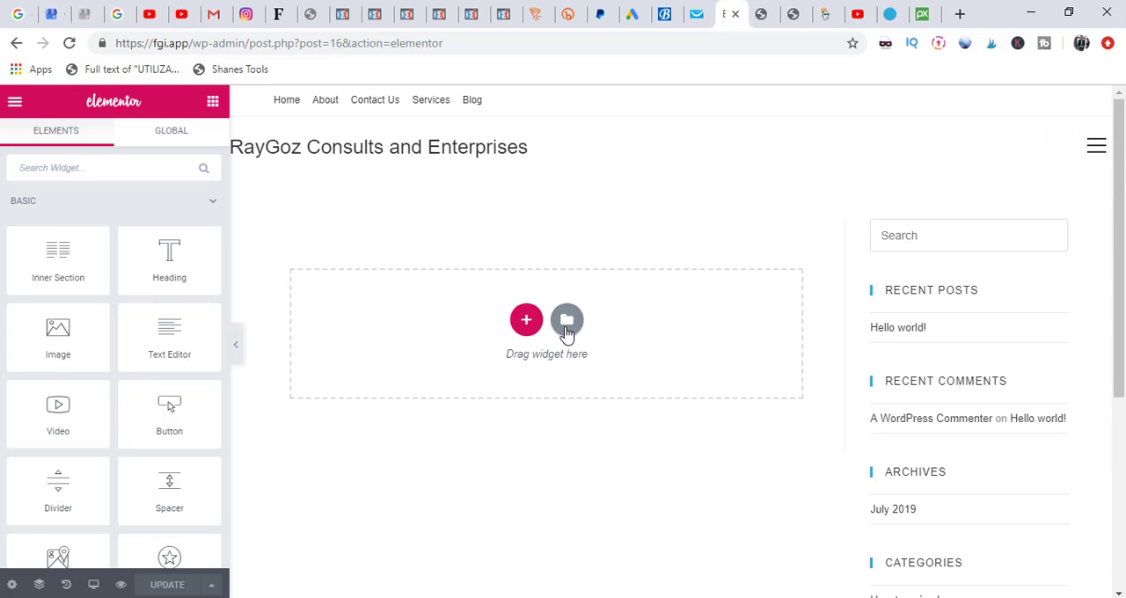
Step: Get the "K5 – Left Contact Right Map" template from tyler.com and import k5.json from the Templates folder into the template library
click(567, 320)
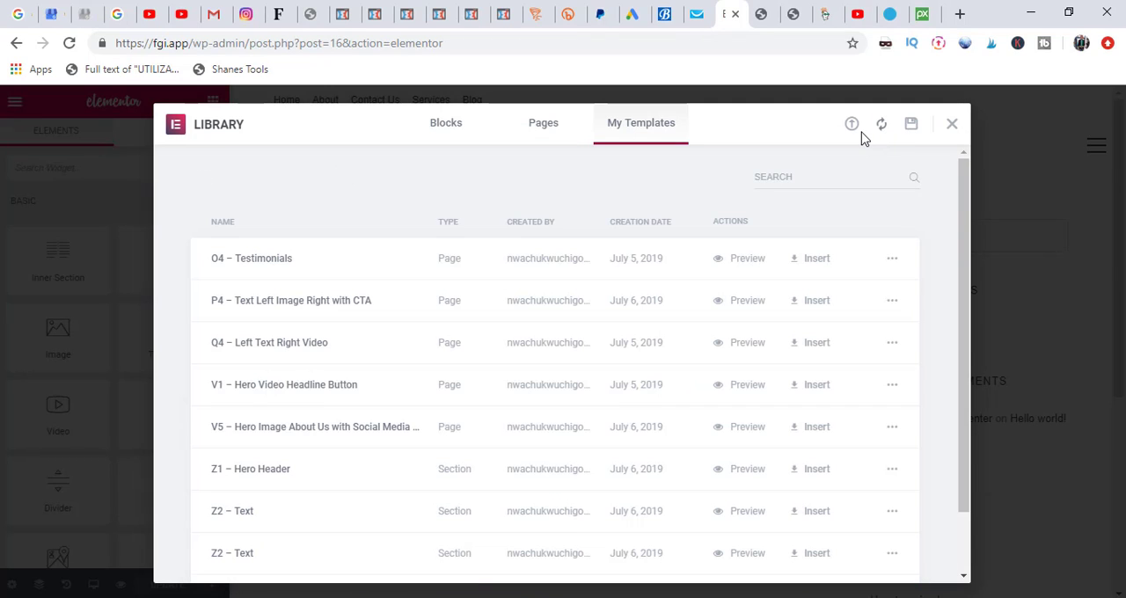
click(853, 128)
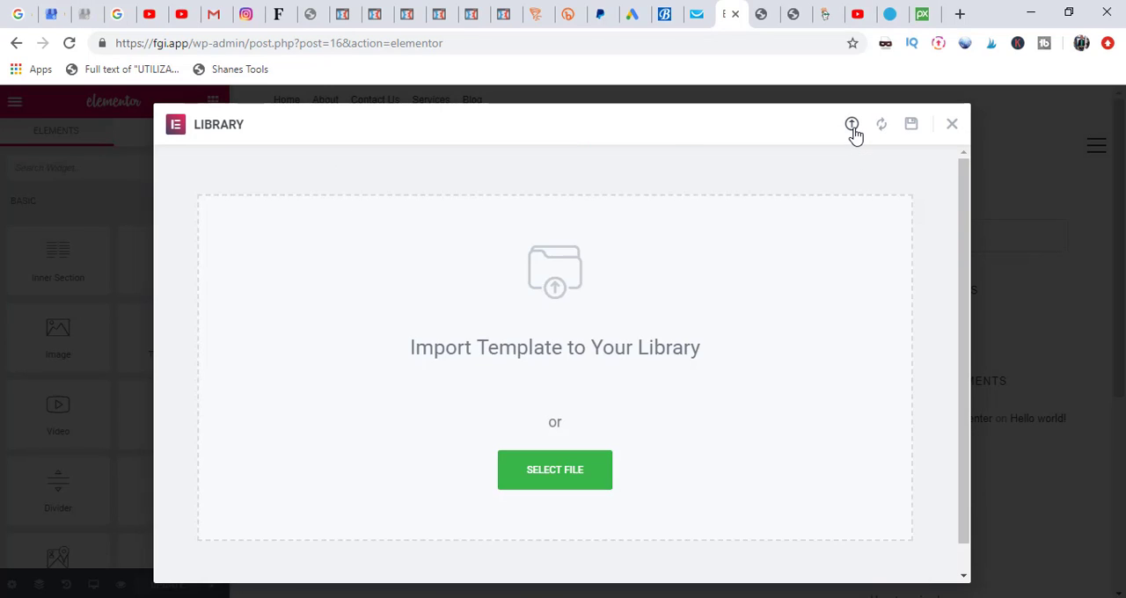
click(901, 26)
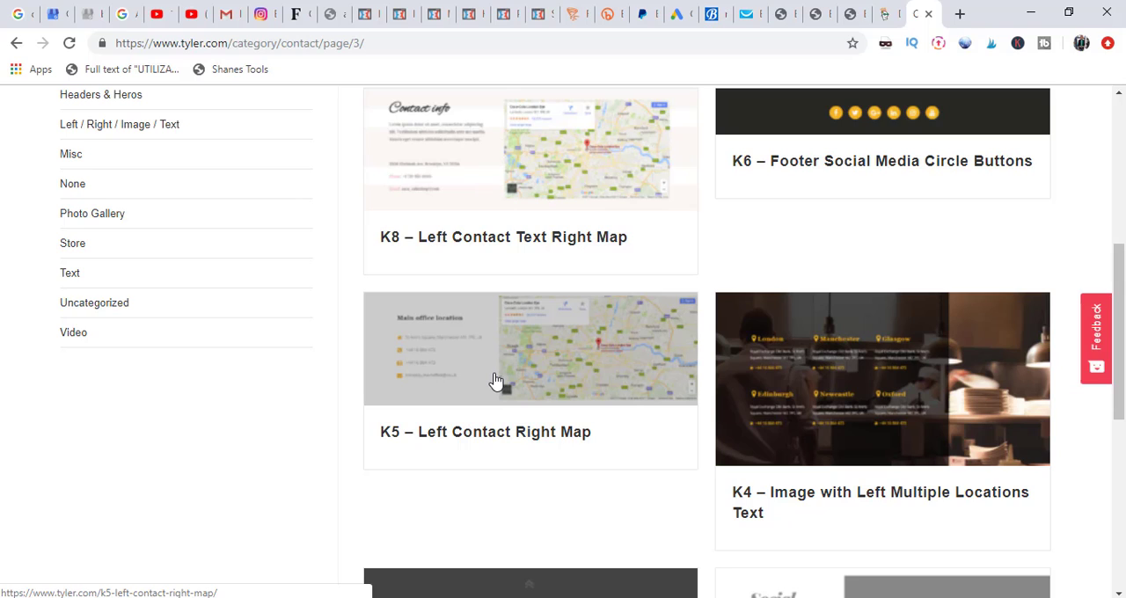
click(495, 380)
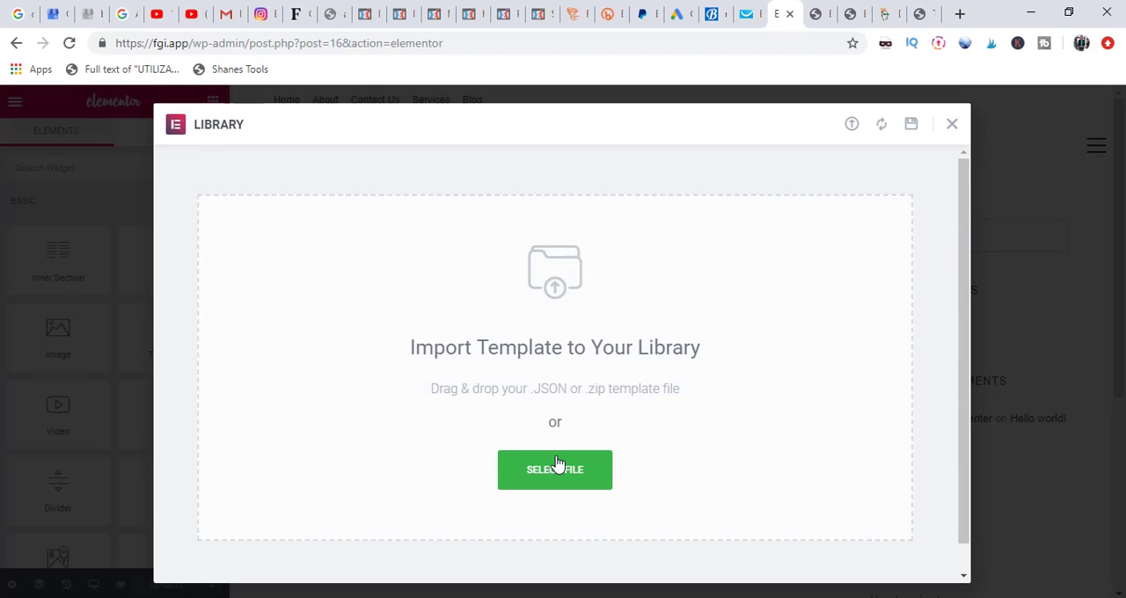
click(560, 478)
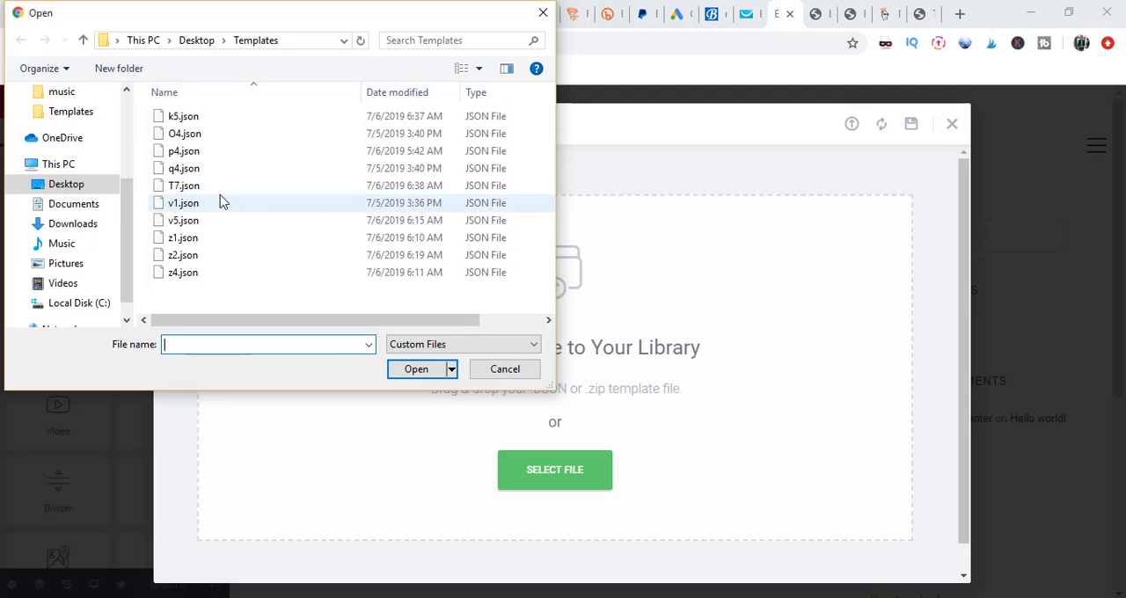
click(201, 123)
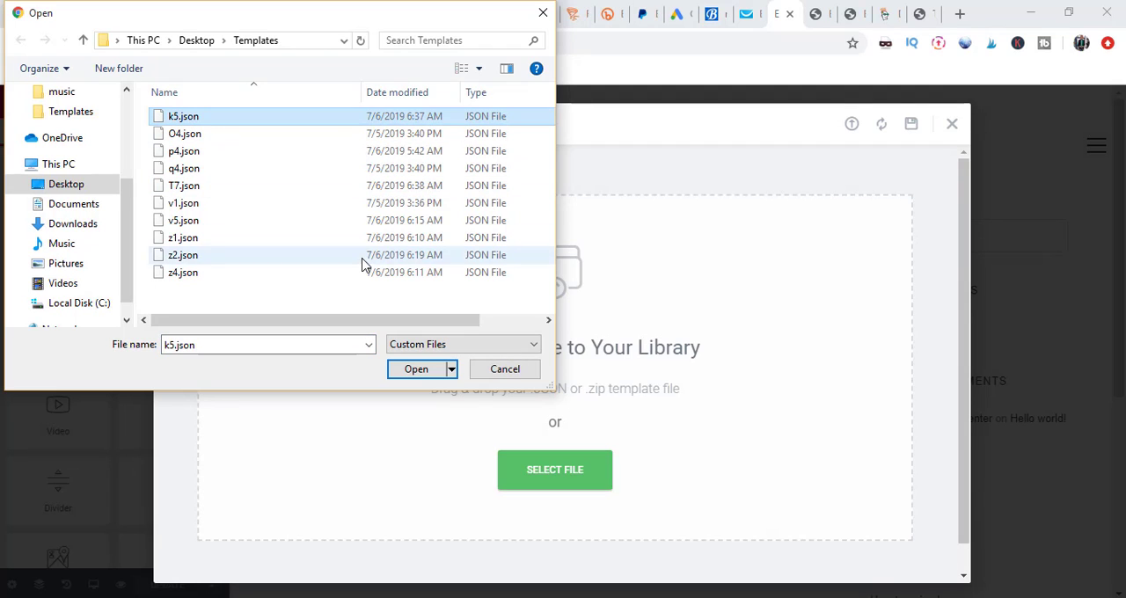
click(429, 376)
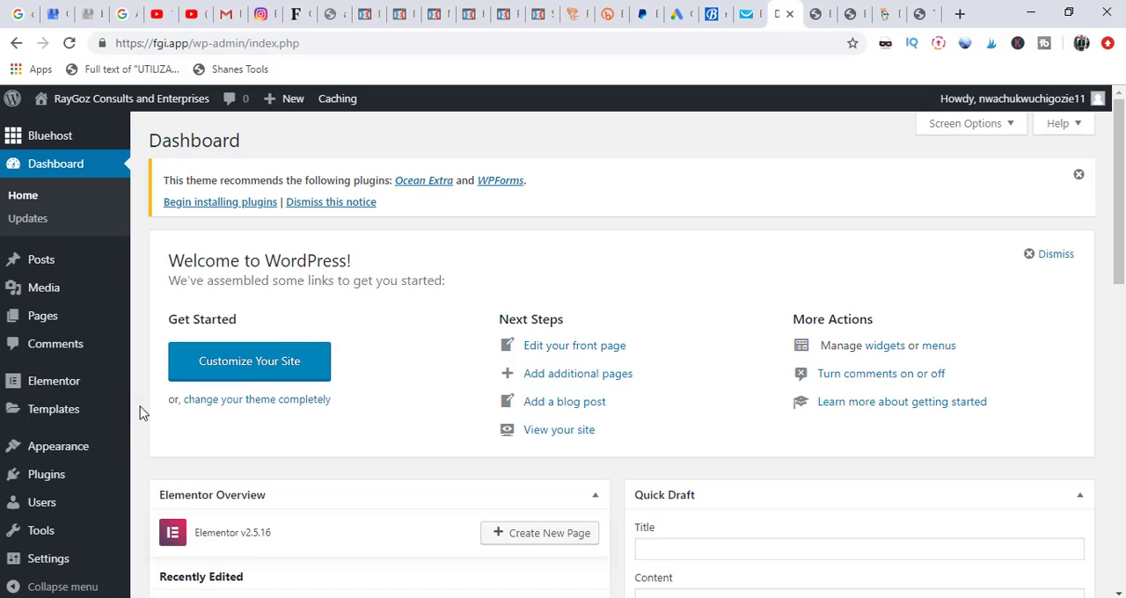
Step: Search the WordPress plugins for "contact", then install and activate Contact Form 7
mouse_move(67, 483)
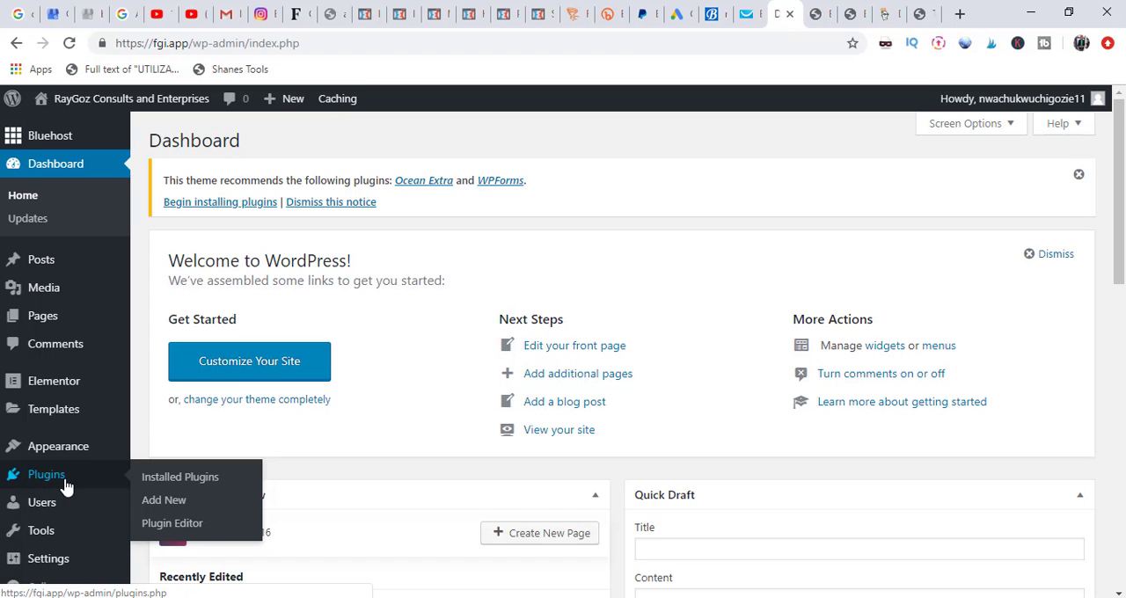
click(167, 502)
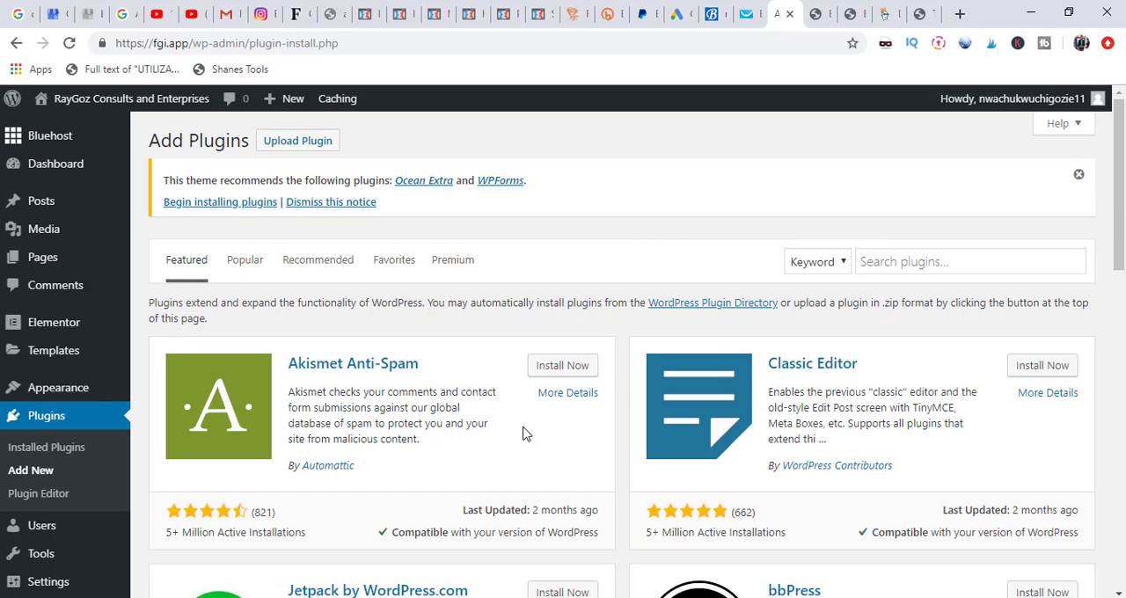
click(900, 261)
text(contact)
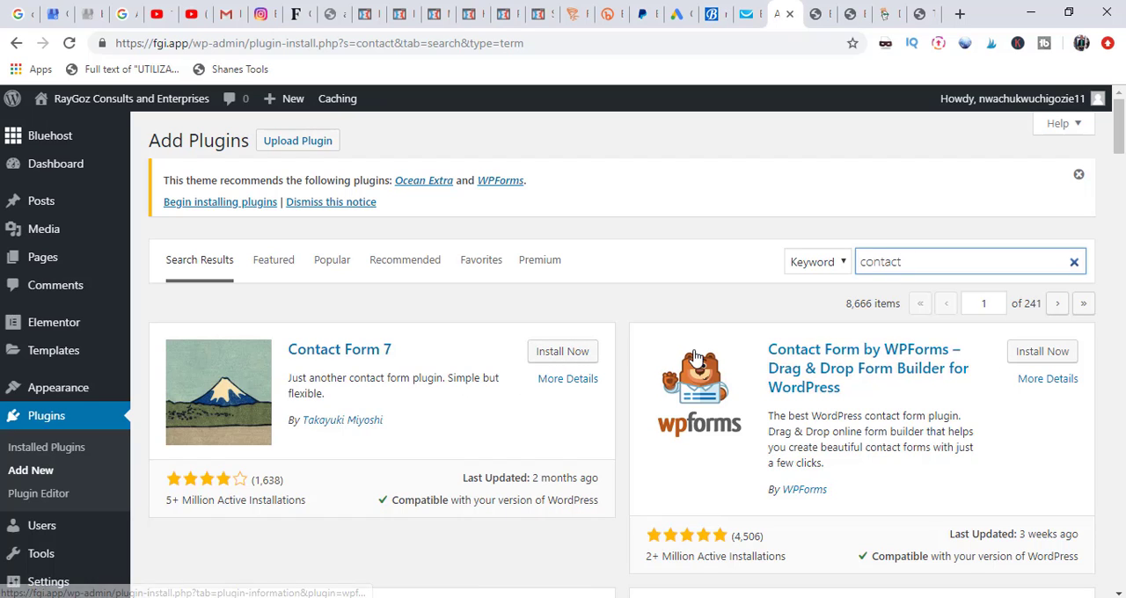
click(553, 355)
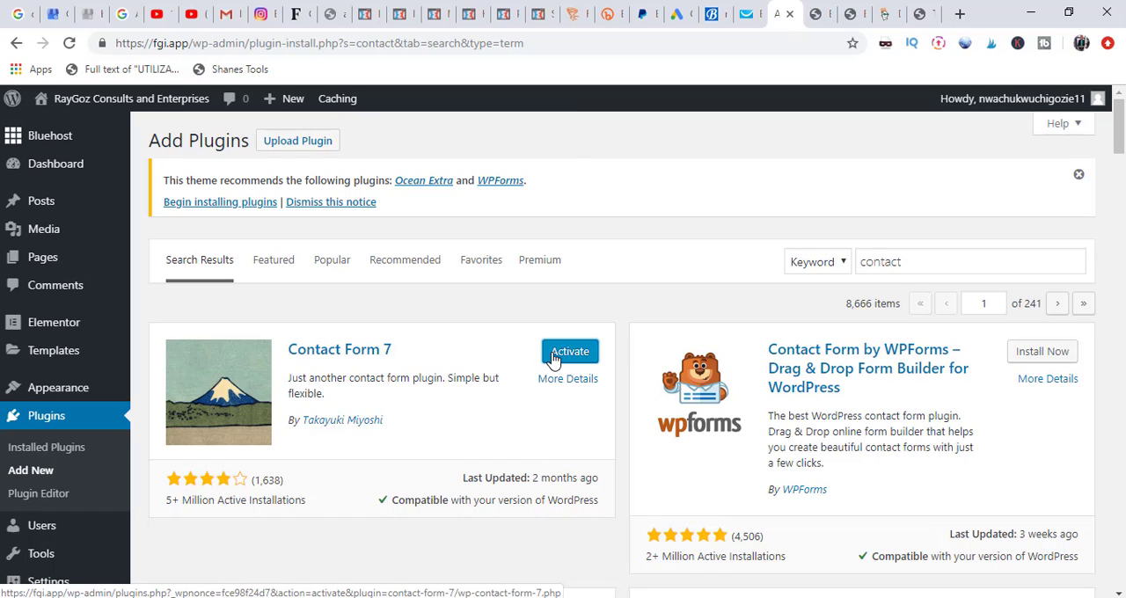
click(554, 353)
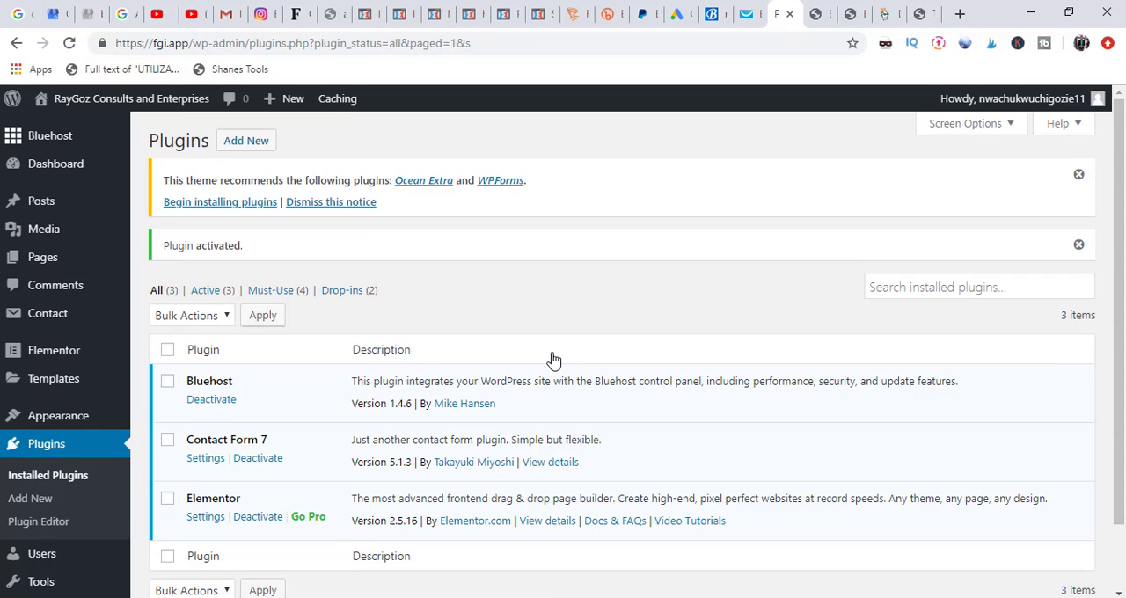
Step: Go to the Contact Form 7 settings and open Contact form 1 for editing
click(212, 459)
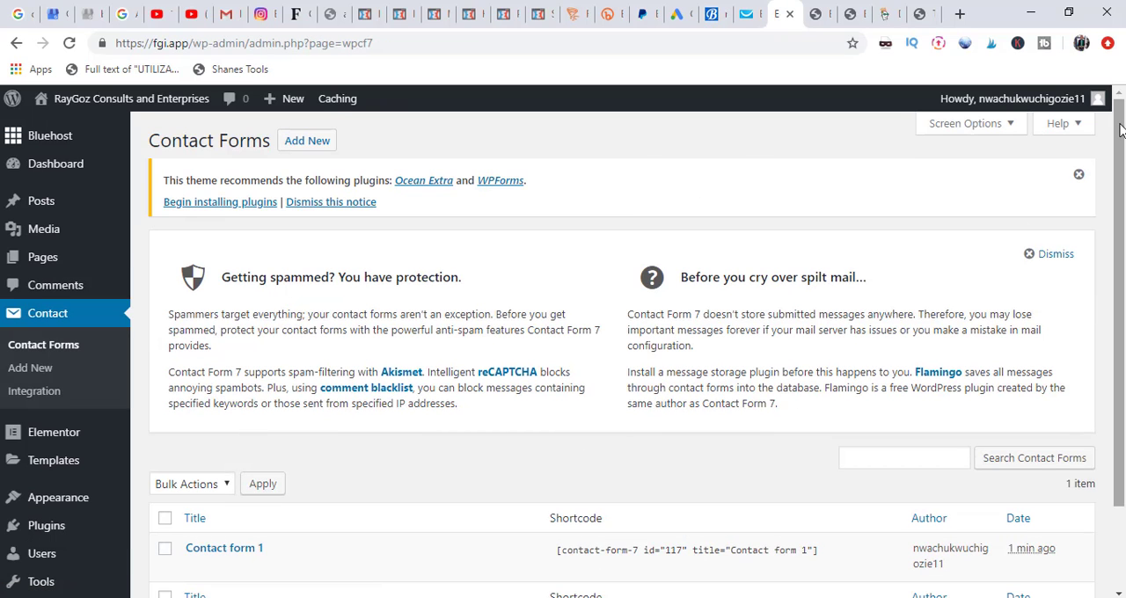
drag(1122, 130, 1121, 231)
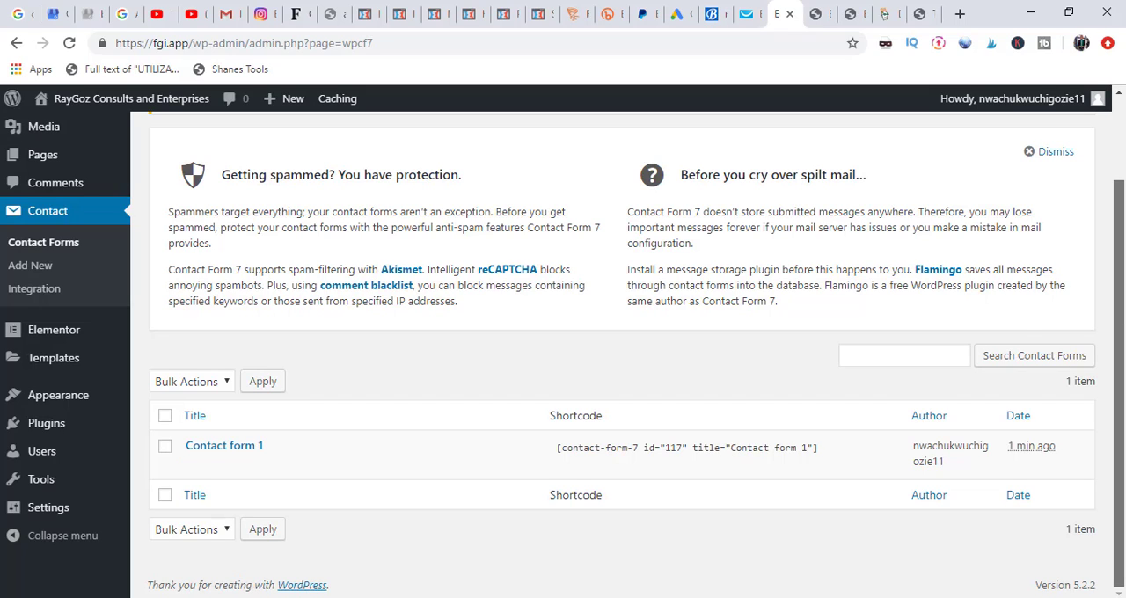
scroll(1122, 114, up, 1)
scroll(1122, 181, down, 1)
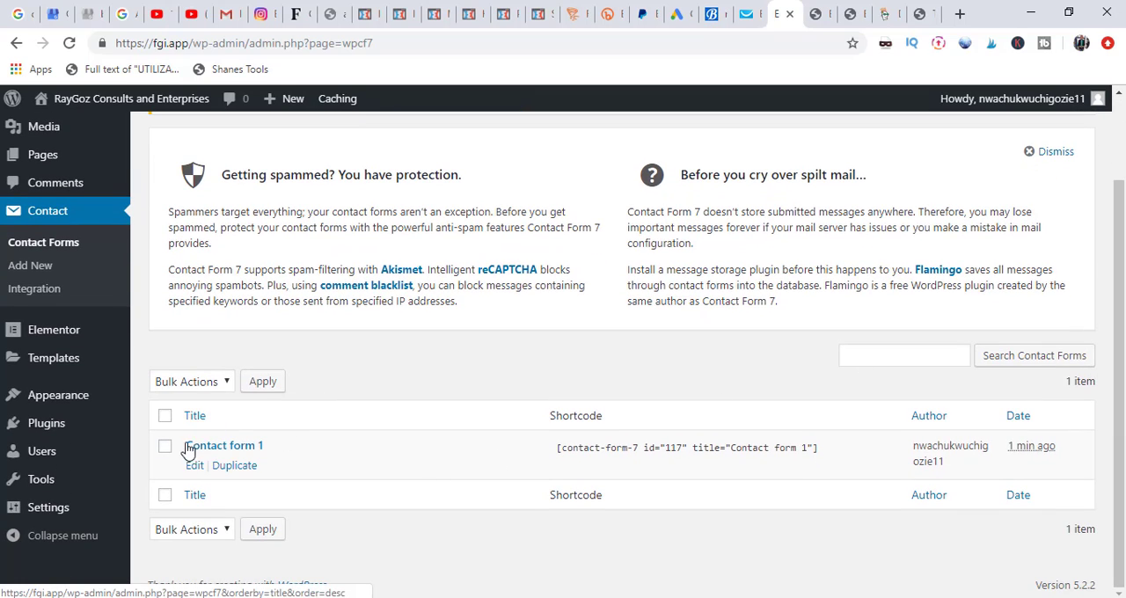
click(194, 466)
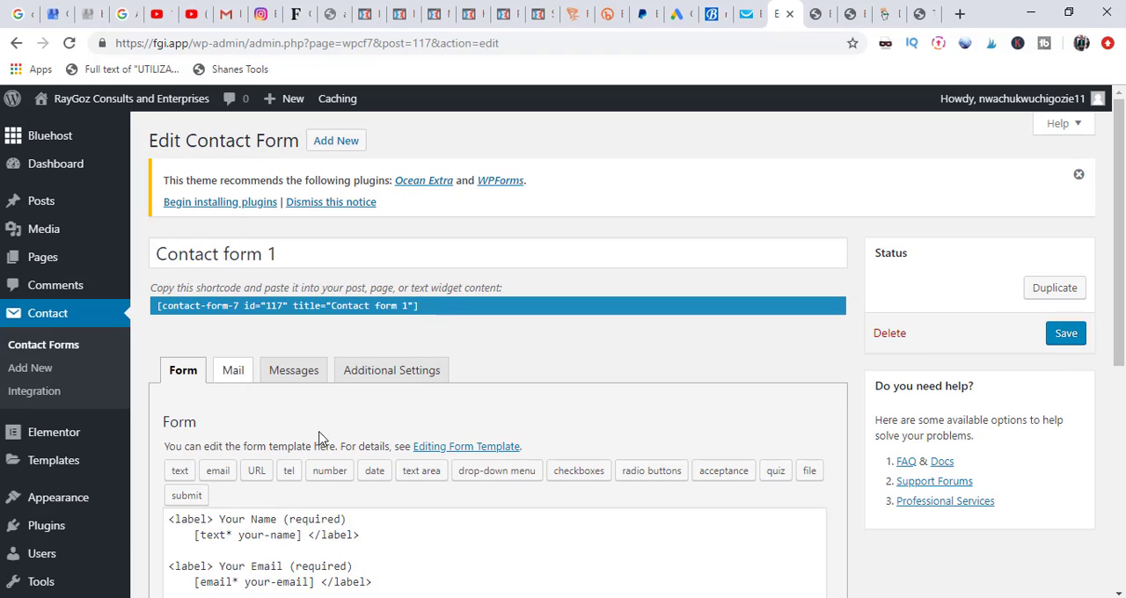
Step: Review the mail settings of Contact form 1, including its recipient and message body, and save the form
click(232, 374)
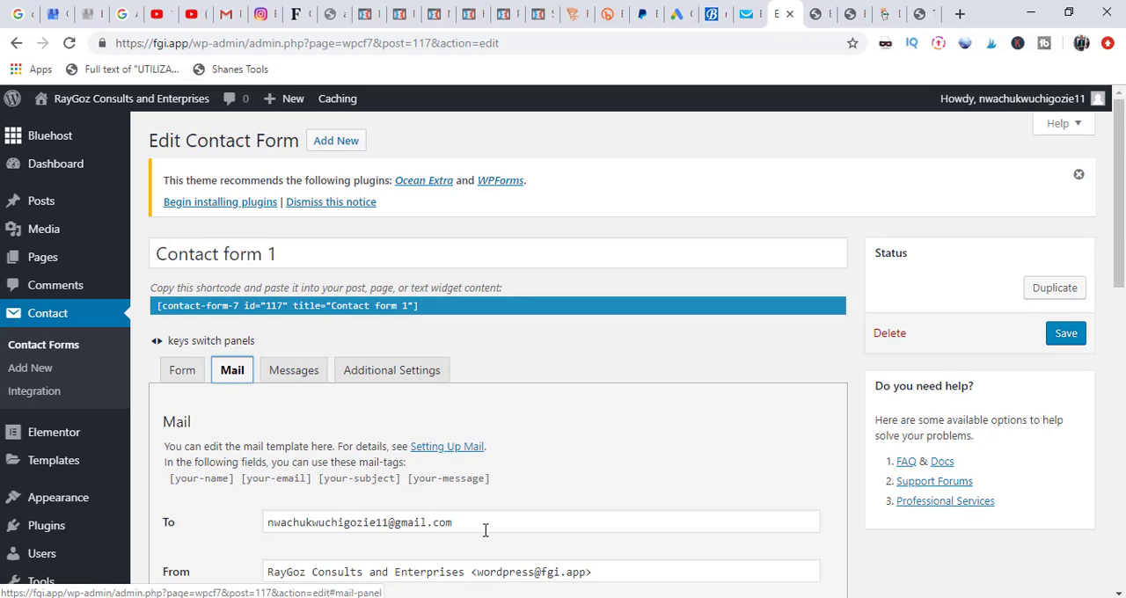
drag(1124, 239, 1124, 254)
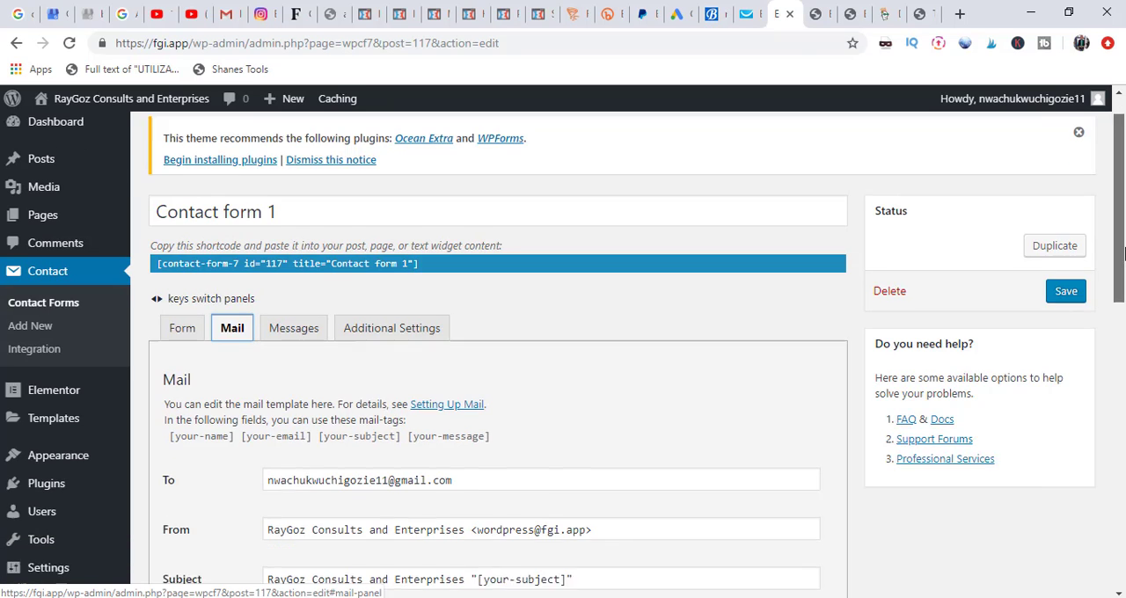
scroll(1125, 255, down, 3)
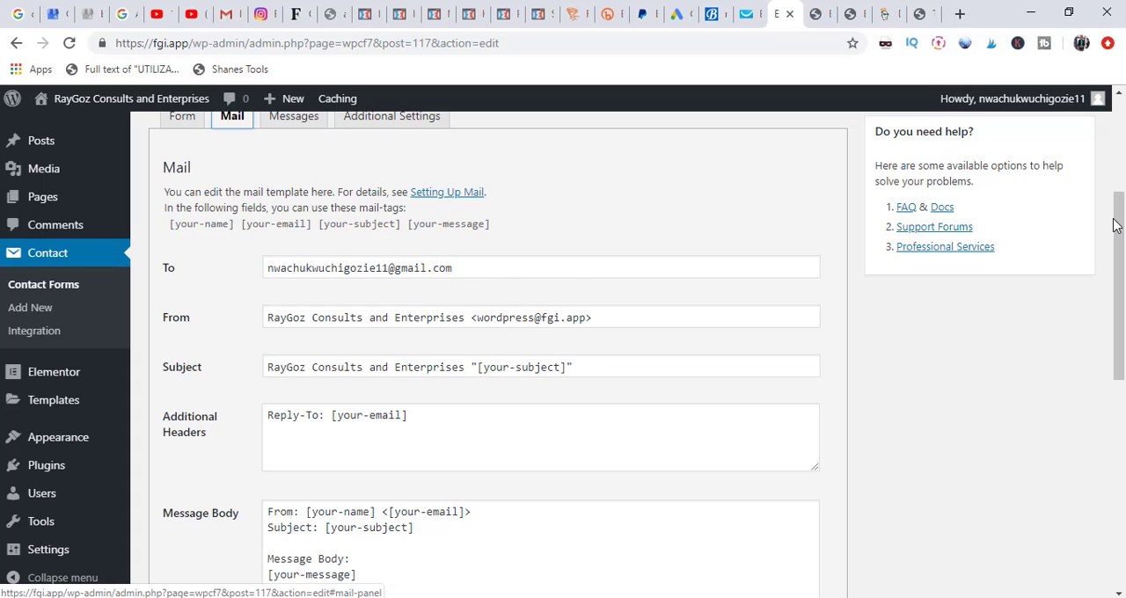
drag(1119, 220, 1100, 193)
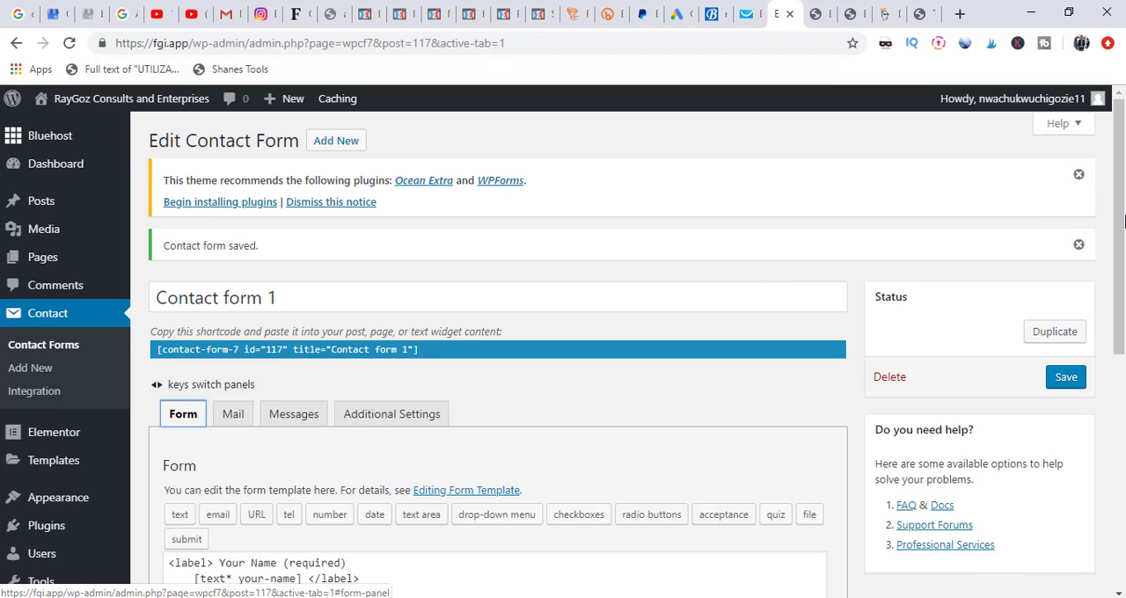
drag(1123, 142, 1124, 216)
Step: Return to the list of contact forms and select the shortcode of Contact form 1 for copying
click(17, 43)
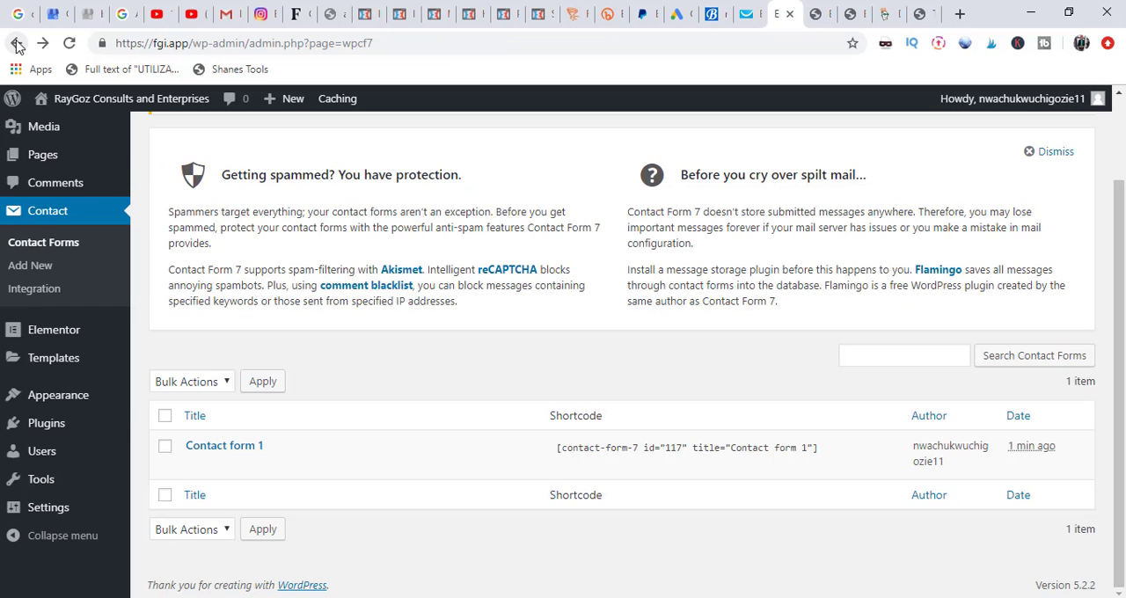
click(552, 452)
drag(599, 463, 657, 467)
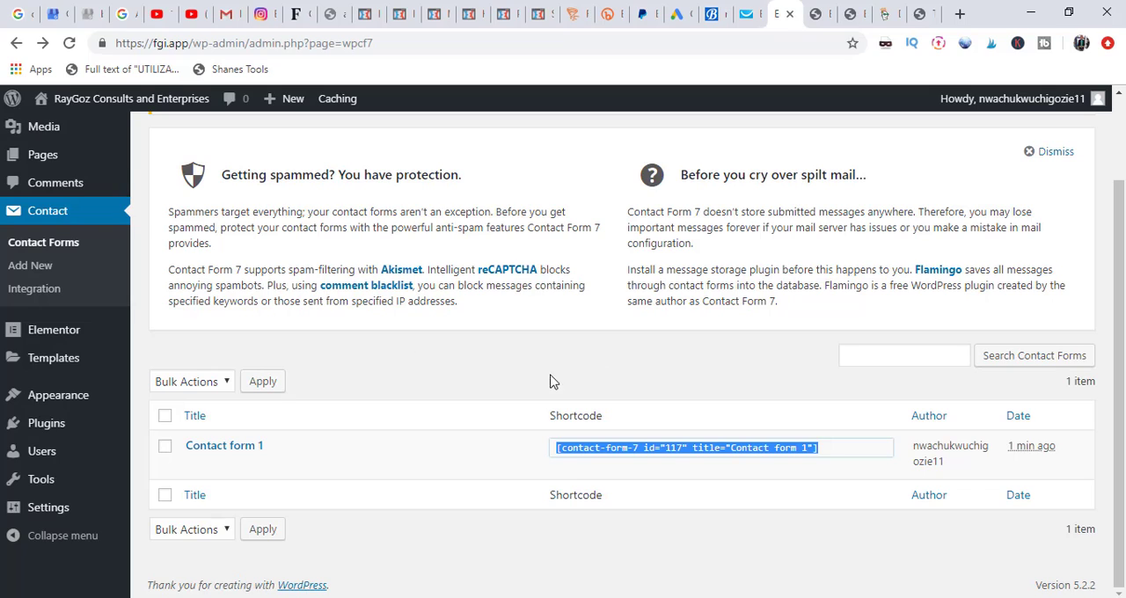
Step: Open the Contact Us page for editing, set its template to Elementor Full Width and update the page
mouse_move(35, 153)
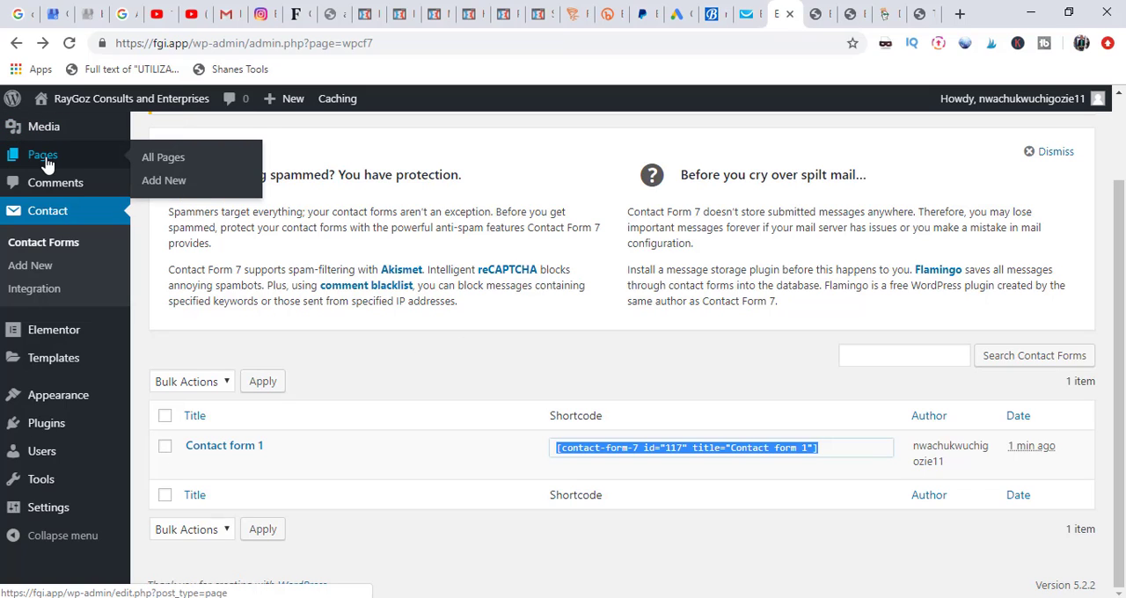
click(164, 166)
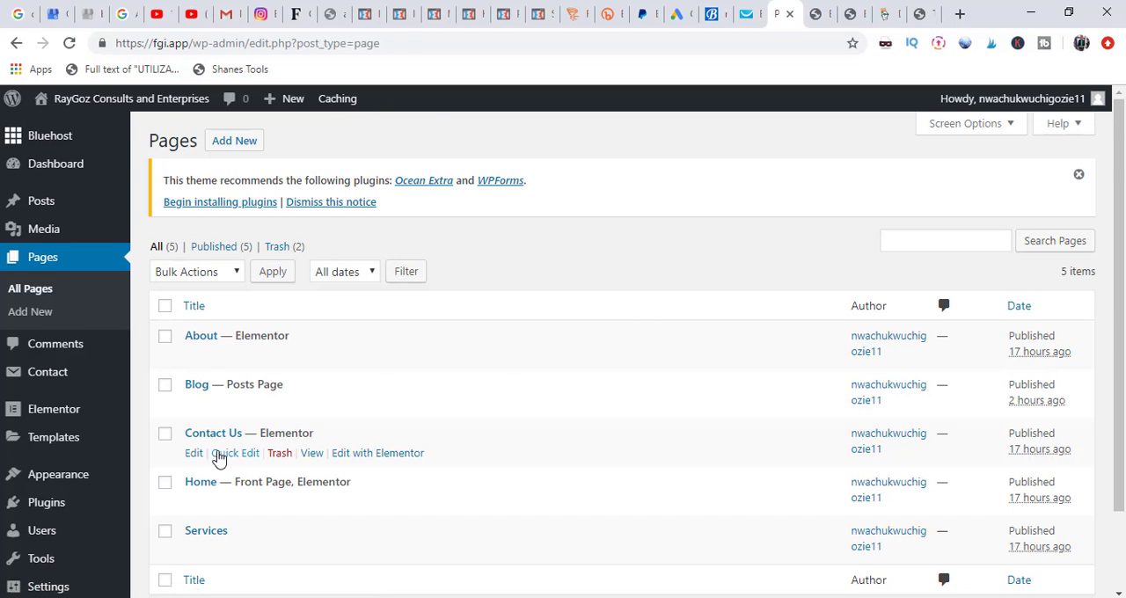
click(201, 451)
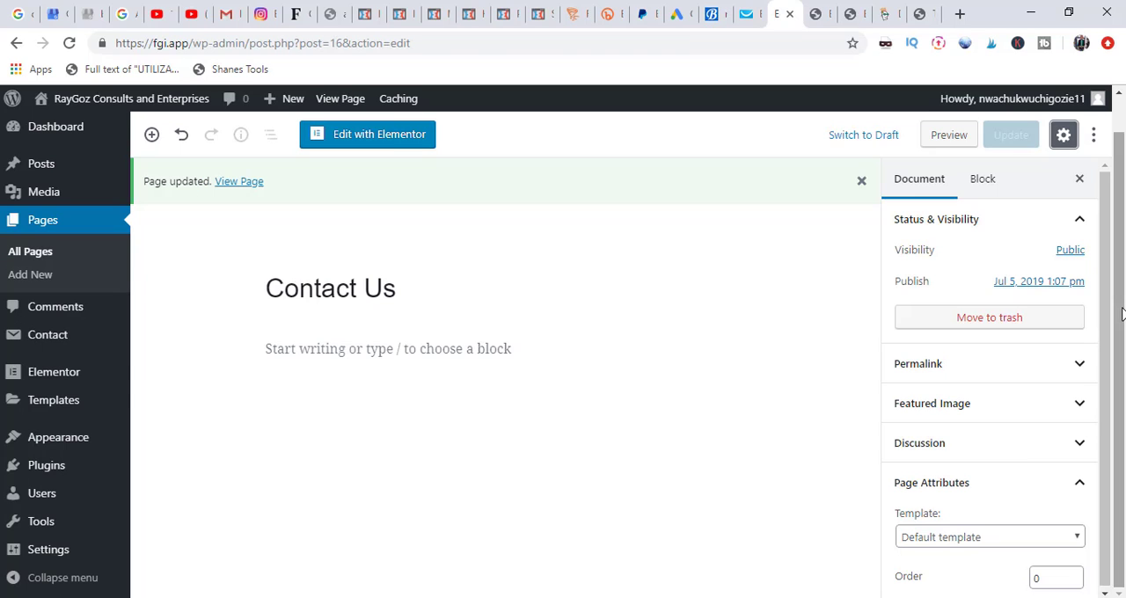
drag(1107, 323, 1104, 428)
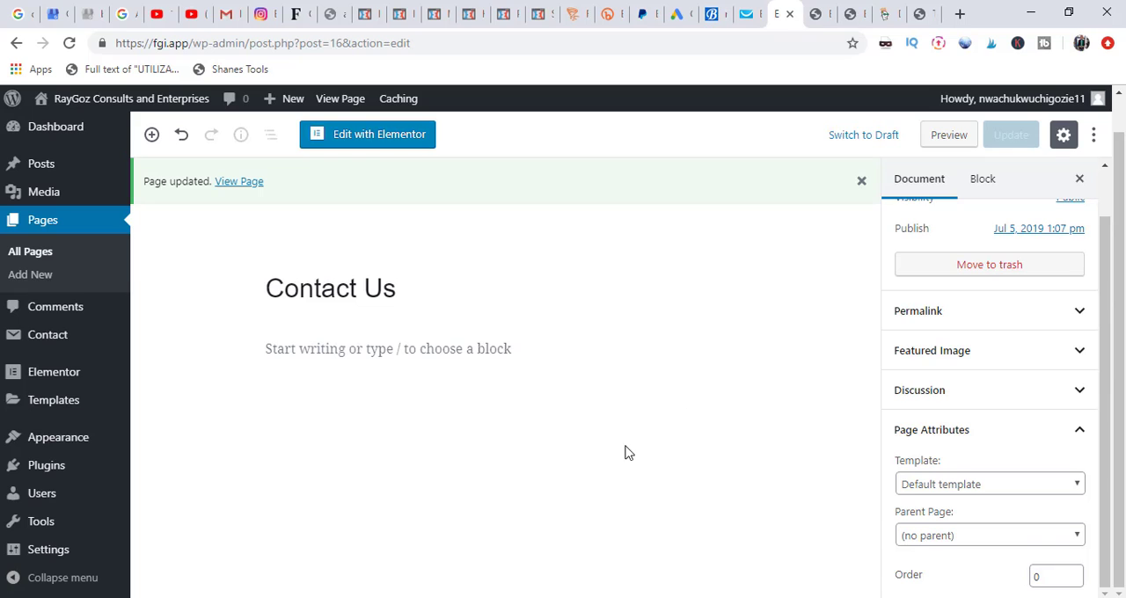
click(953, 487)
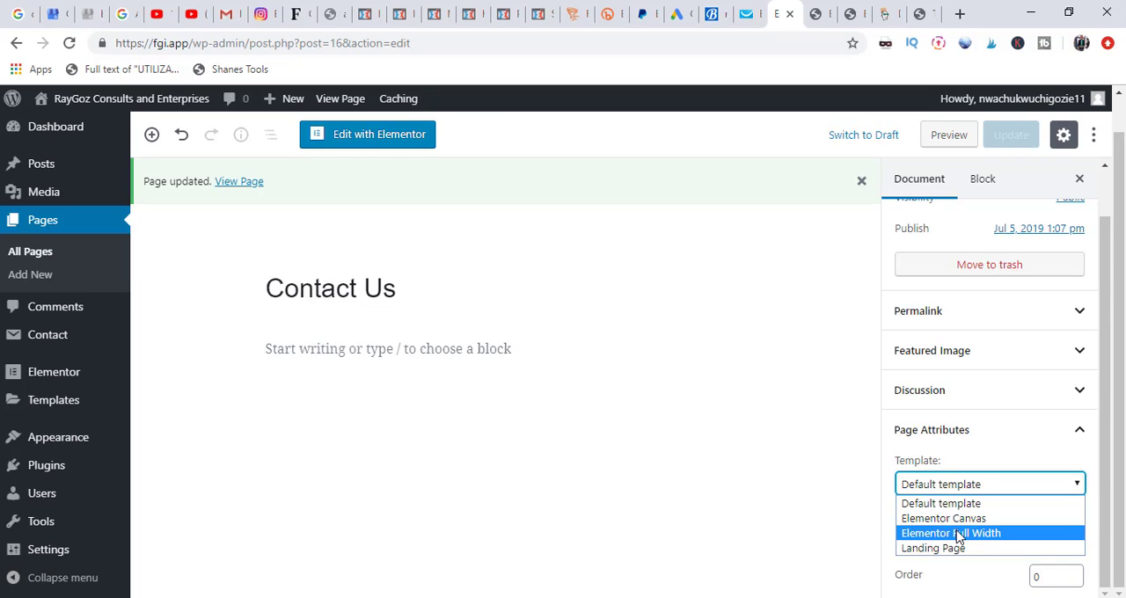
click(959, 534)
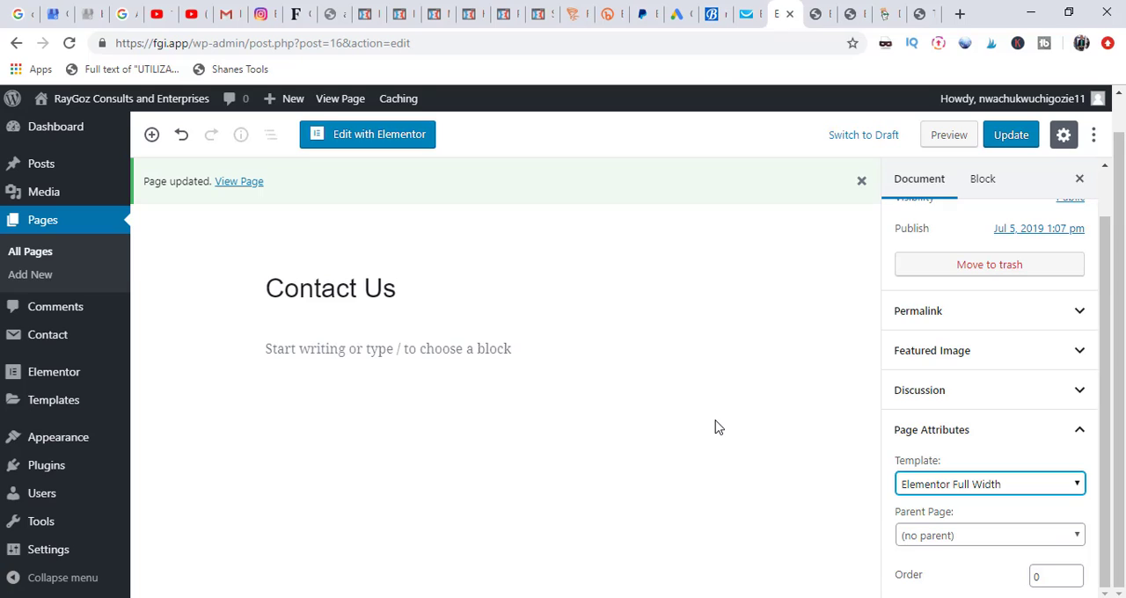
click(1010, 140)
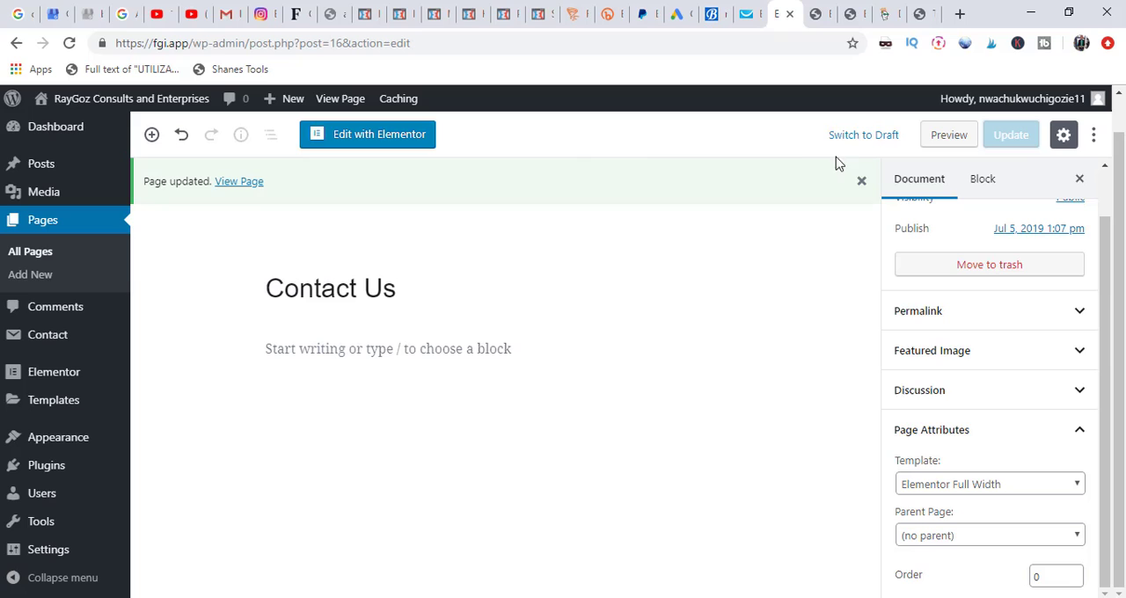
Step: In Elementor, insert the saved "K5 – Left Contact Right Map" template into Contact Us and set the page layout to Elementor Full Width
click(378, 140)
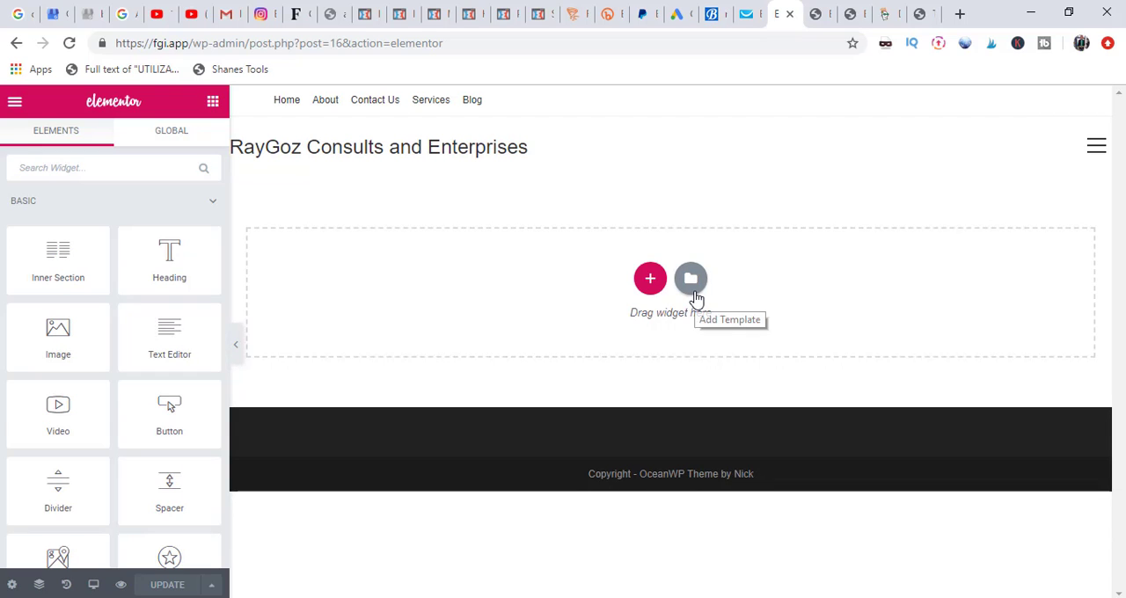
click(694, 296)
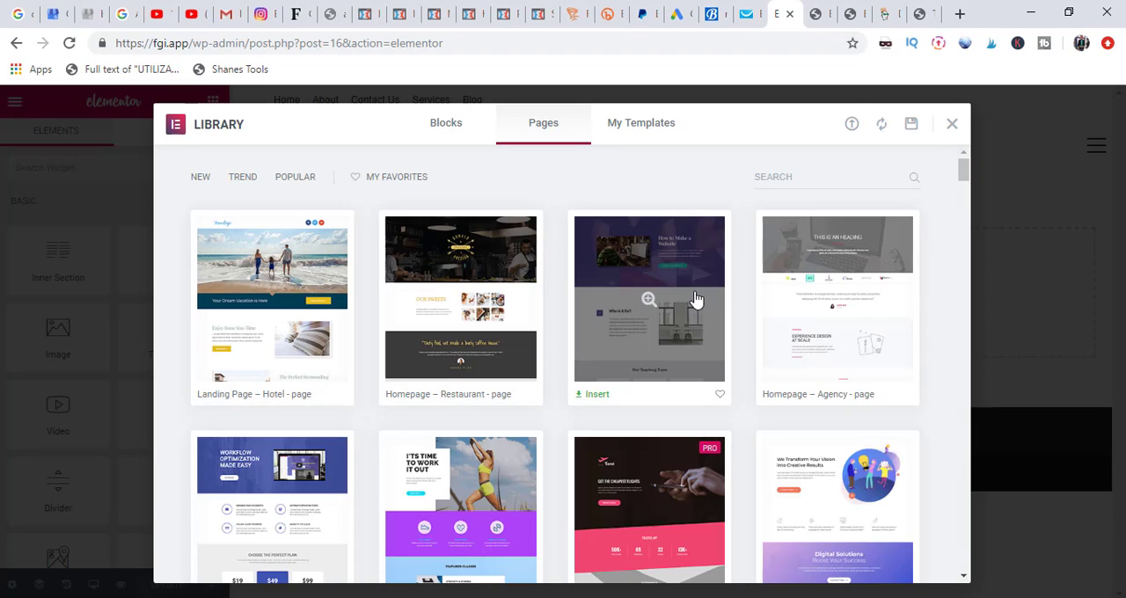
click(635, 131)
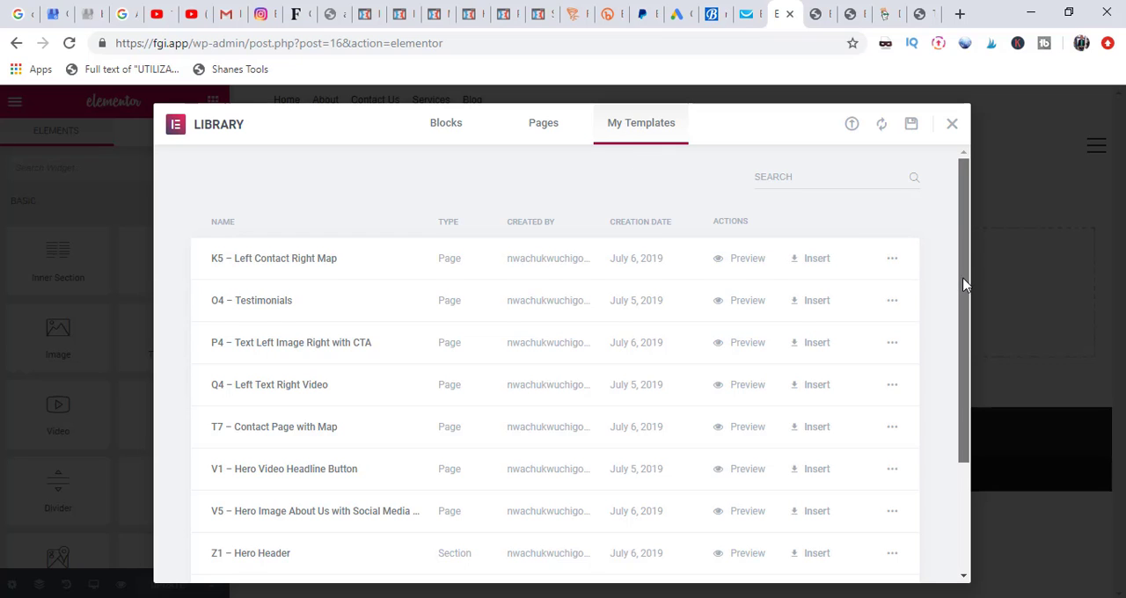
drag(964, 299, 963, 348)
scroll(963, 352, down, 2)
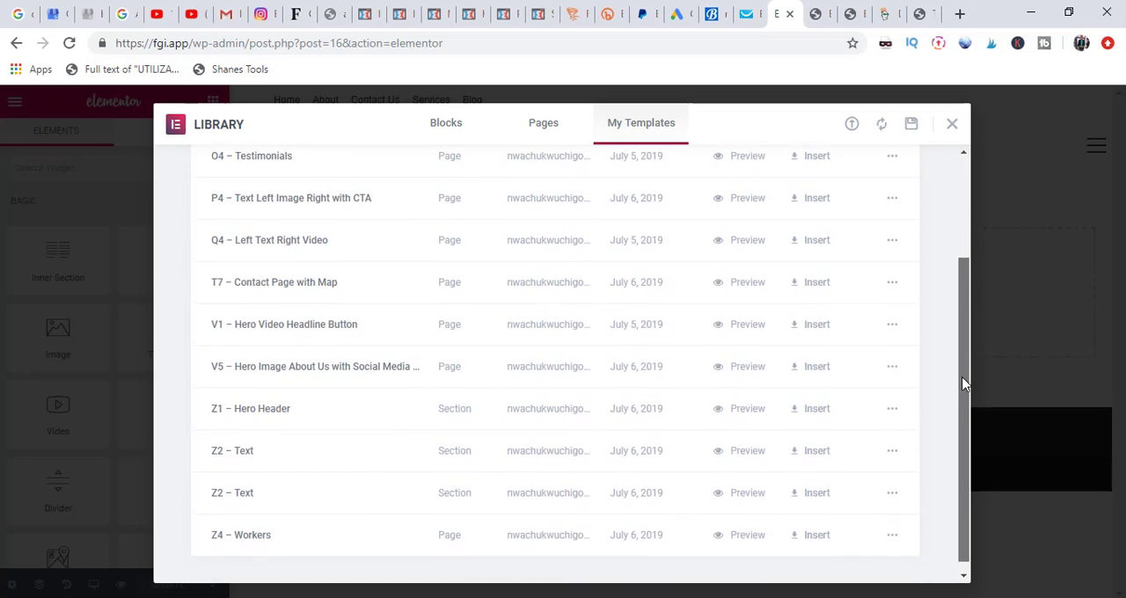
scroll(969, 352, up, 2)
scroll(973, 352, down, 2)
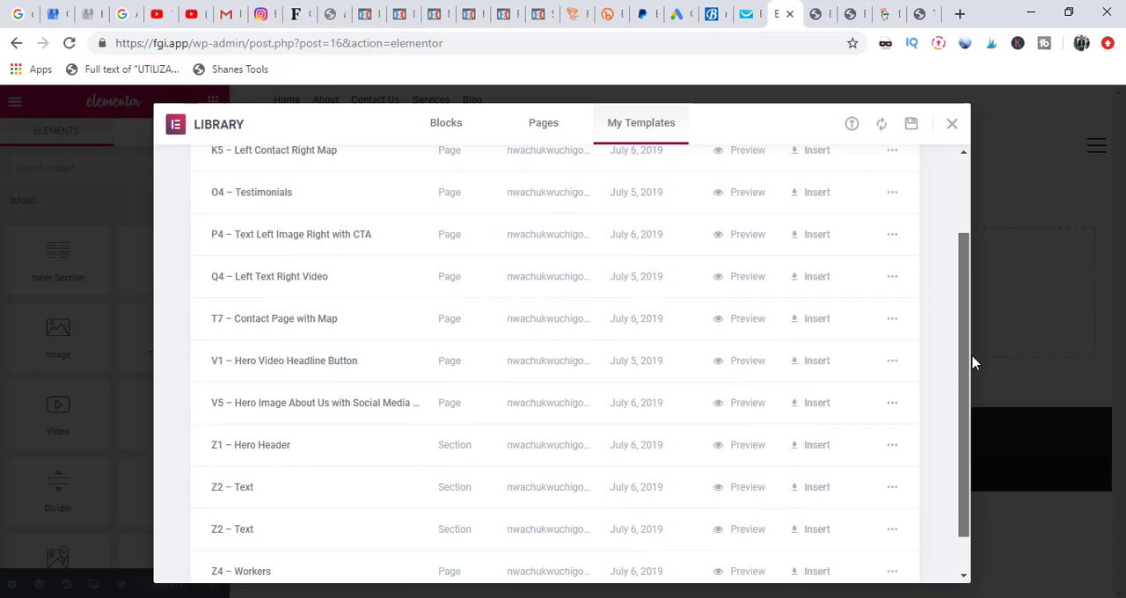
scroll(986, 289, up, 4)
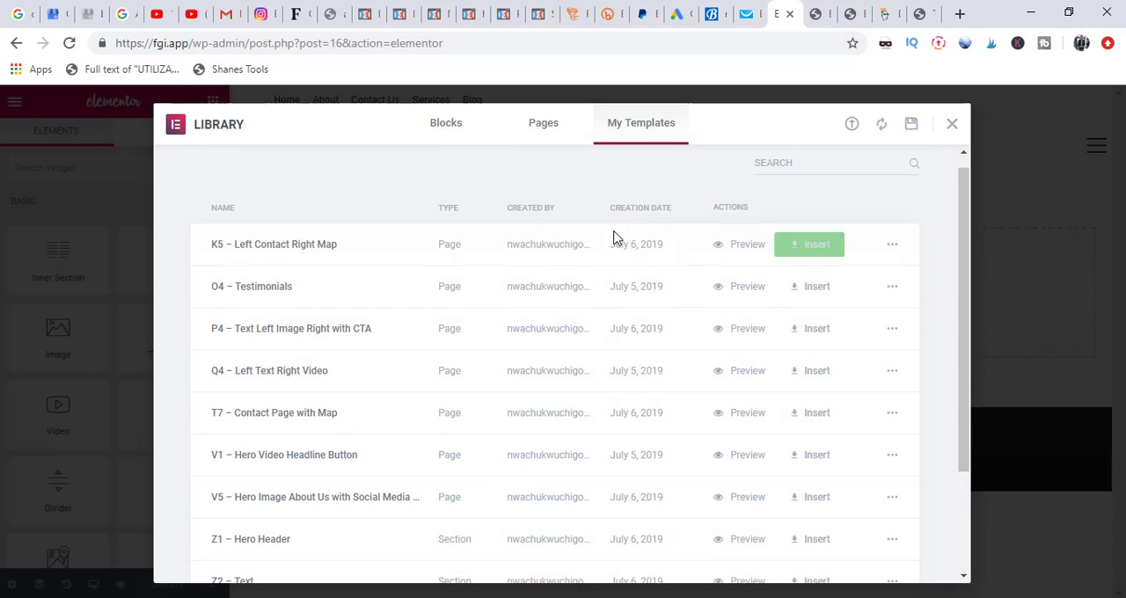
click(810, 244)
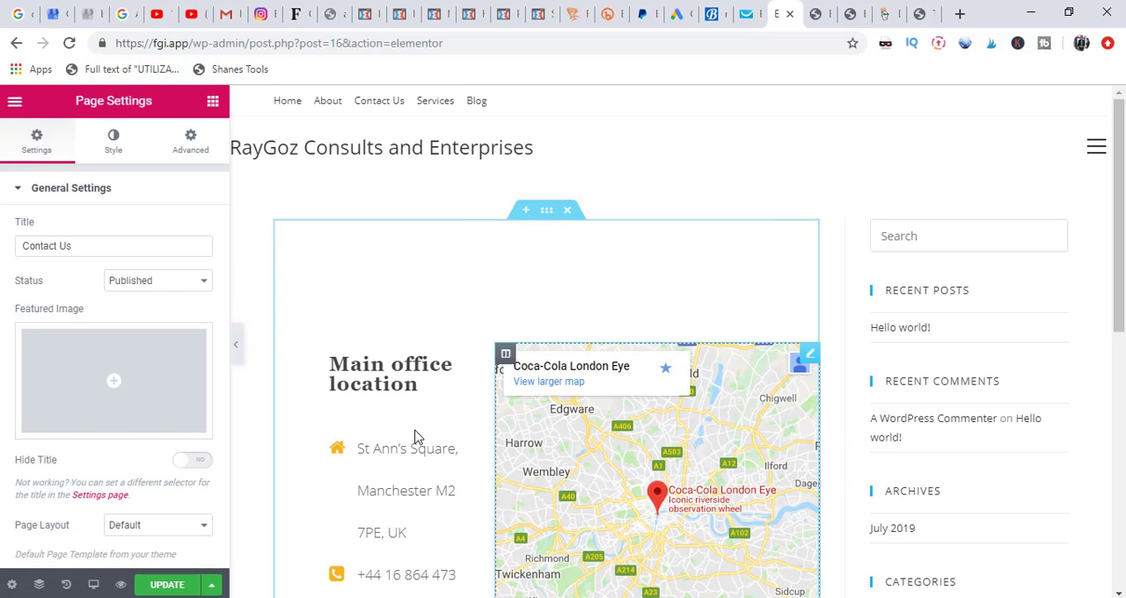
click(150, 531)
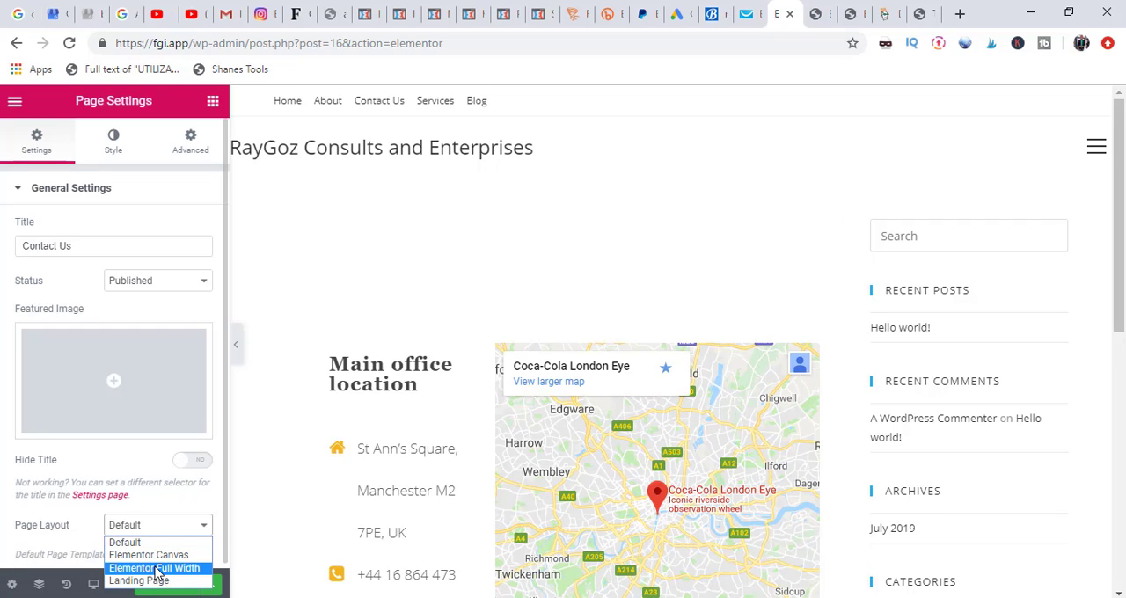
click(155, 568)
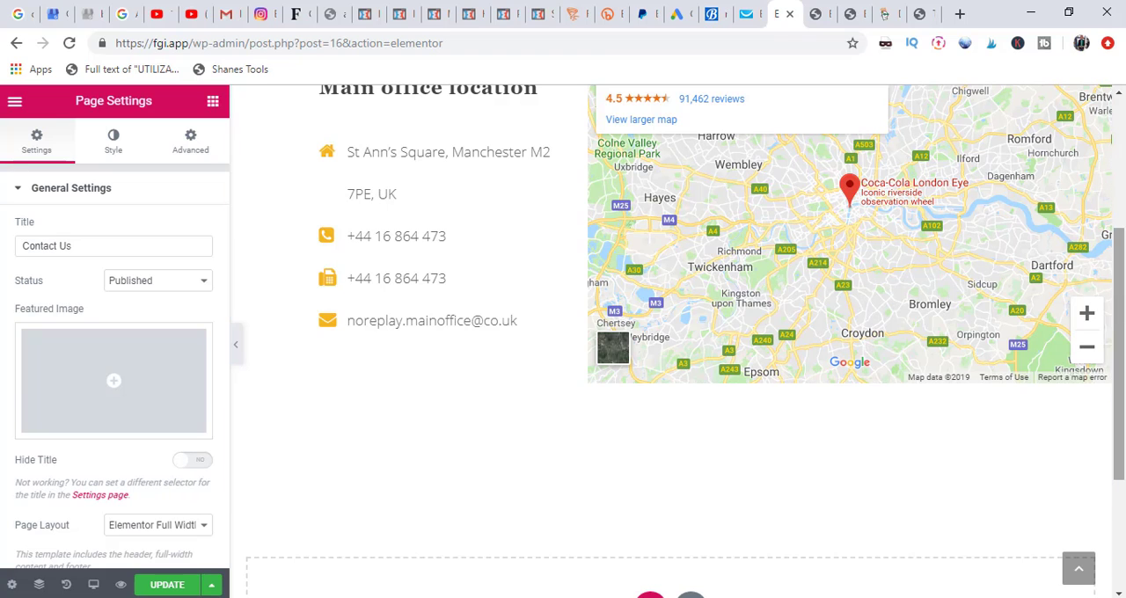
Step: Replace the heading text above the office contact details with "Visit our Main Office"
drag(1124, 321, 776, 260)
click(491, 215)
key(BackSpace)
key(BackSpace)
key(BackSpace)
key(BackSpace)
key(BackSpace)
key(BackSpace)
key(BackSpace)
key(BackSpace)
key(BackSpace)
key(BackSpace)
key(BackSpace)
key(BackSpace)
key(BackSpace)
key(BackSpace)
key(BackSpace)
key(BackSpace)
key(BackSpace)
key(BackSpace)
key(BackSpace)
key(BackSpace)
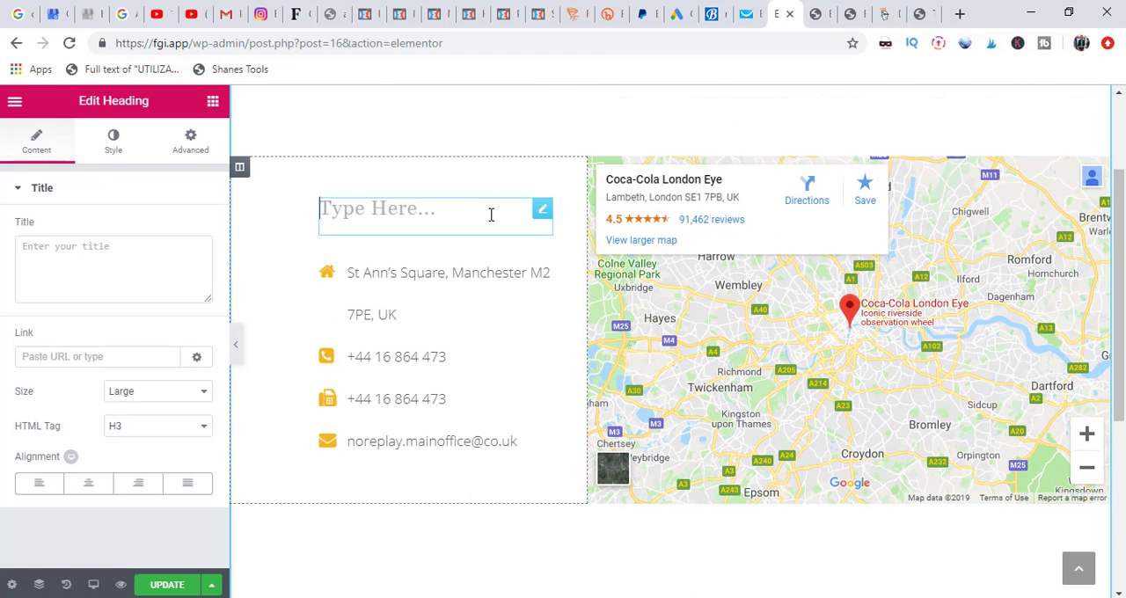
text(Vis)
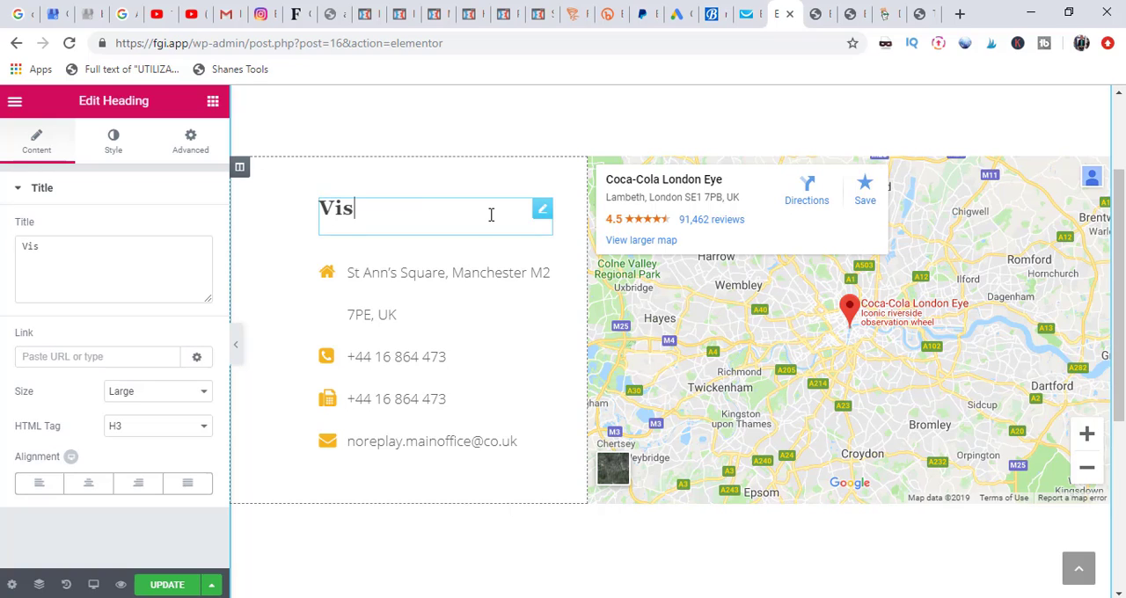
text(it our )
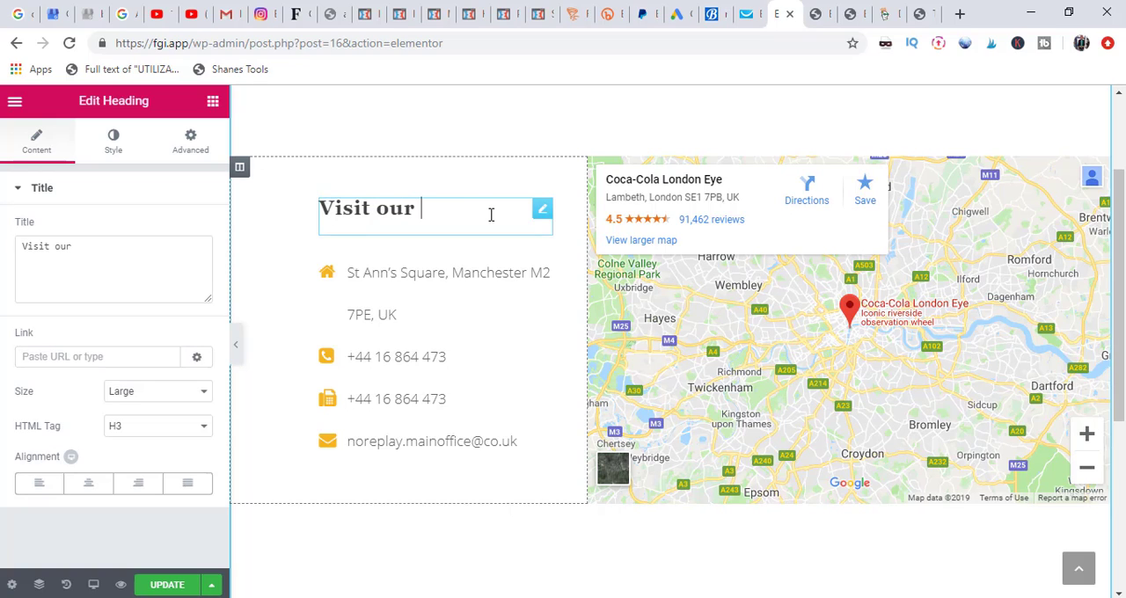
text(Main Office)
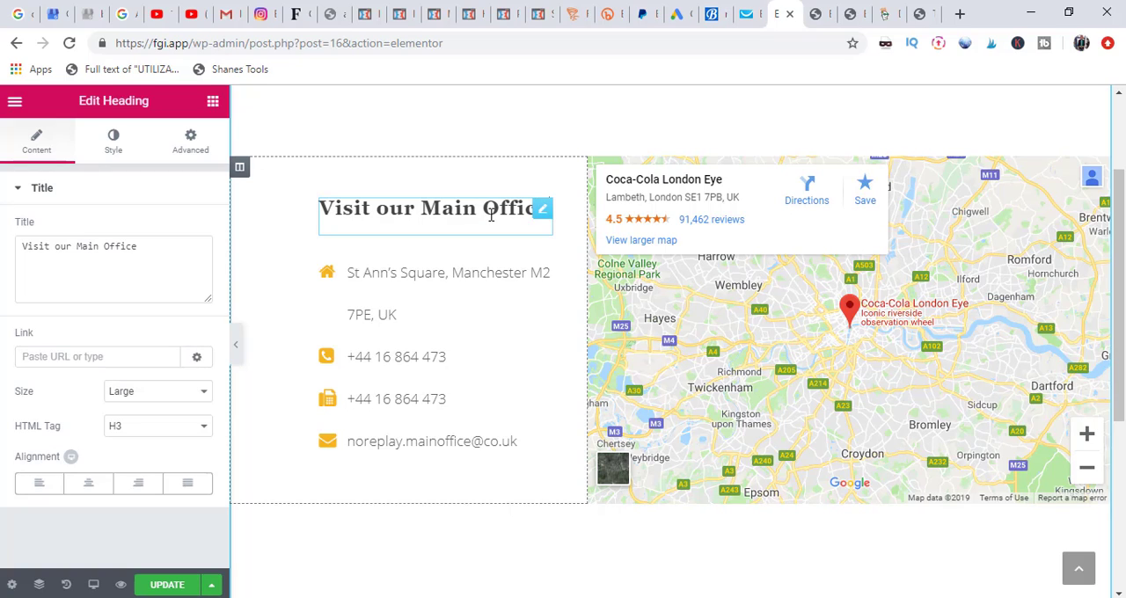
Step: Open the address, phone and email entries of the contact icon list for inline editing
click(426, 272)
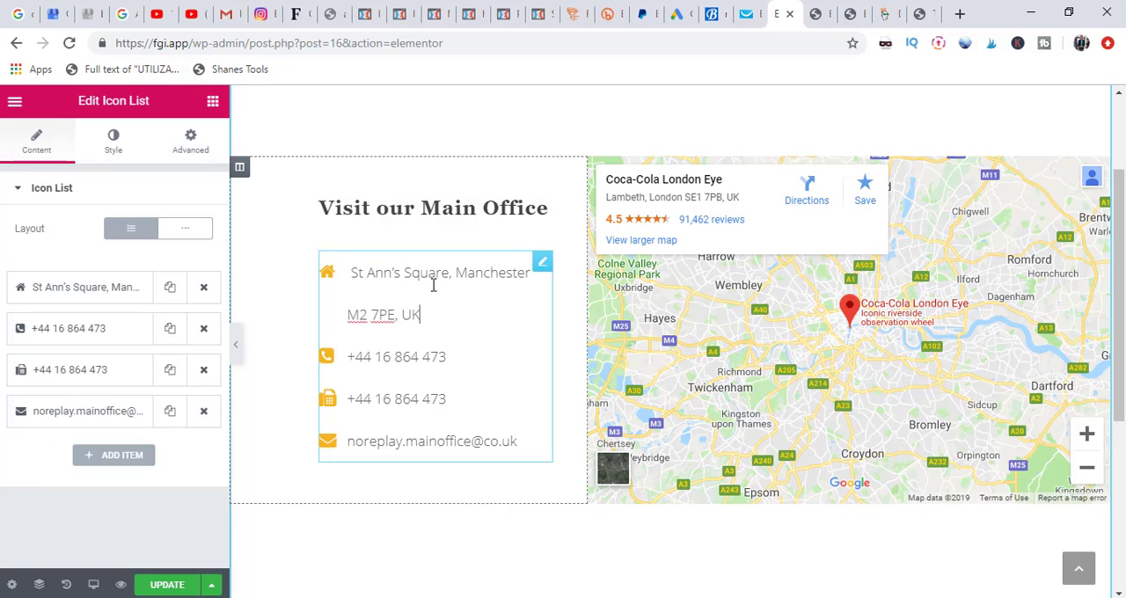
click(436, 353)
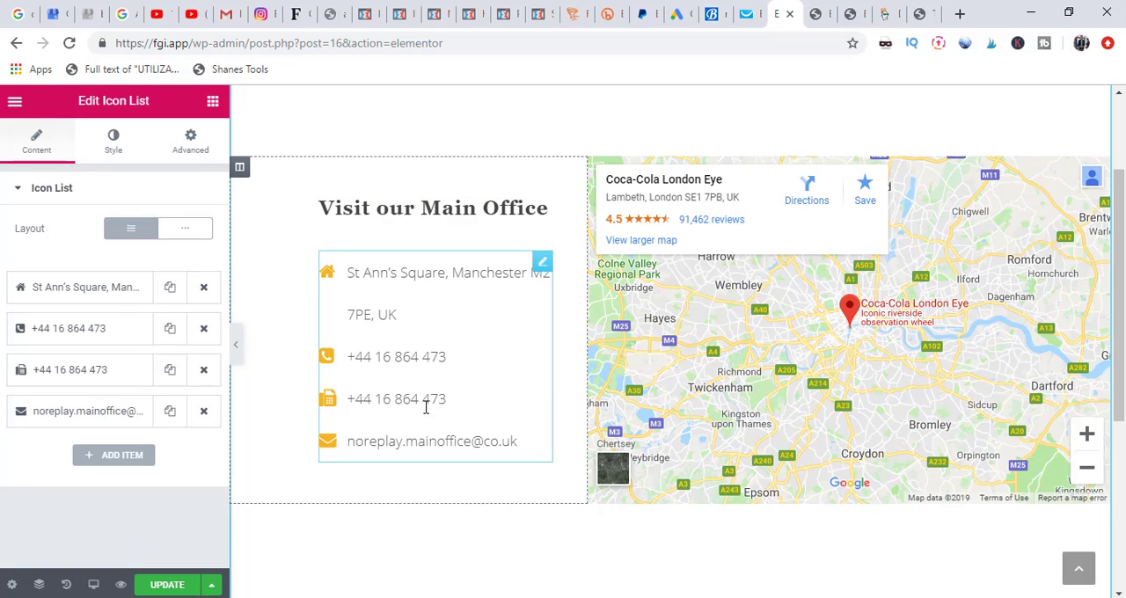
click(433, 437)
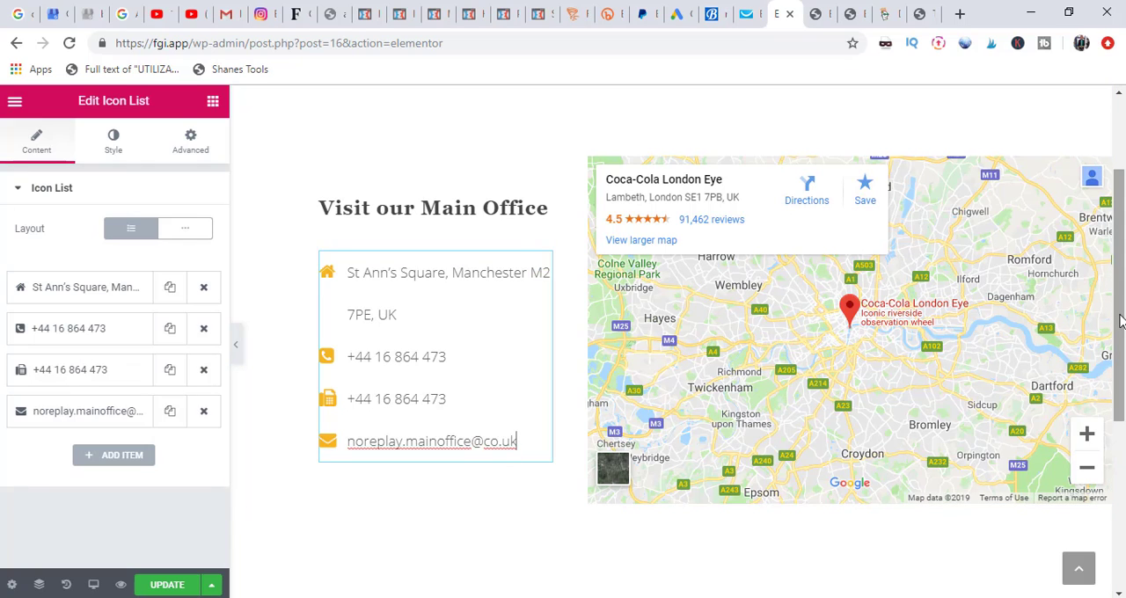
Step: Add a single-column section below the office details and map on the Contact Us page
drag(1119, 322, 1119, 412)
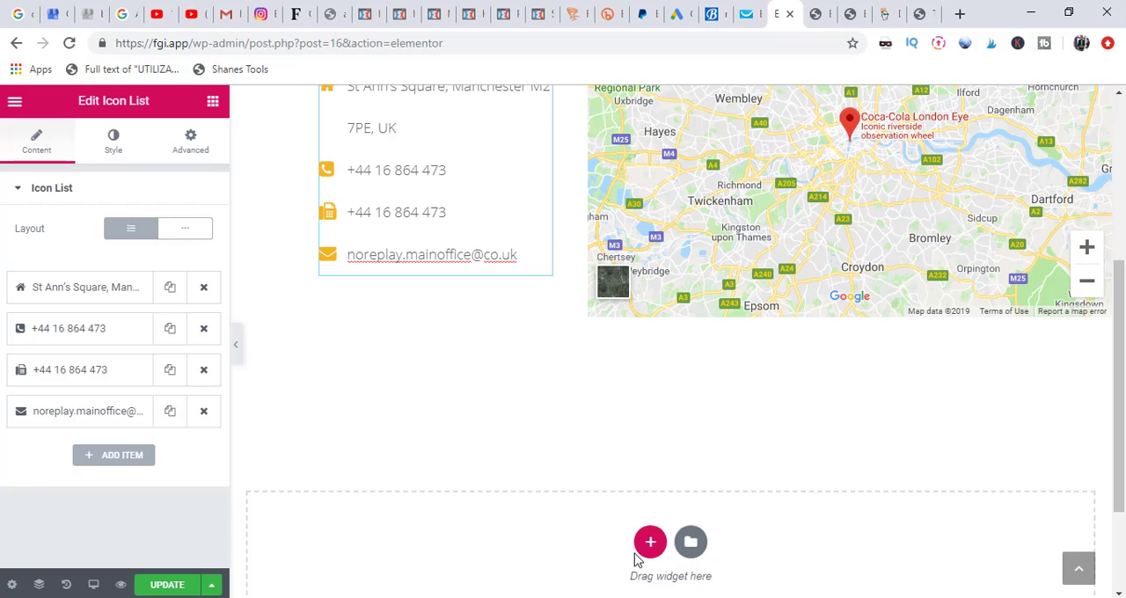
click(654, 555)
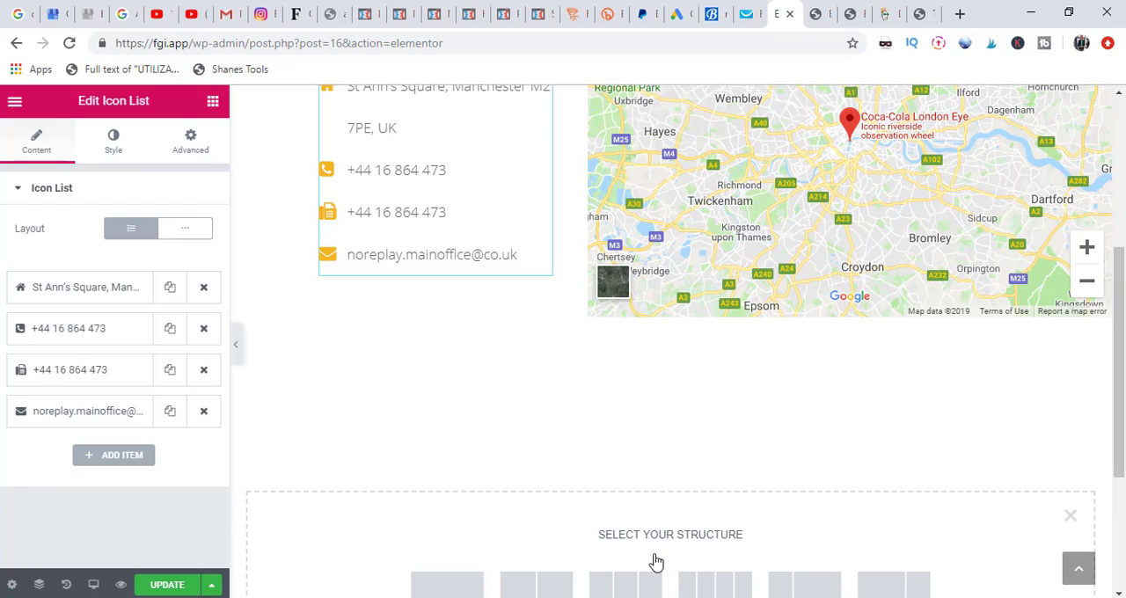
drag(1120, 446, 1104, 494)
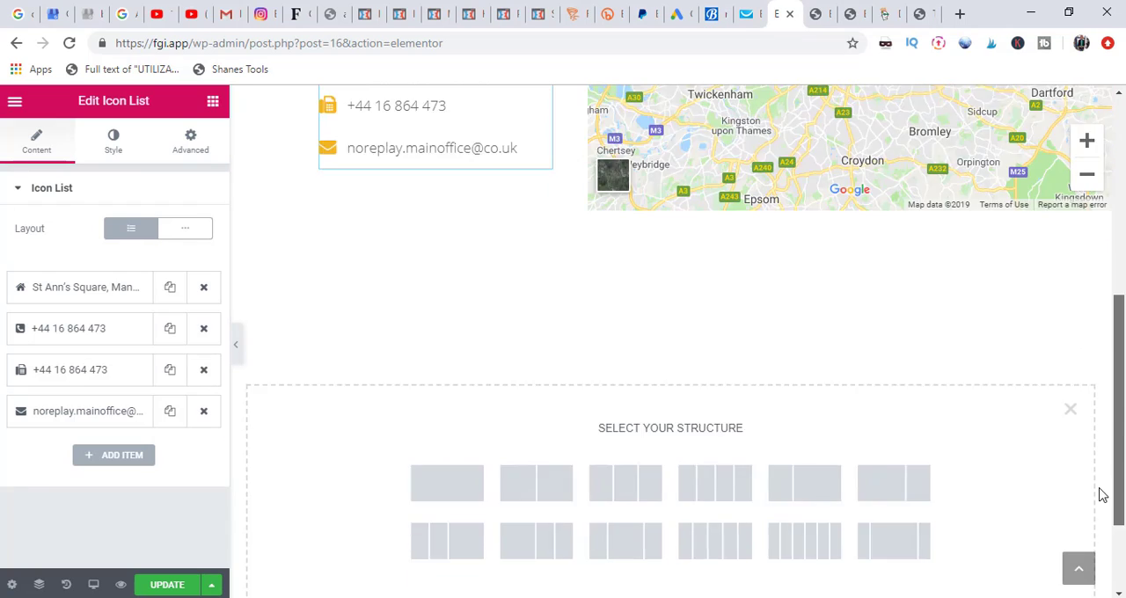
scroll(1104, 494, down, 2)
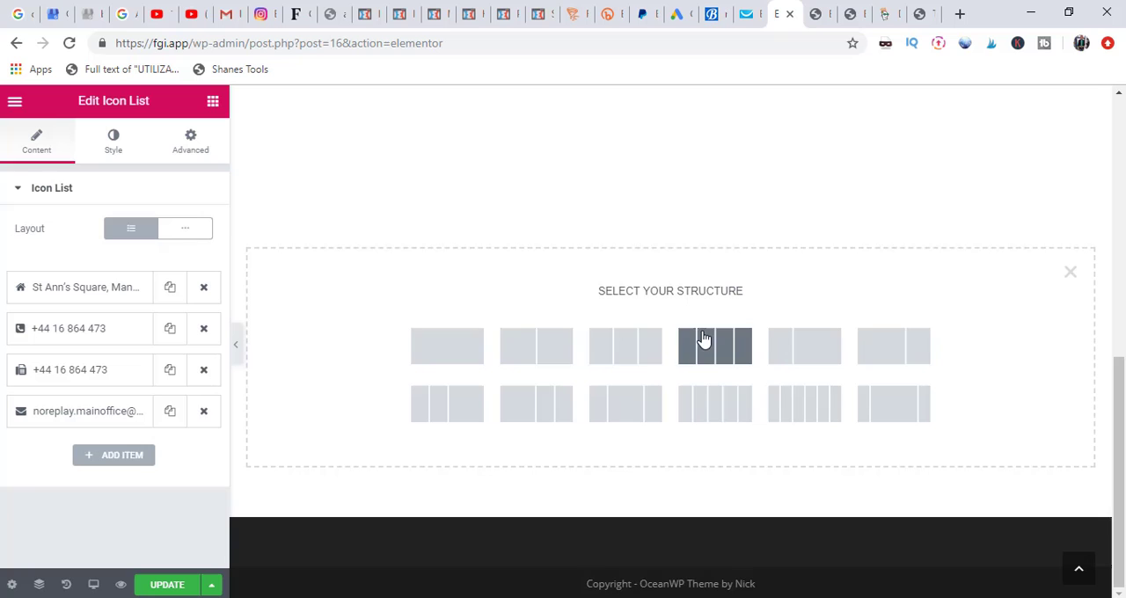
click(446, 363)
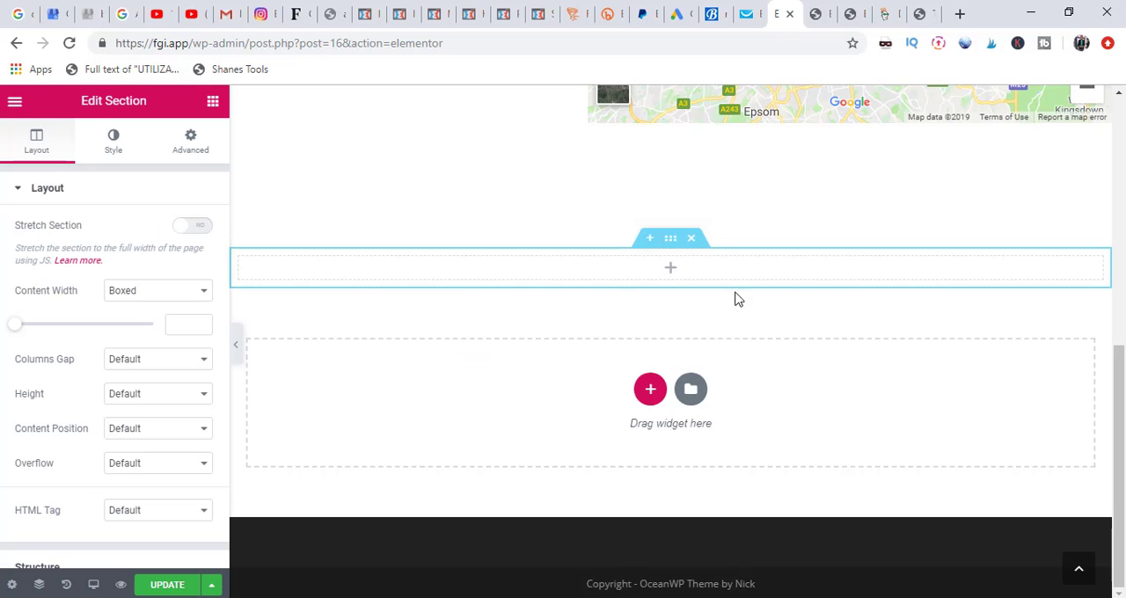
scroll(1123, 279, up, 4)
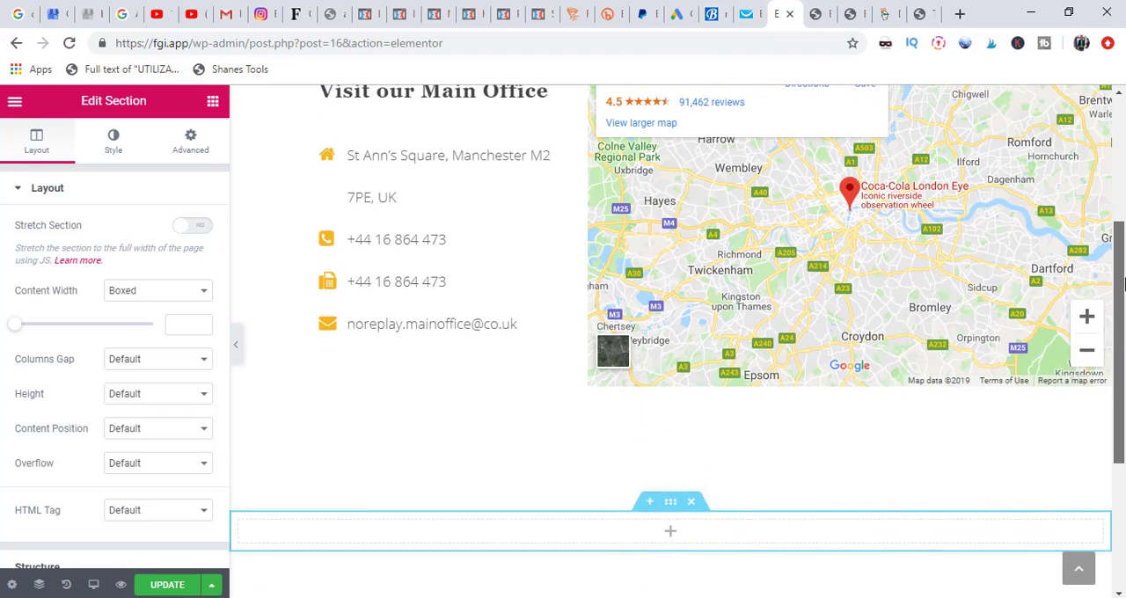
scroll(1123, 308, down, 2)
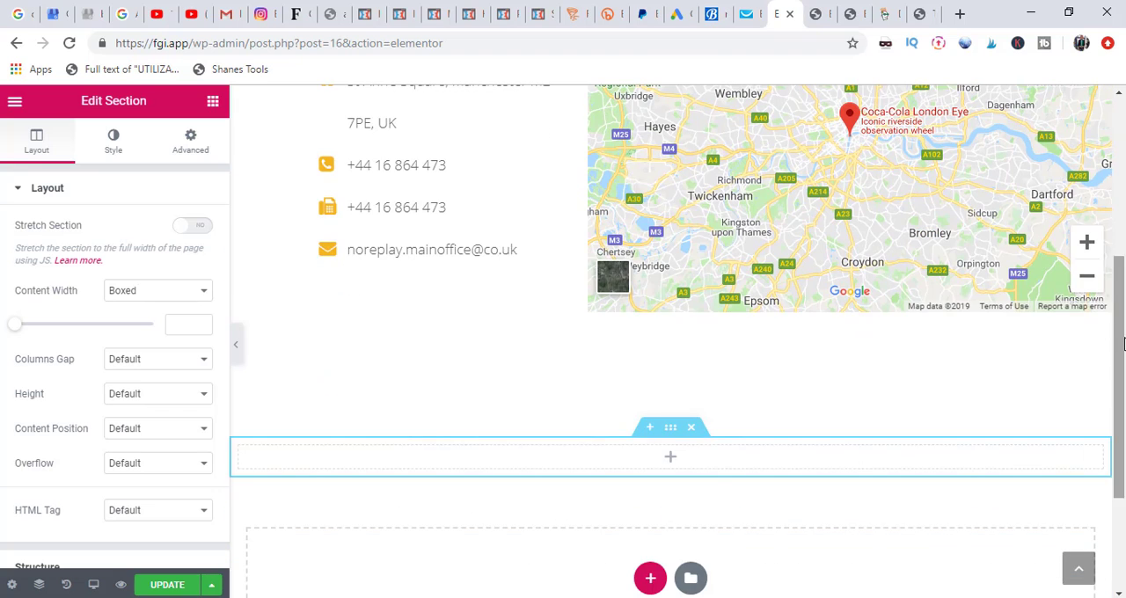
Step: Place a Shortcode widget in the new section, paste [contact-form-7 id="117" title="Contact form 1"] and apply it
click(672, 461)
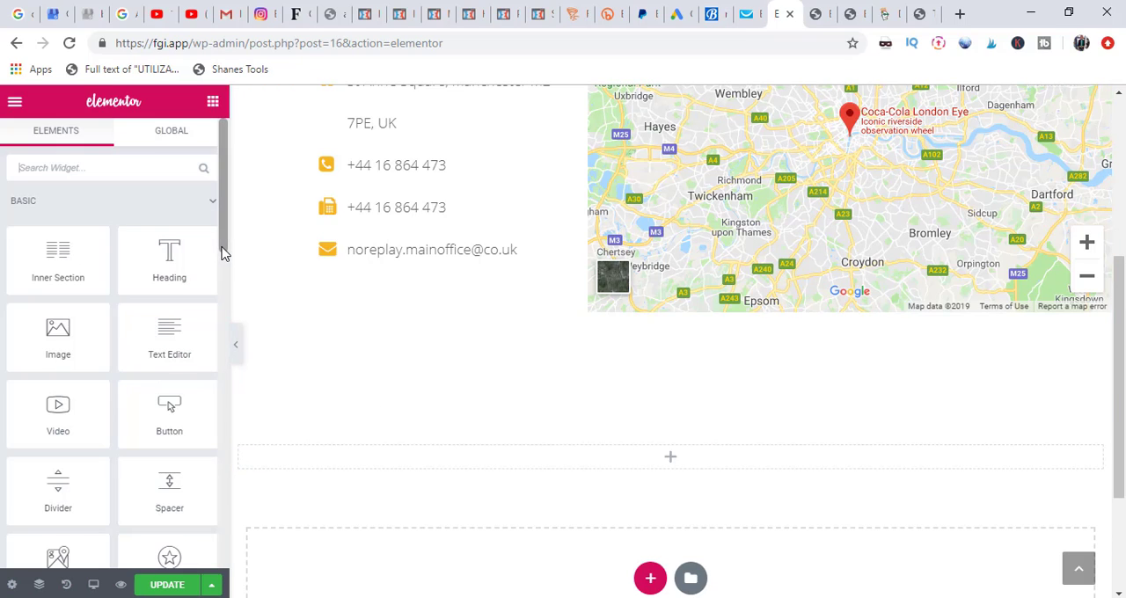
drag(222, 254, 217, 490)
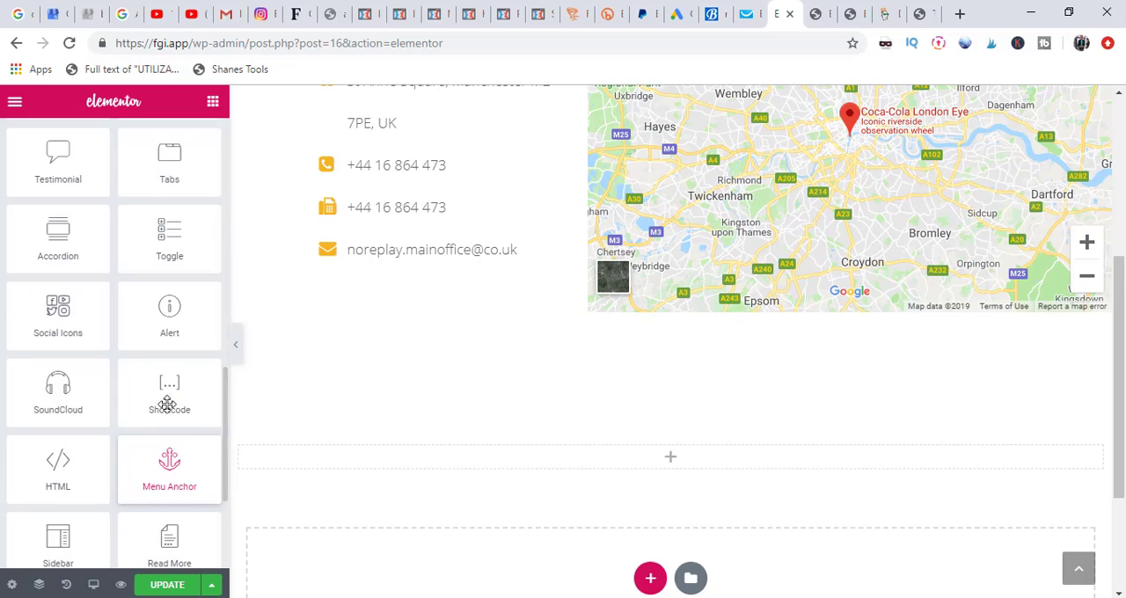
drag(163, 394, 465, 460)
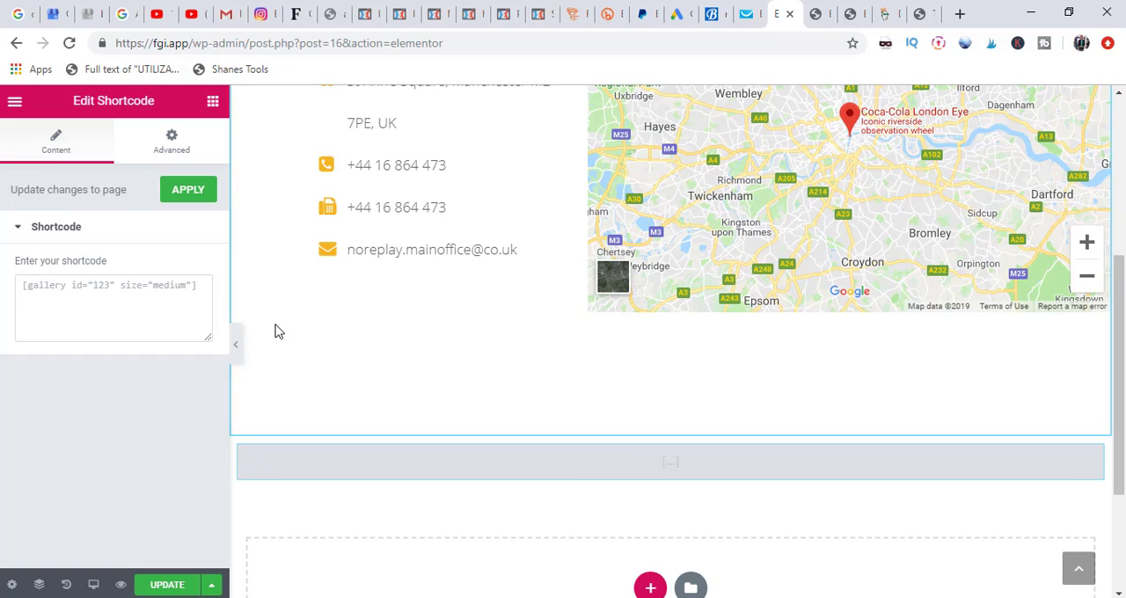
click(204, 298)
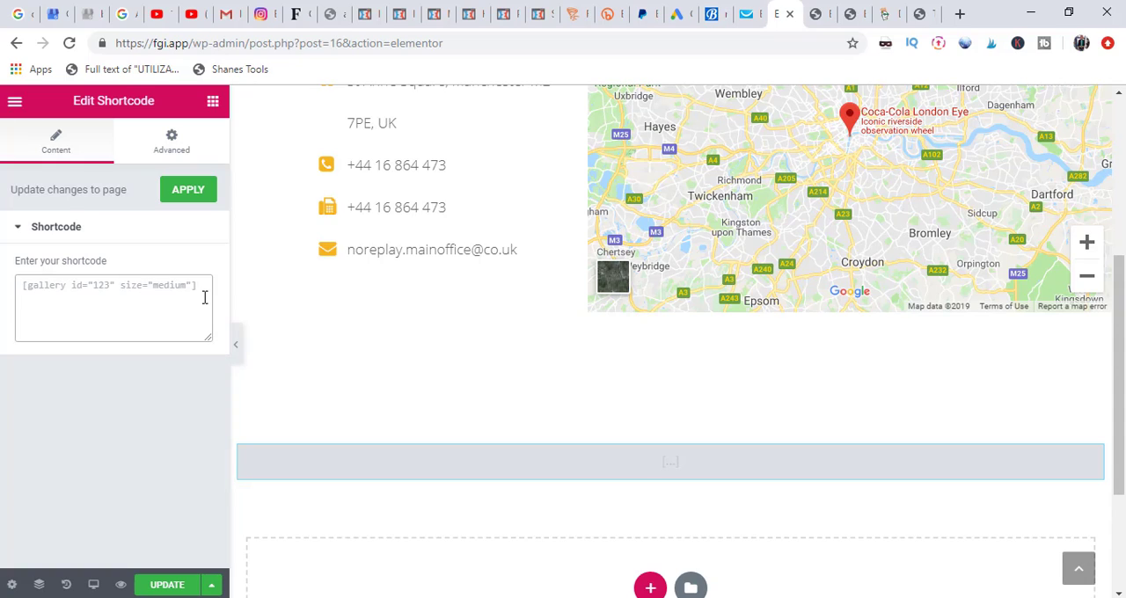
text([contact-form-7 id="117" title="Contact form 1"])
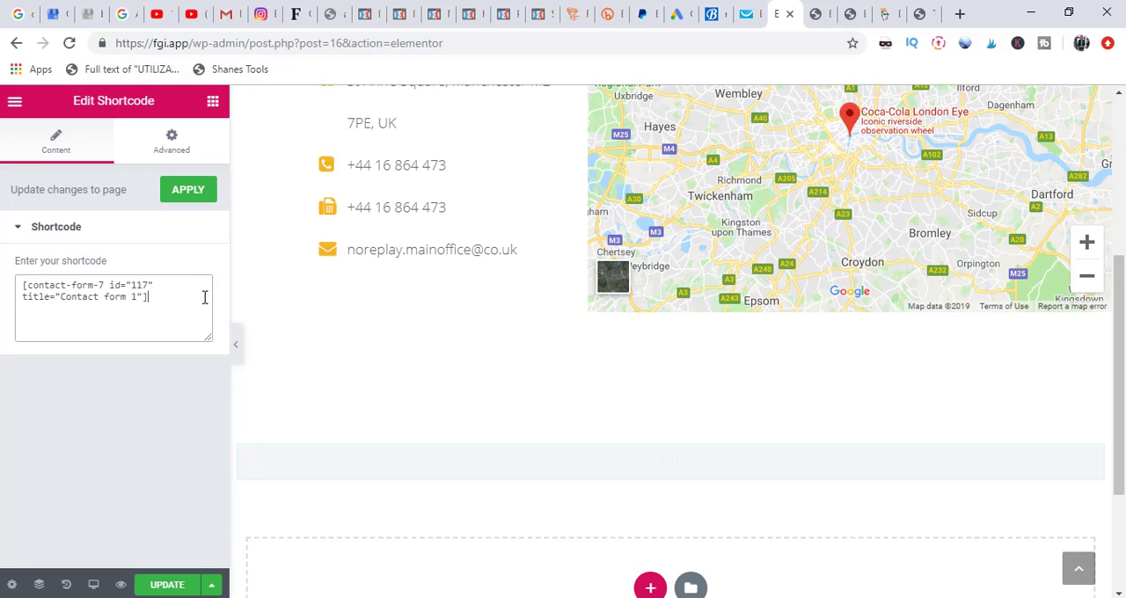
click(183, 192)
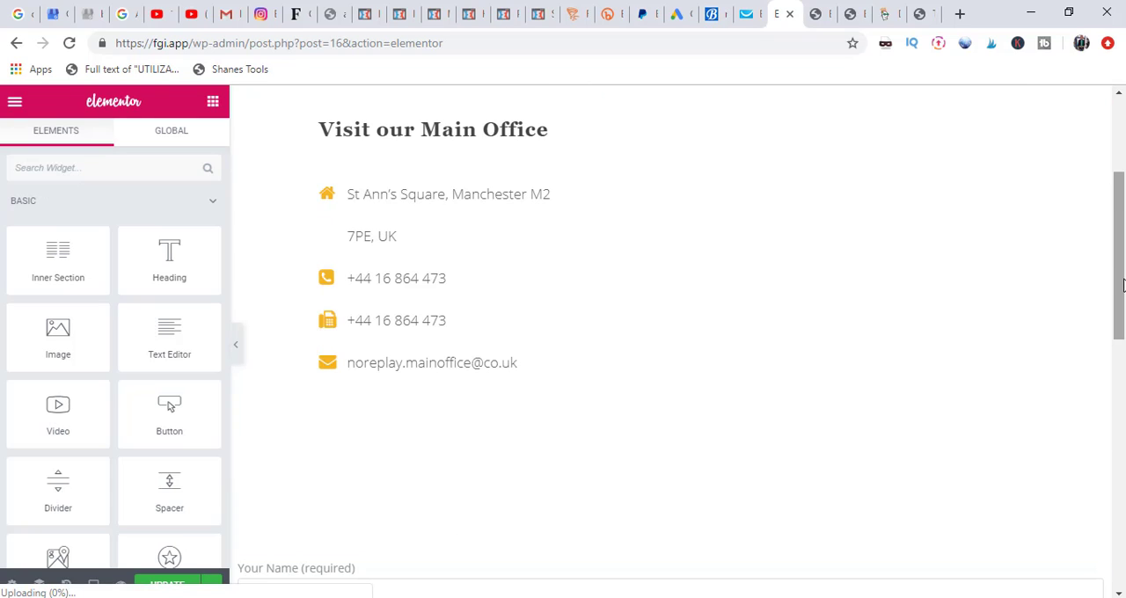
Step: Narrow the contact form section by setting its boxed content width to 723
mouse_move(1123, 283)
mouse_down()
mouse_move(1123, 497)
mouse_move(1123, 207)
mouse_move(1106, 307)
mouse_move(1123, 185)
mouse_move(1108, 278)
mouse_up()
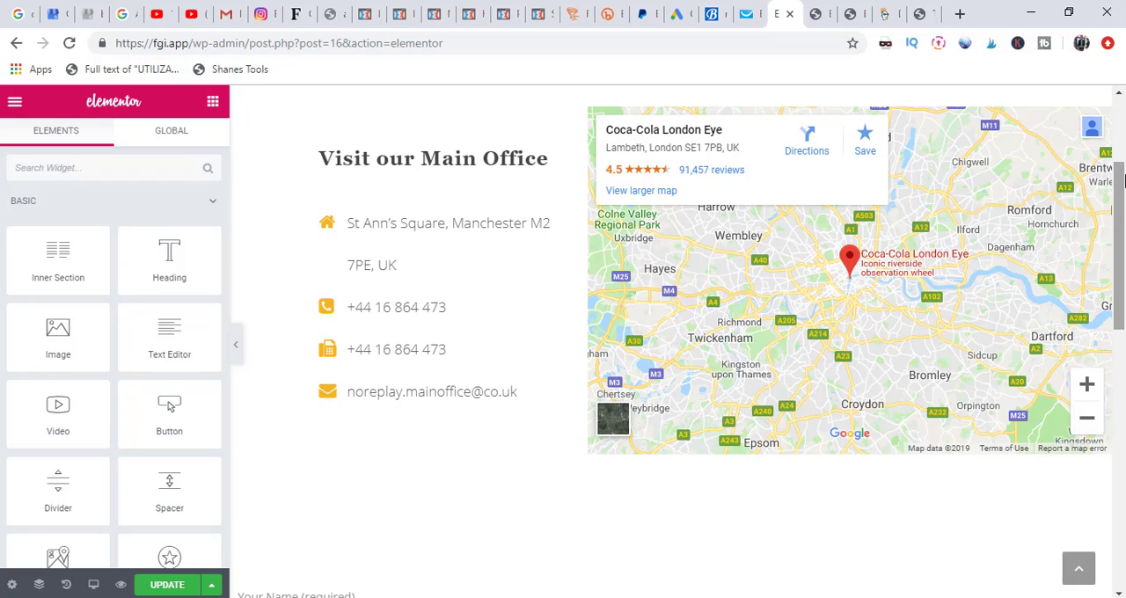
drag(1121, 181, 1111, 317)
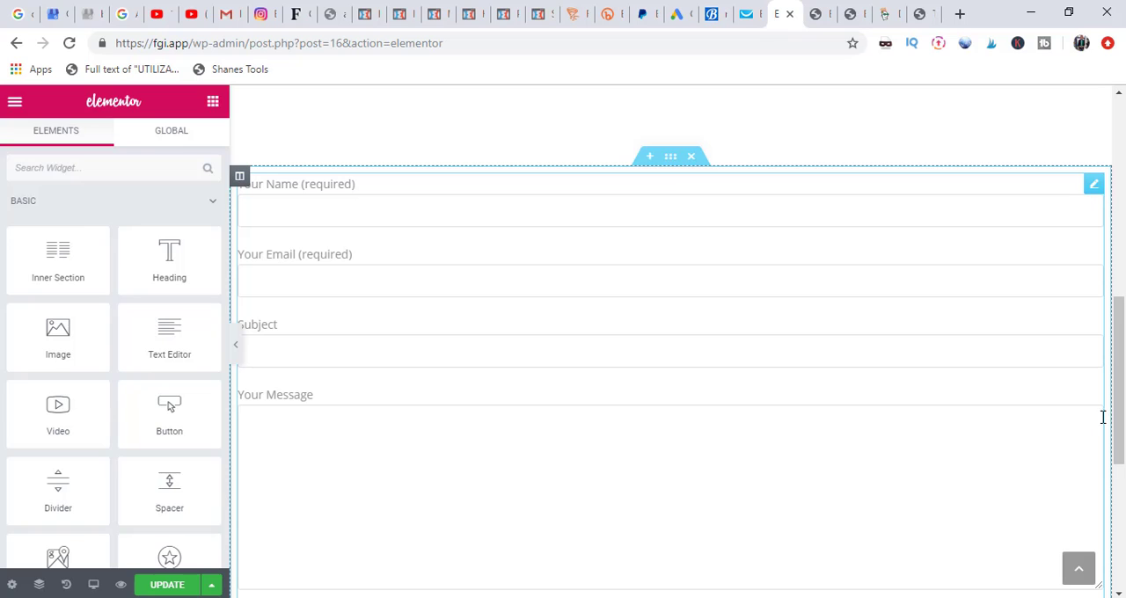
drag(1118, 420, 1109, 506)
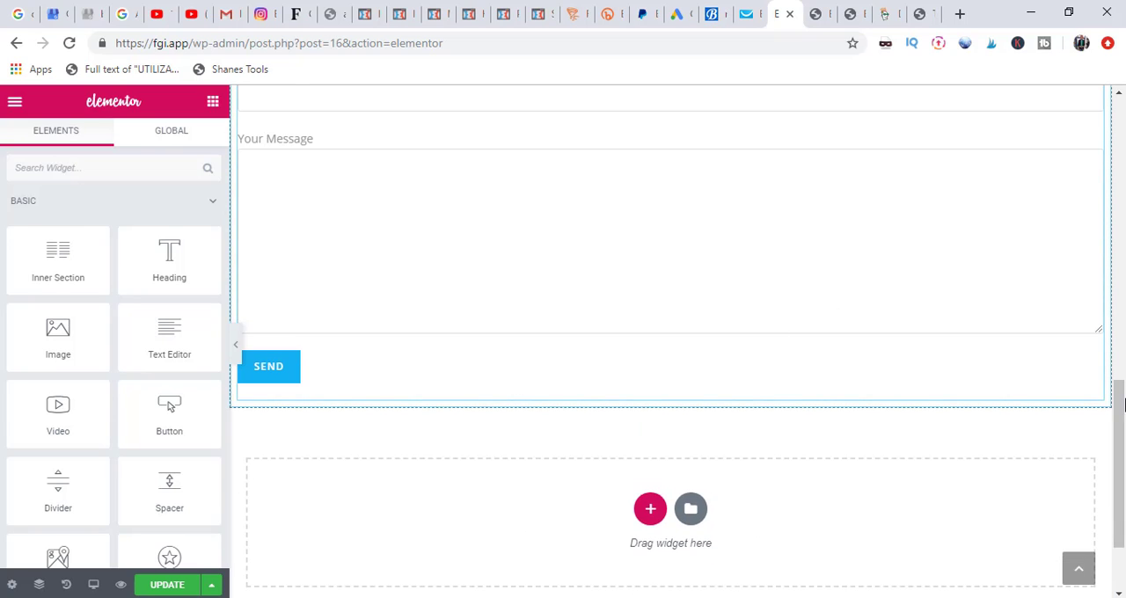
drag(1123, 403, 1123, 310)
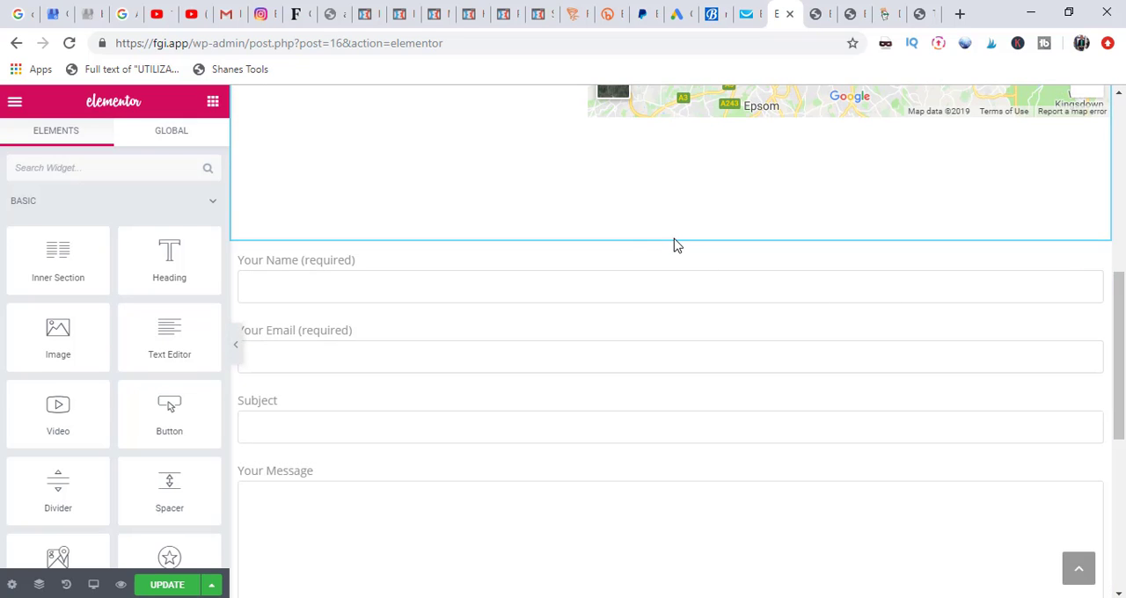
mouse_move(634, 245)
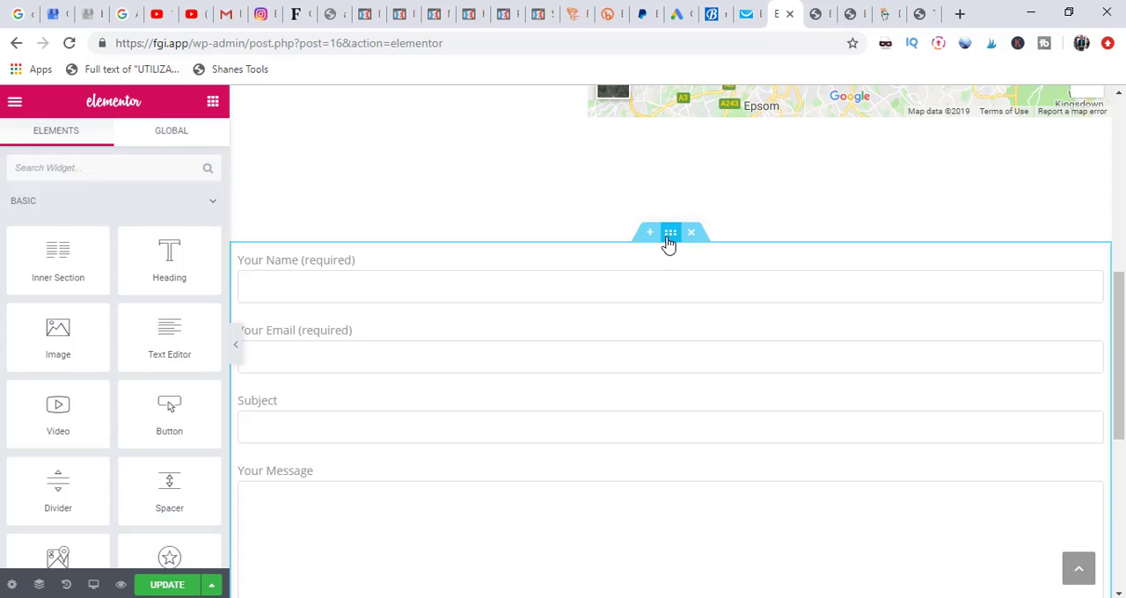
click(670, 234)
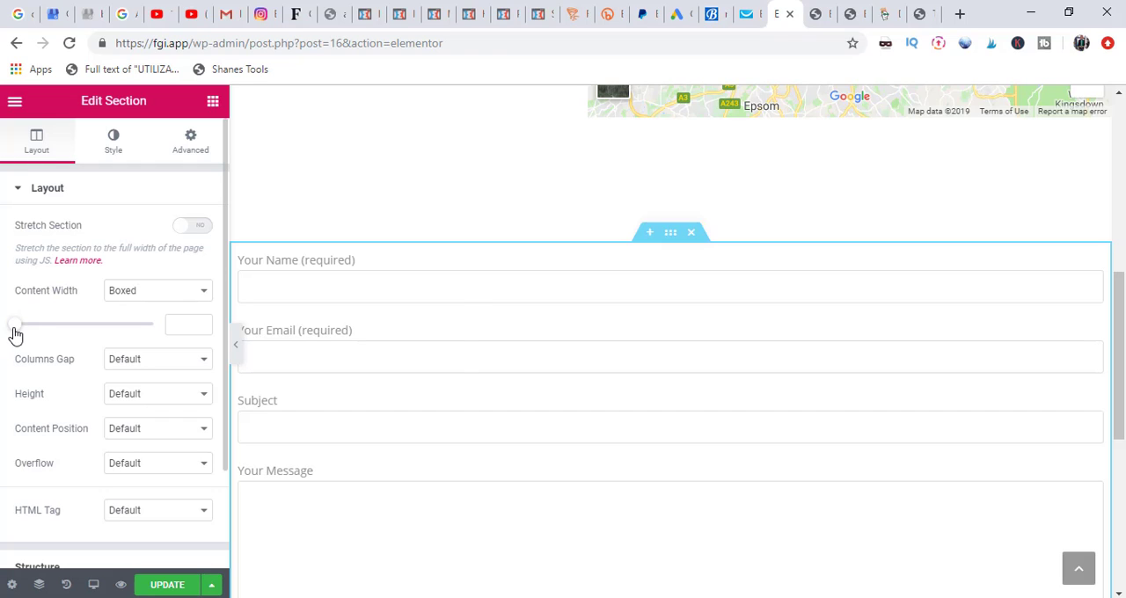
drag(15, 332, 43, 330)
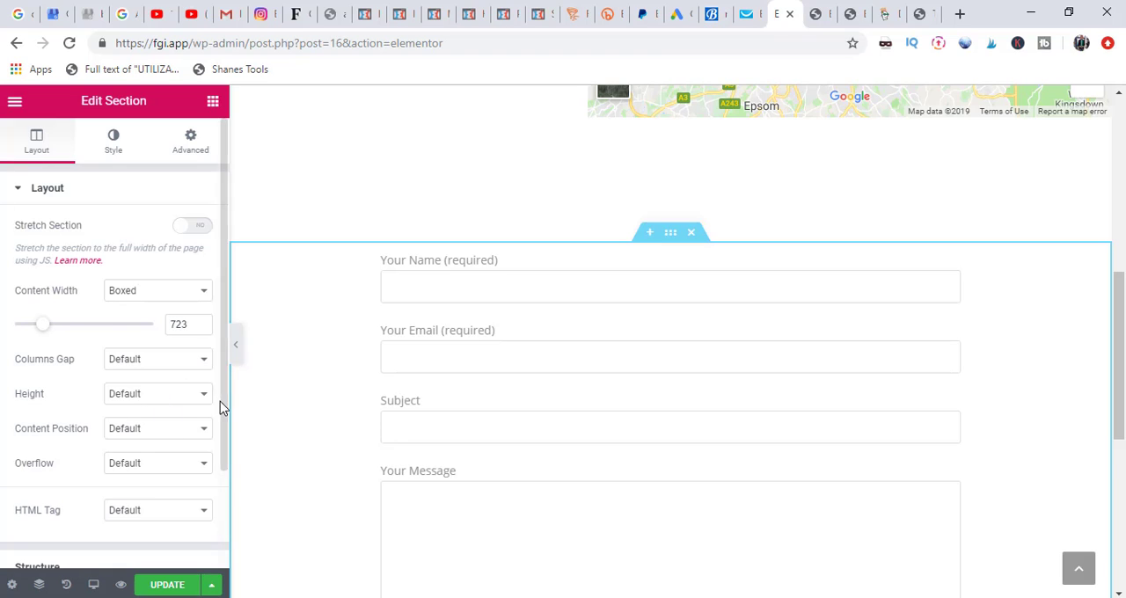
mouse_move(223, 409)
mouse_down()
mouse_move(222, 497)
mouse_move(221, 391)
mouse_up()
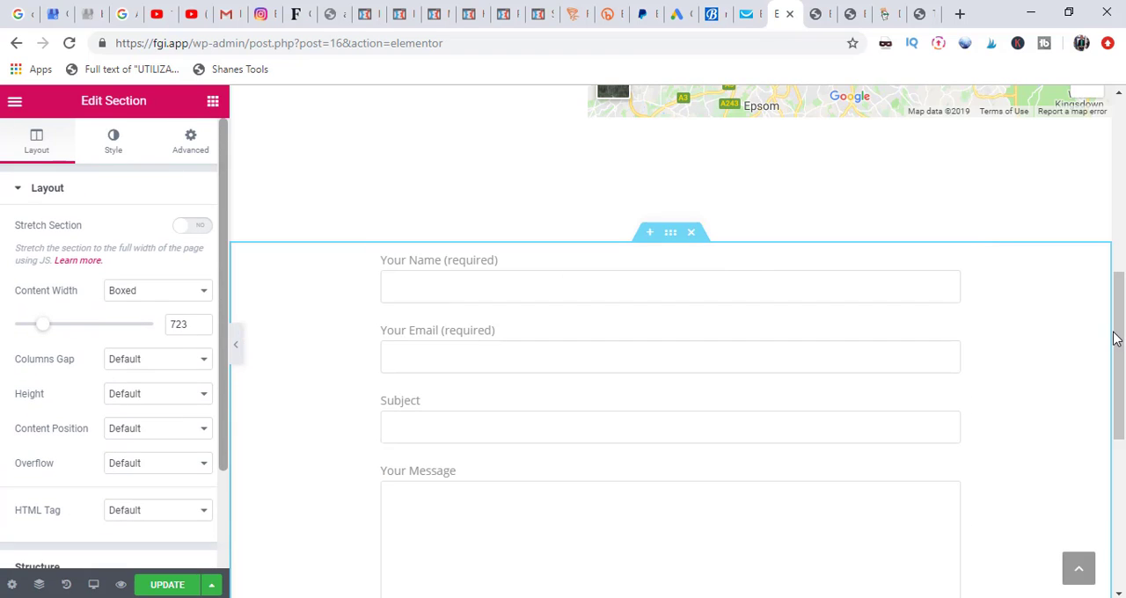
Step: Check the Contact Us layout, update the page and exit Elementor to the WordPress dashboard
drag(1118, 344, 1123, 154)
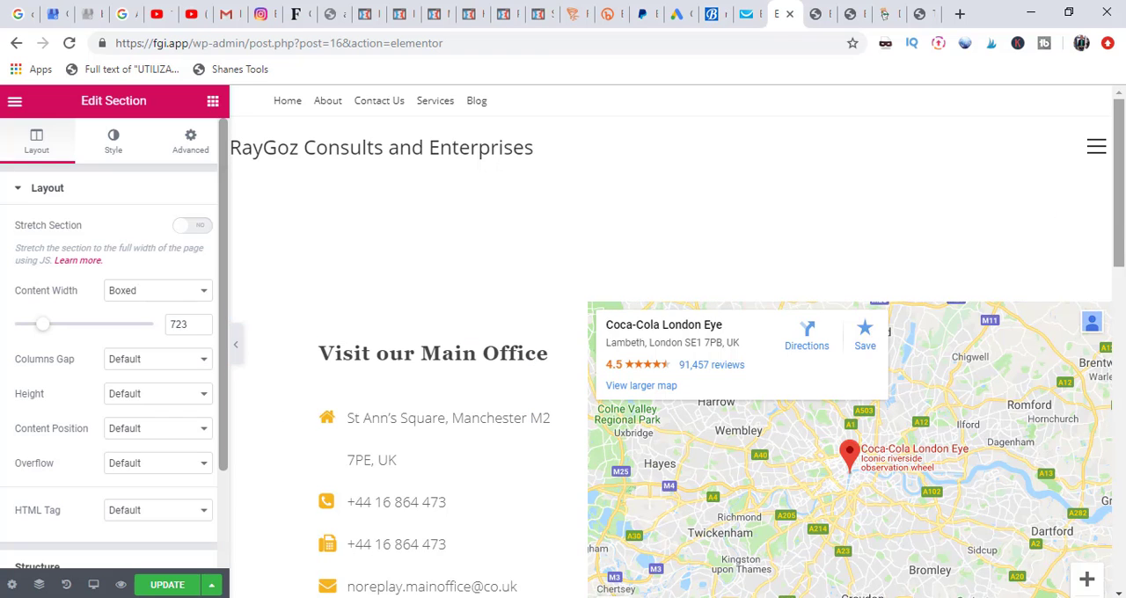
drag(1119, 205, 1123, 331)
scroll(114, 396, down, 2)
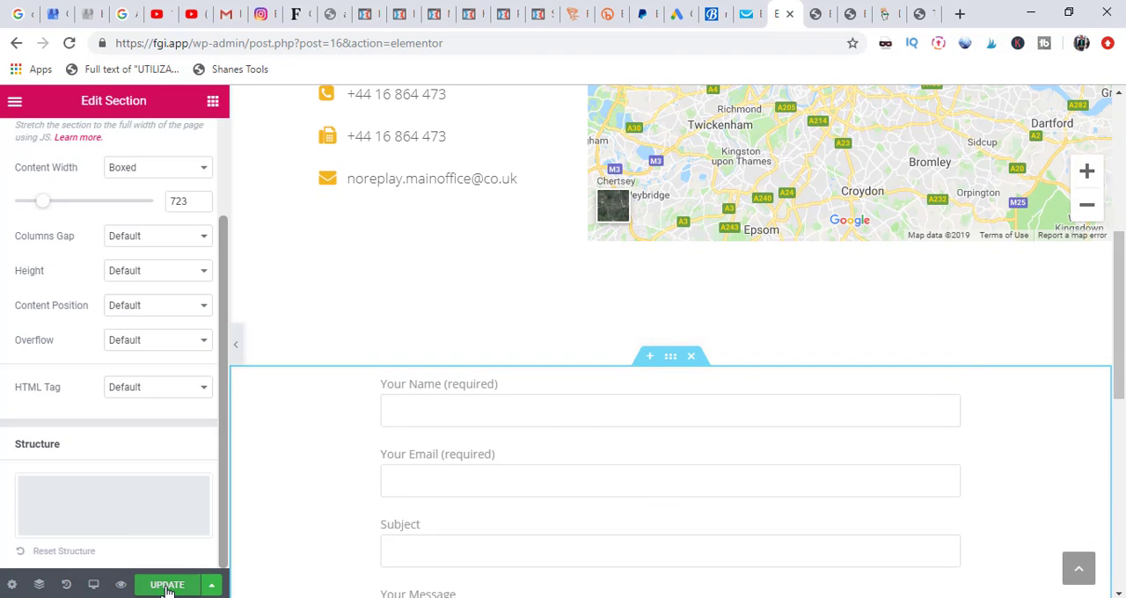
click(167, 585)
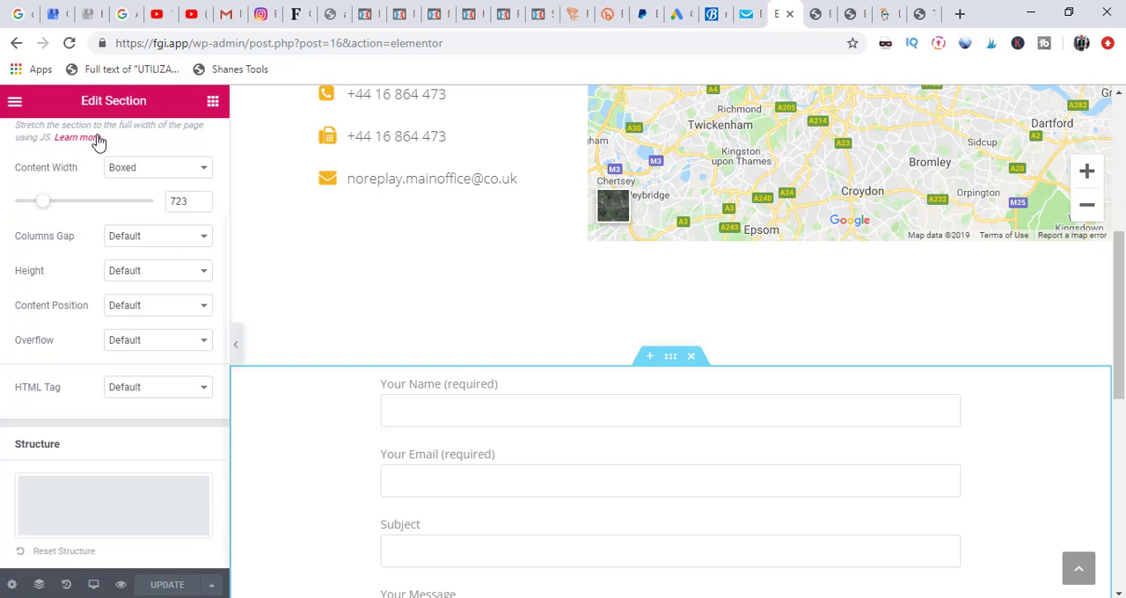
click(15, 106)
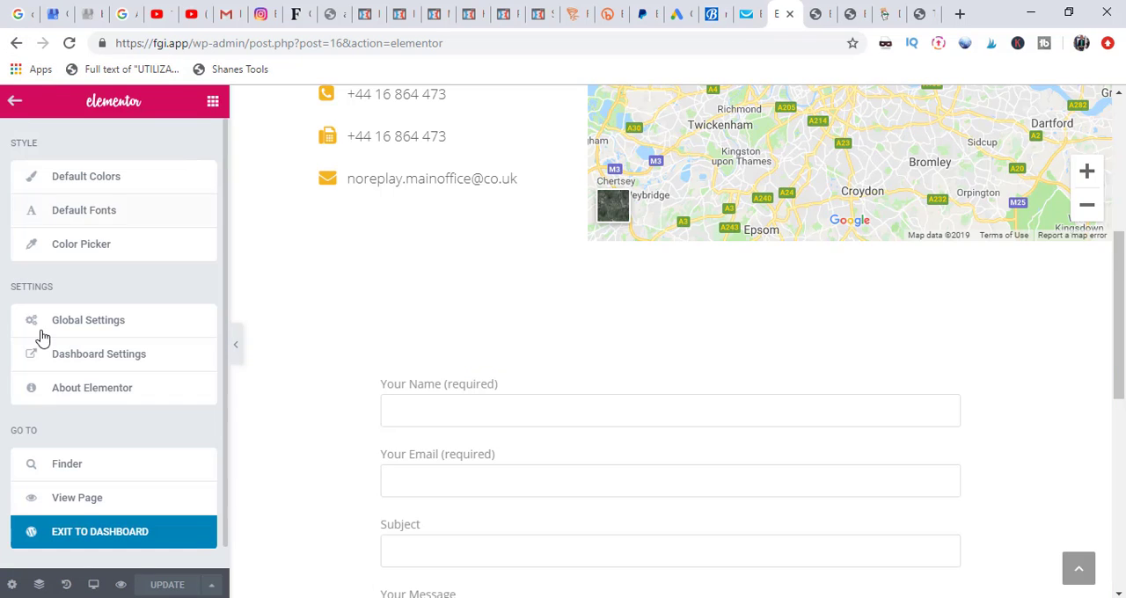
click(115, 533)
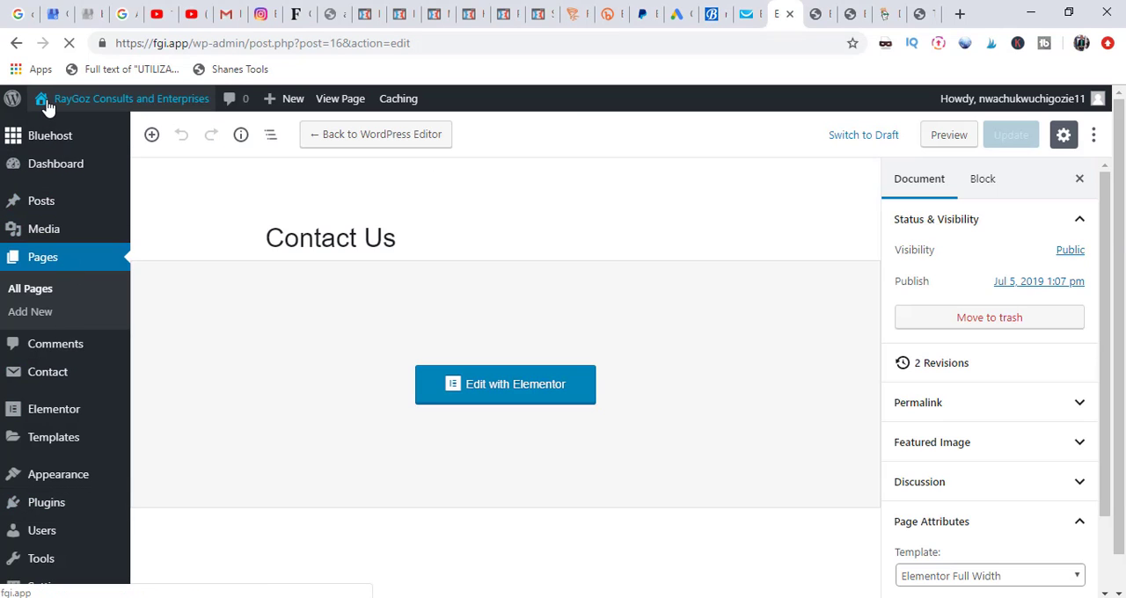
Step: Visit the live site and review its Home, About and Contact Us pages
mouse_move(44, 106)
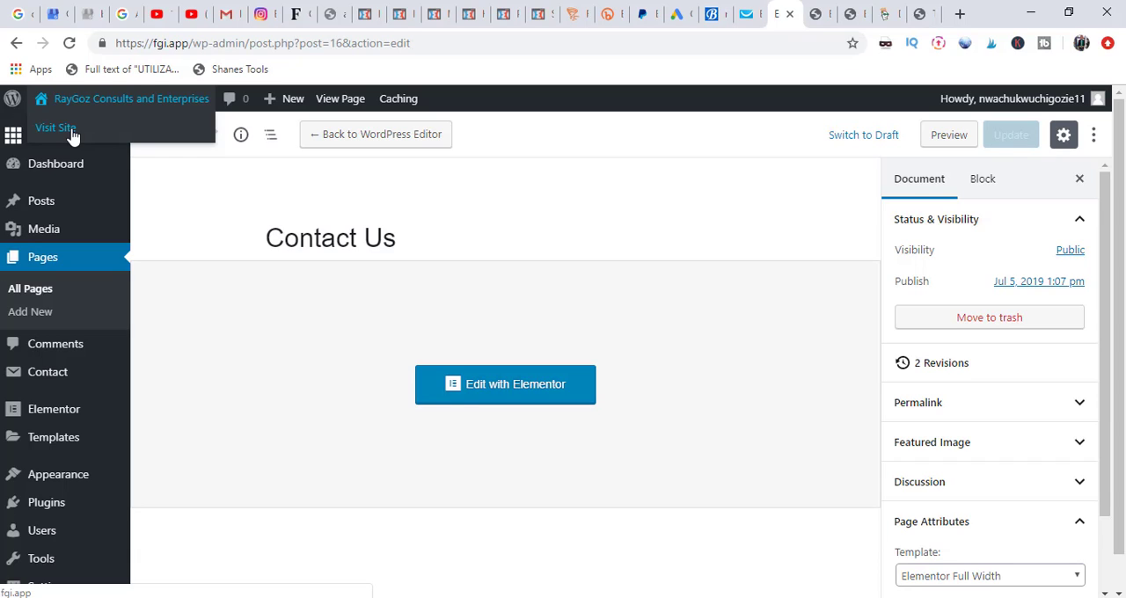
click(55, 129)
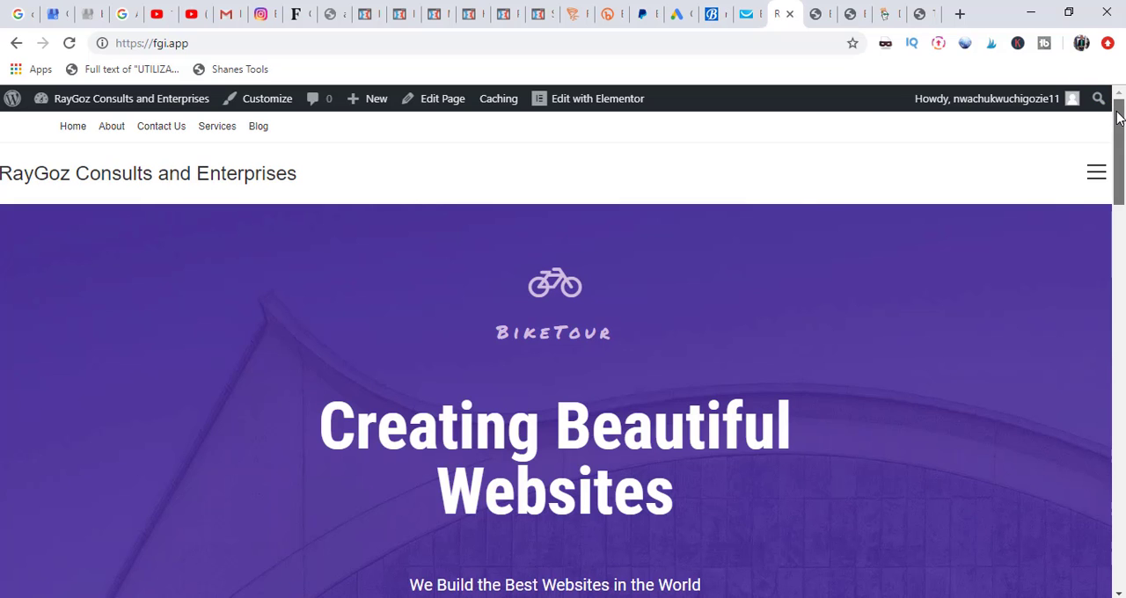
mouse_move(1117, 112)
mouse_down()
mouse_move(1123, 419)
mouse_move(1120, 94)
mouse_up()
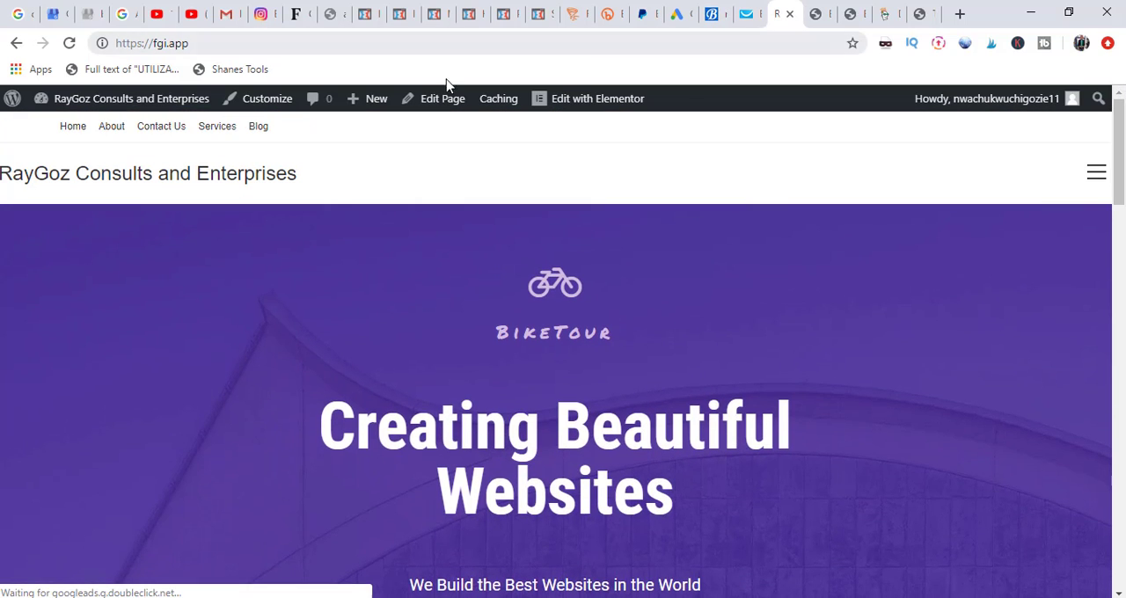
click(97, 125)
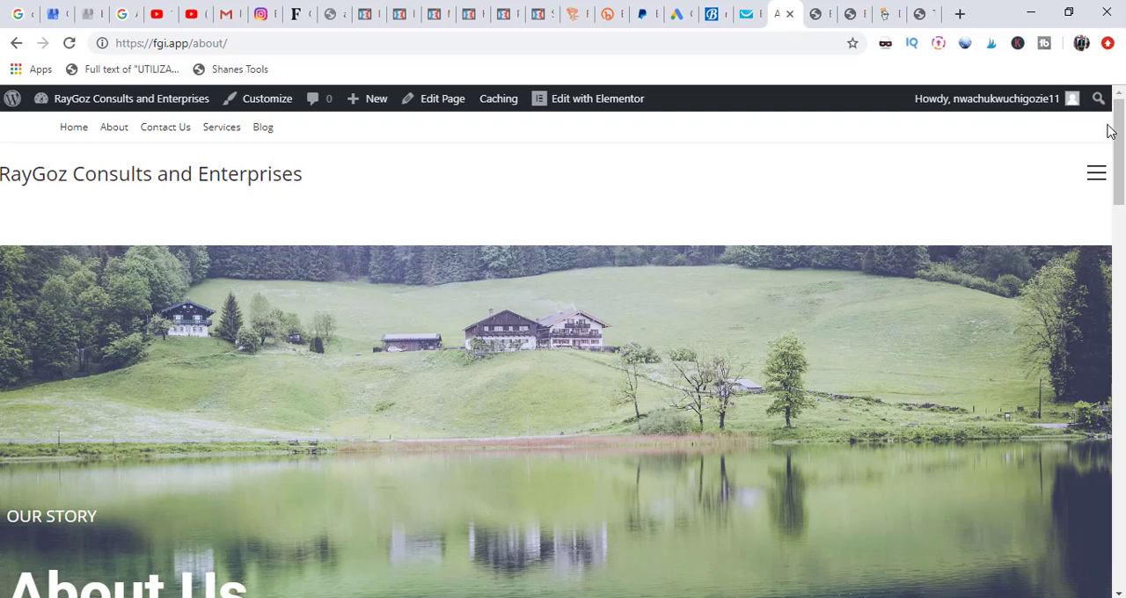
drag(1121, 137, 1122, 102)
click(169, 128)
drag(1118, 189, 1124, 125)
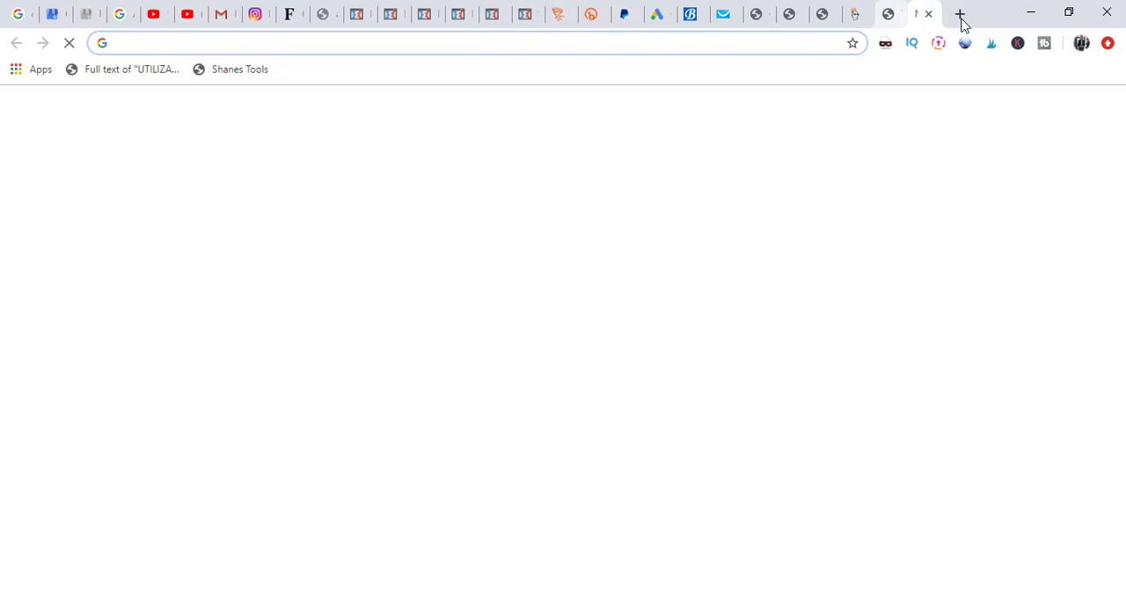
Step: Open a new incognito window and load fgi.app in it
click(1114, 49)
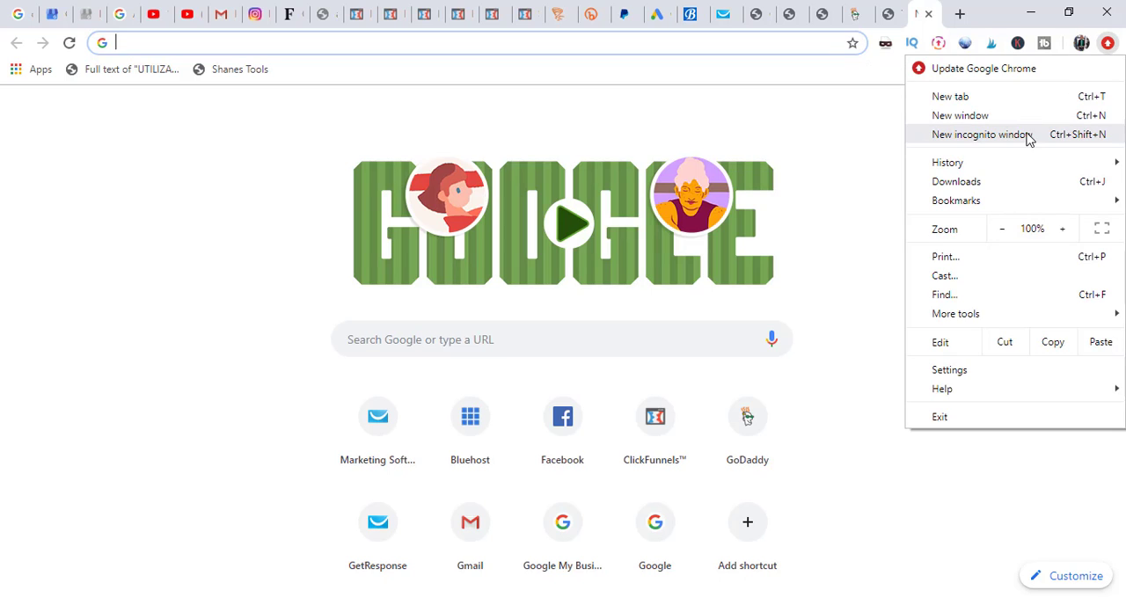
click(1001, 143)
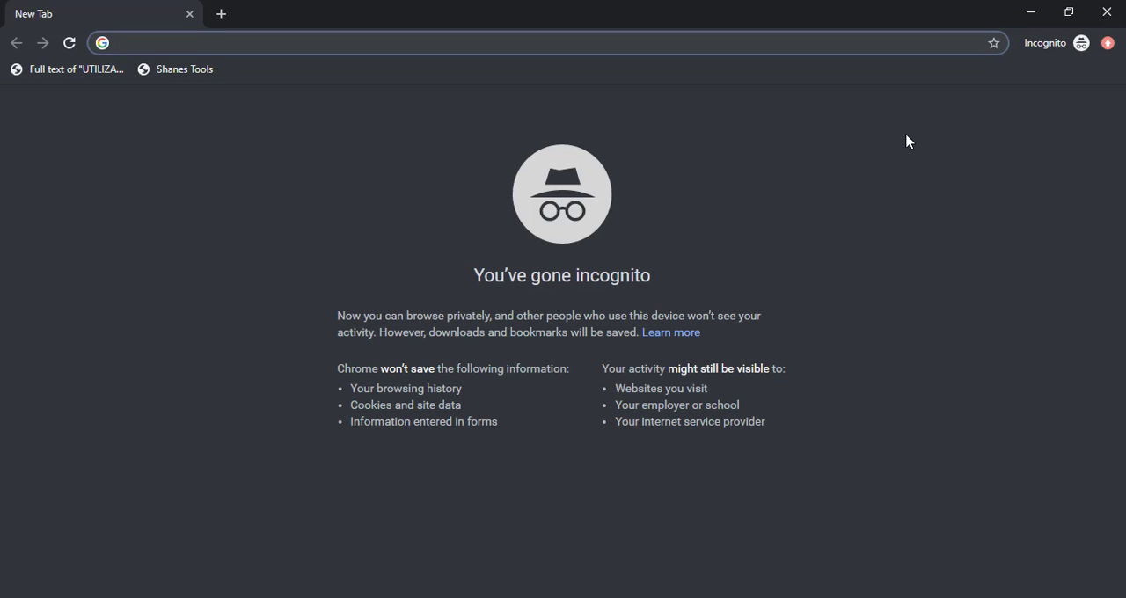
text(fgi)
key(Return)
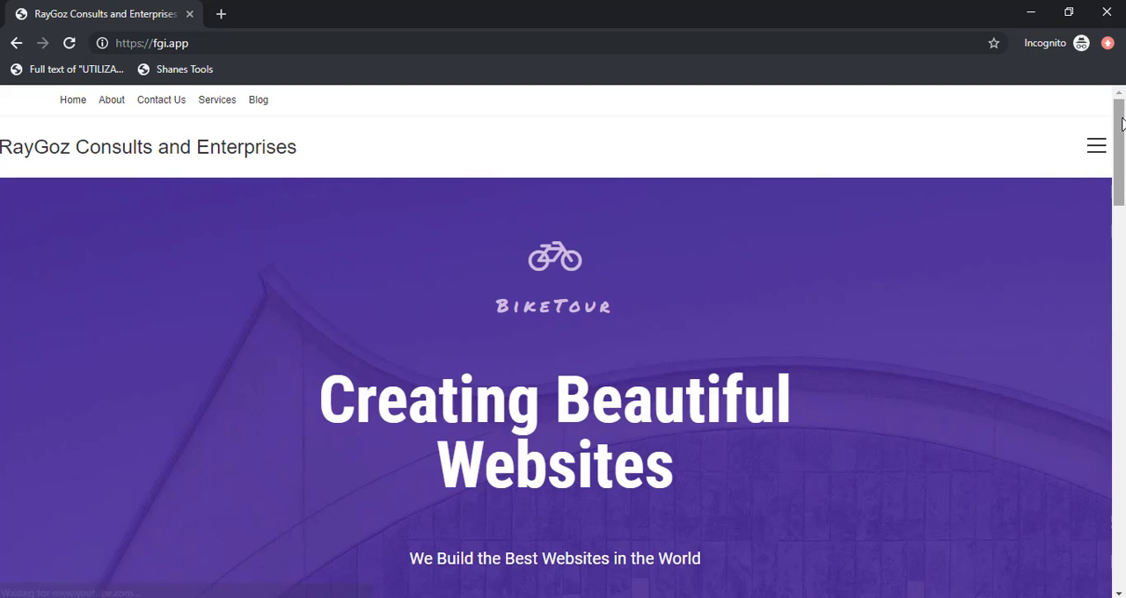
Step: Review the Home and About pages as a logged-out visitor
drag(1120, 123, 1122, 97)
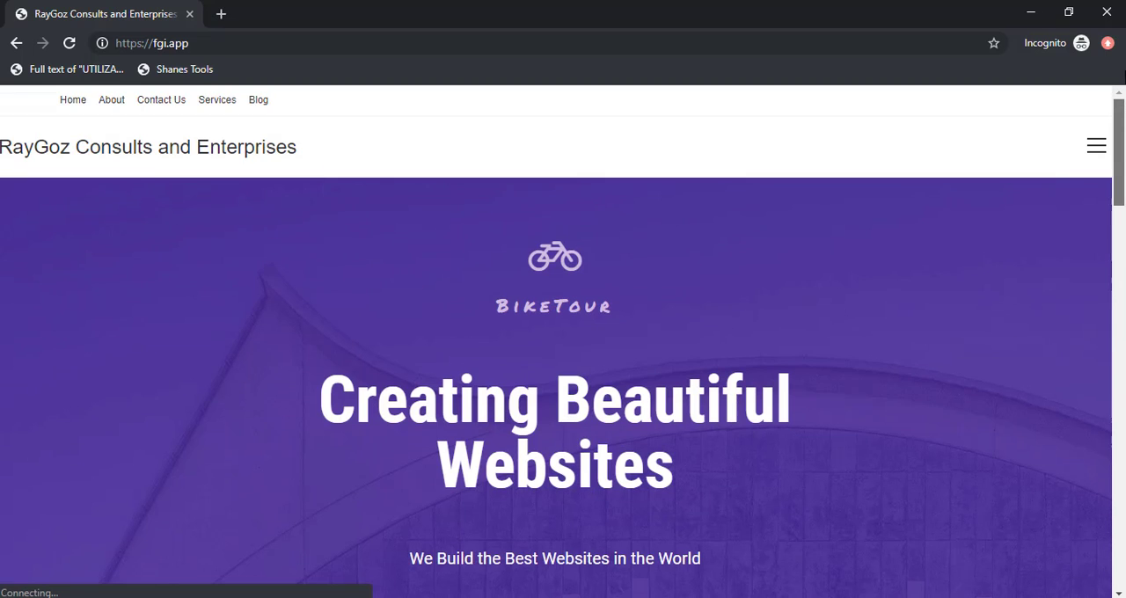
click(110, 101)
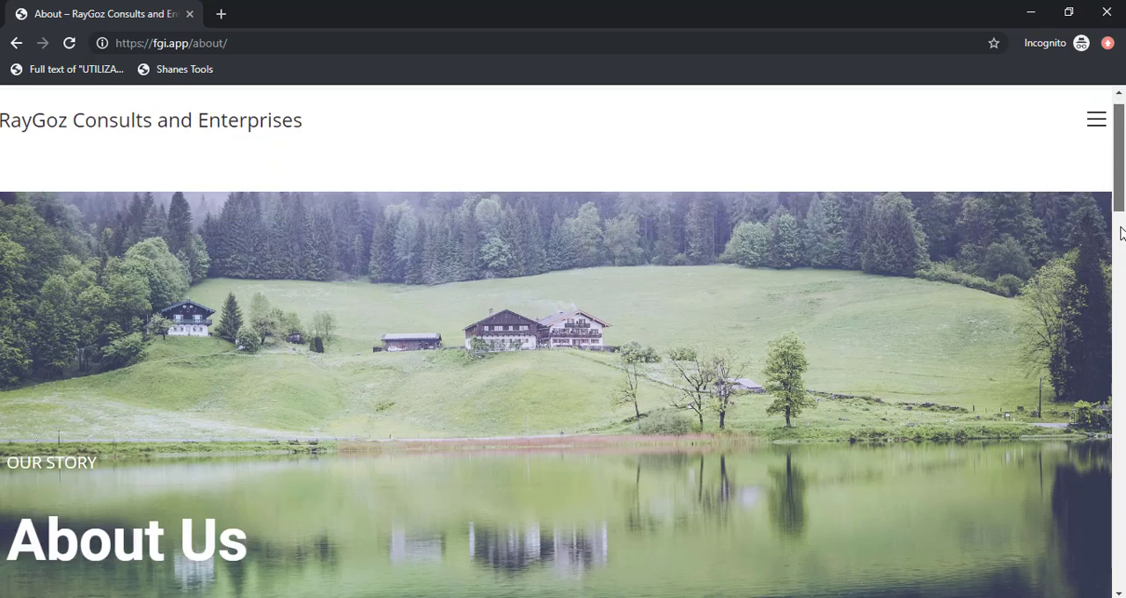
drag(1122, 233, 1117, 352)
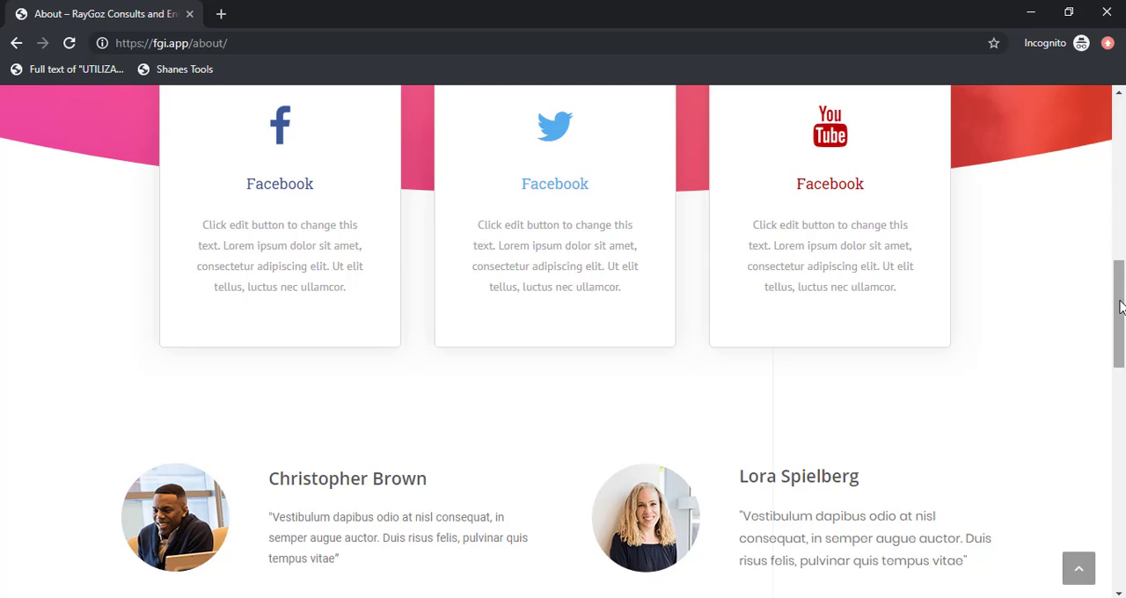
drag(1121, 307, 1124, 94)
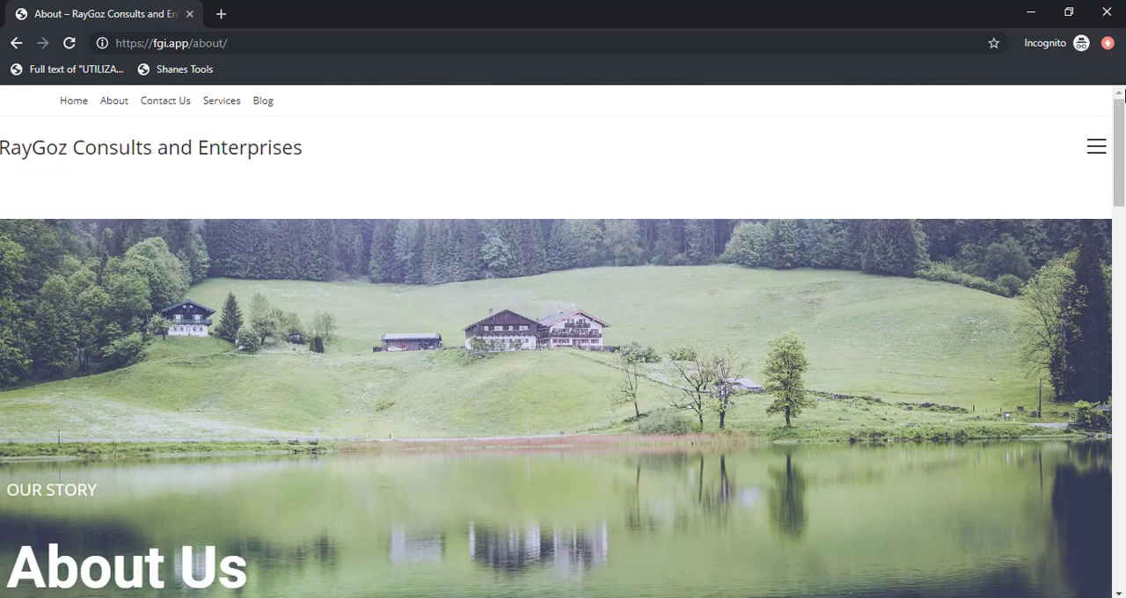